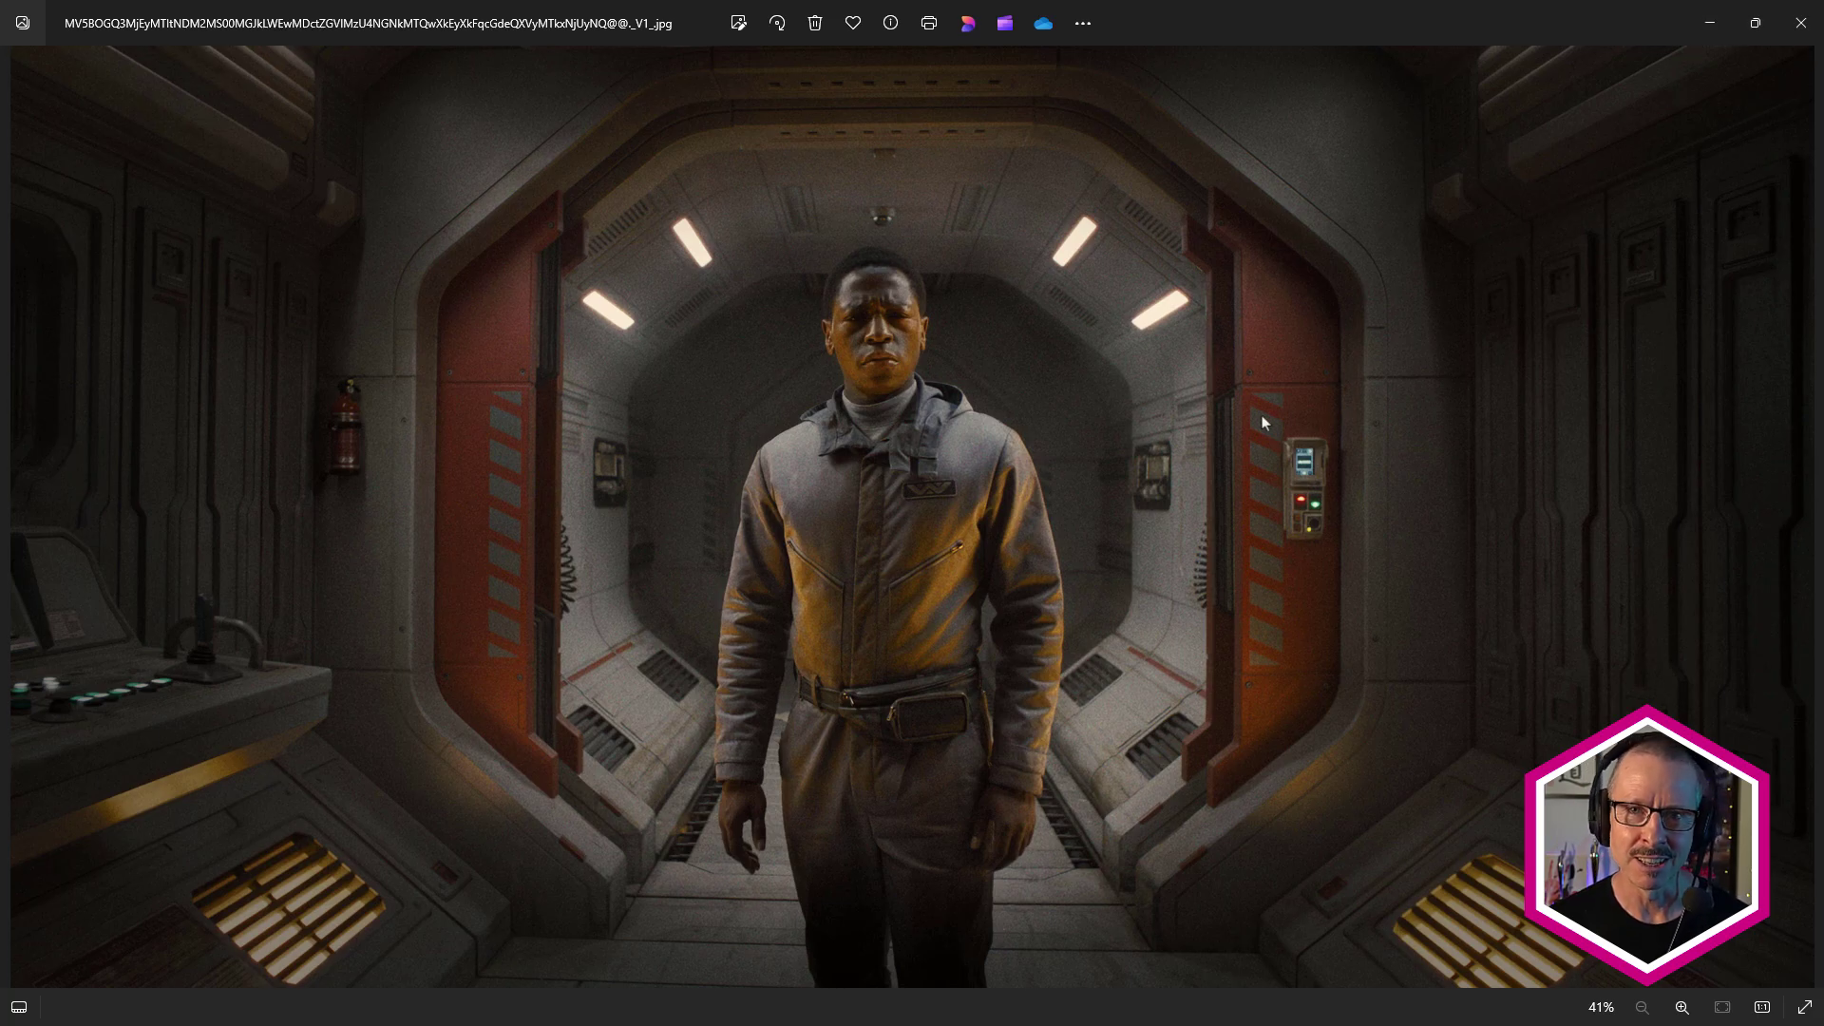
# Minimize the Windows Photos corridor reference image to bring back the Blender corridor scene.
pyautogui.click(1710, 22)
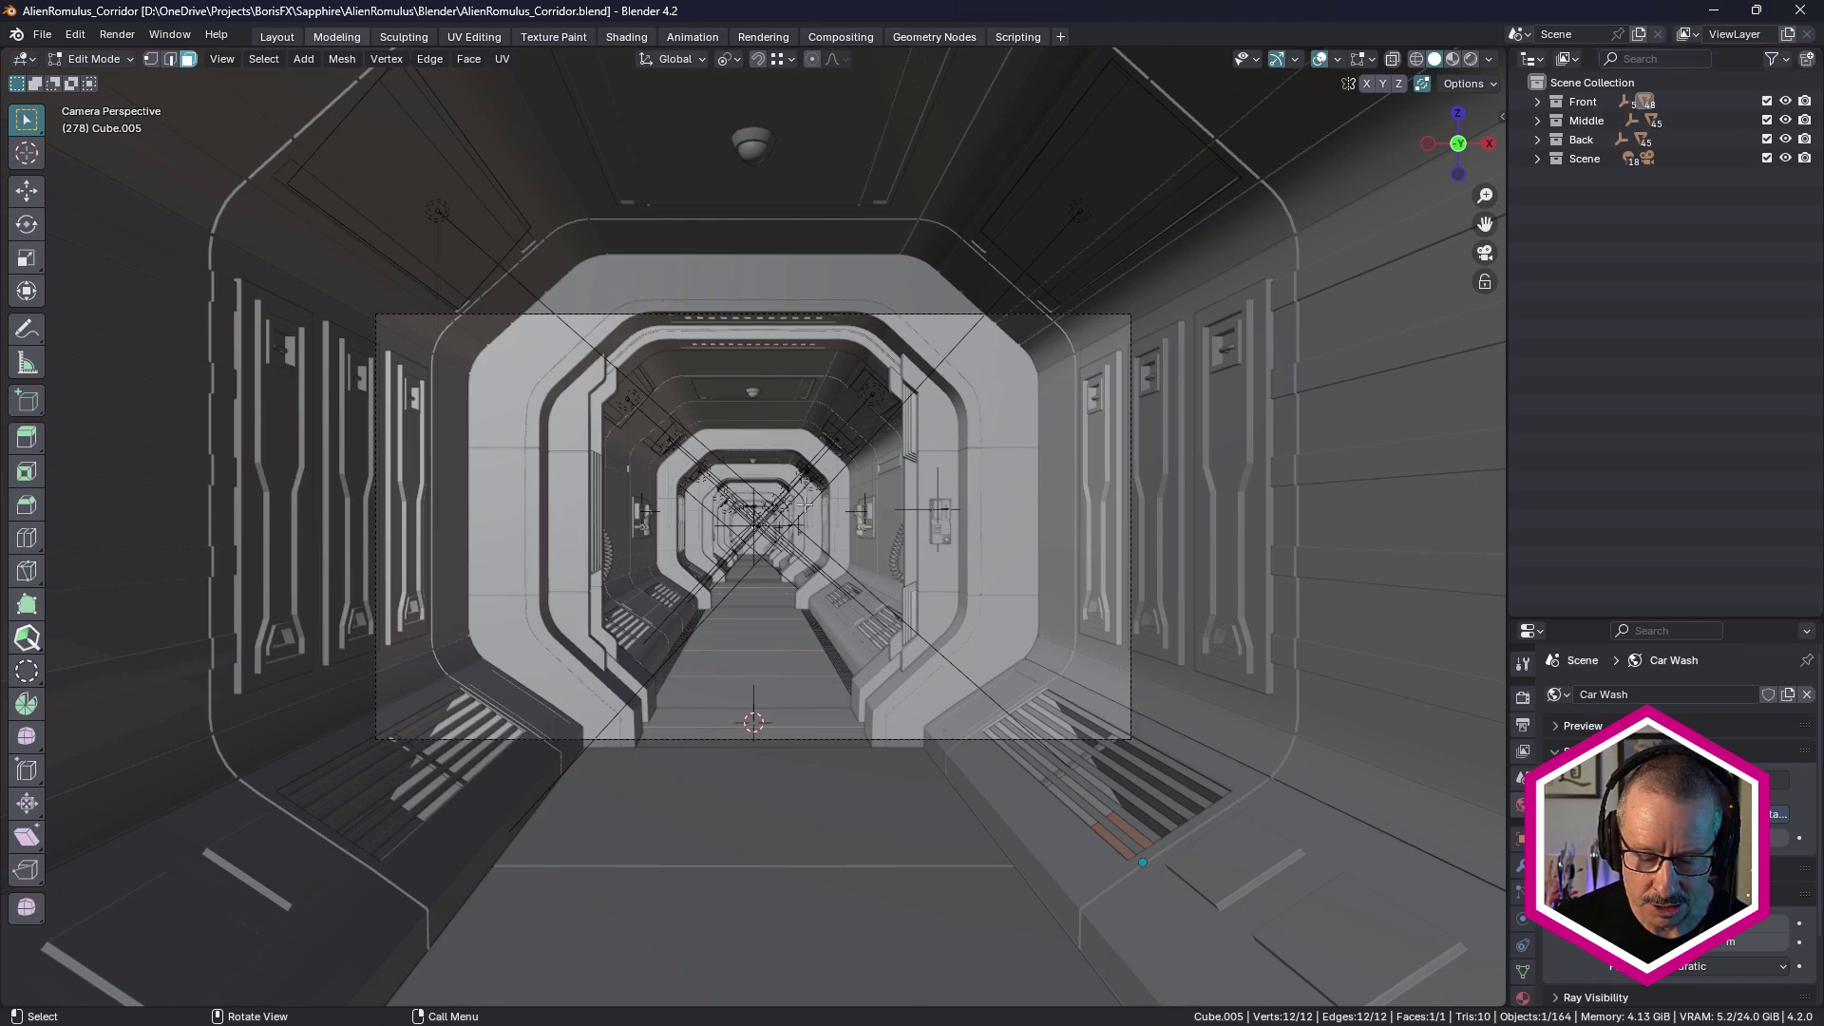
# Leave camera view, hide the Middle and Back sections, and orbit close to the front corridor.
pyautogui.click(1484, 253)
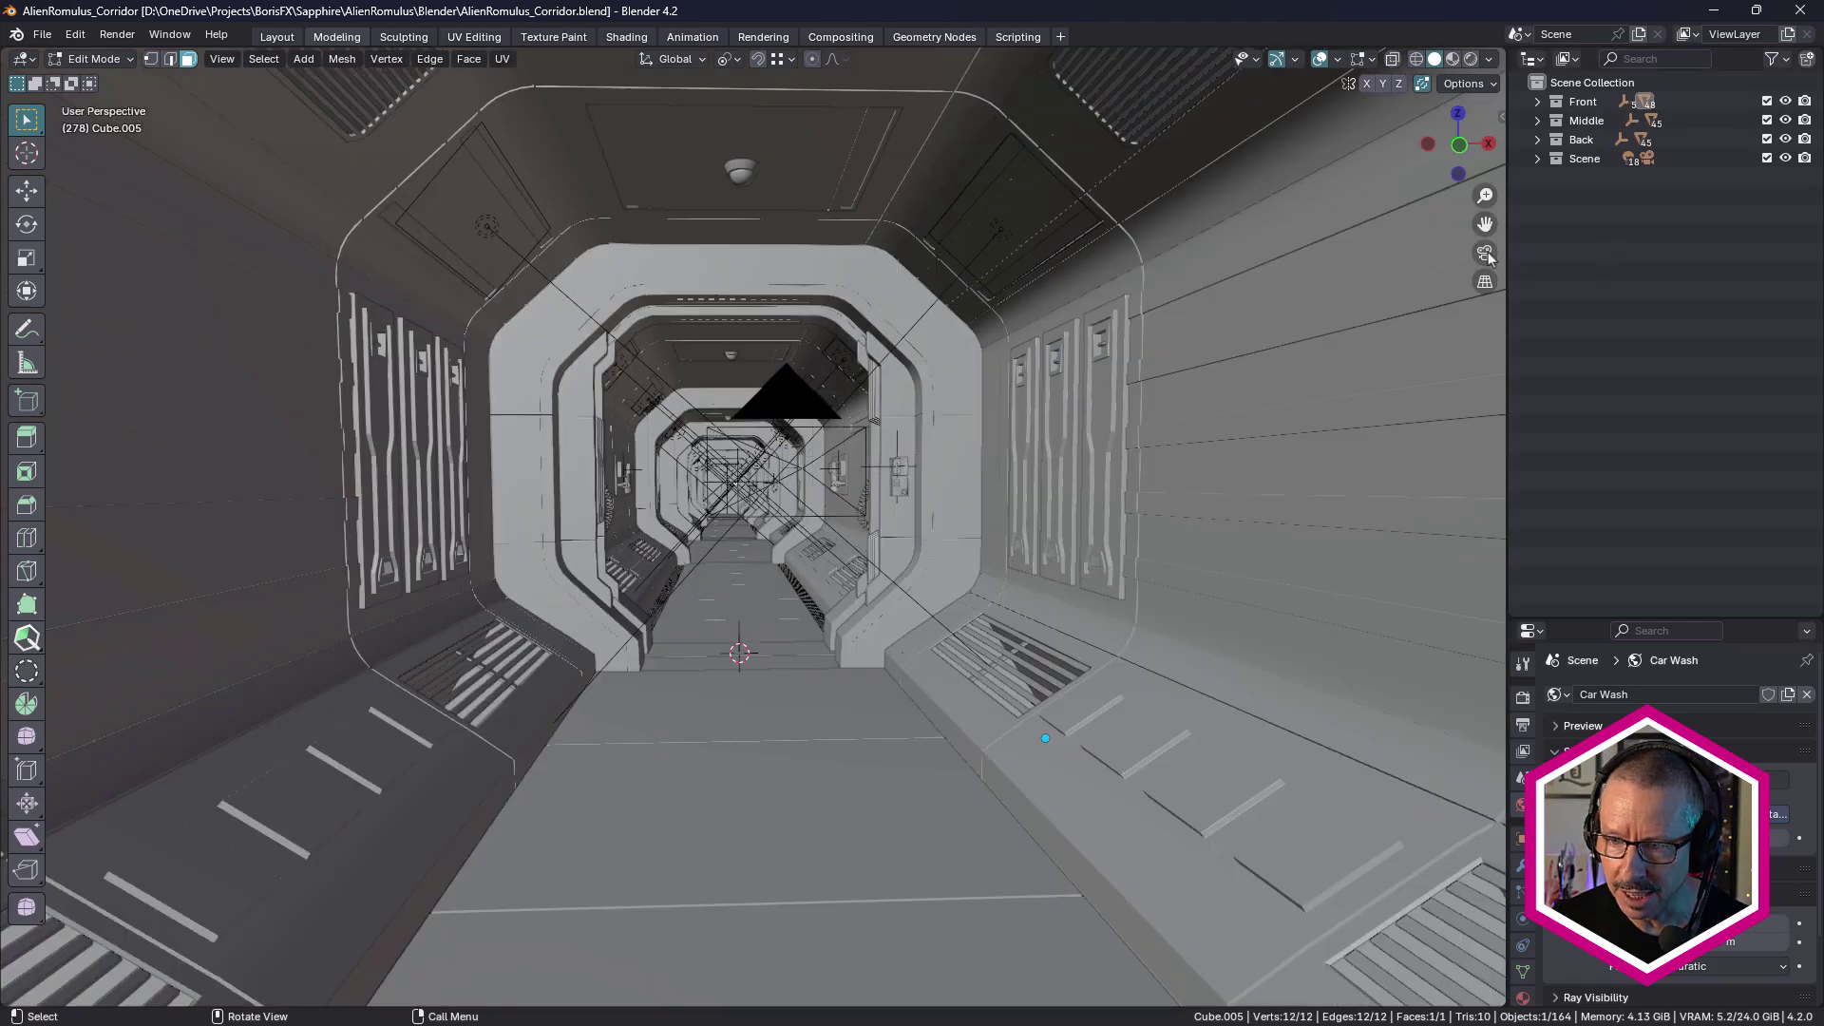
pyautogui.moveTo(899, 436); pyautogui.dragTo(1026, 352, button='middle')
pyautogui.click(1786, 121)
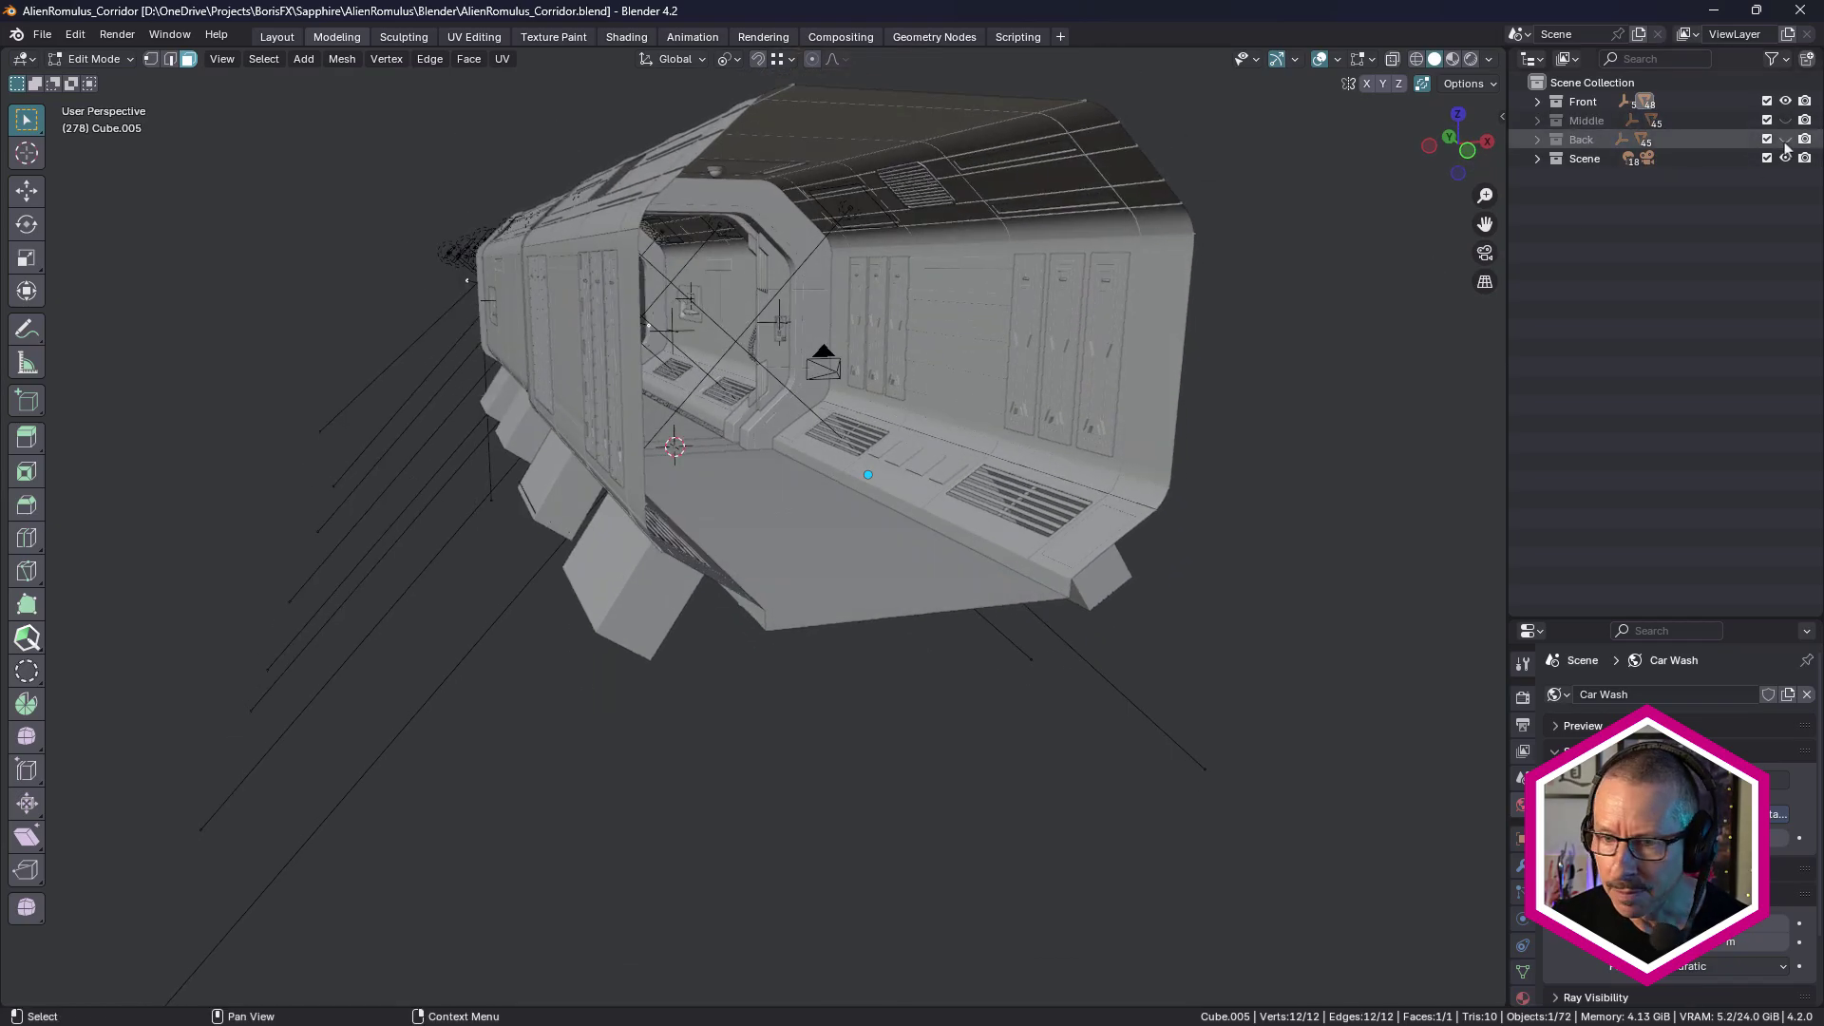
pyautogui.click(1786, 140)
pyautogui.moveTo(909, 333); pyautogui.dragTo(874, 245, button='middle')
pyautogui.scroll(4, 908, 340)
pyautogui.moveTo(952, 336); pyautogui.dragTo(931, 349, button='middle')
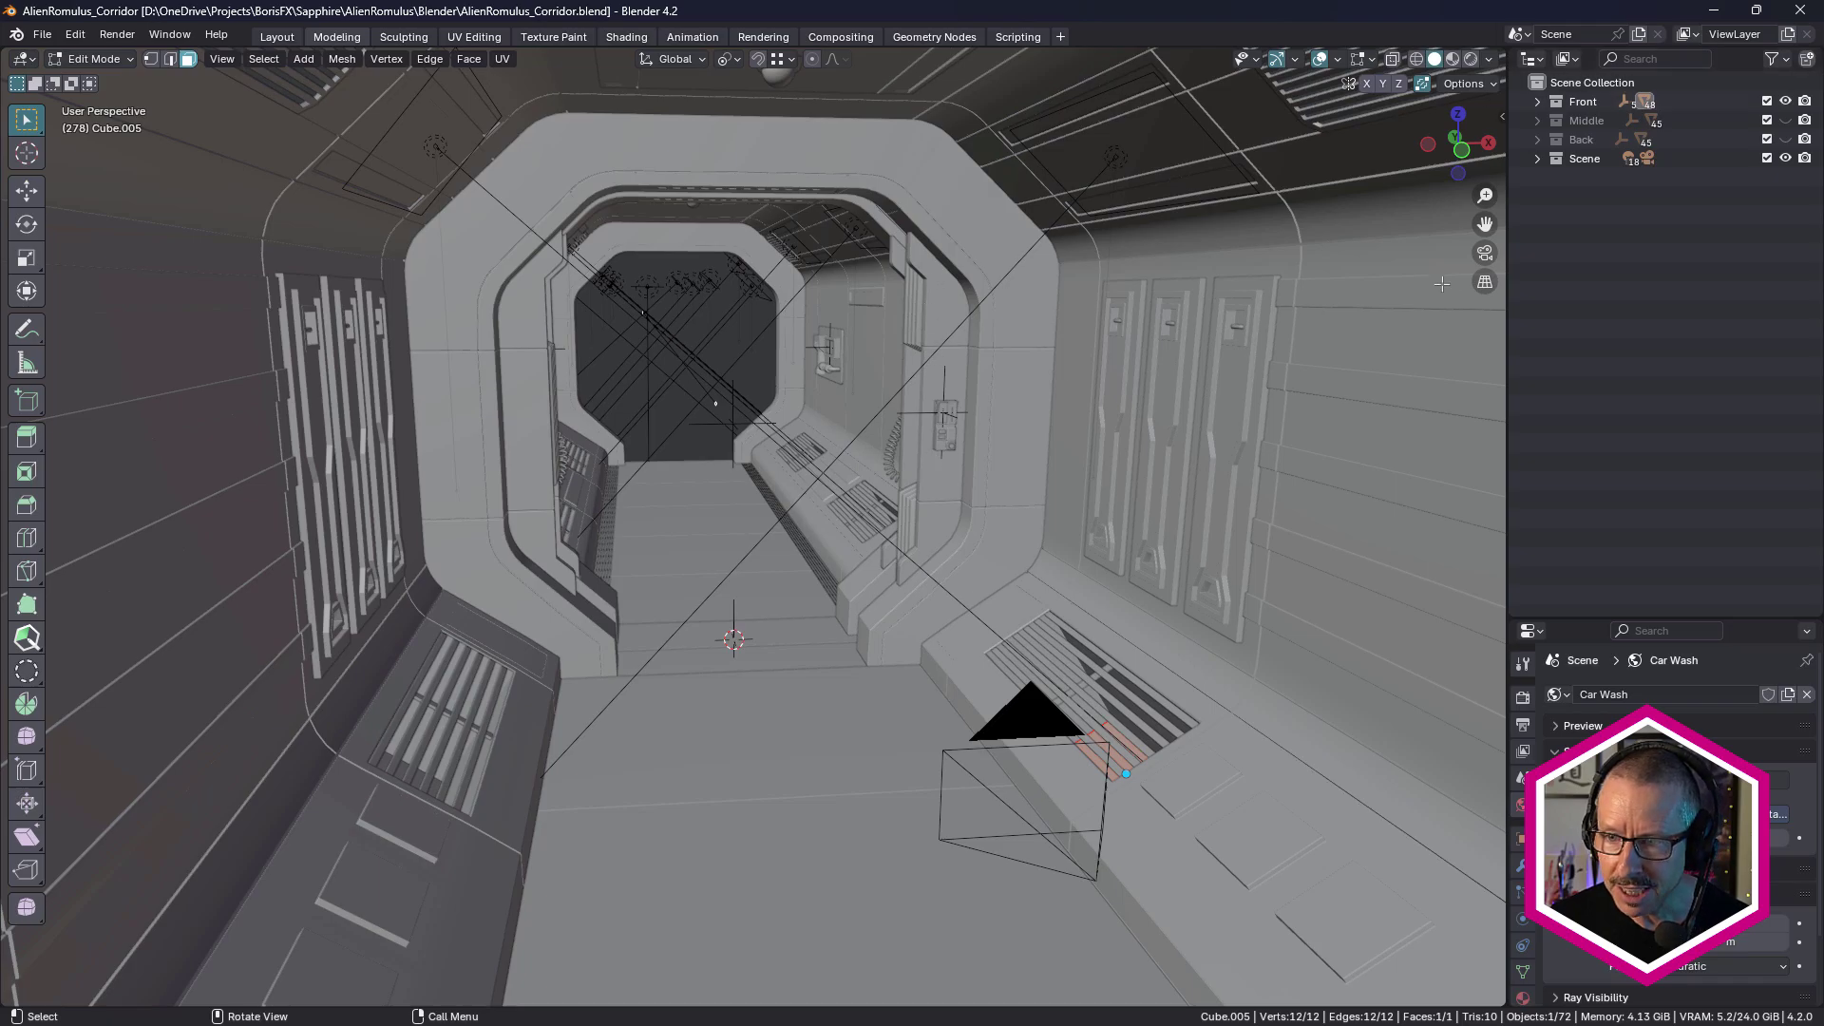
# Switch to Material Preview shading and orbit through the corridor to inspect doorframes and vents.
pyautogui.click(1453, 63)
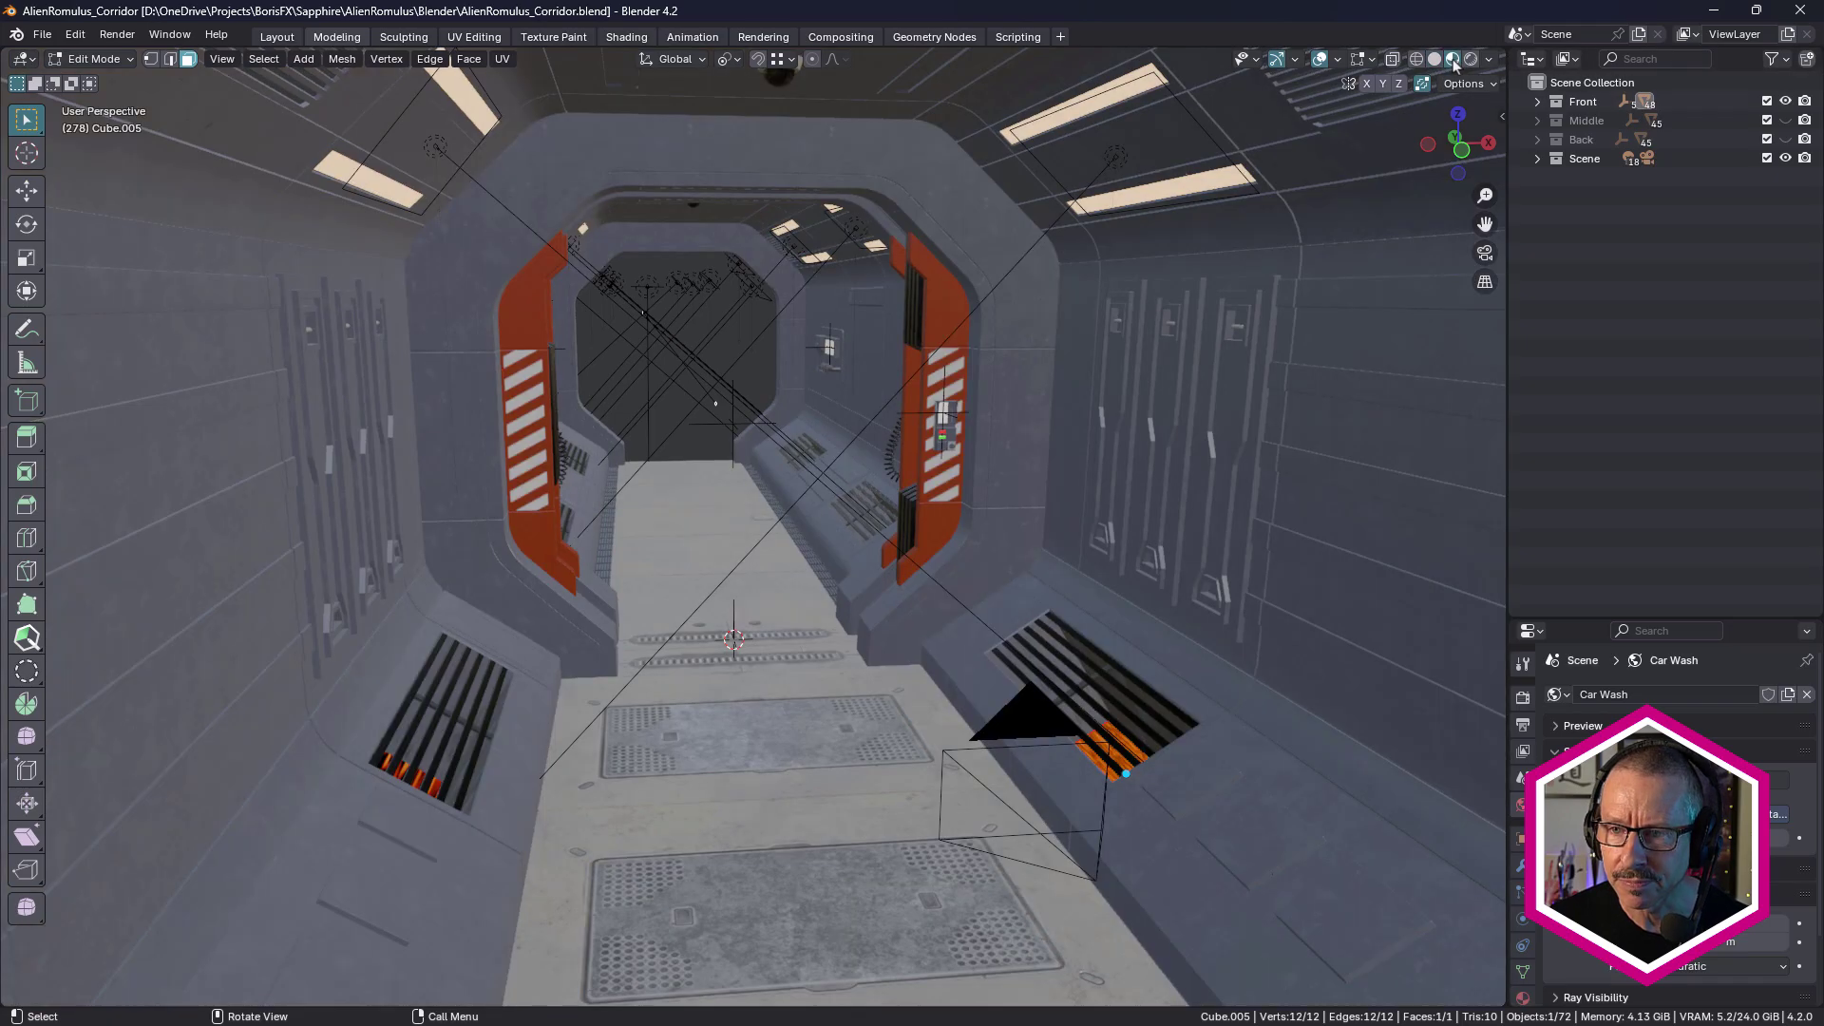
pyautogui.moveTo(950, 395); pyautogui.dragTo(1036, 440, button='middle')
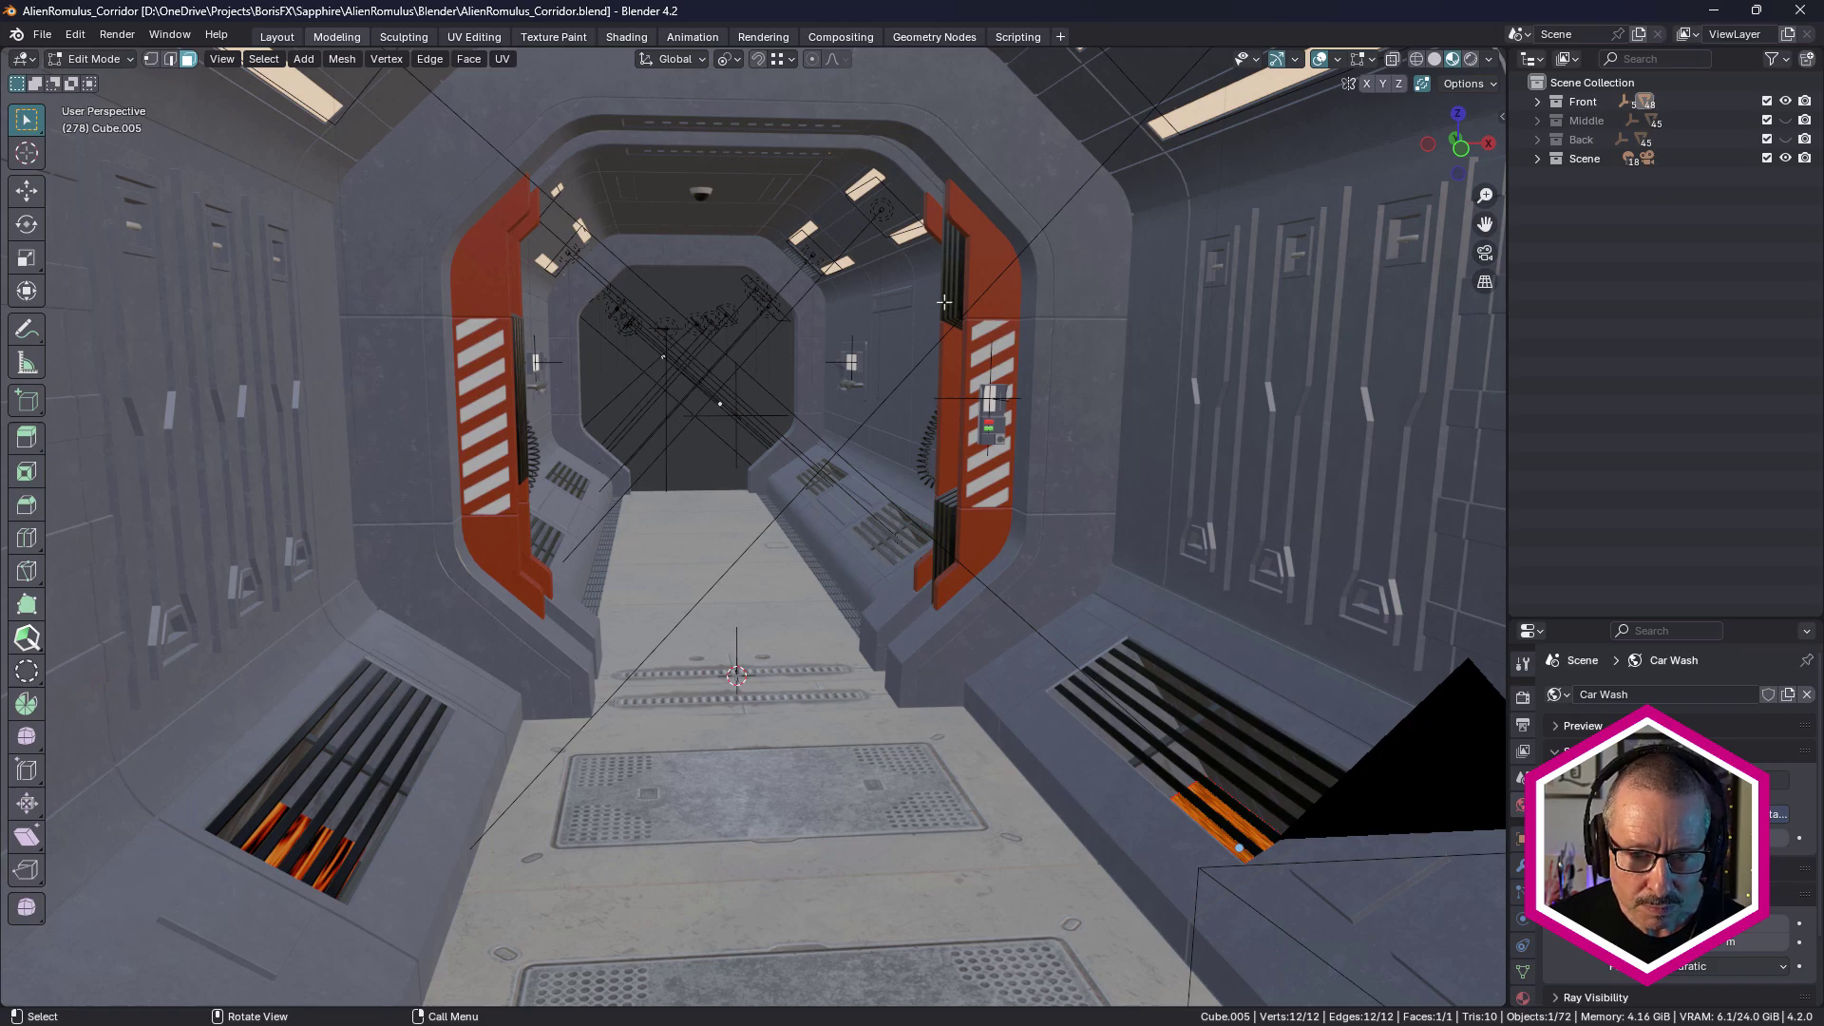
pyautogui.moveTo(874, 369); pyautogui.dragTo(891, 501, button='middle')
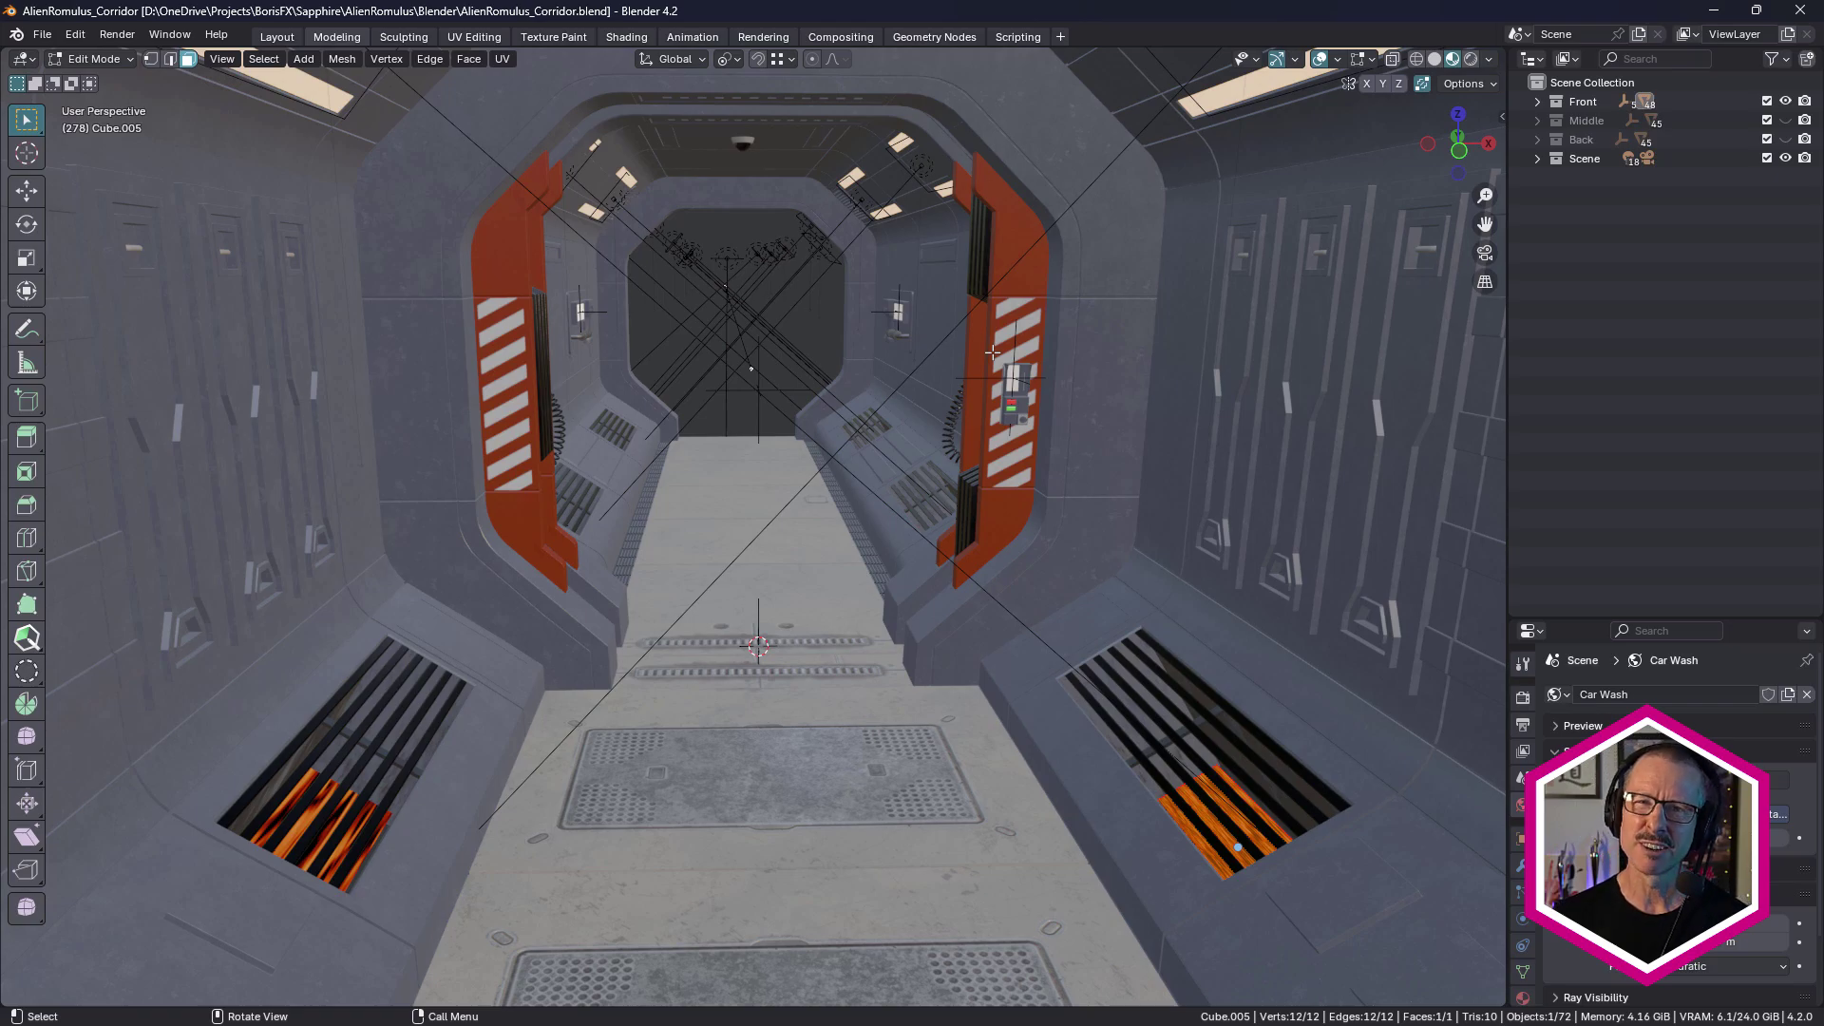
pyautogui.scroll(-5, 959, 313)
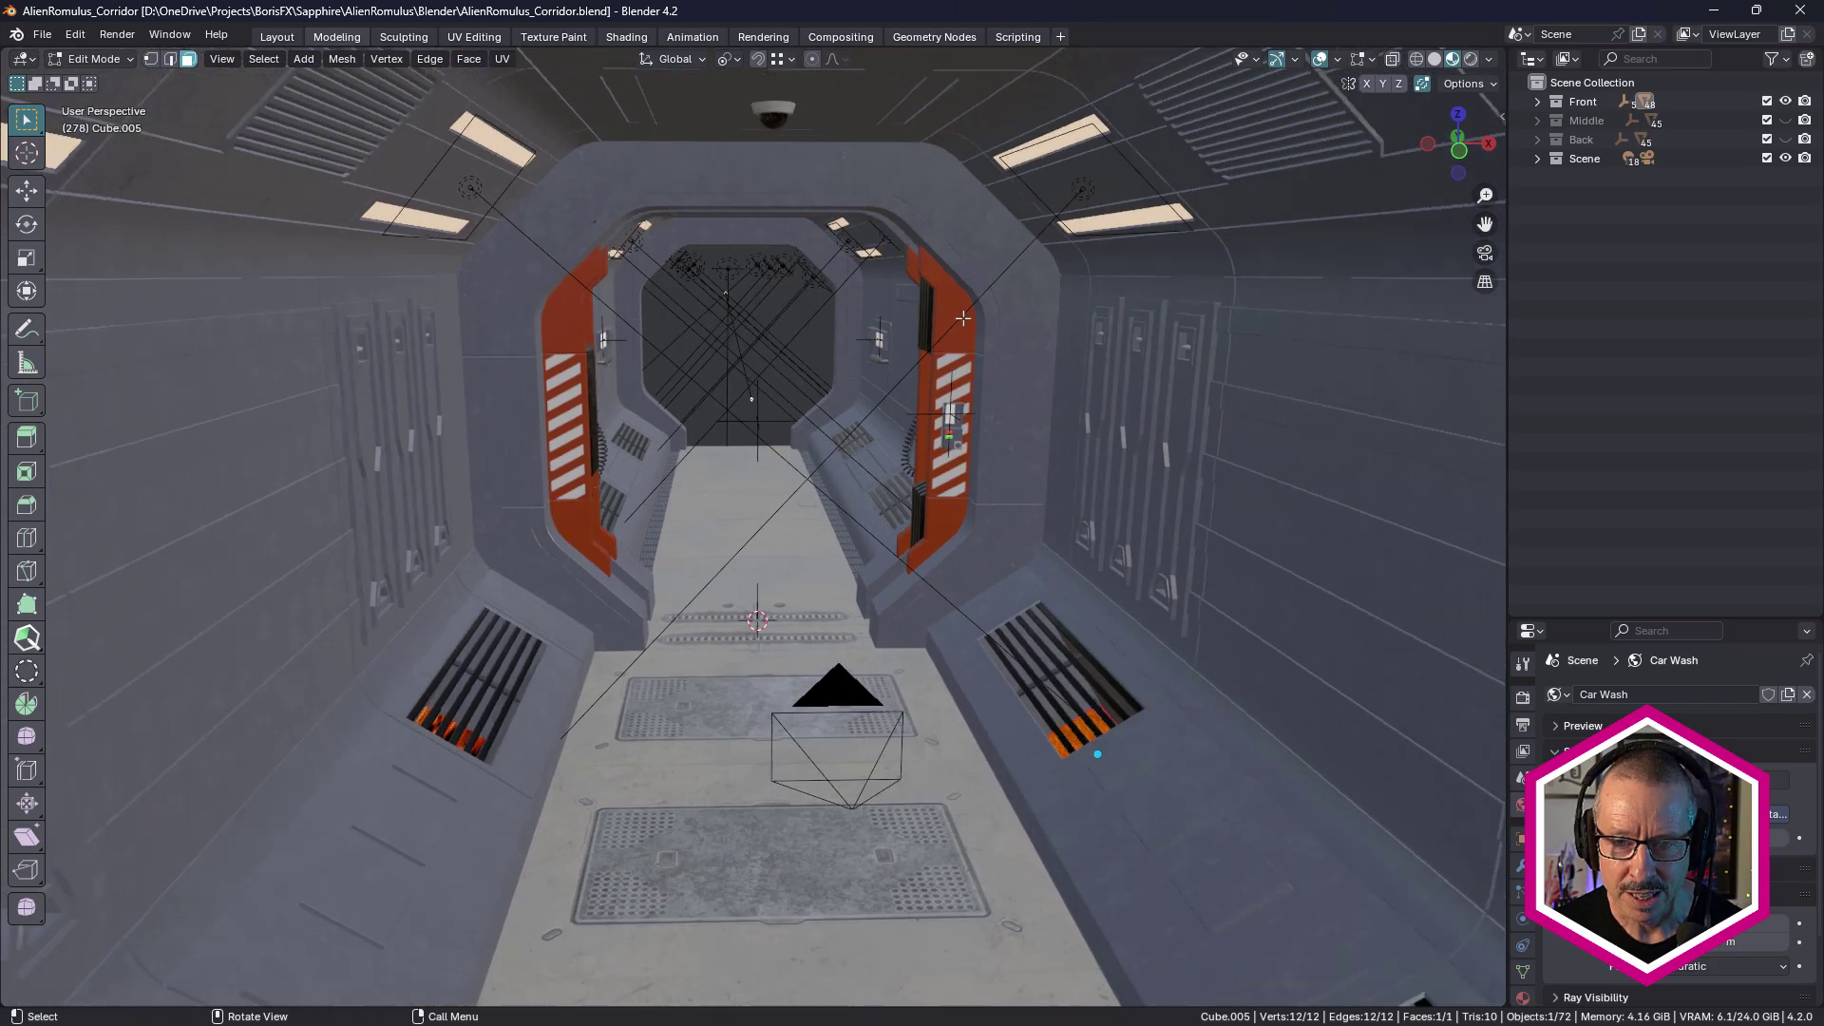
# Return to Solid shading and briefly toggle the wireframe overlay on and off.
pyautogui.click(1434, 59)
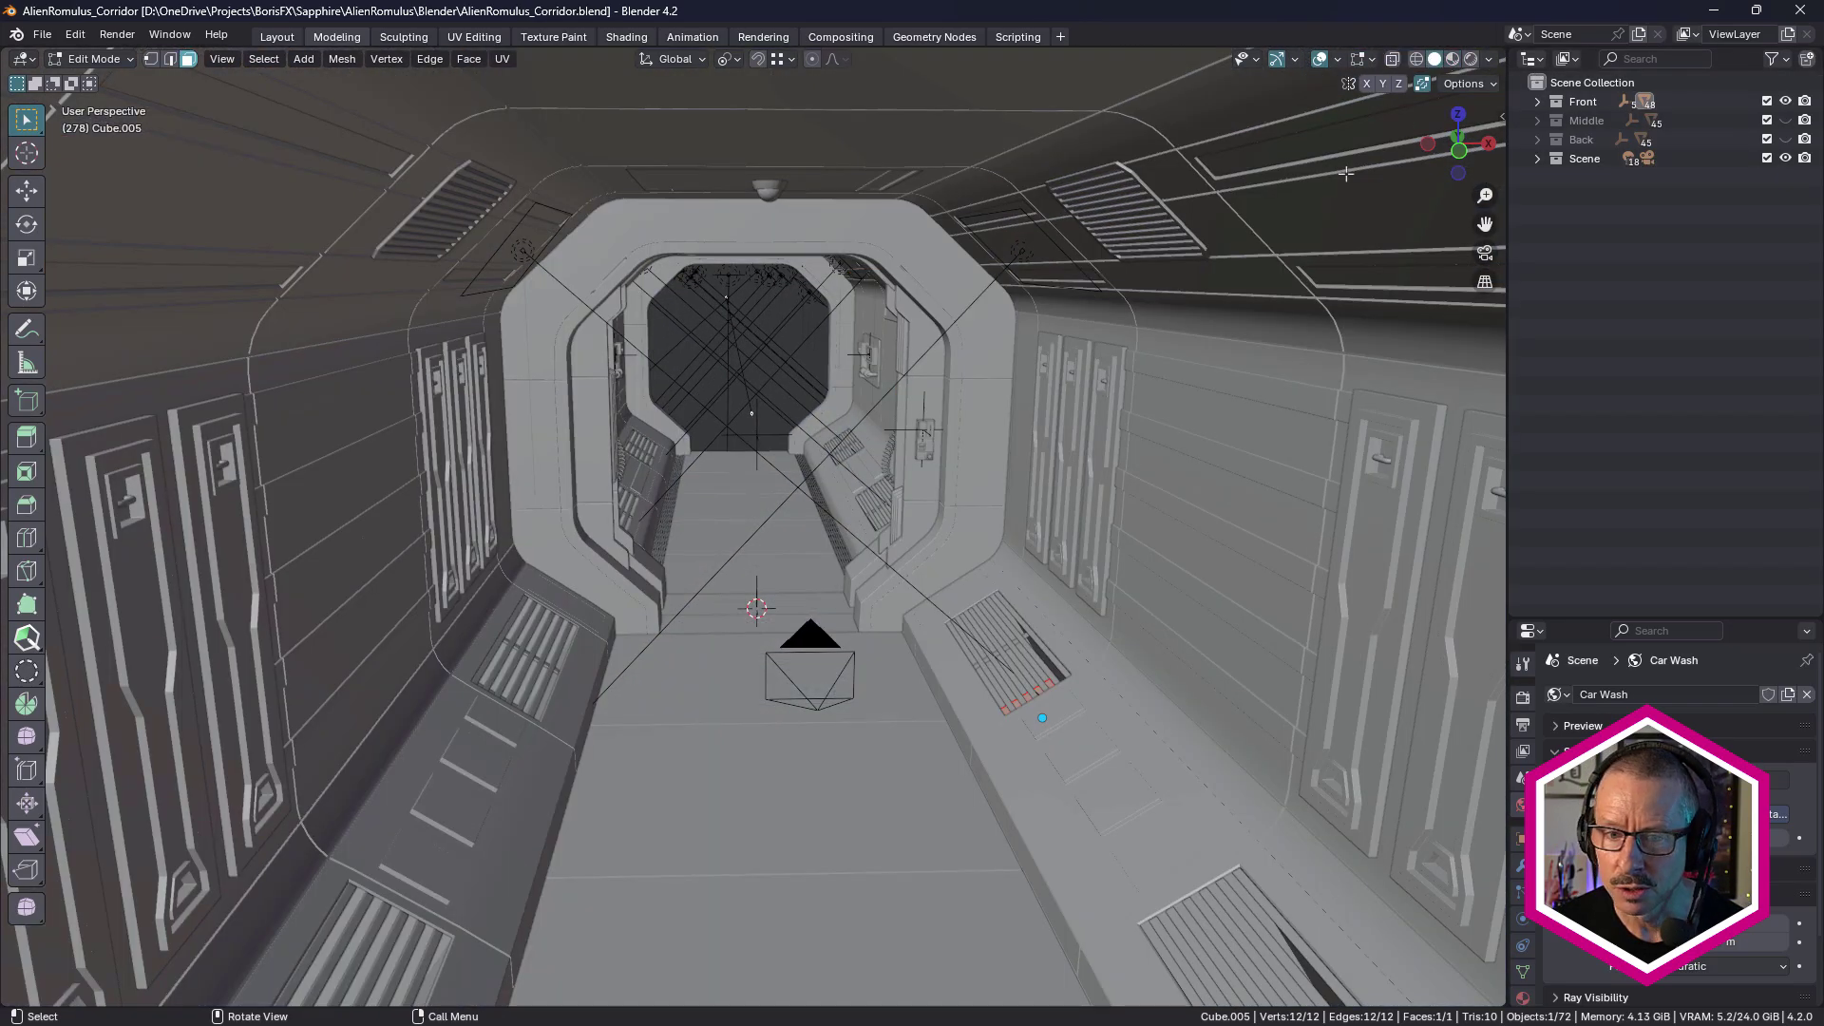
pyautogui.moveTo(1034, 377); pyautogui.dragTo(1055, 390, button='middle')
pyautogui.scroll(1, 1039, 397)
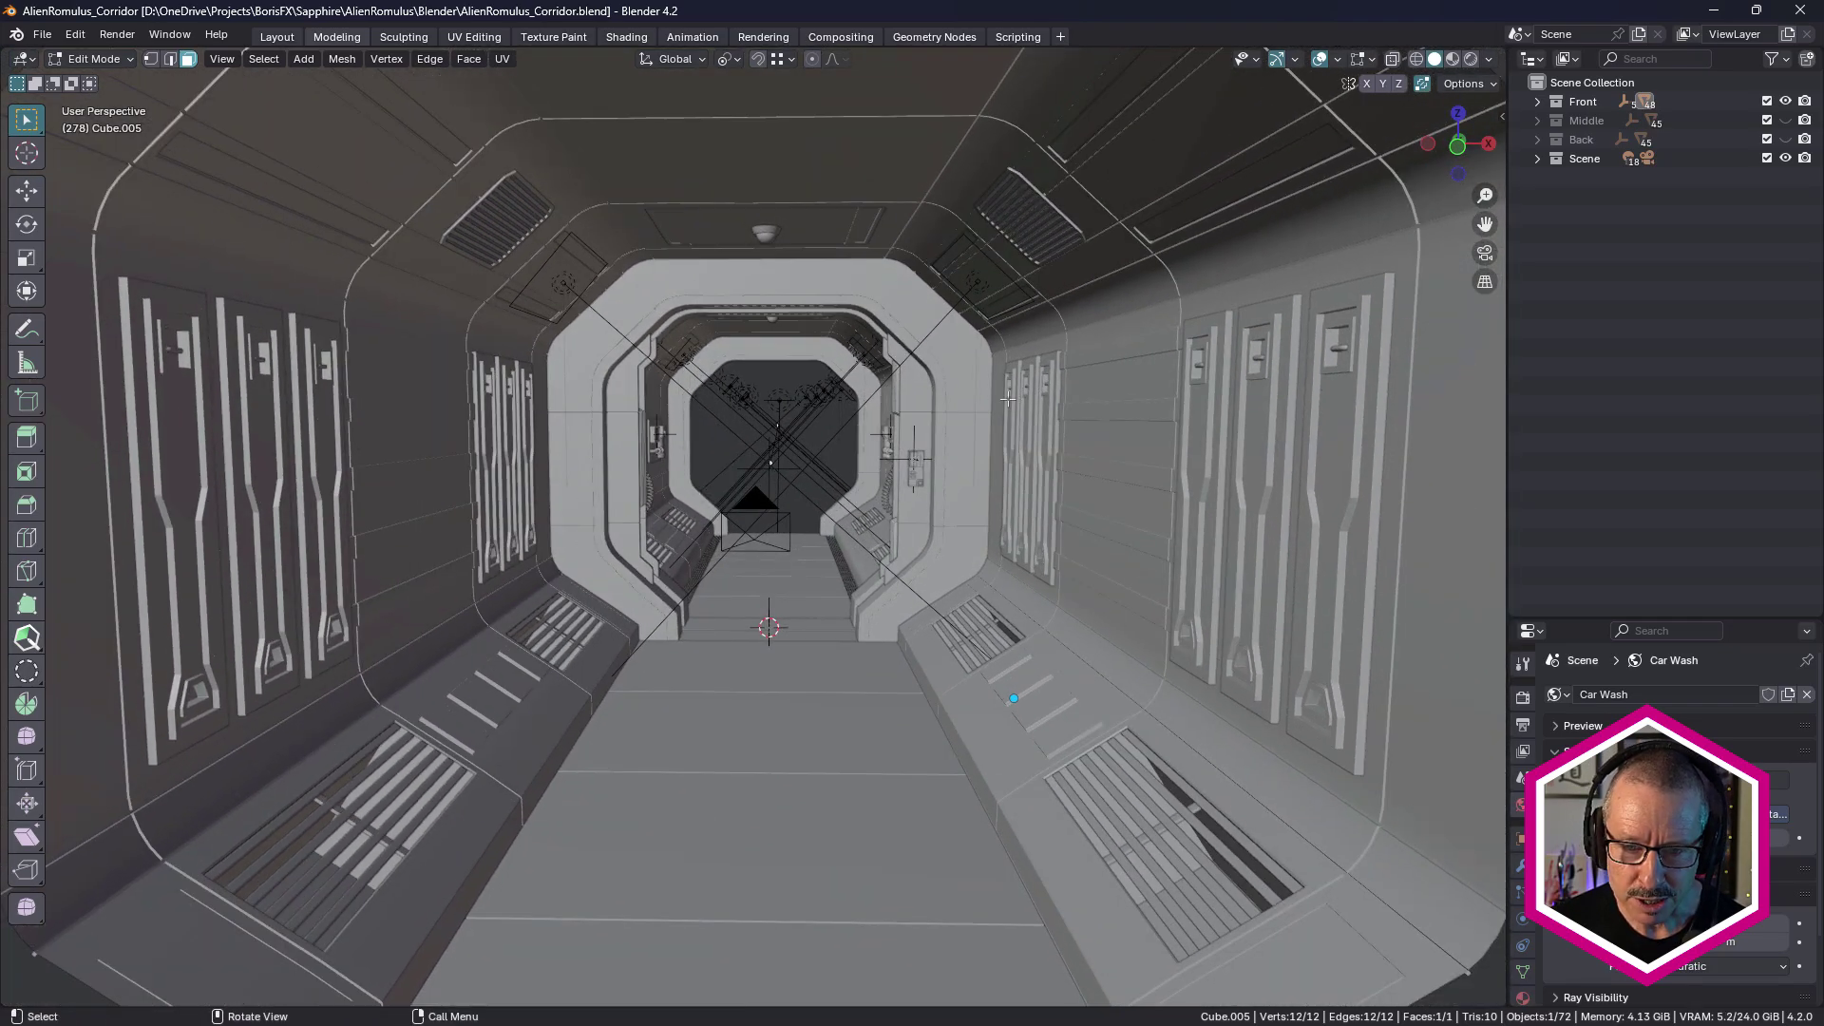
pyautogui.hotkey('shift', 'z')
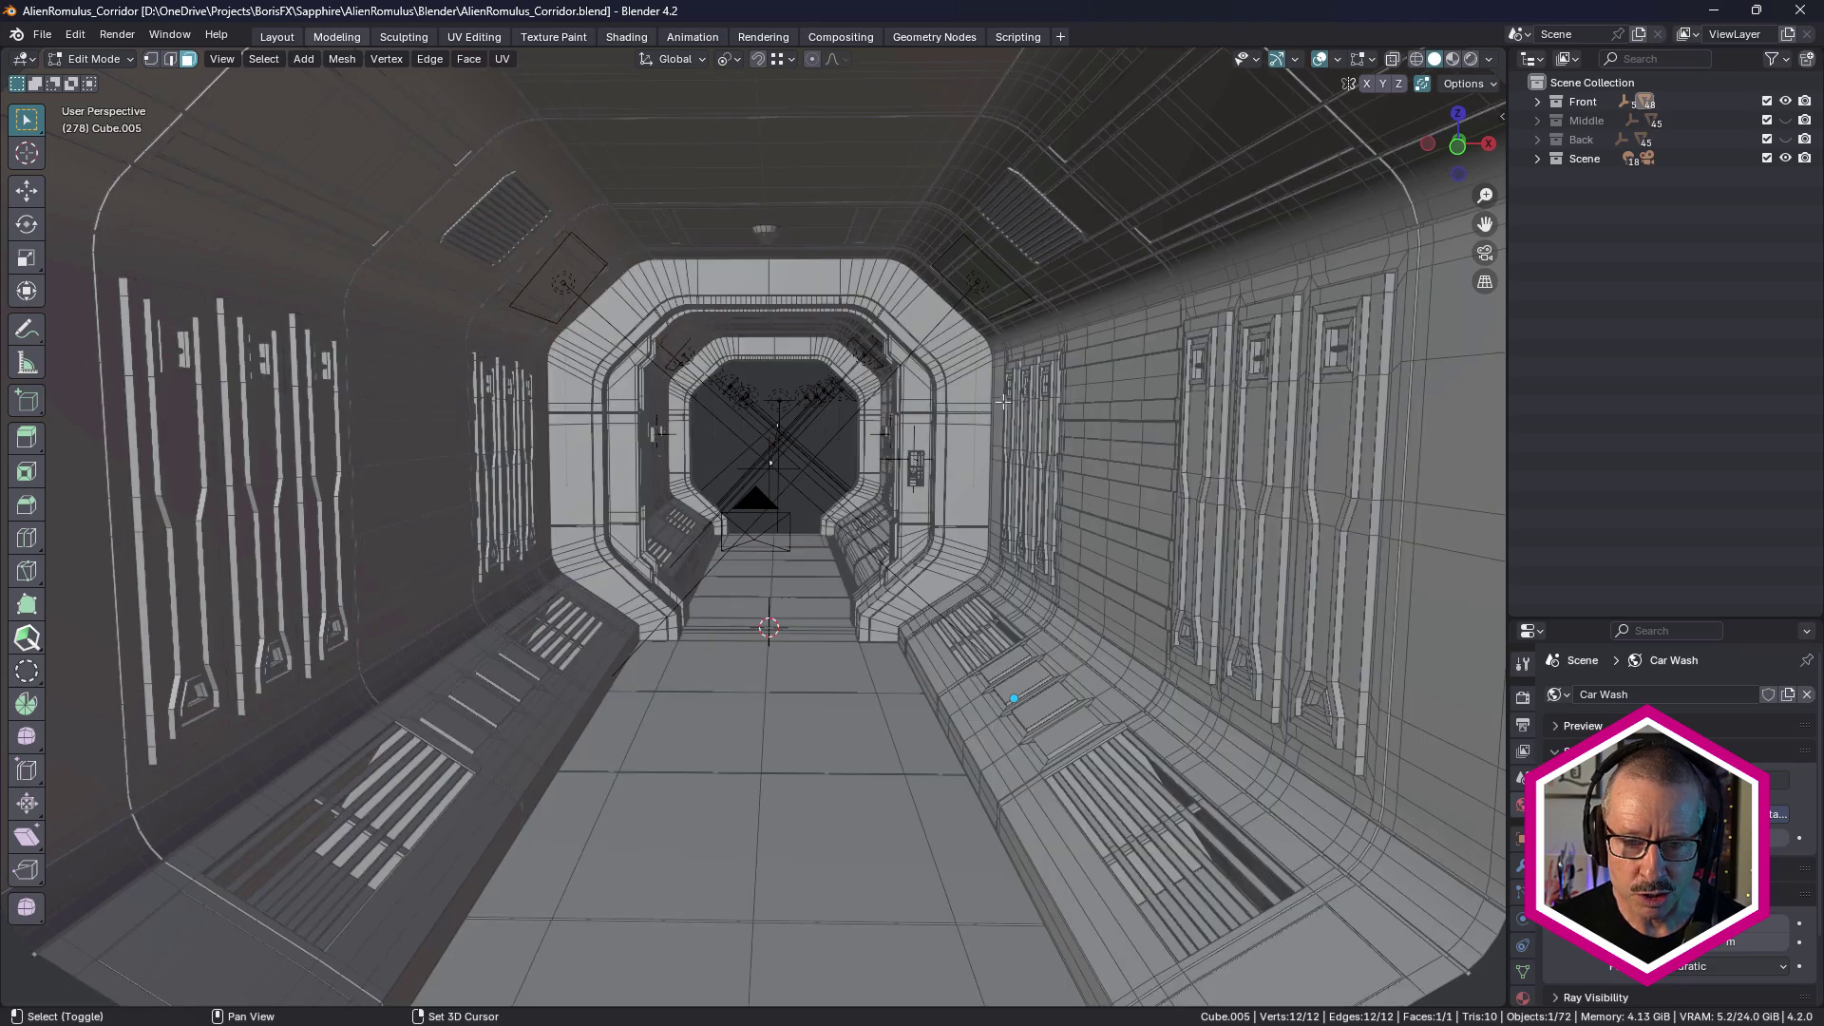
pyautogui.scroll(3, 1002, 402)
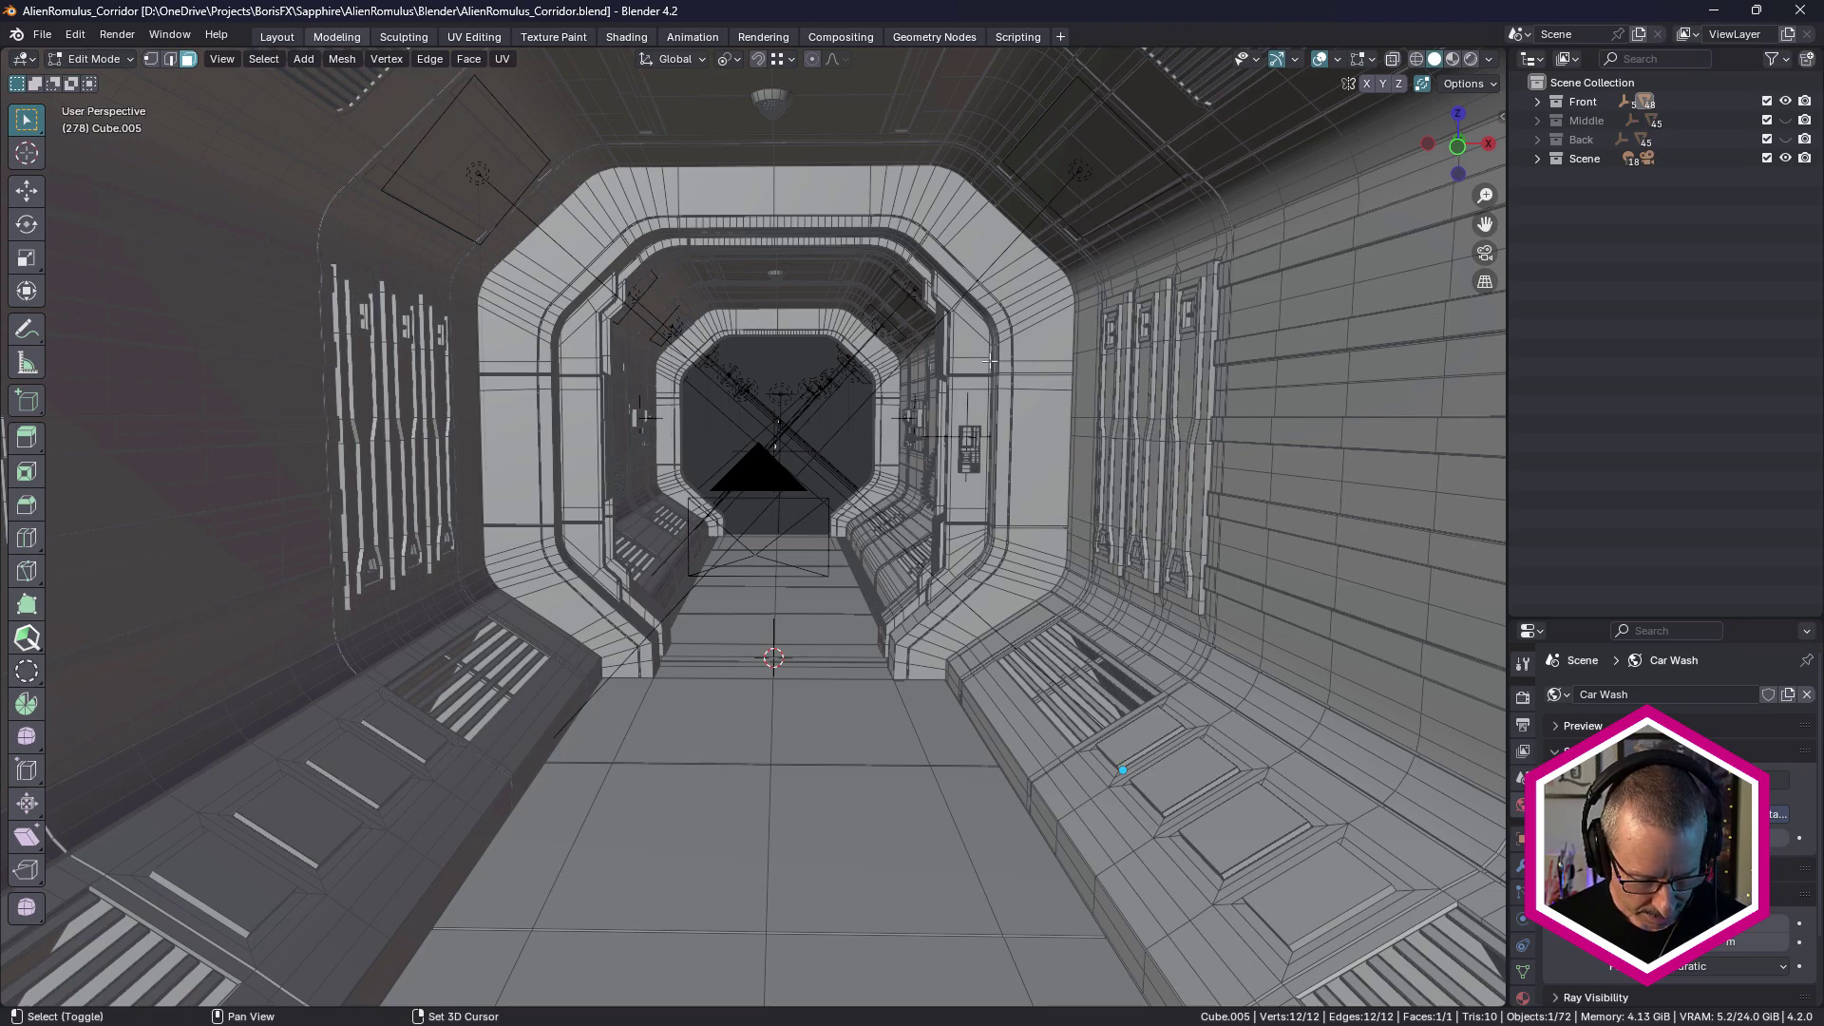
pyautogui.hotkey('shift', 'z')
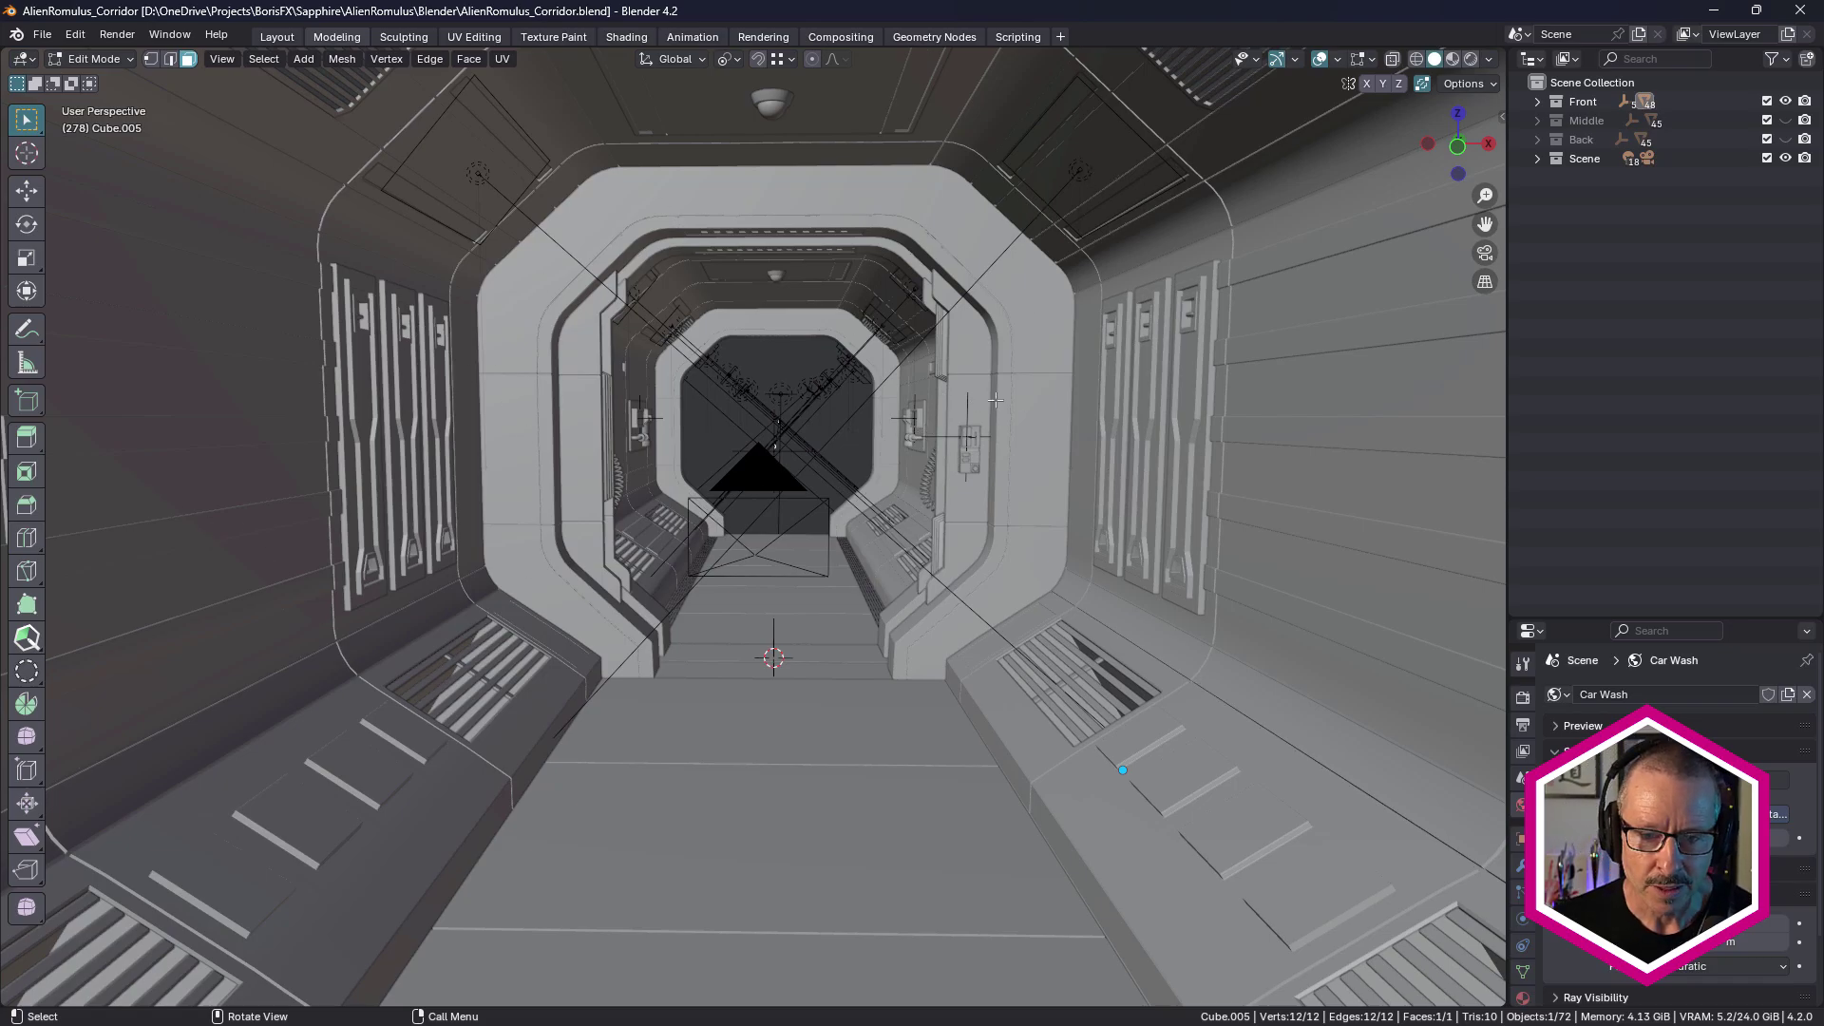
pyautogui.scroll(5, 967, 453)
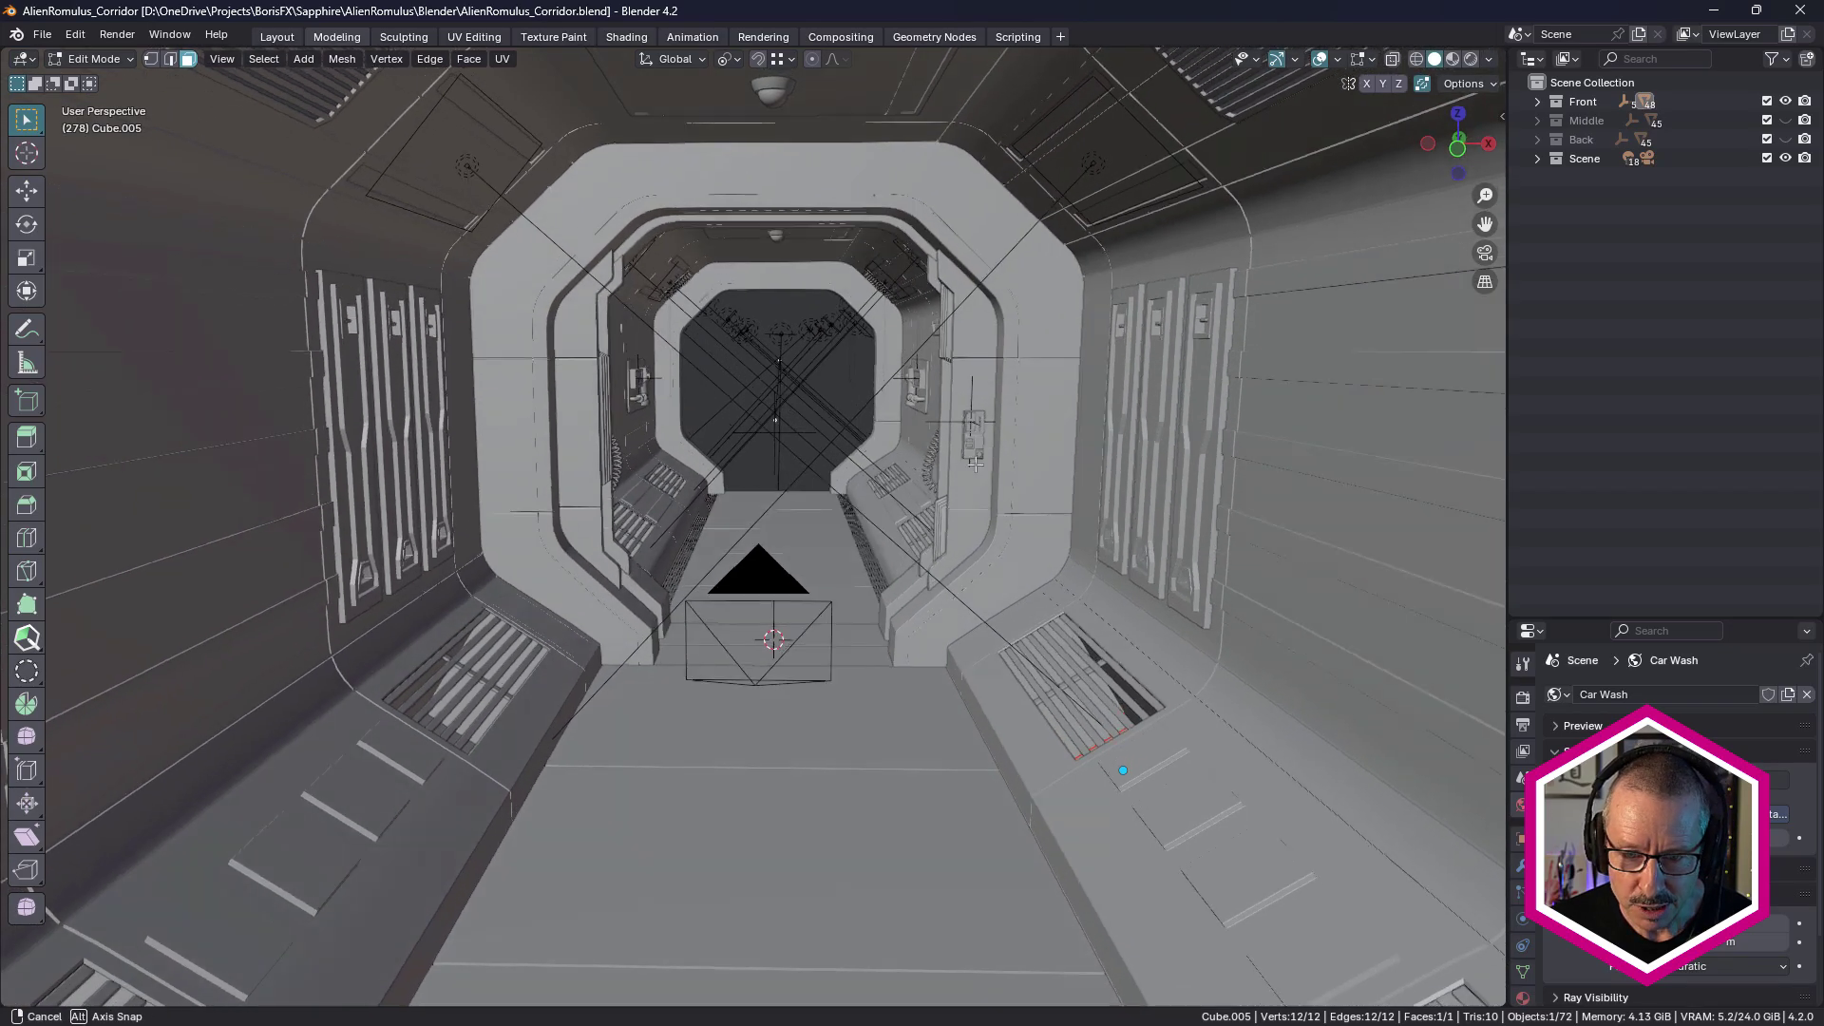
pyautogui.scroll(4, 991, 424)
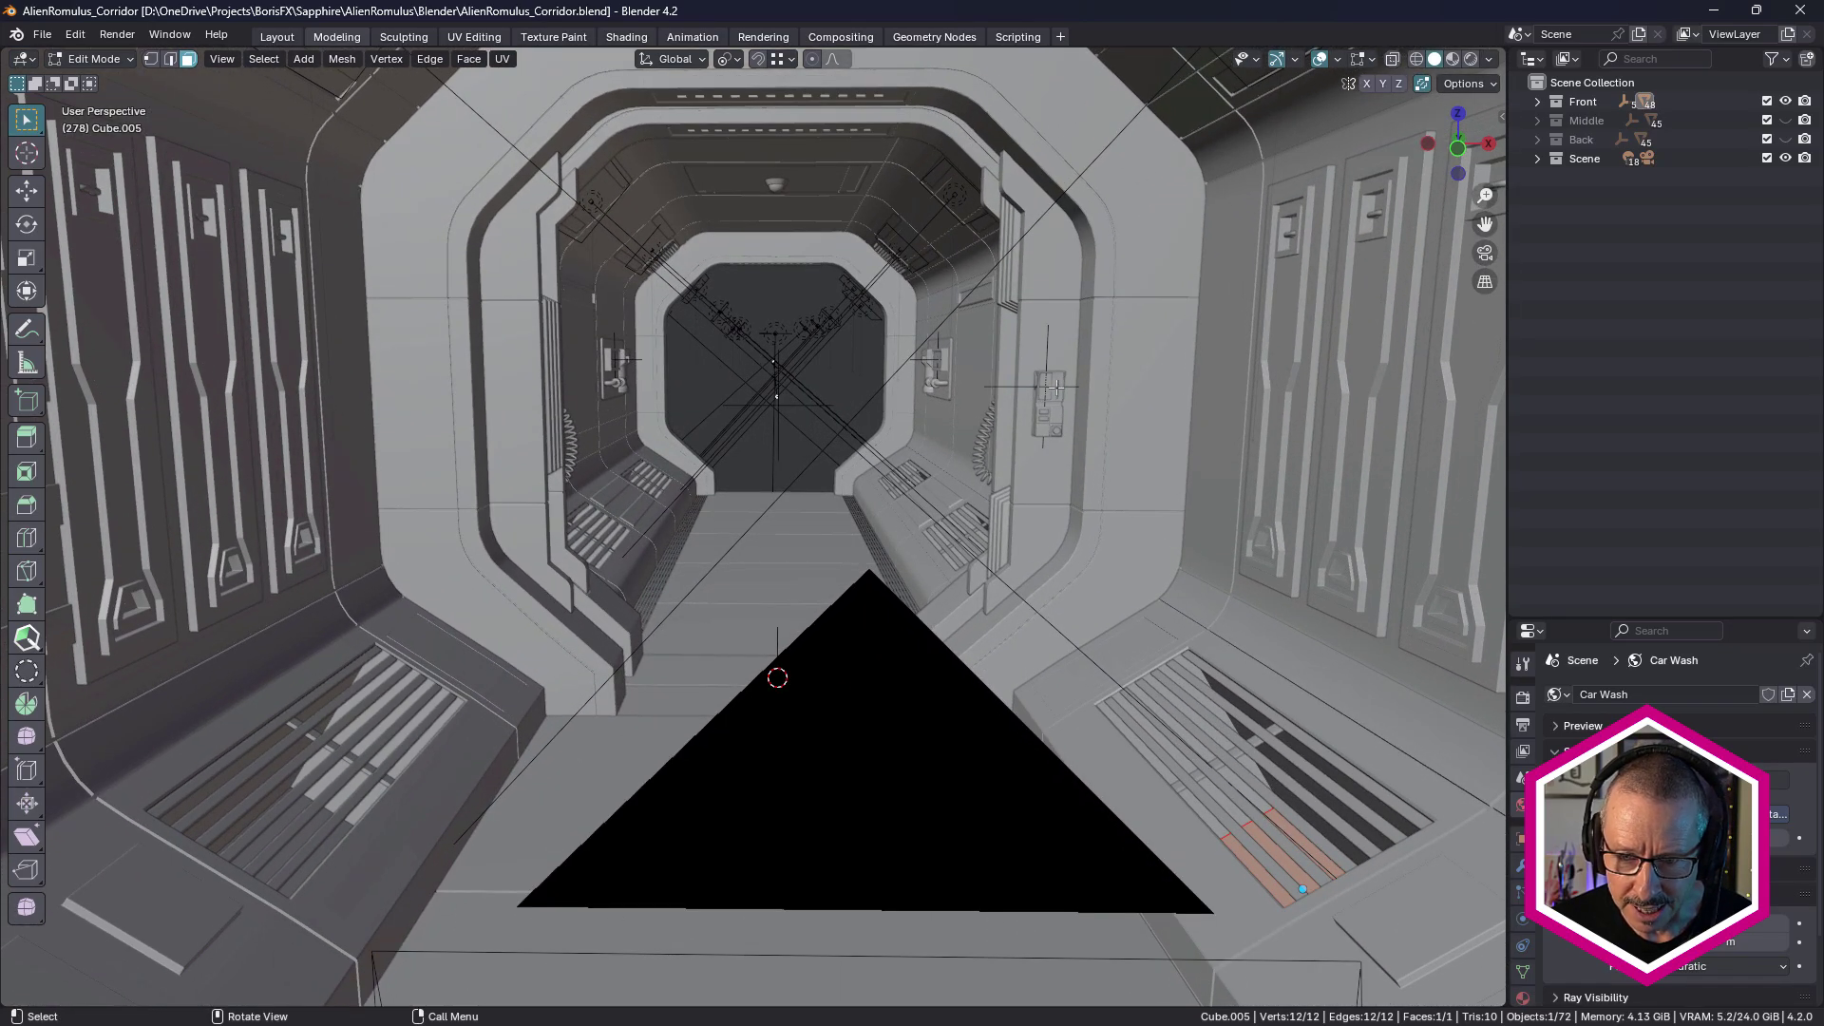
# Deselect the orange vent face and orbit around the front section's exterior.
pyautogui.click(1049, 375)
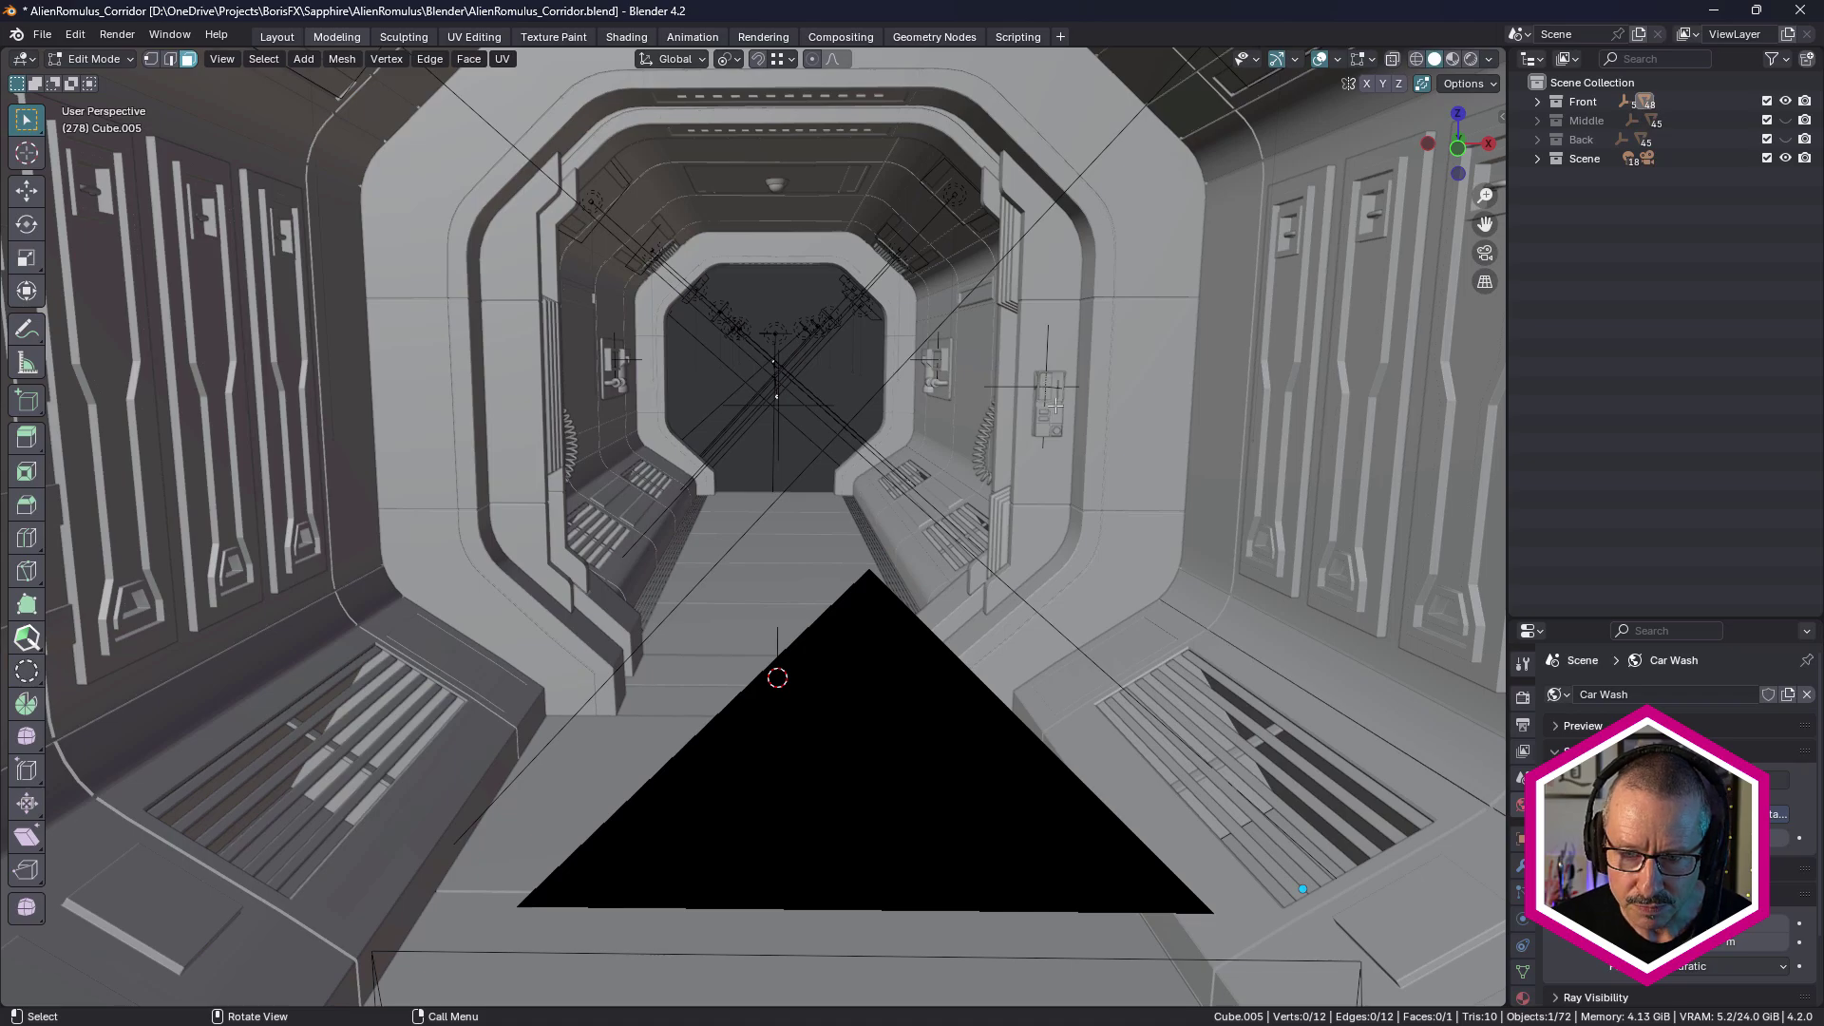
pyautogui.scroll(-6, 1053, 406)
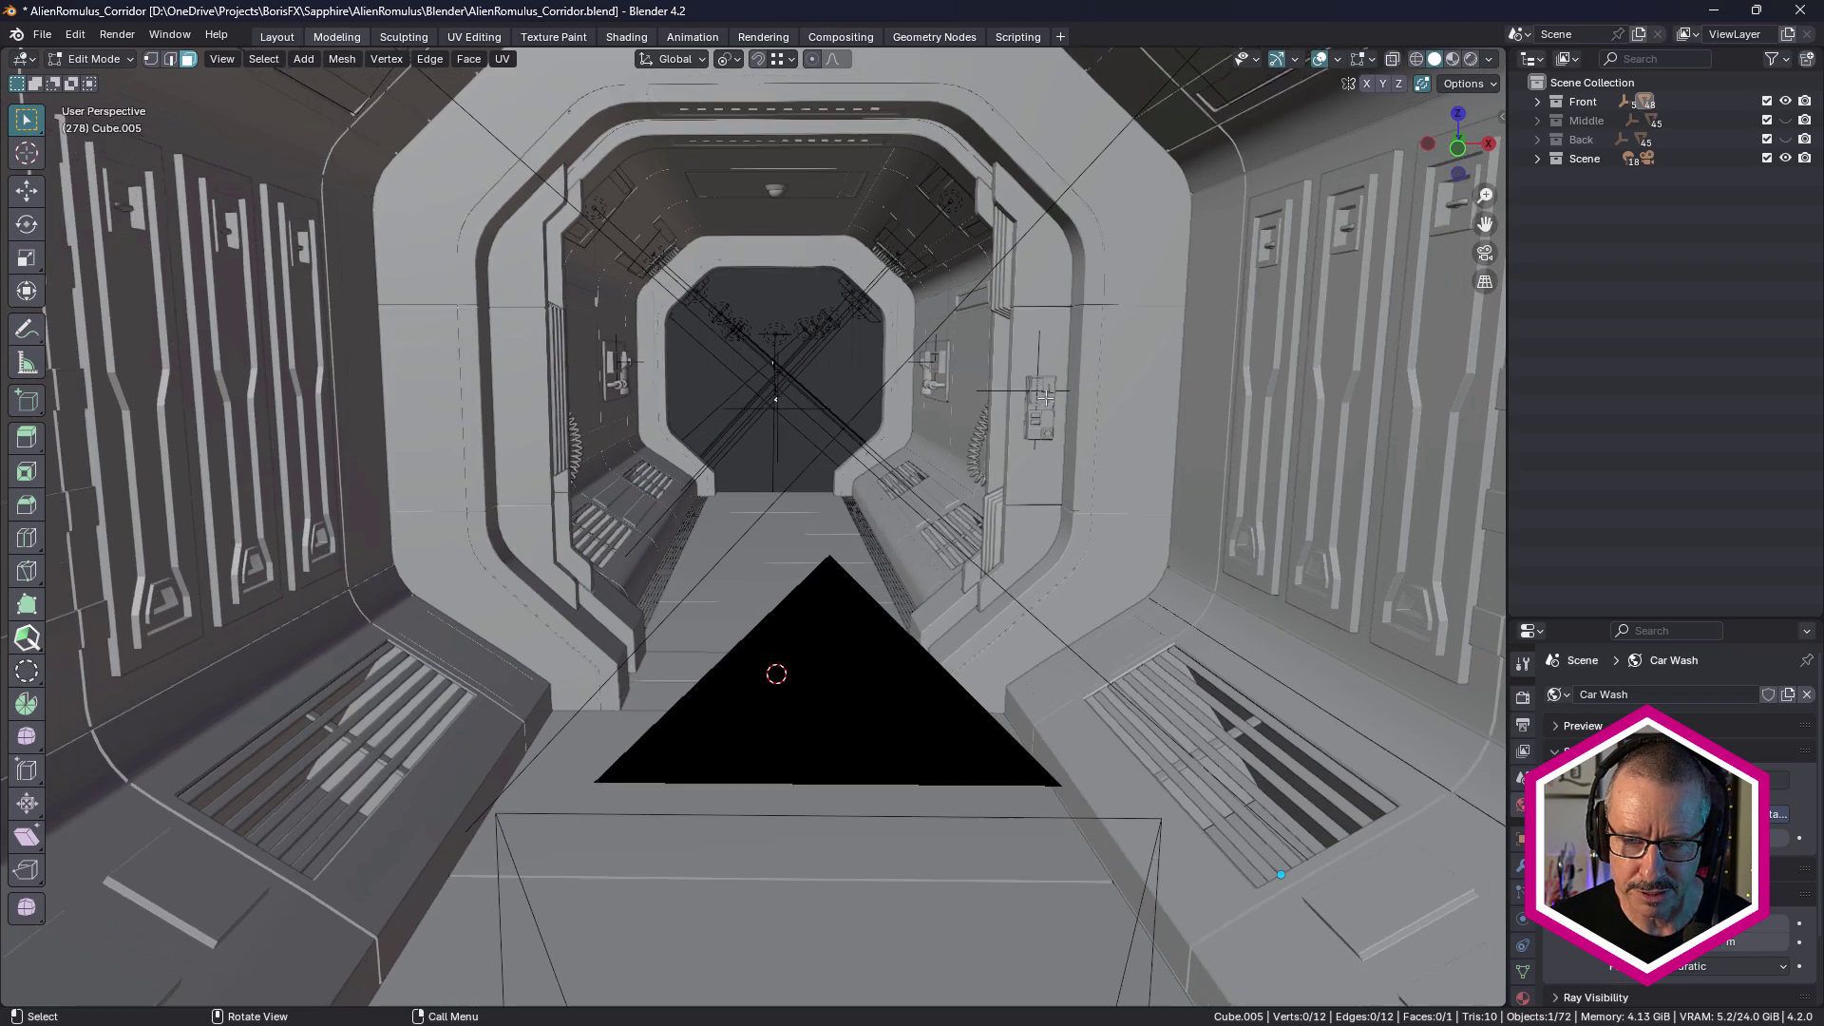
pyautogui.moveTo(934, 404); pyautogui.dragTo(969, 406, button='middle')
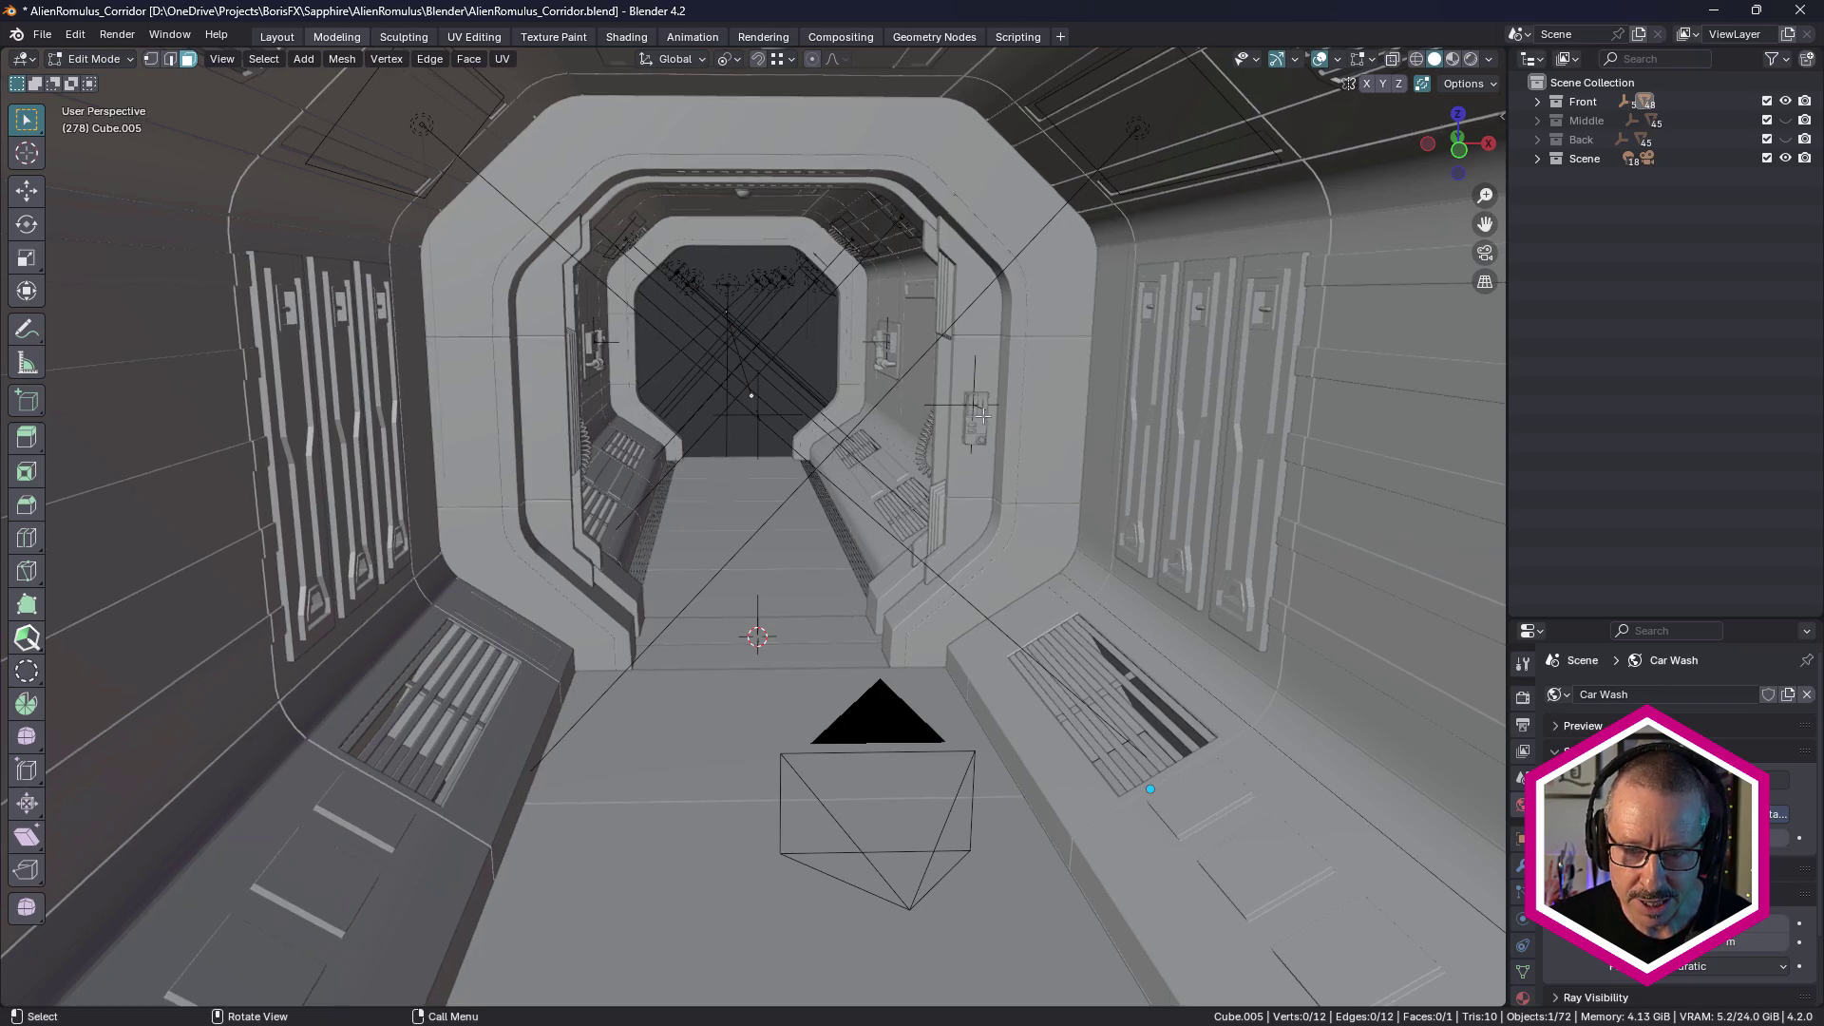
pyautogui.scroll(-8, 939, 403)
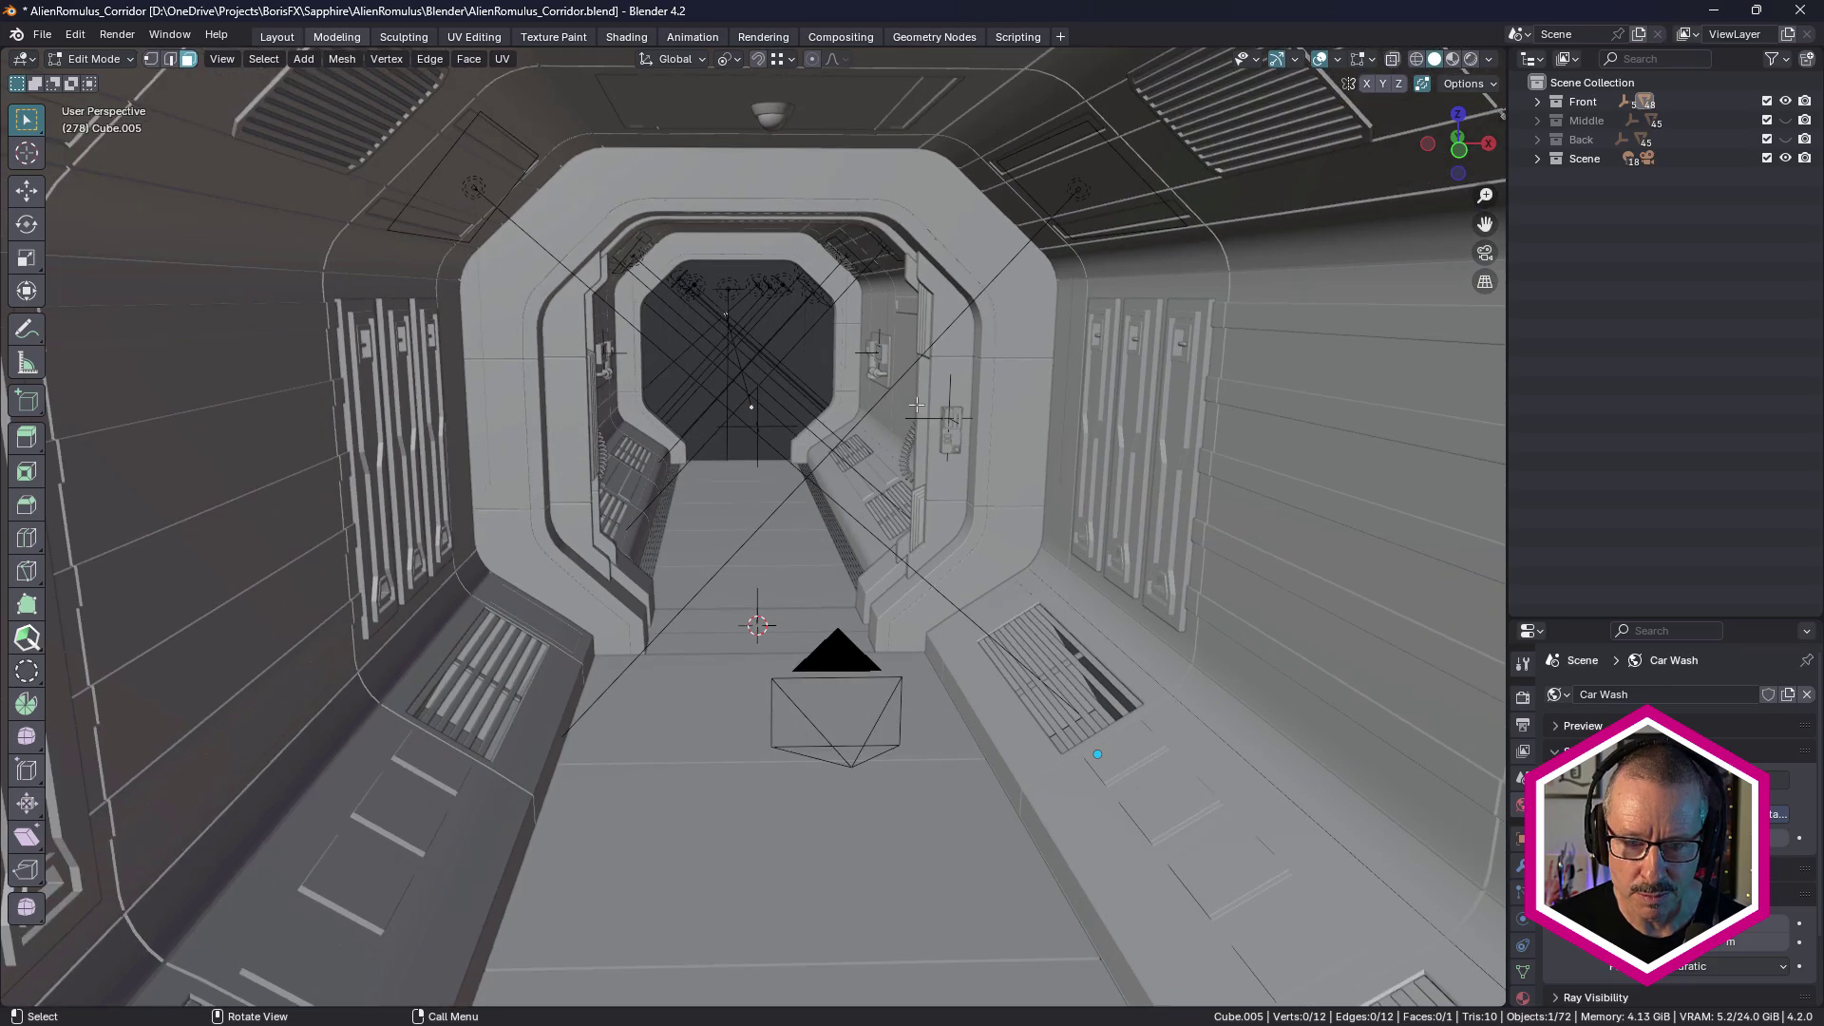
pyautogui.moveTo(939, 403); pyautogui.dragTo(1036, 448, button='middle')
pyautogui.moveTo(907, 453); pyautogui.dragTo(885, 556, button='middle')
pyautogui.scroll(6, 886, 556)
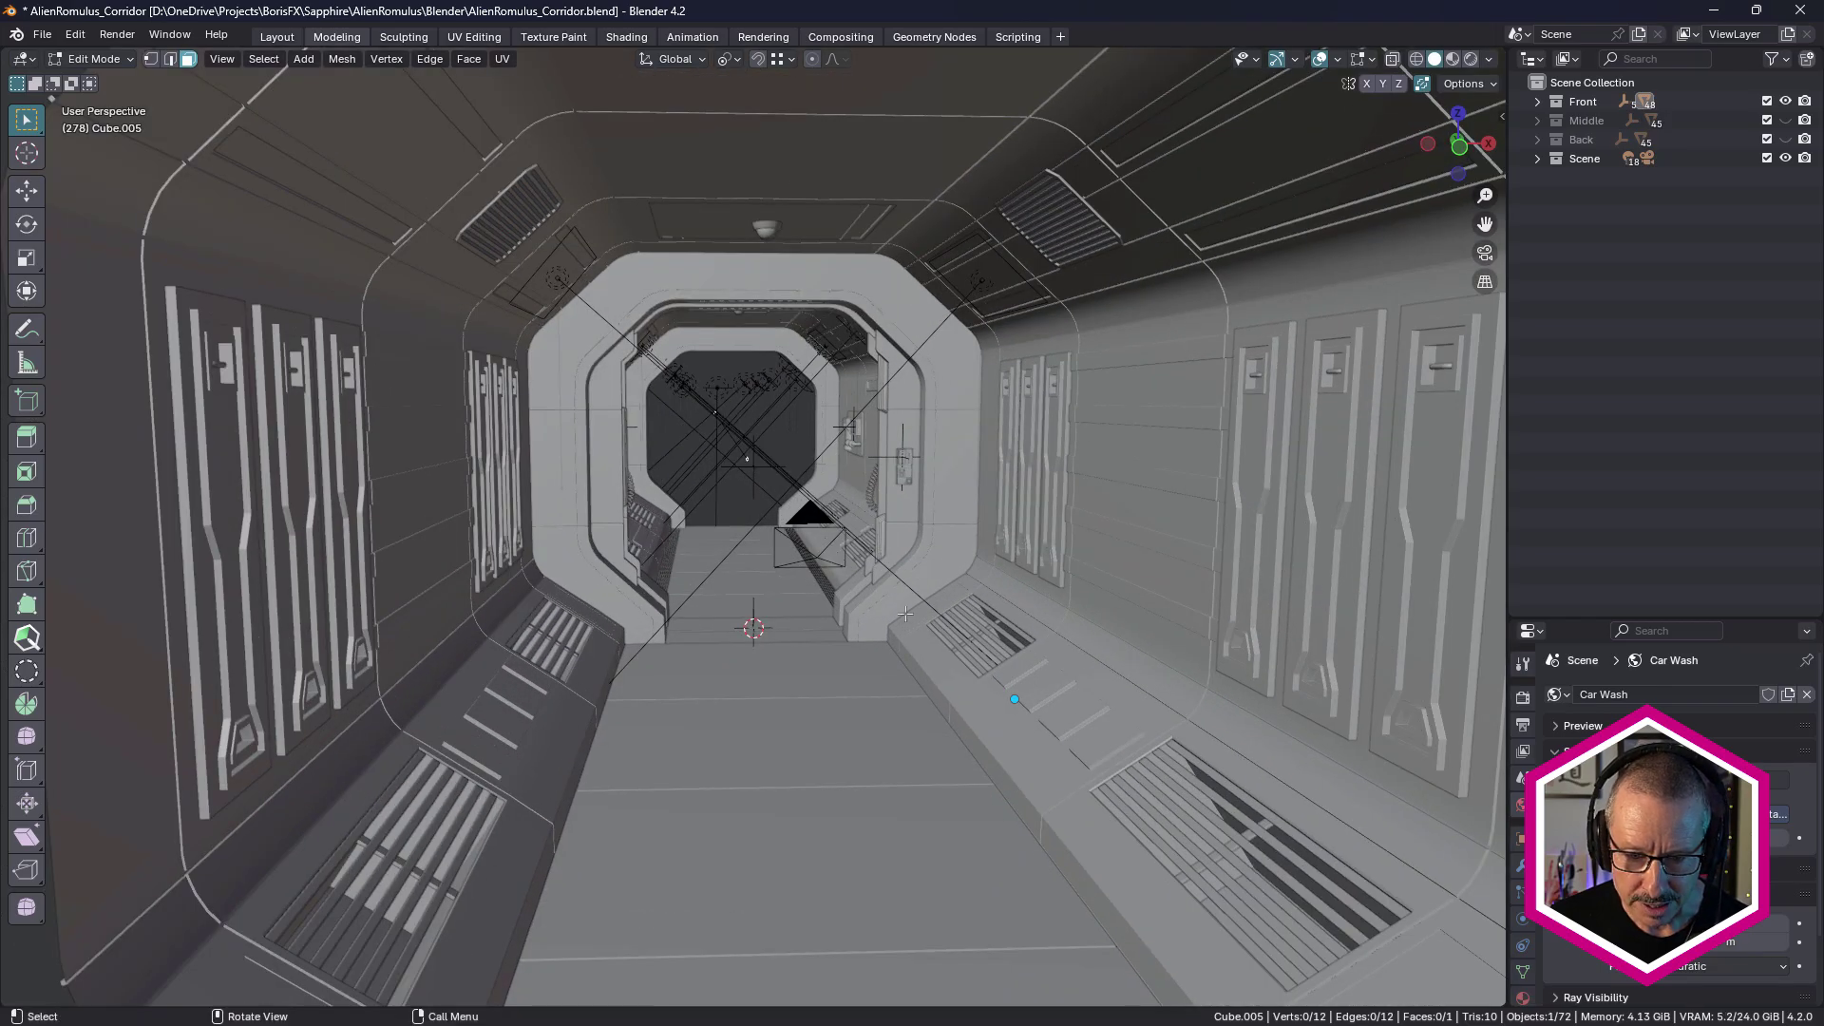
pyautogui.scroll(2, 947, 644)
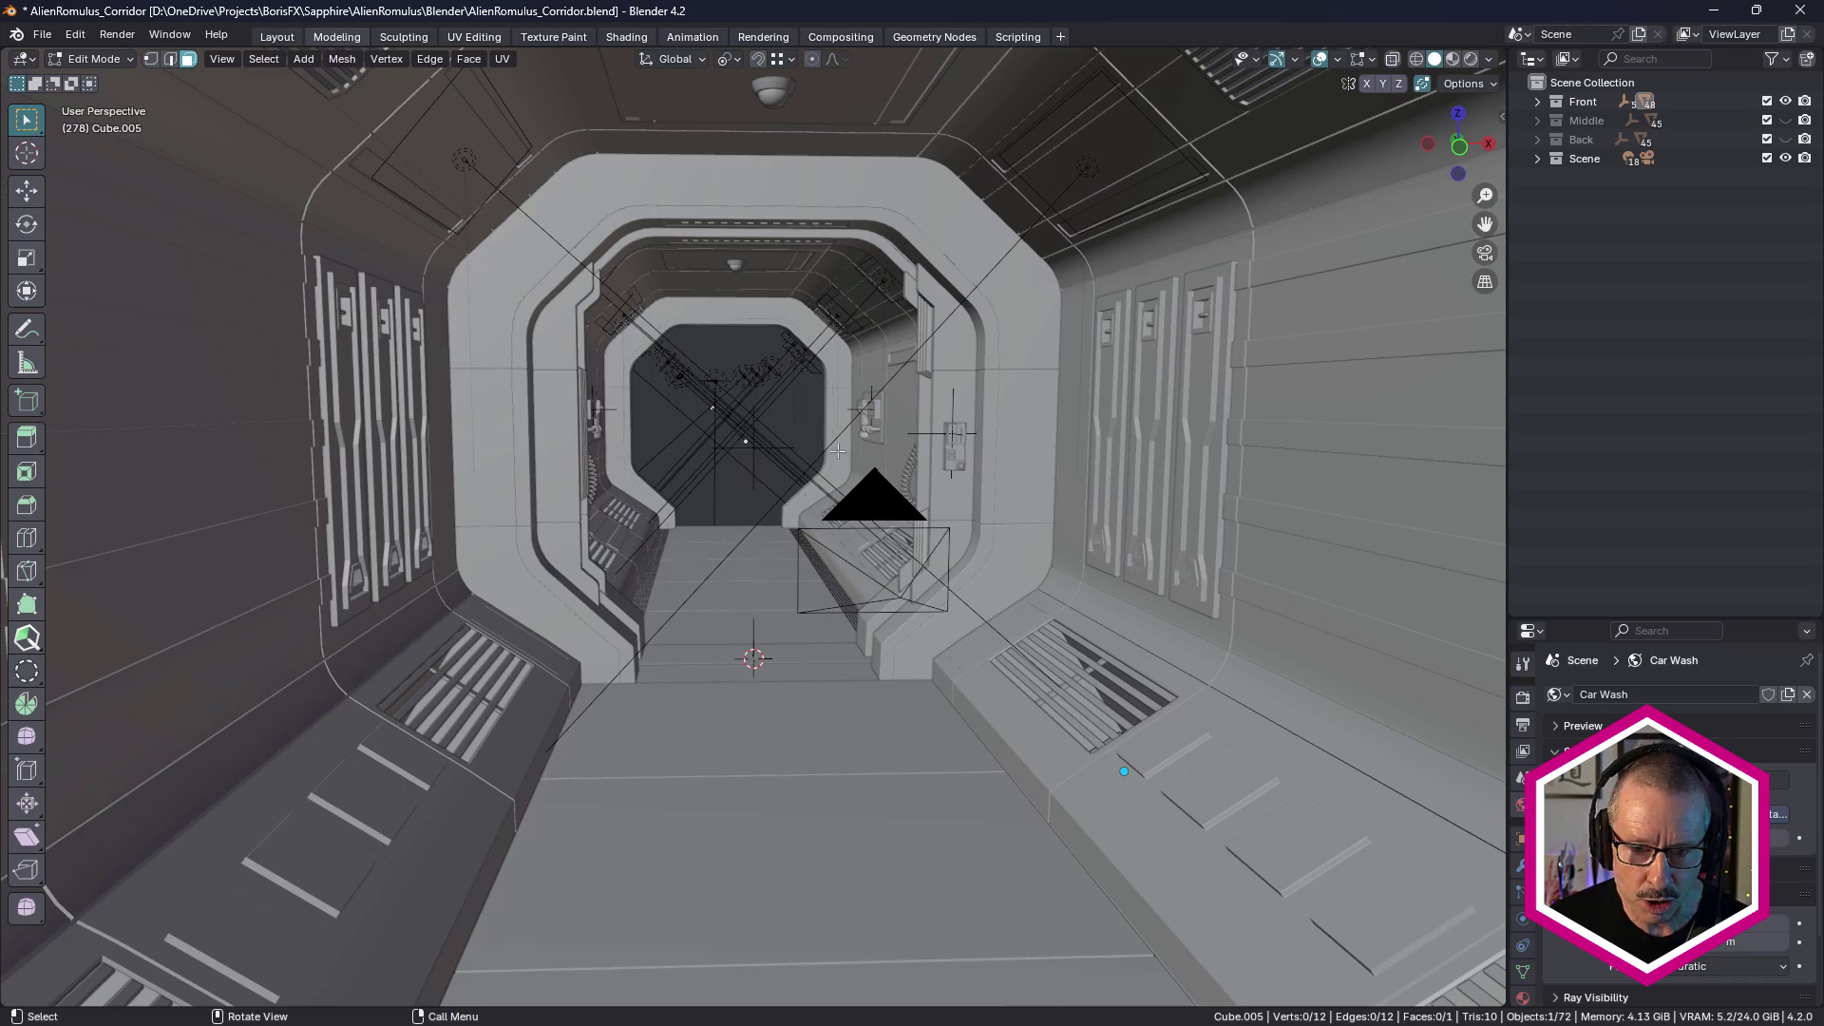
pyautogui.scroll(4, 844, 453)
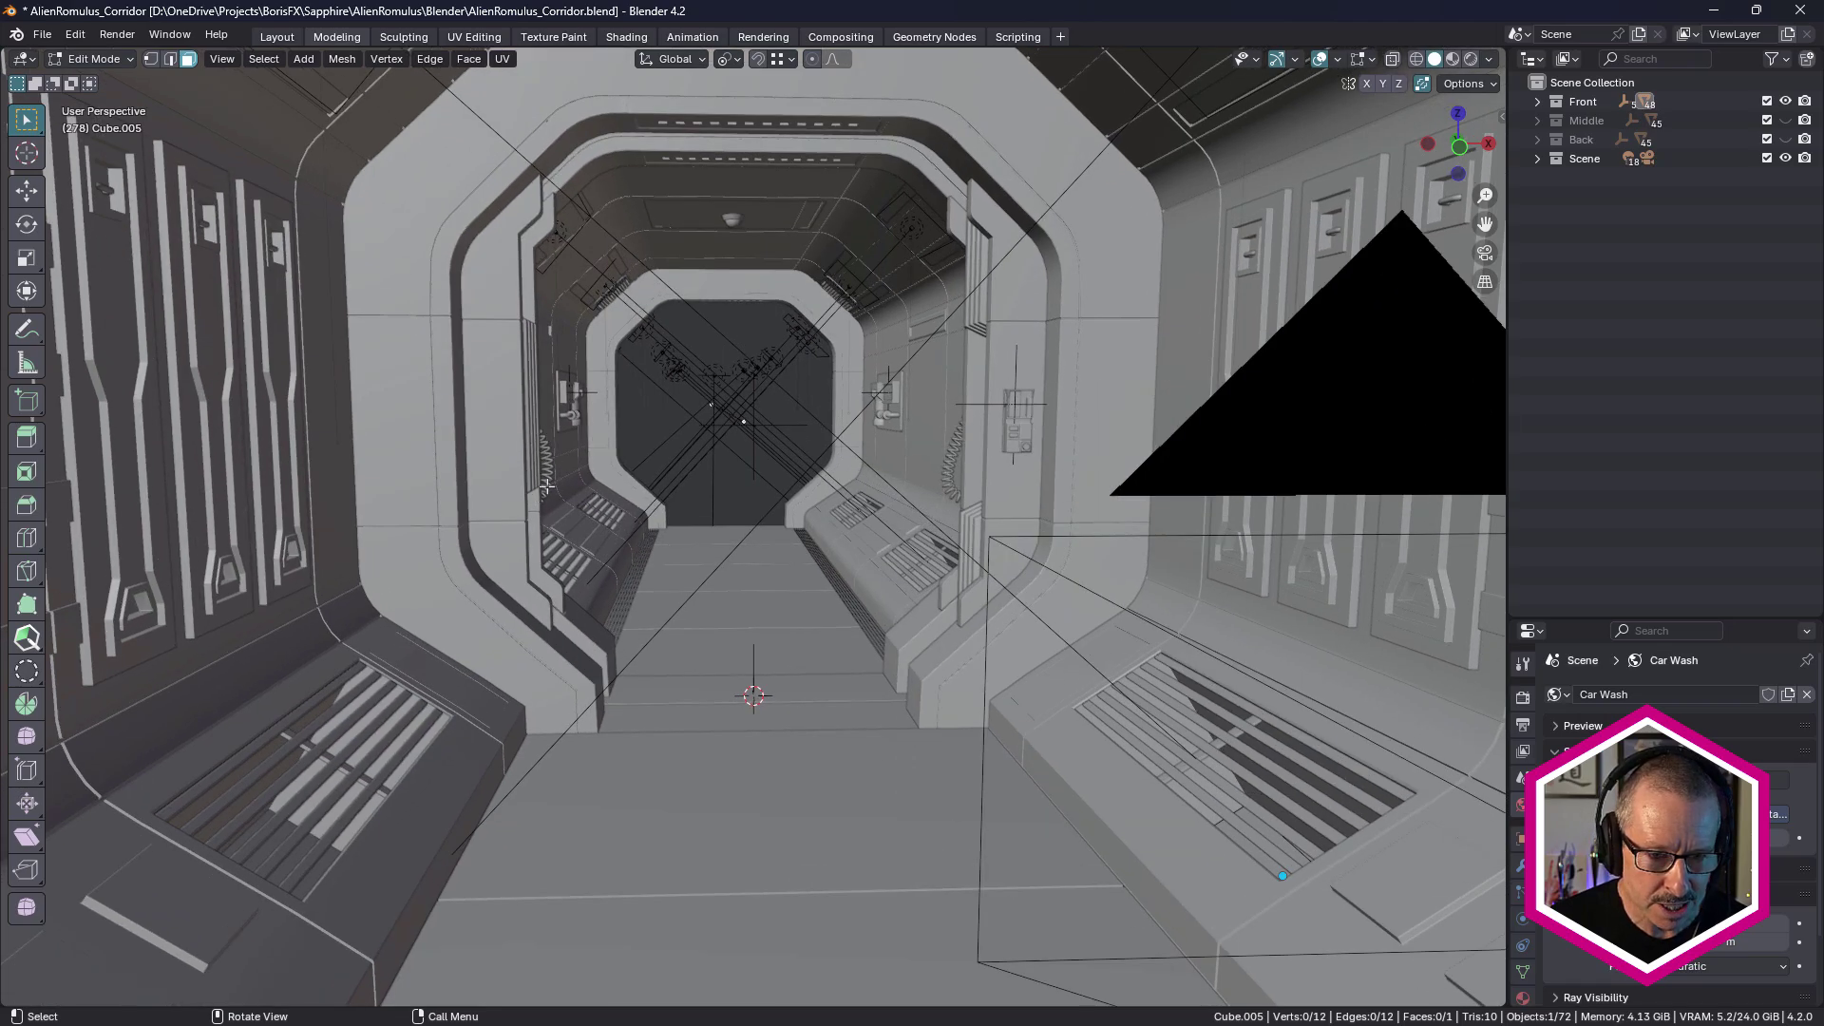
pyautogui.moveTo(900, 462); pyautogui.dragTo(943, 446, button='middle')
pyautogui.scroll(-4, 905, 409)
pyautogui.scroll(-6, 773, 187)
# Unhide the Middle and Back corridor sections and pan along the full corridor.
pyautogui.scroll(-3, 1054, 358)
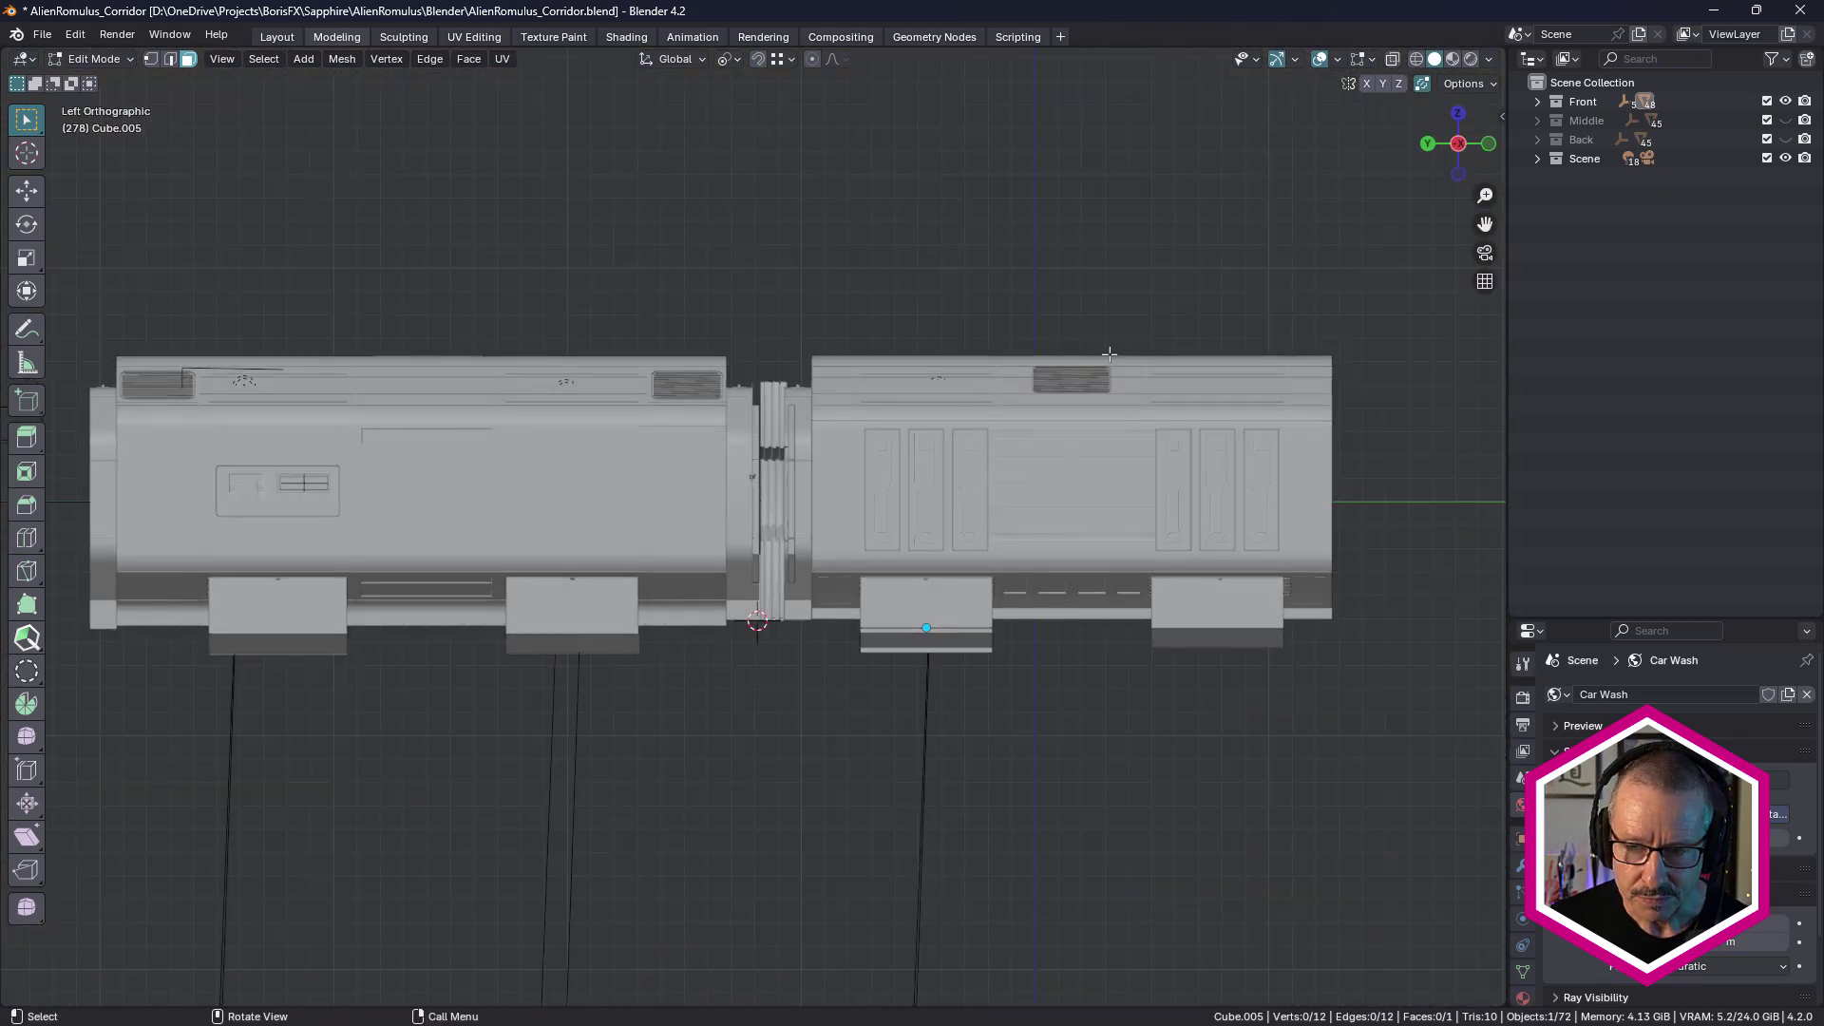
pyautogui.moveTo(1786, 139); pyautogui.dragTo(1786, 120)
pyautogui.scroll(-3, 950, 494)
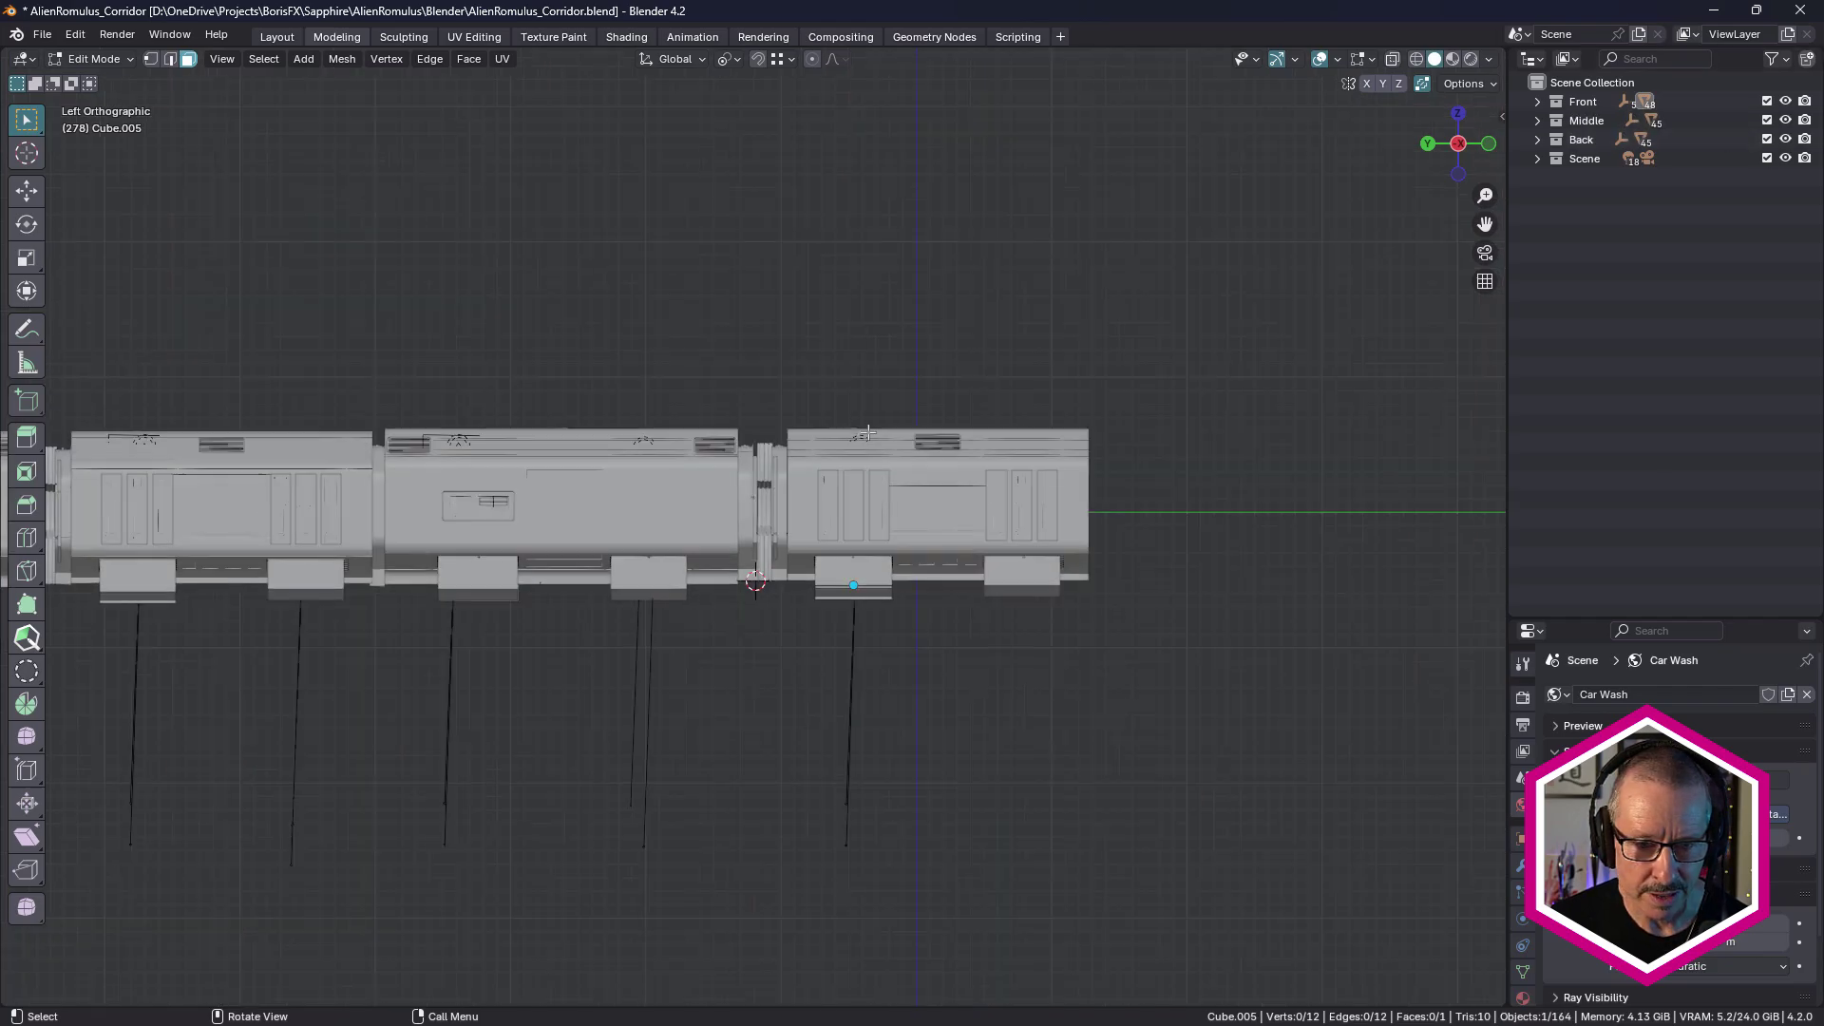
pyautogui.keyDown('shift'); pyautogui.moveTo(953, 465); pyautogui.dragTo(608, 442, button='middle'); pyautogui.keyUp('shift')
# Orbit and zoom until the view sits inside the corridor looking straight down it.
pyautogui.scroll(4, 665, 447)
pyautogui.moveTo(722, 452); pyautogui.dragTo(781, 354, button='middle')
pyautogui.scroll(3, 843, 457)
pyautogui.scroll(-2, 924, 429)
pyautogui.scroll(-3, 923, 429)
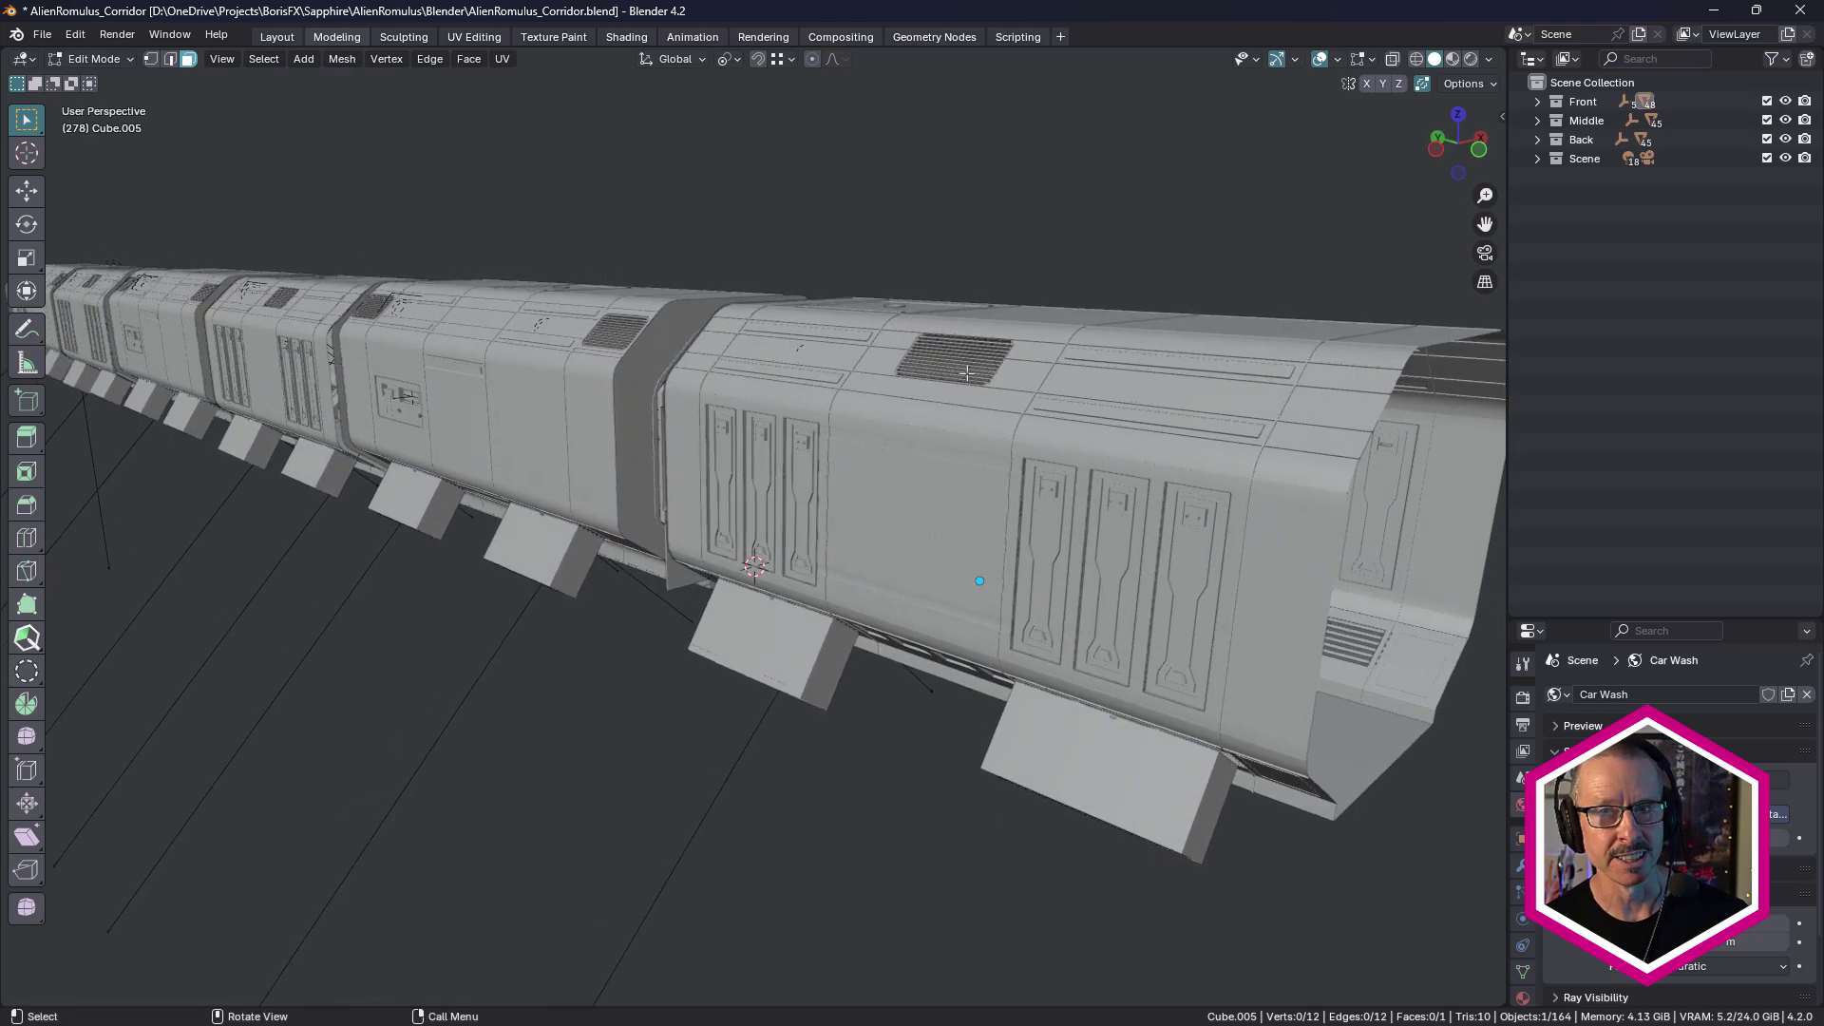
pyautogui.scroll(-2, 432, 361)
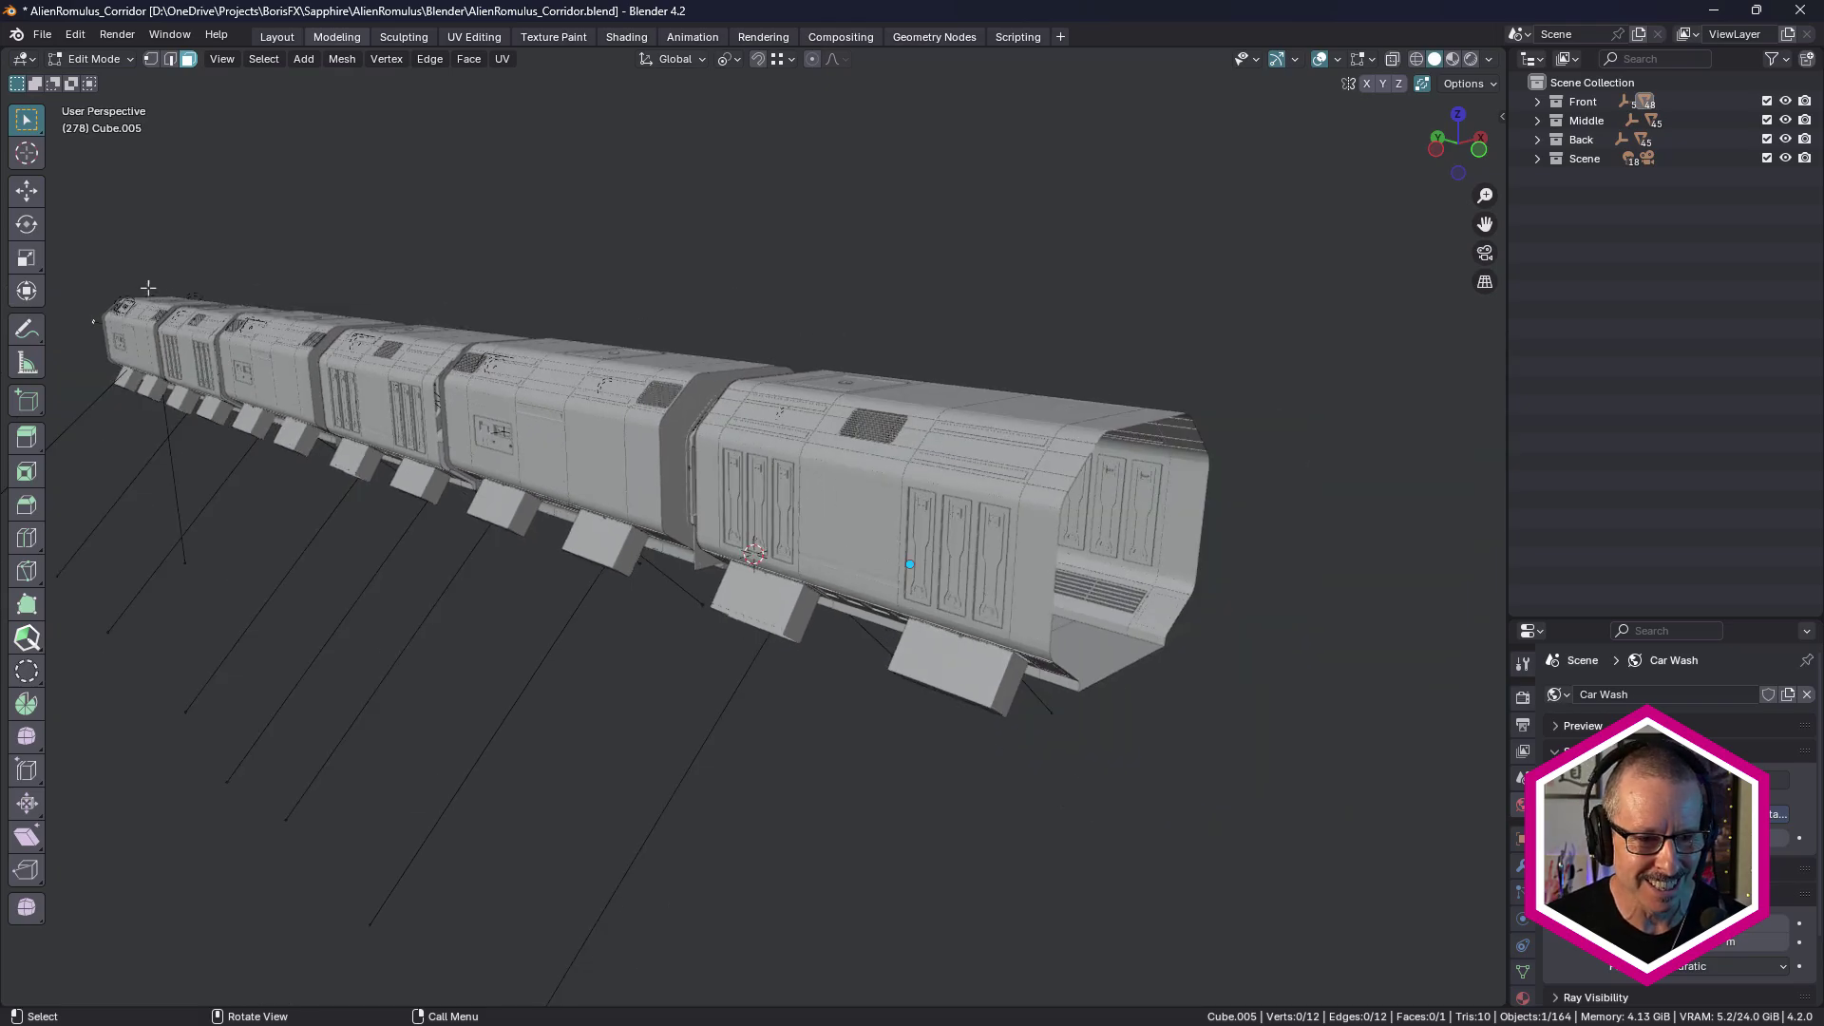
pyautogui.moveTo(829, 459); pyautogui.dragTo(1067, 428, button='middle')
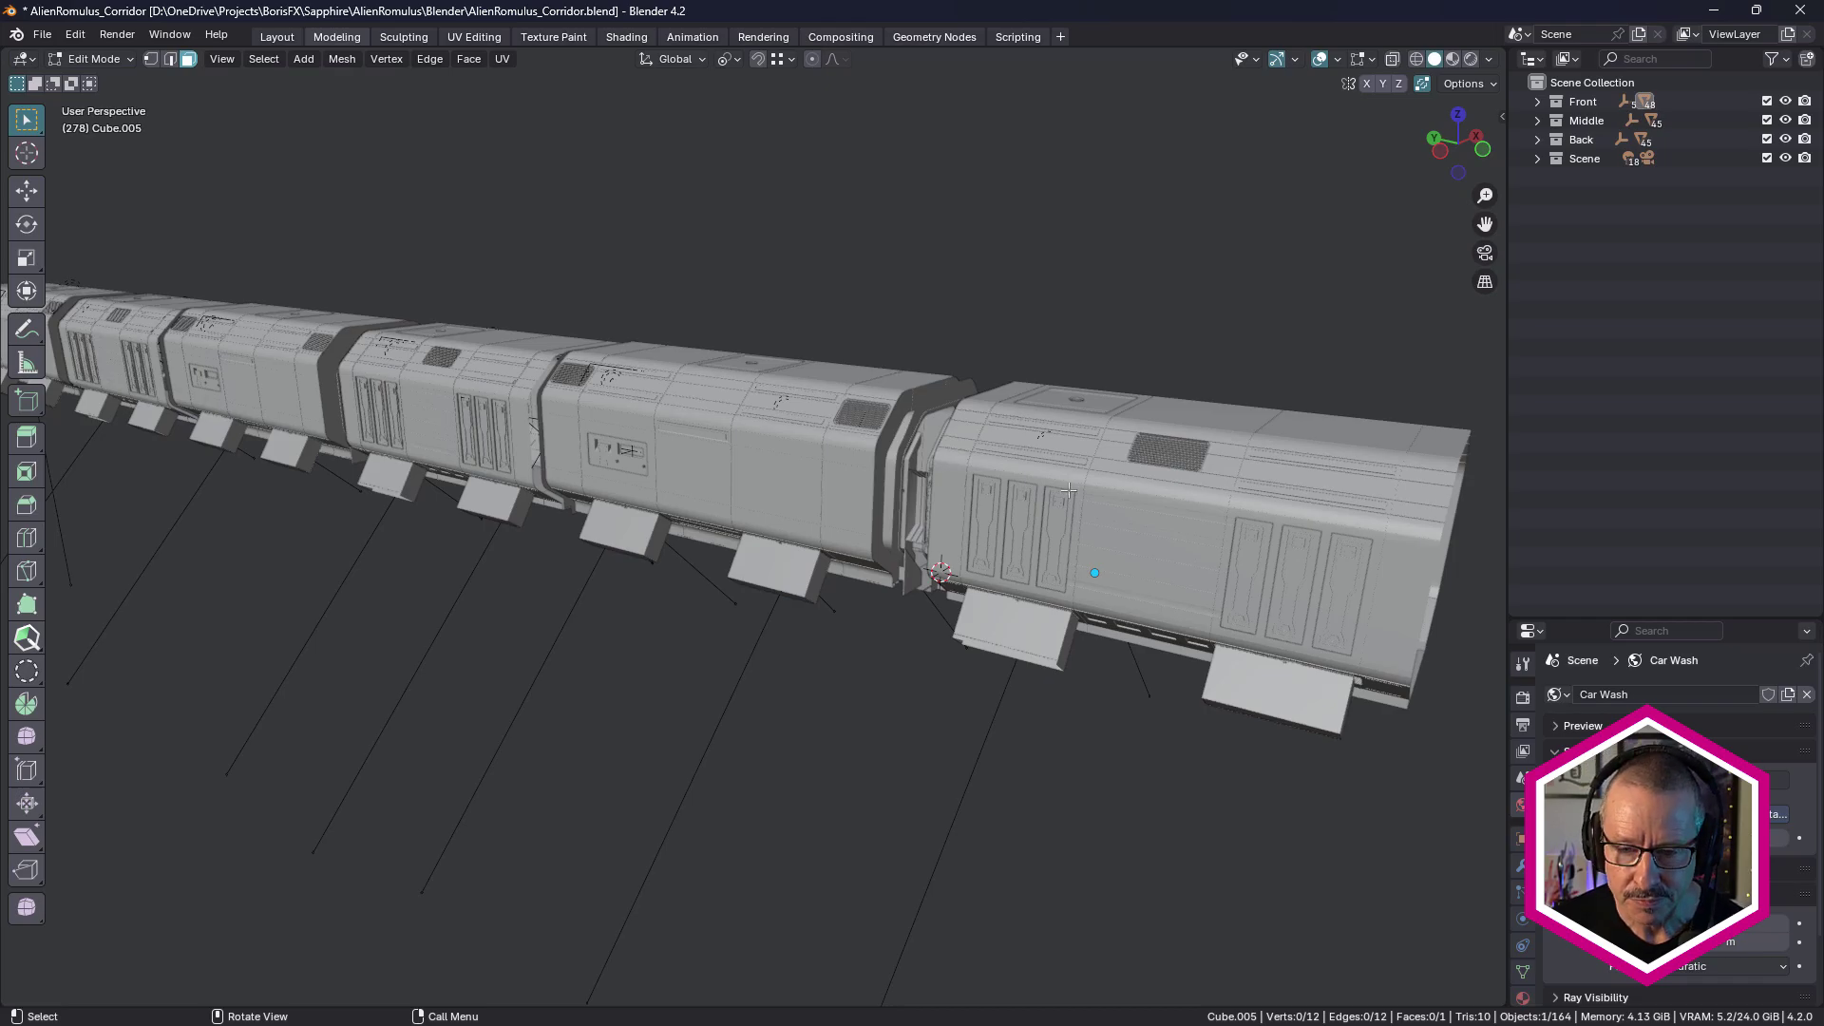
pyautogui.scroll(-3, 1068, 490)
pyautogui.moveTo(1068, 489); pyautogui.dragTo(955, 434, button='middle')
pyautogui.scroll(5, 1059, 466)
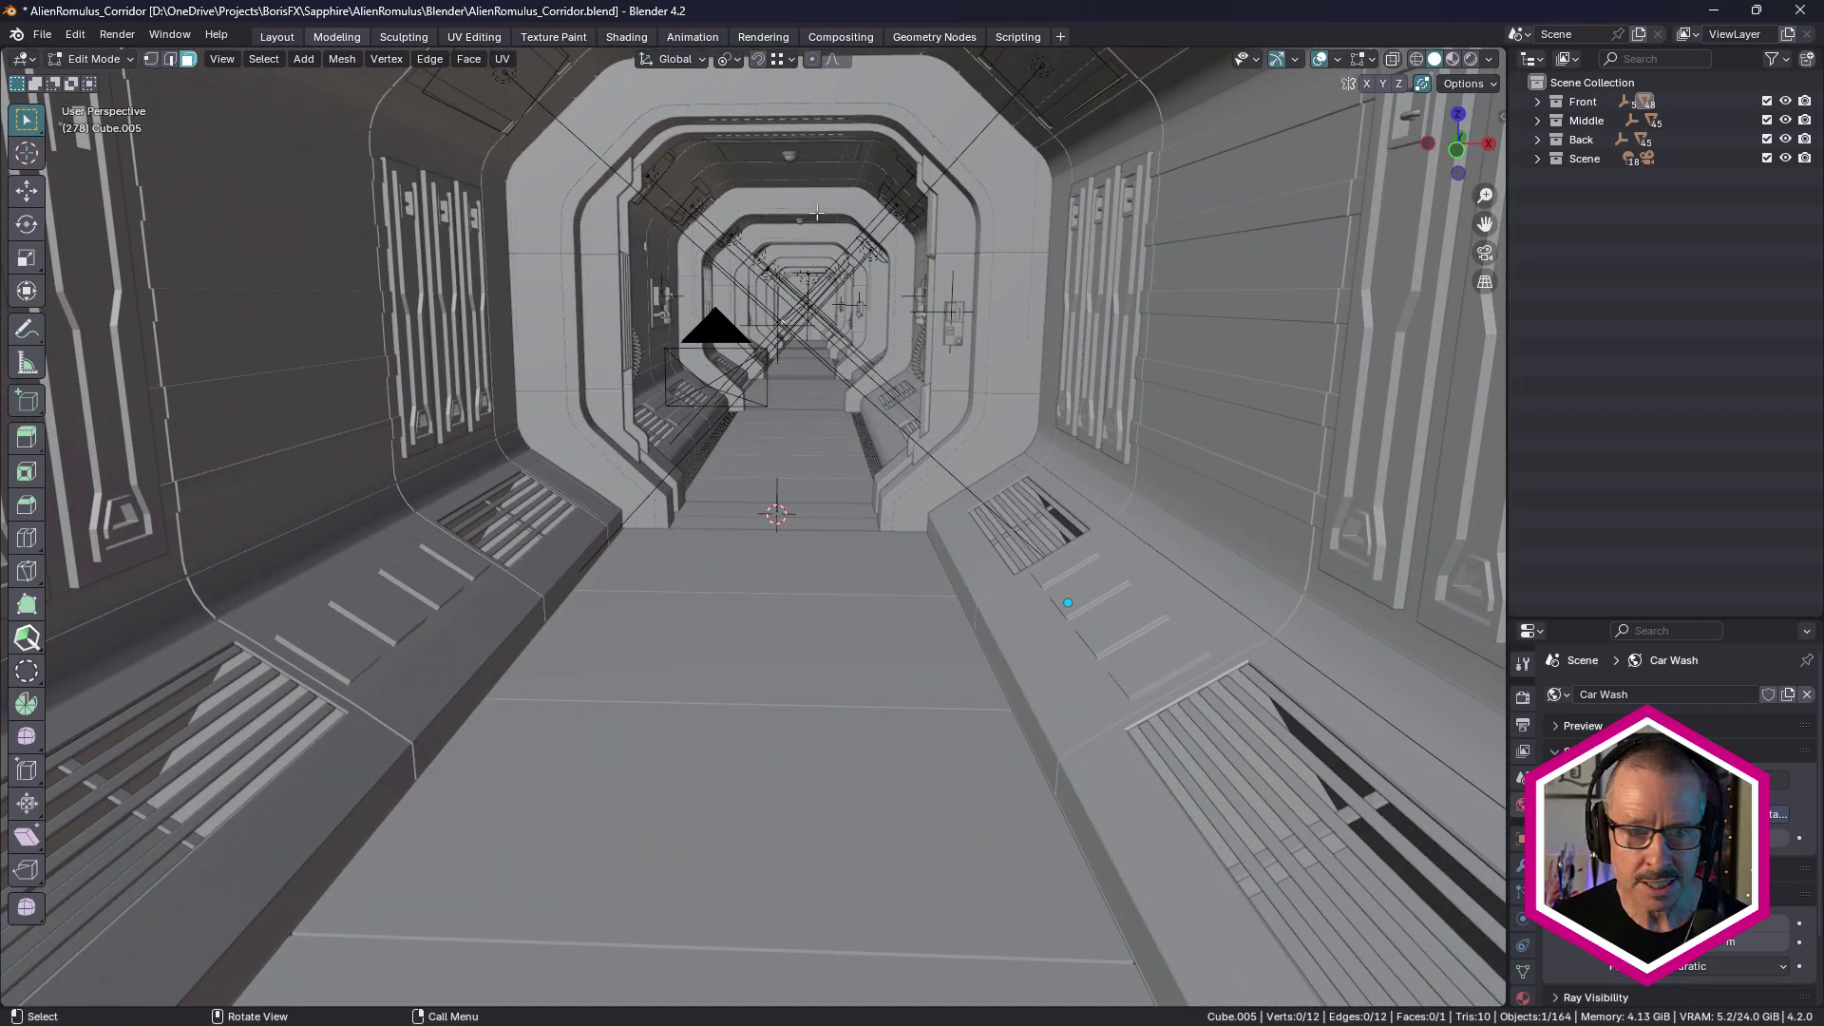
# In the UV Editing workspace, collapse the Front, Middle and Back collections and hide Middle and Back.
pyautogui.click(484, 40)
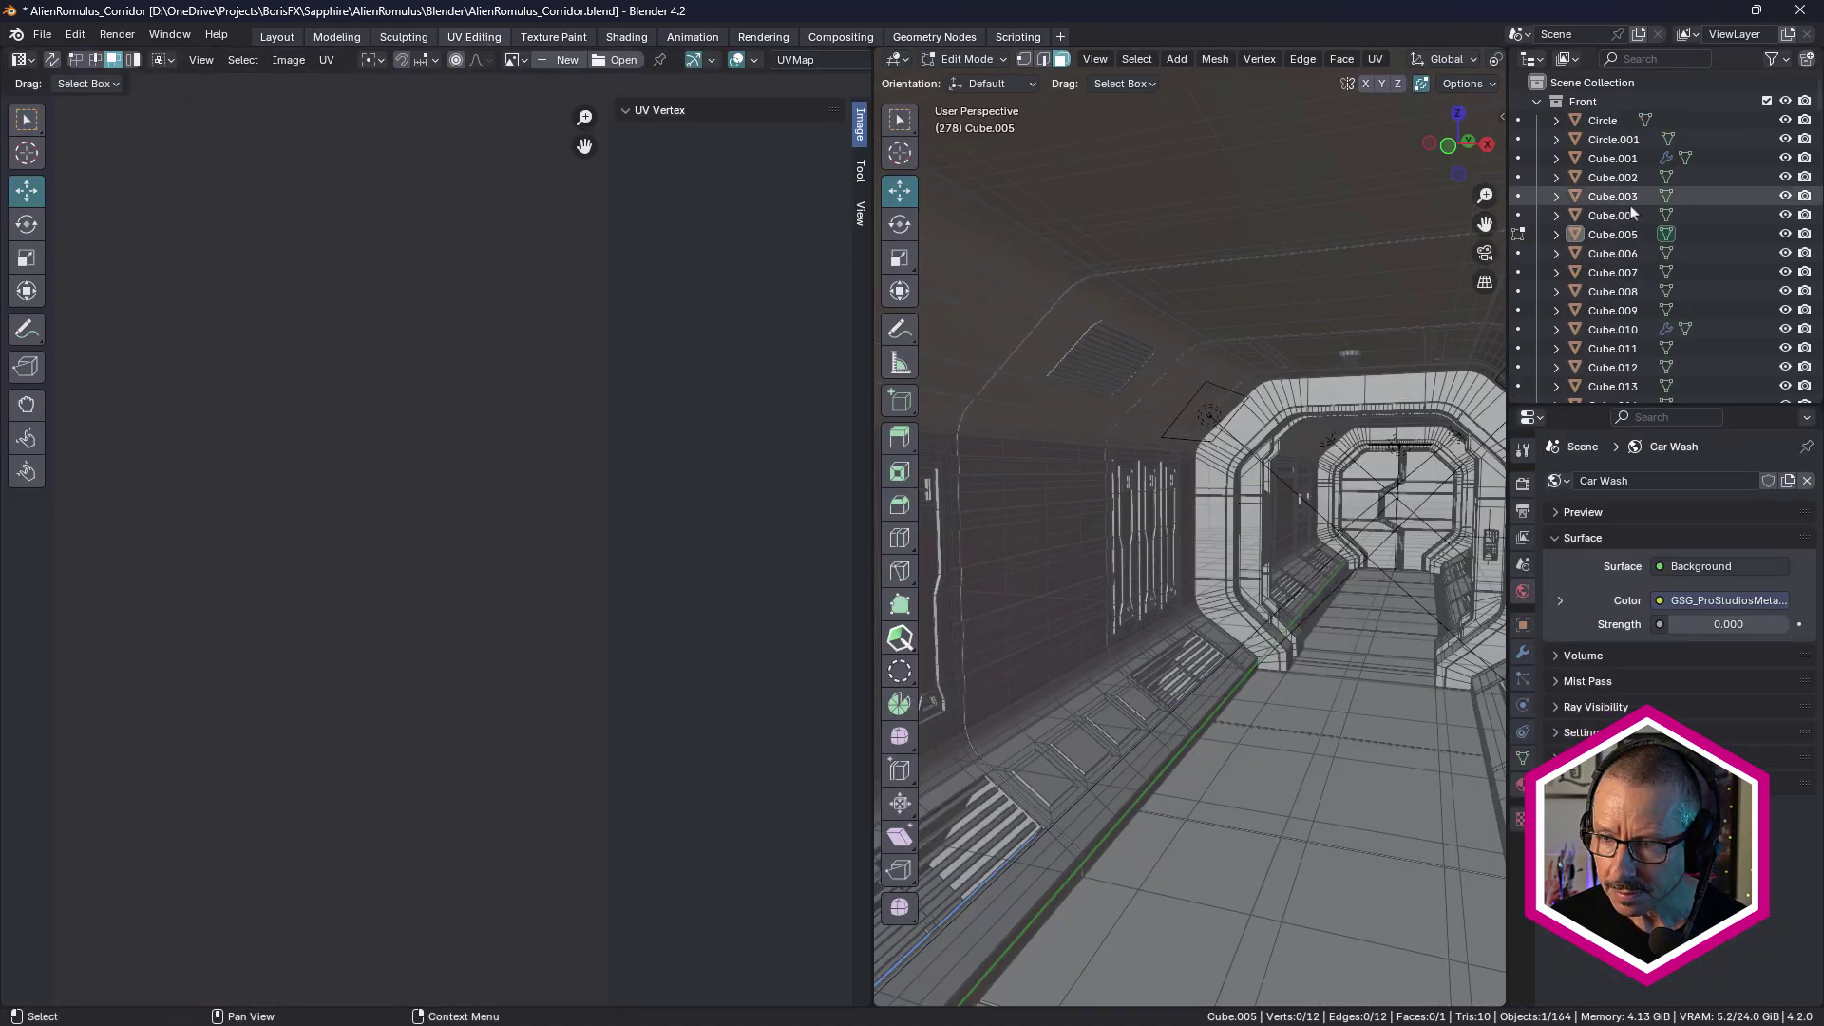
pyautogui.click(1536, 101)
pyautogui.click(1535, 119)
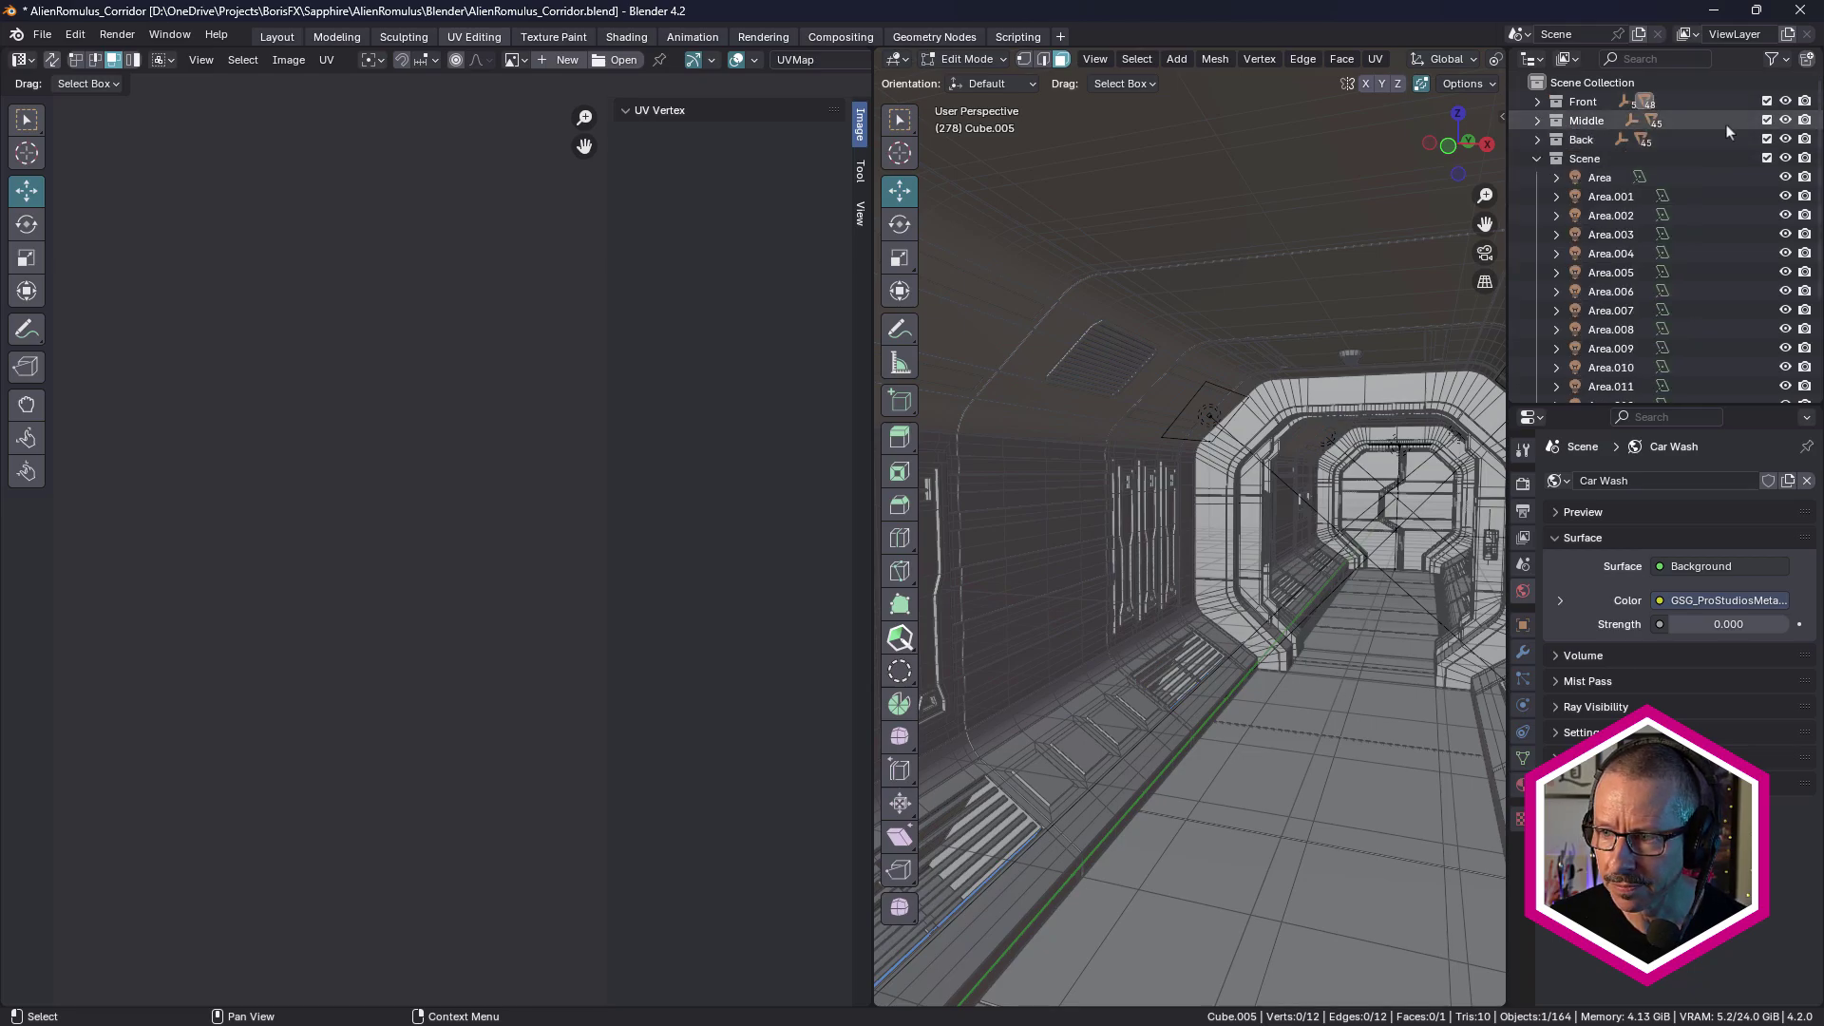
pyautogui.click(1538, 138)
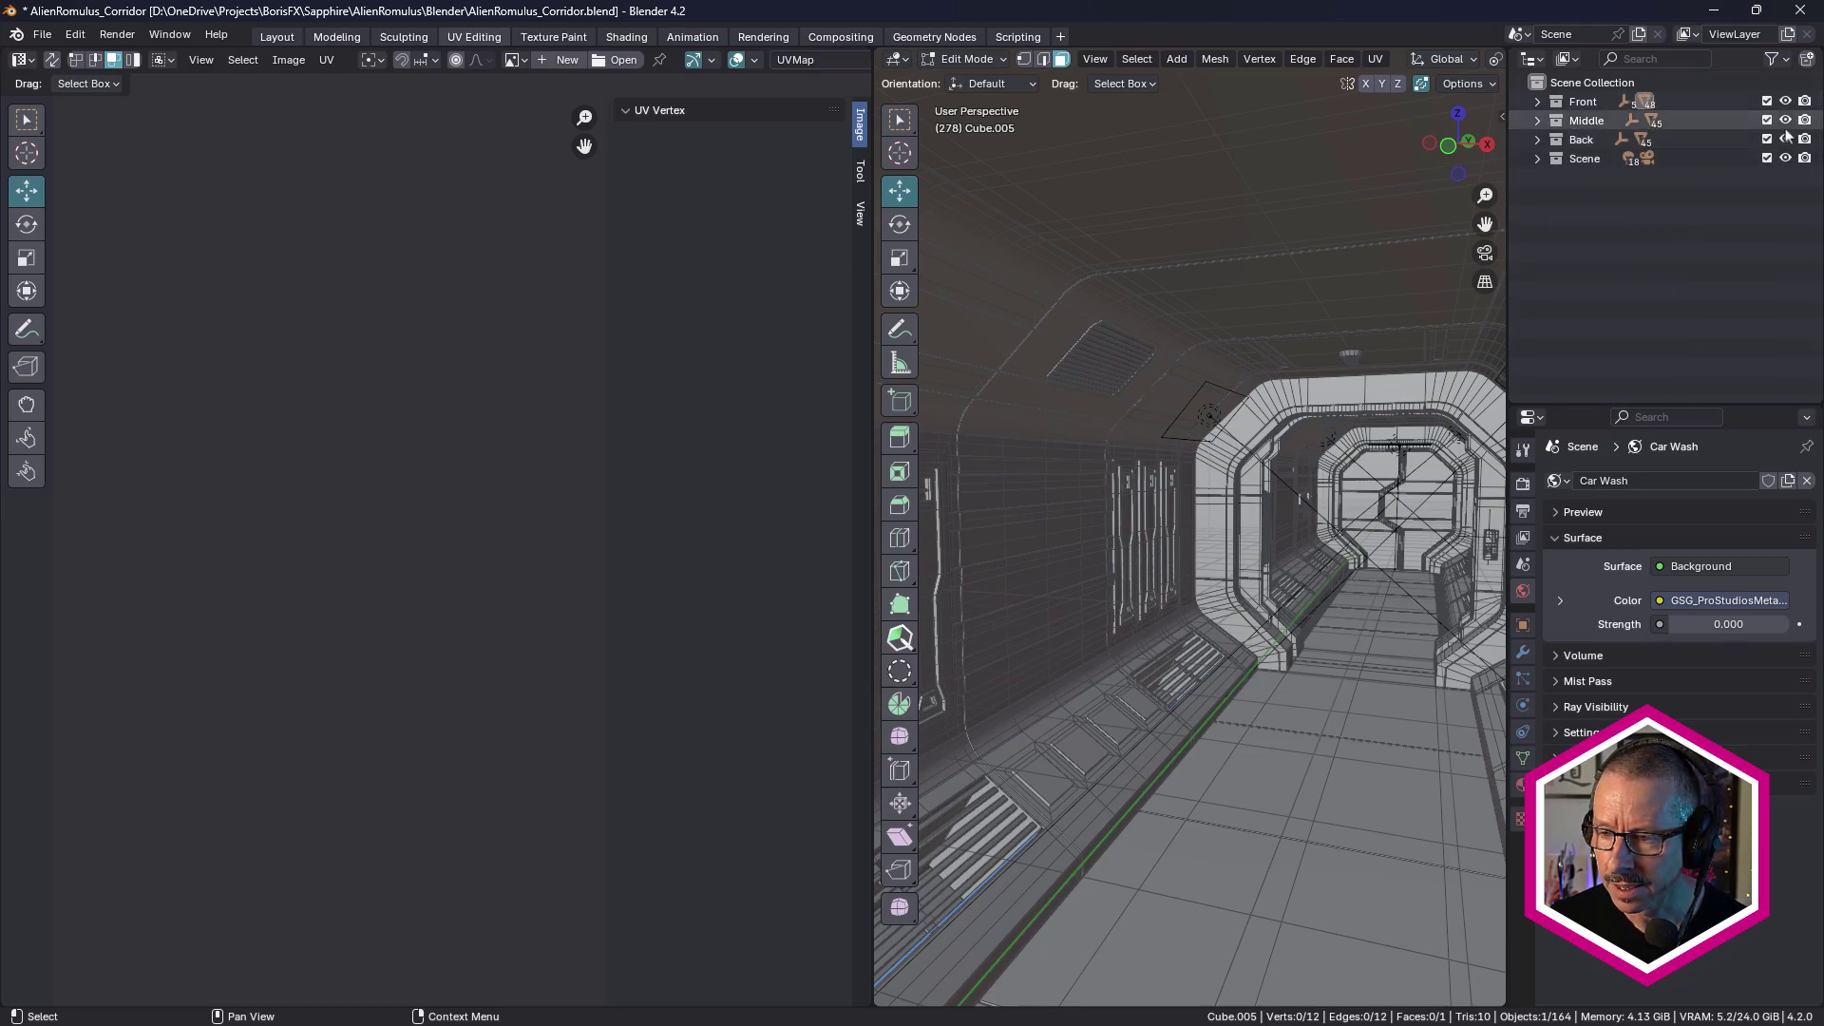
pyautogui.moveTo(1789, 127); pyautogui.dragTo(1786, 140)
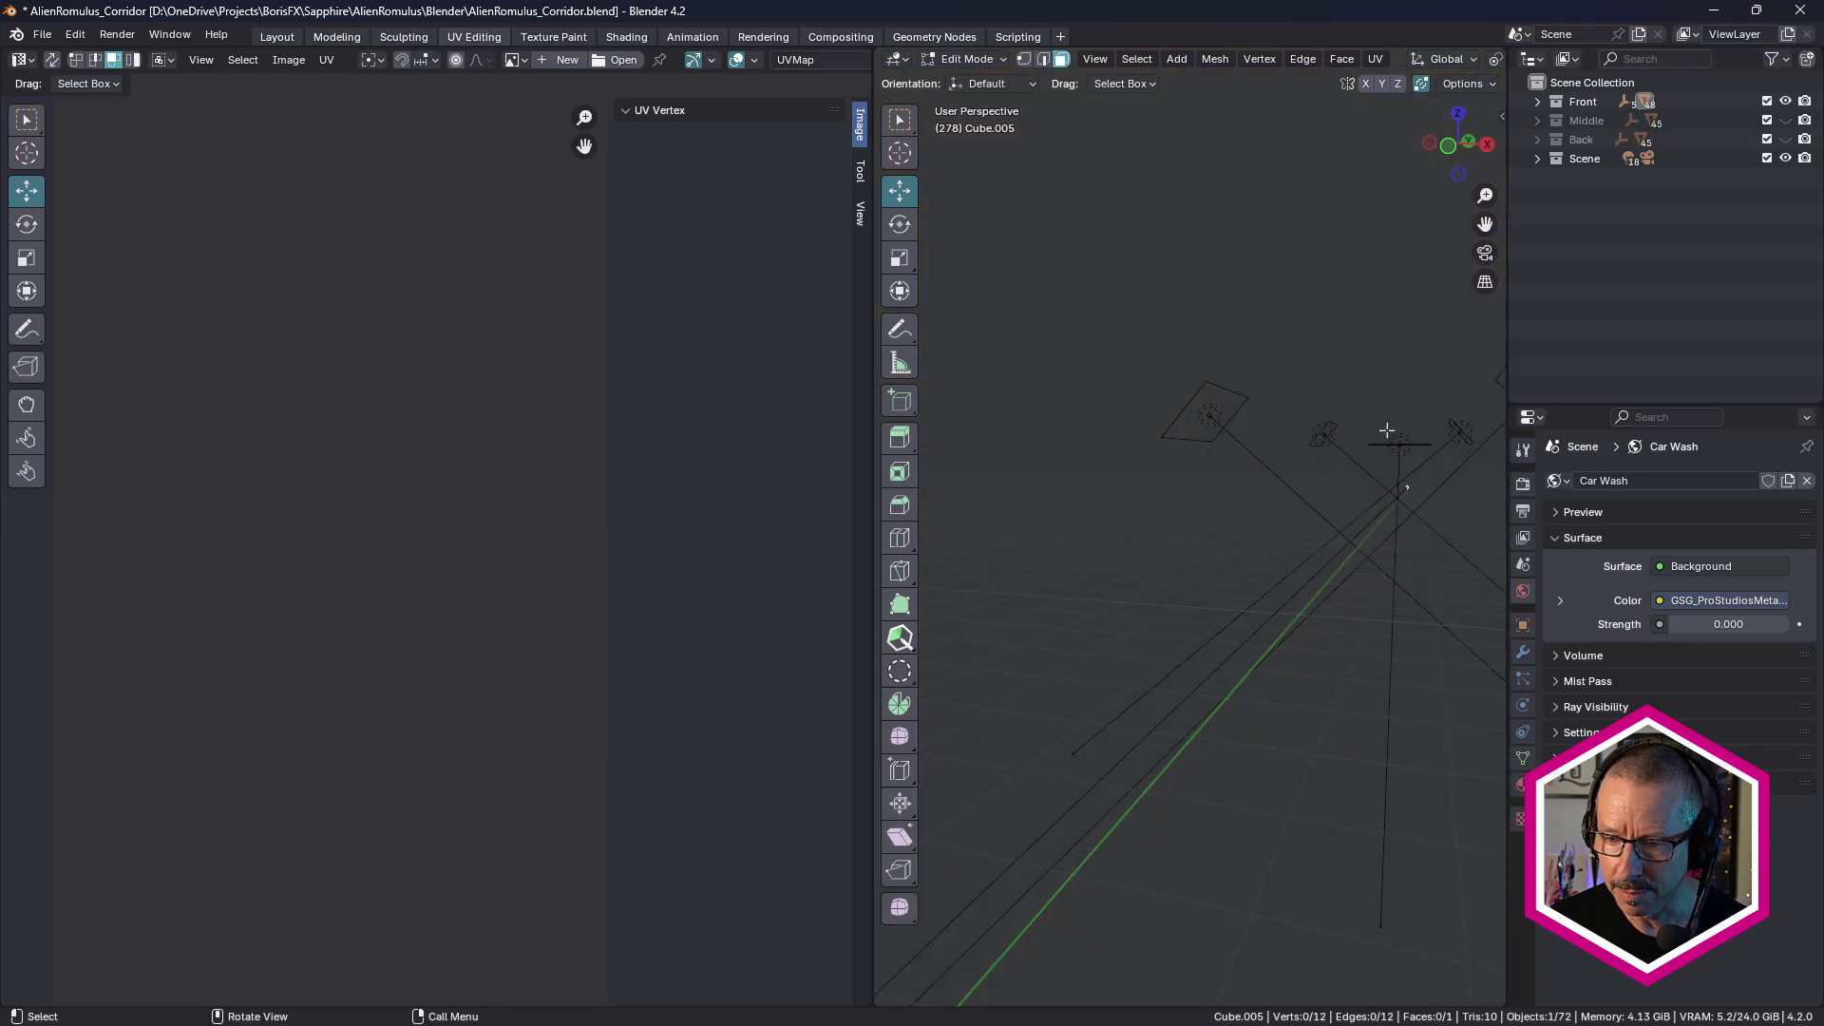
# Switch to Object Mode and select the front corridor mesh Cube.001.
pyautogui.moveTo(1229, 460); pyautogui.dragTo(1166, 583, button='middle')
pyautogui.press('Tab')
pyautogui.click(1187, 587)
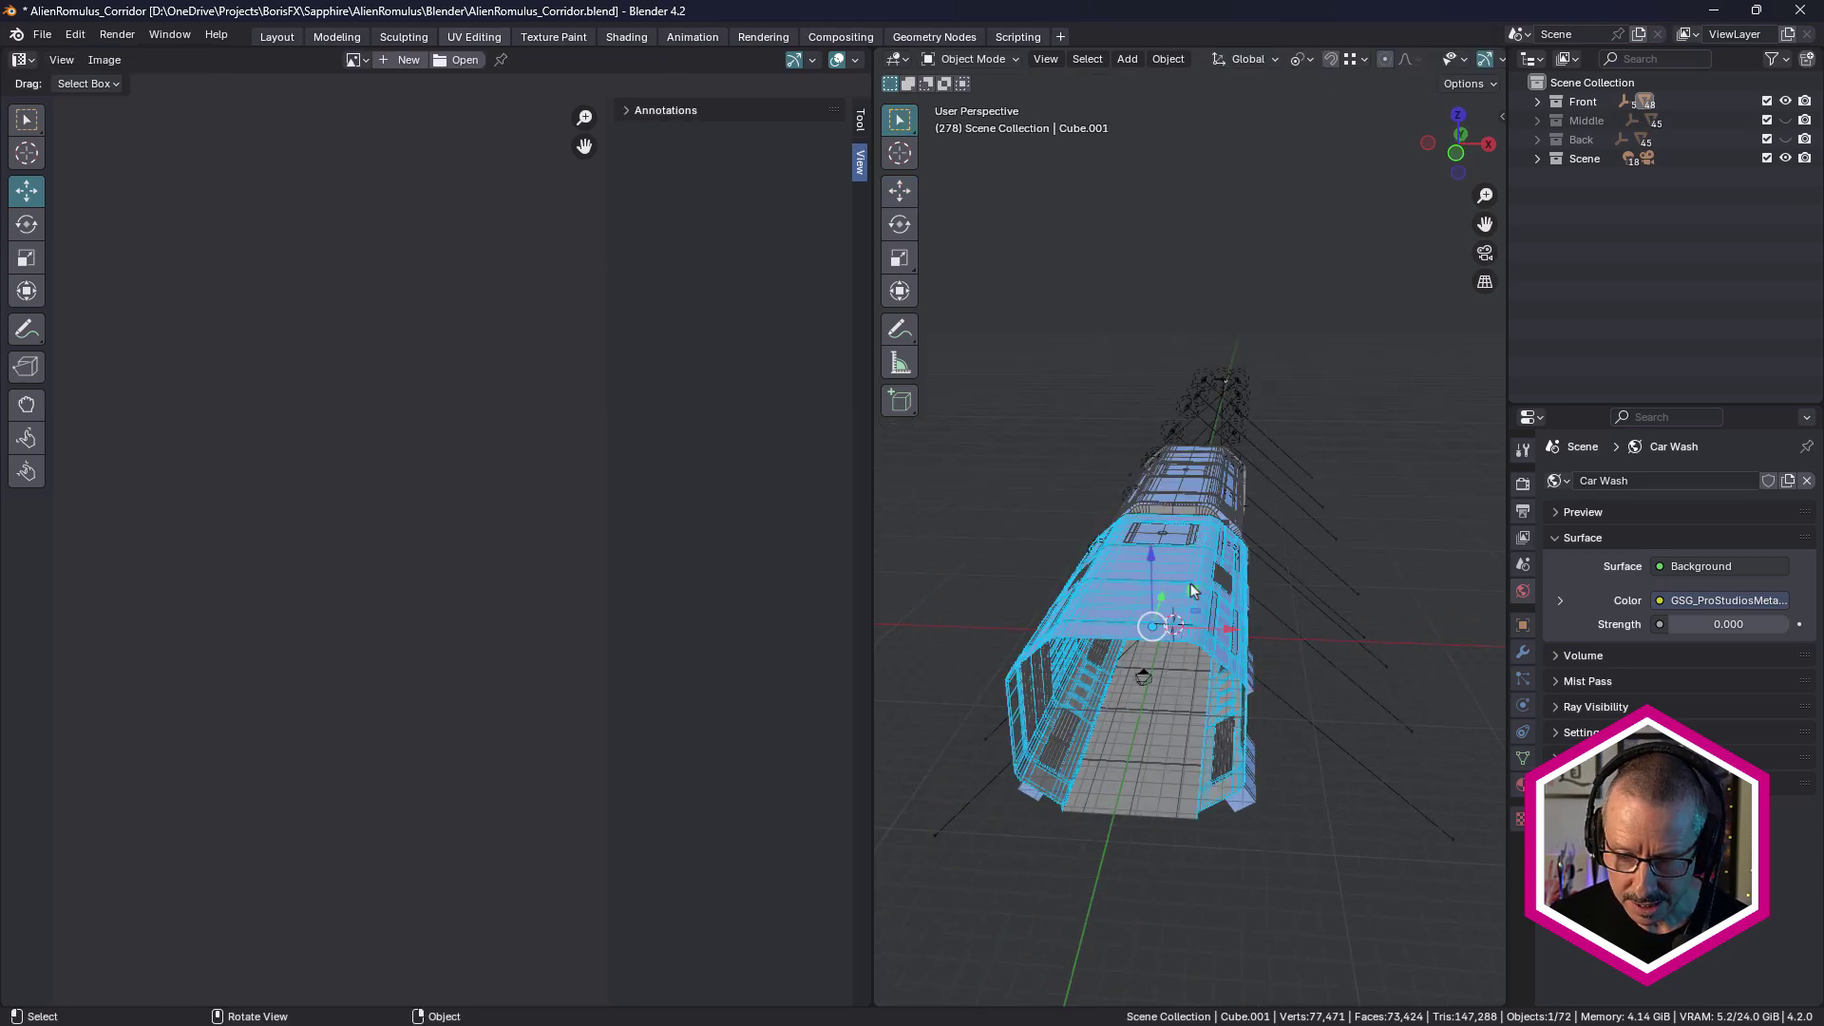
# Select all, enter Edit Mode, and widen the UV Editor to show the UV islands.
pyautogui.press('a')
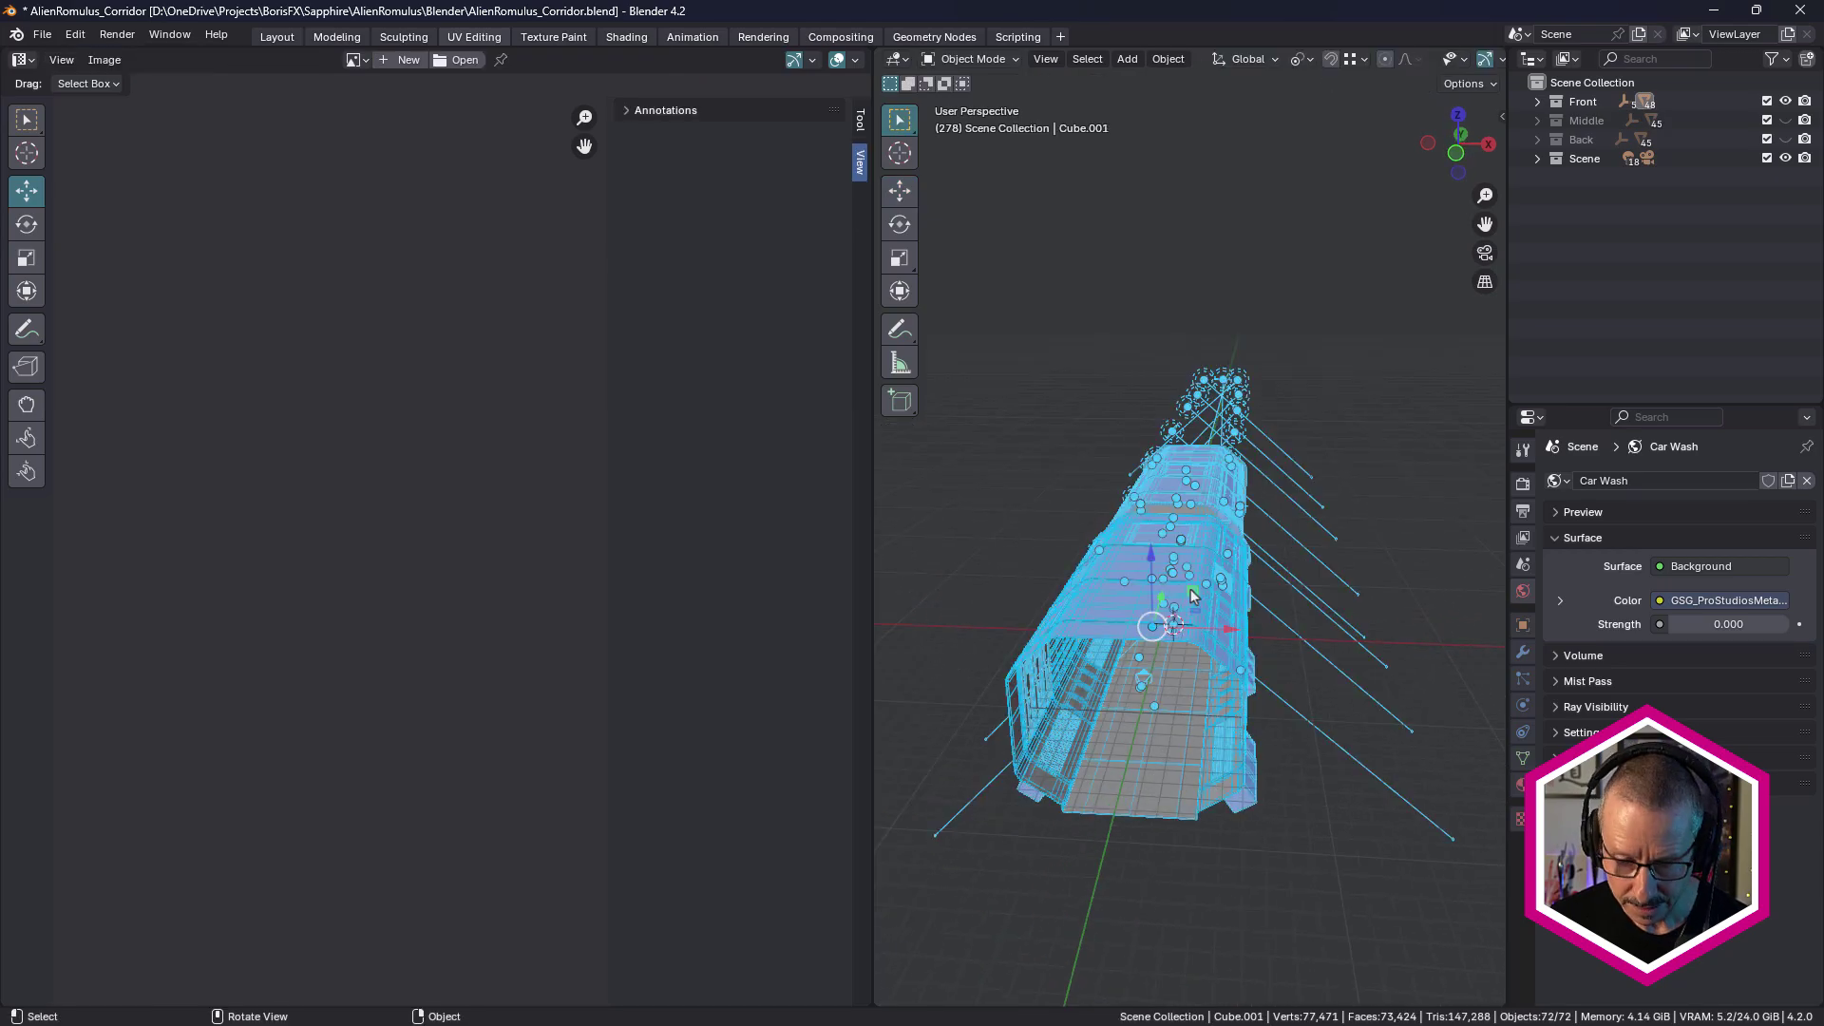
pyautogui.press('Tab')
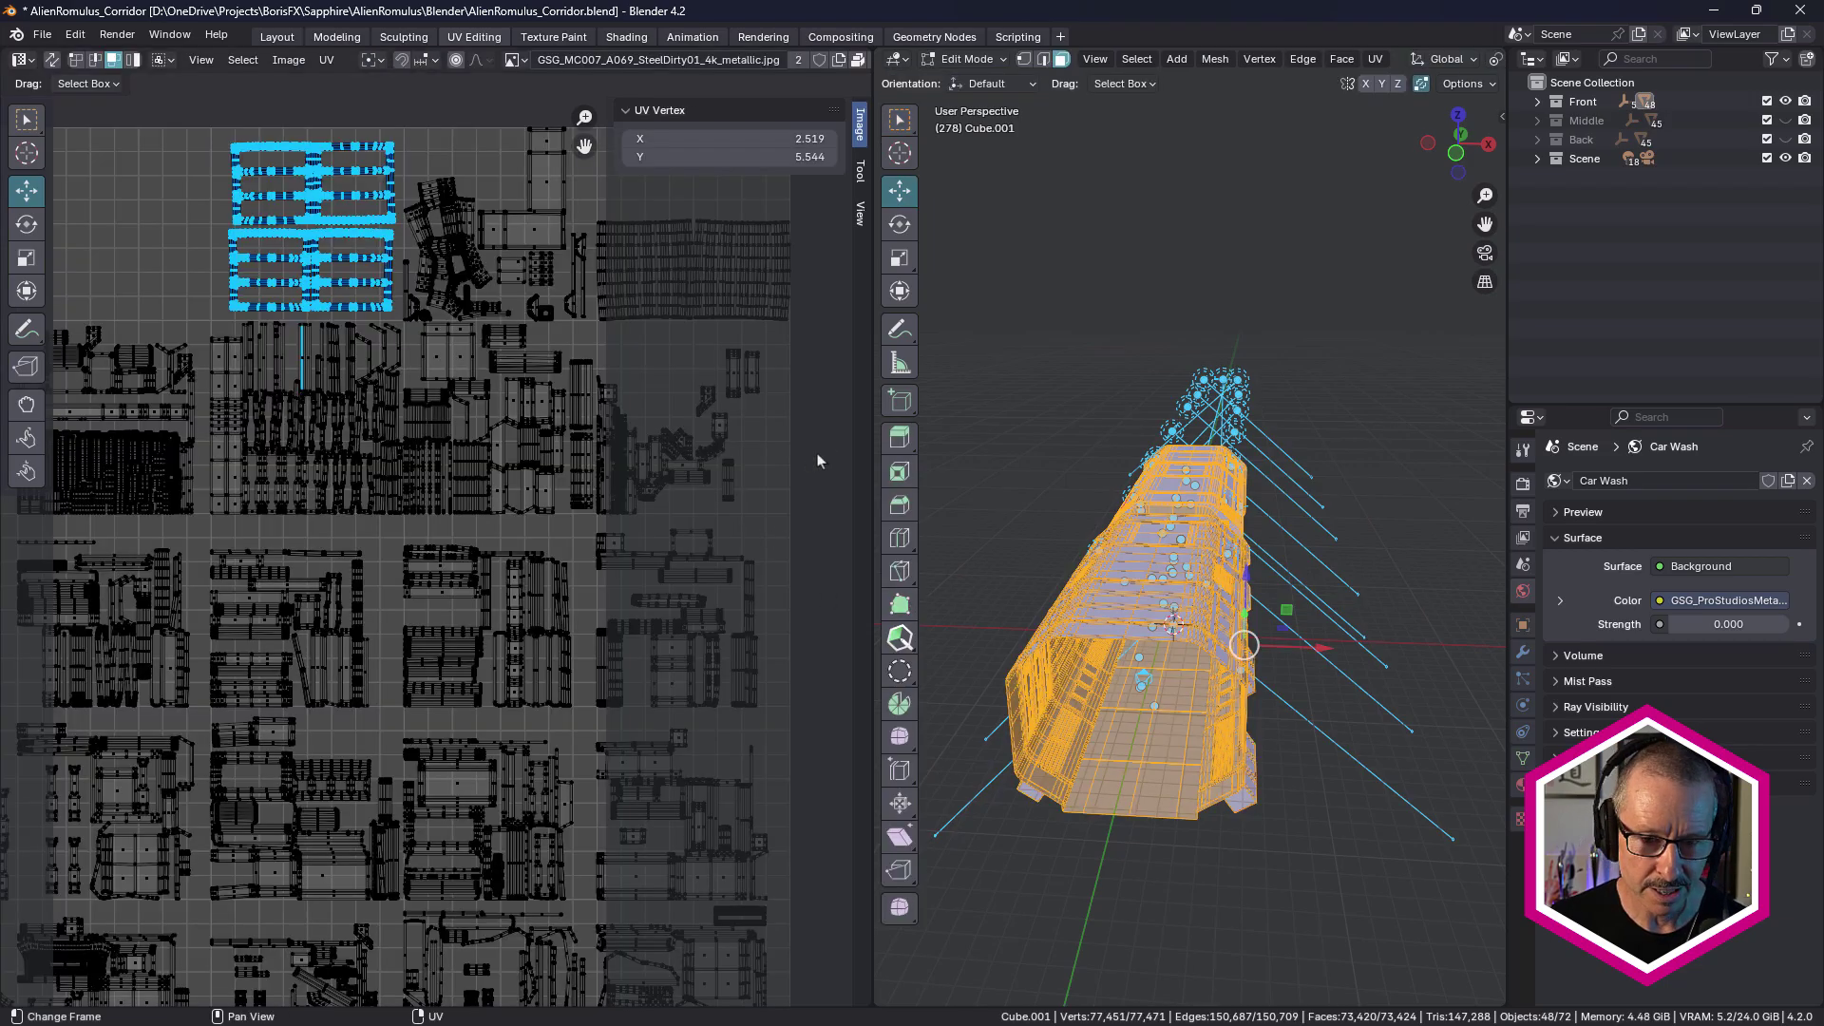
pyautogui.moveTo(872, 445); pyautogui.dragTo(1377, 446)
pyautogui.scroll(-4, 756, 485)
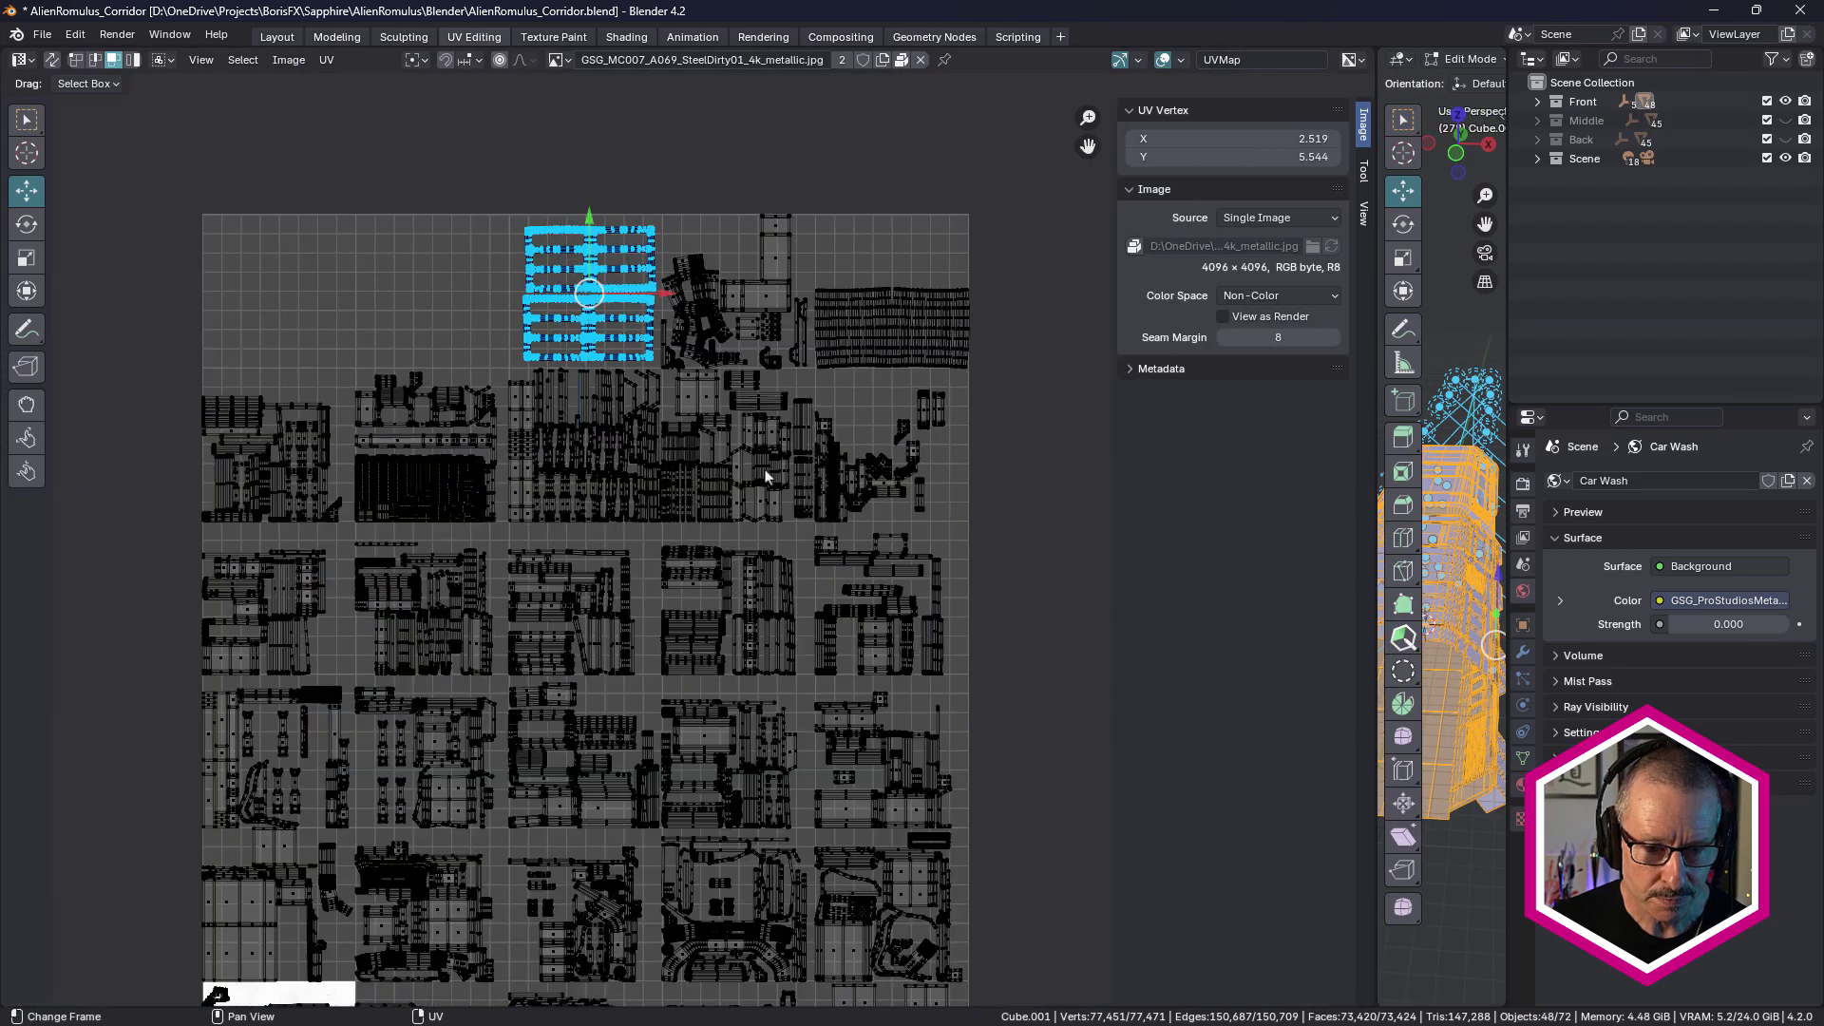
pyautogui.moveTo(741, 508); pyautogui.dragTo(817, 460, button='middle')
# Zoom in and out across Cube.001's UV islands on the 4096 × 4096 metallic steel texture.
pyautogui.scroll(5, 819, 459)
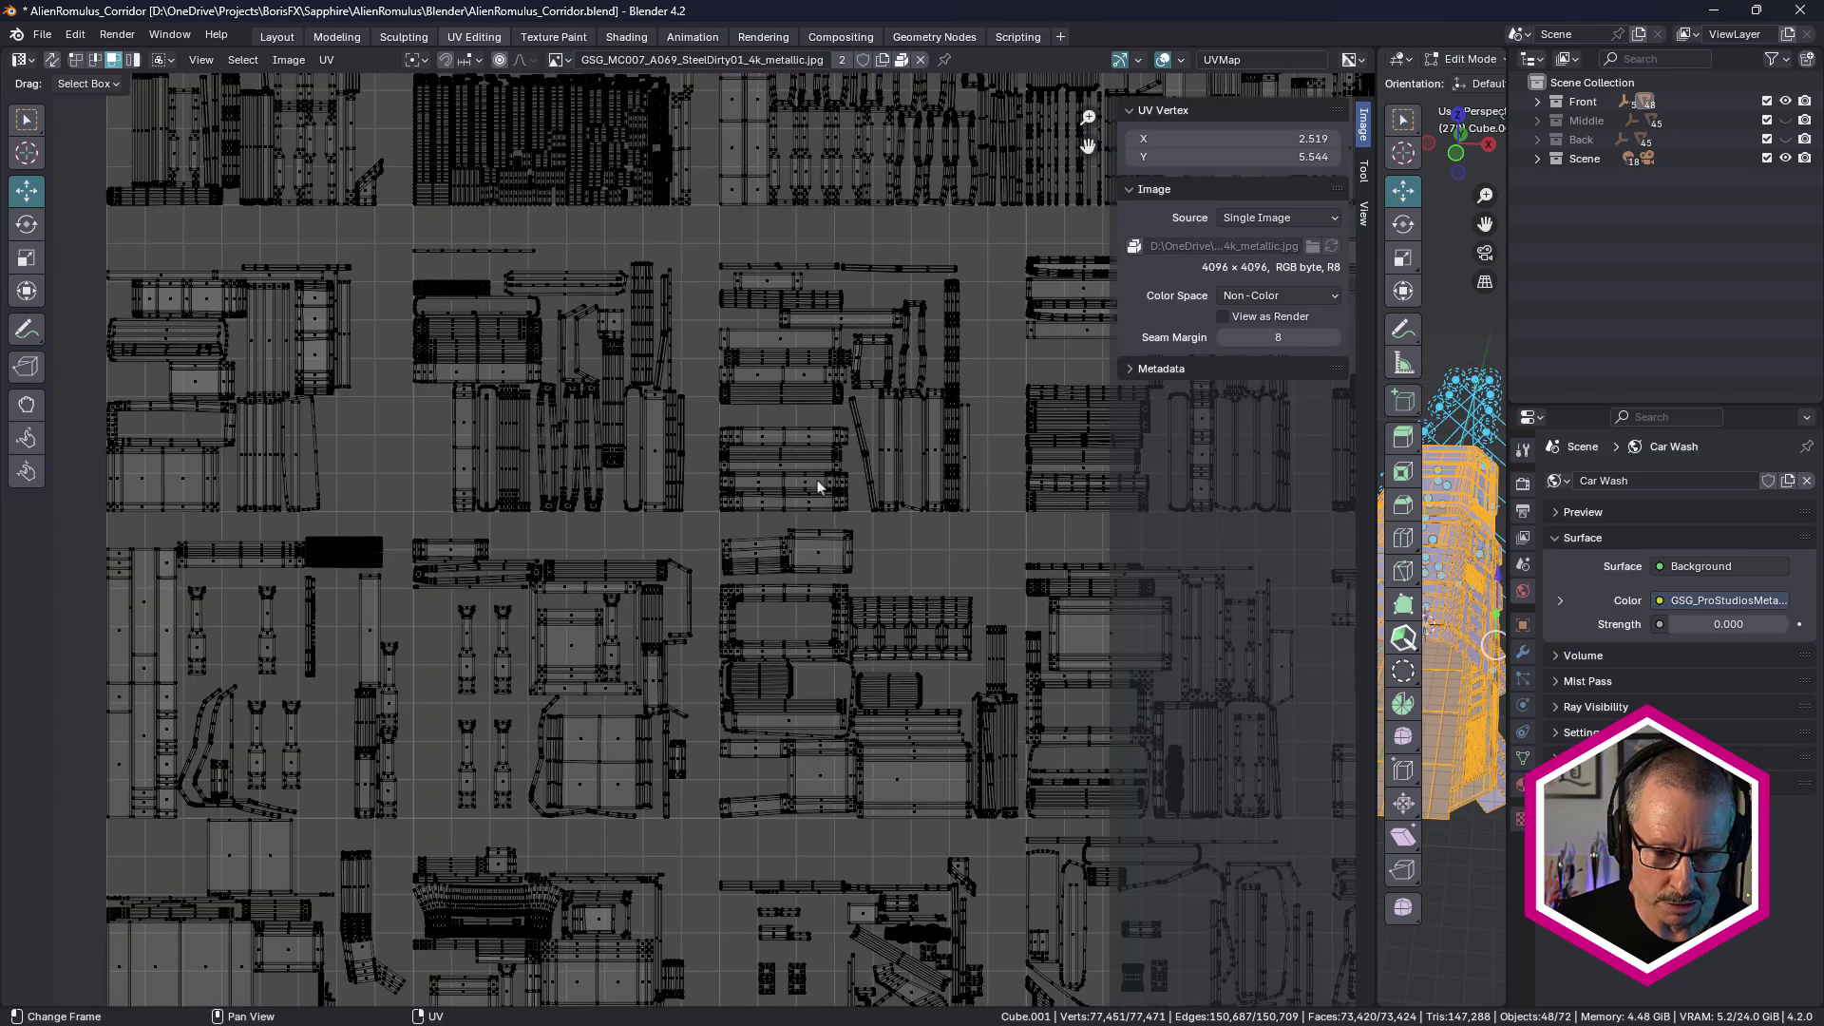
pyautogui.scroll(-4, 819, 485)
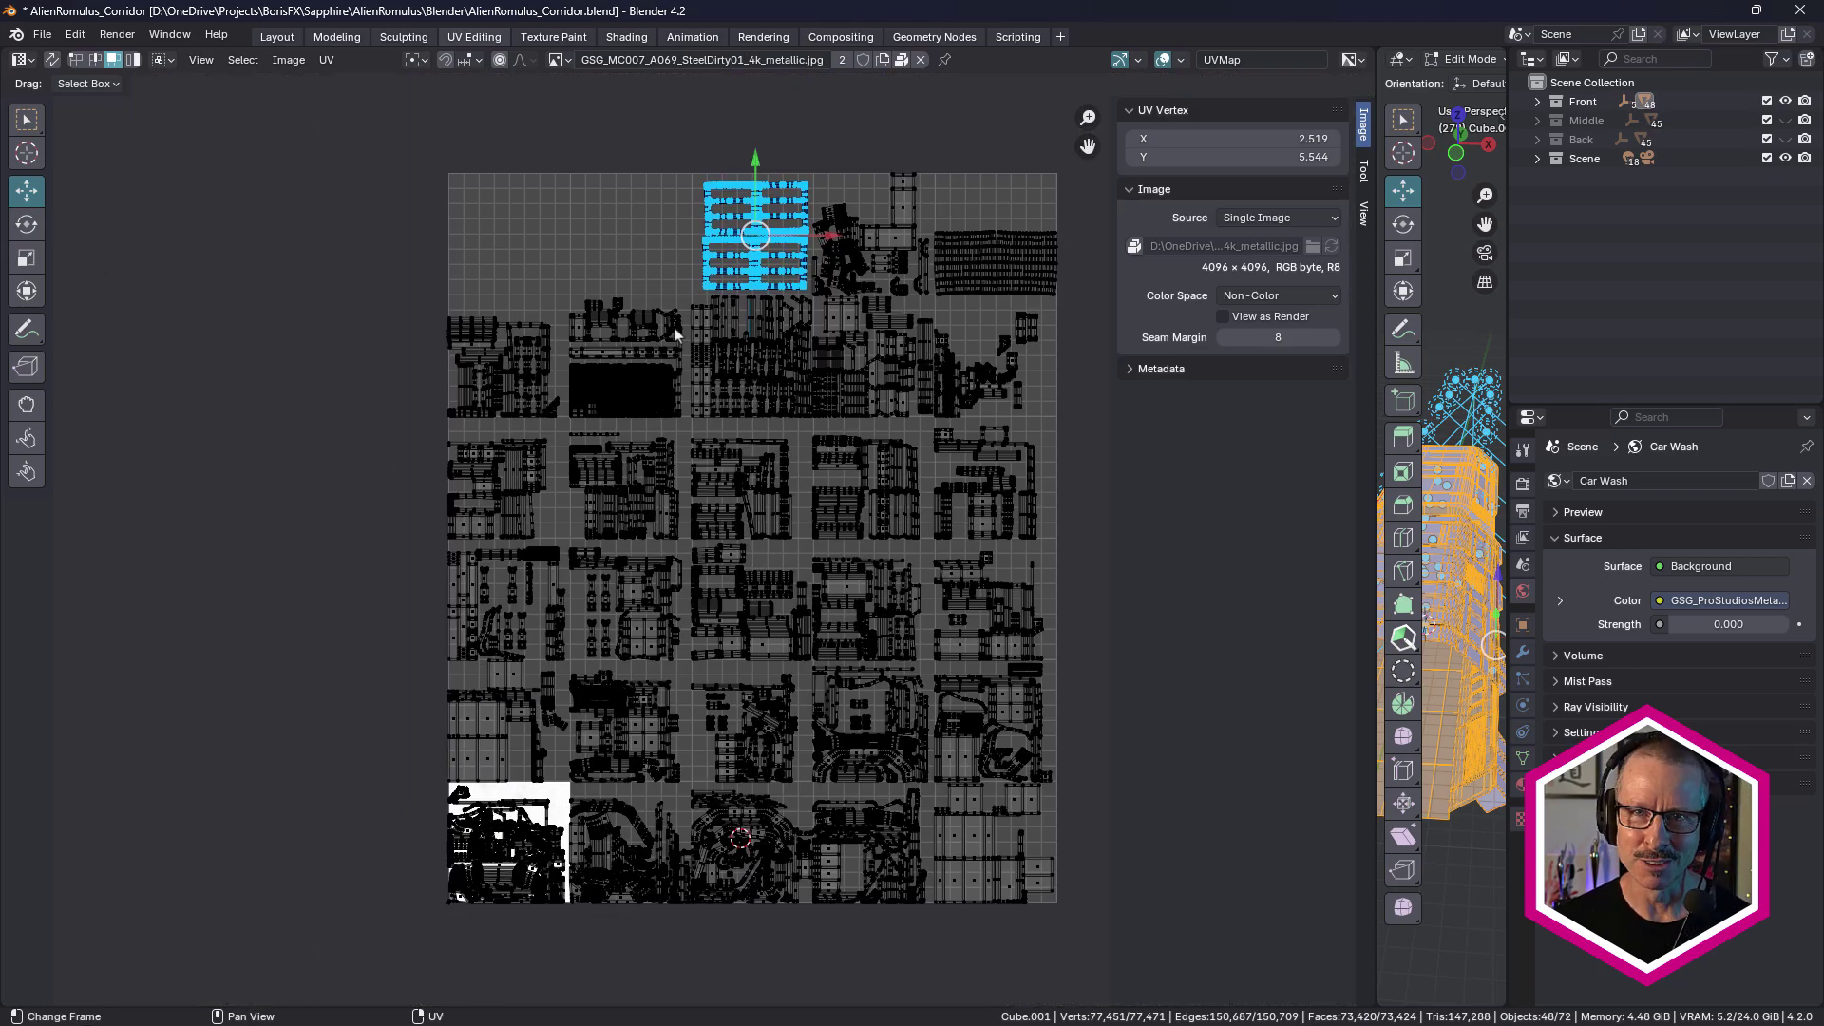
pyautogui.scroll(5, 800, 487)
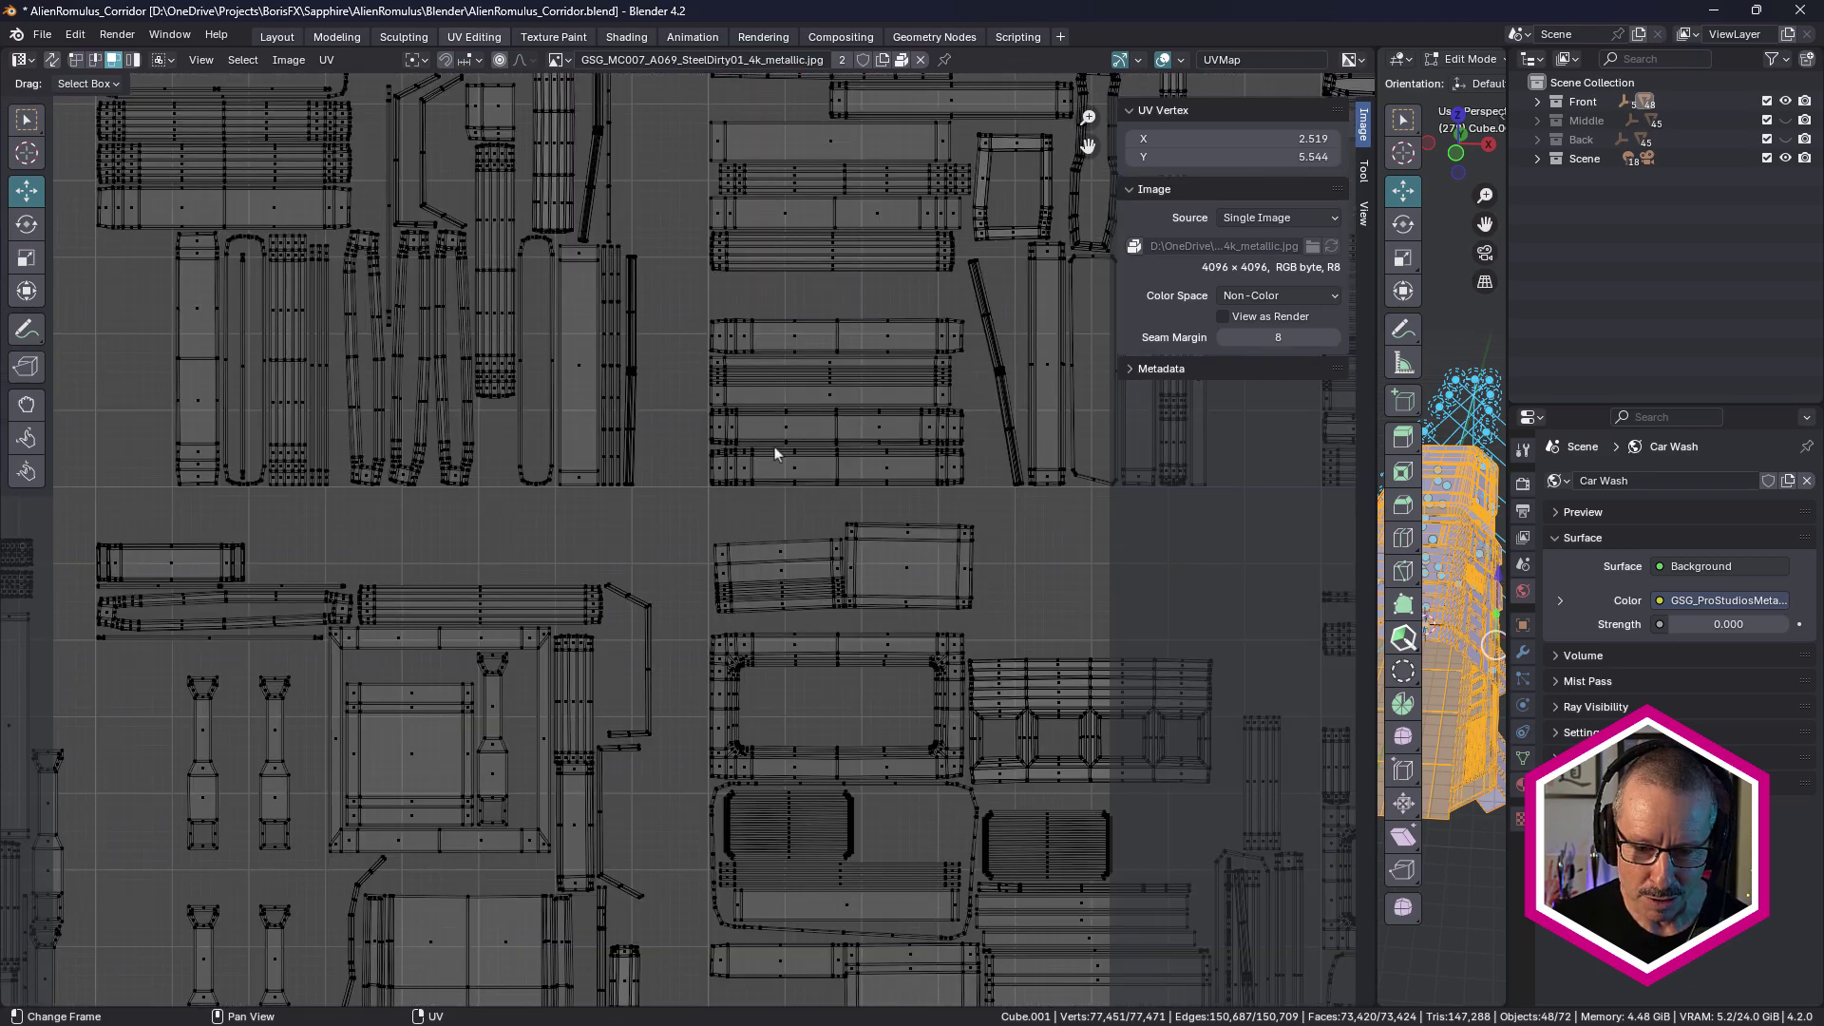
pyautogui.scroll(-2, 774, 454)
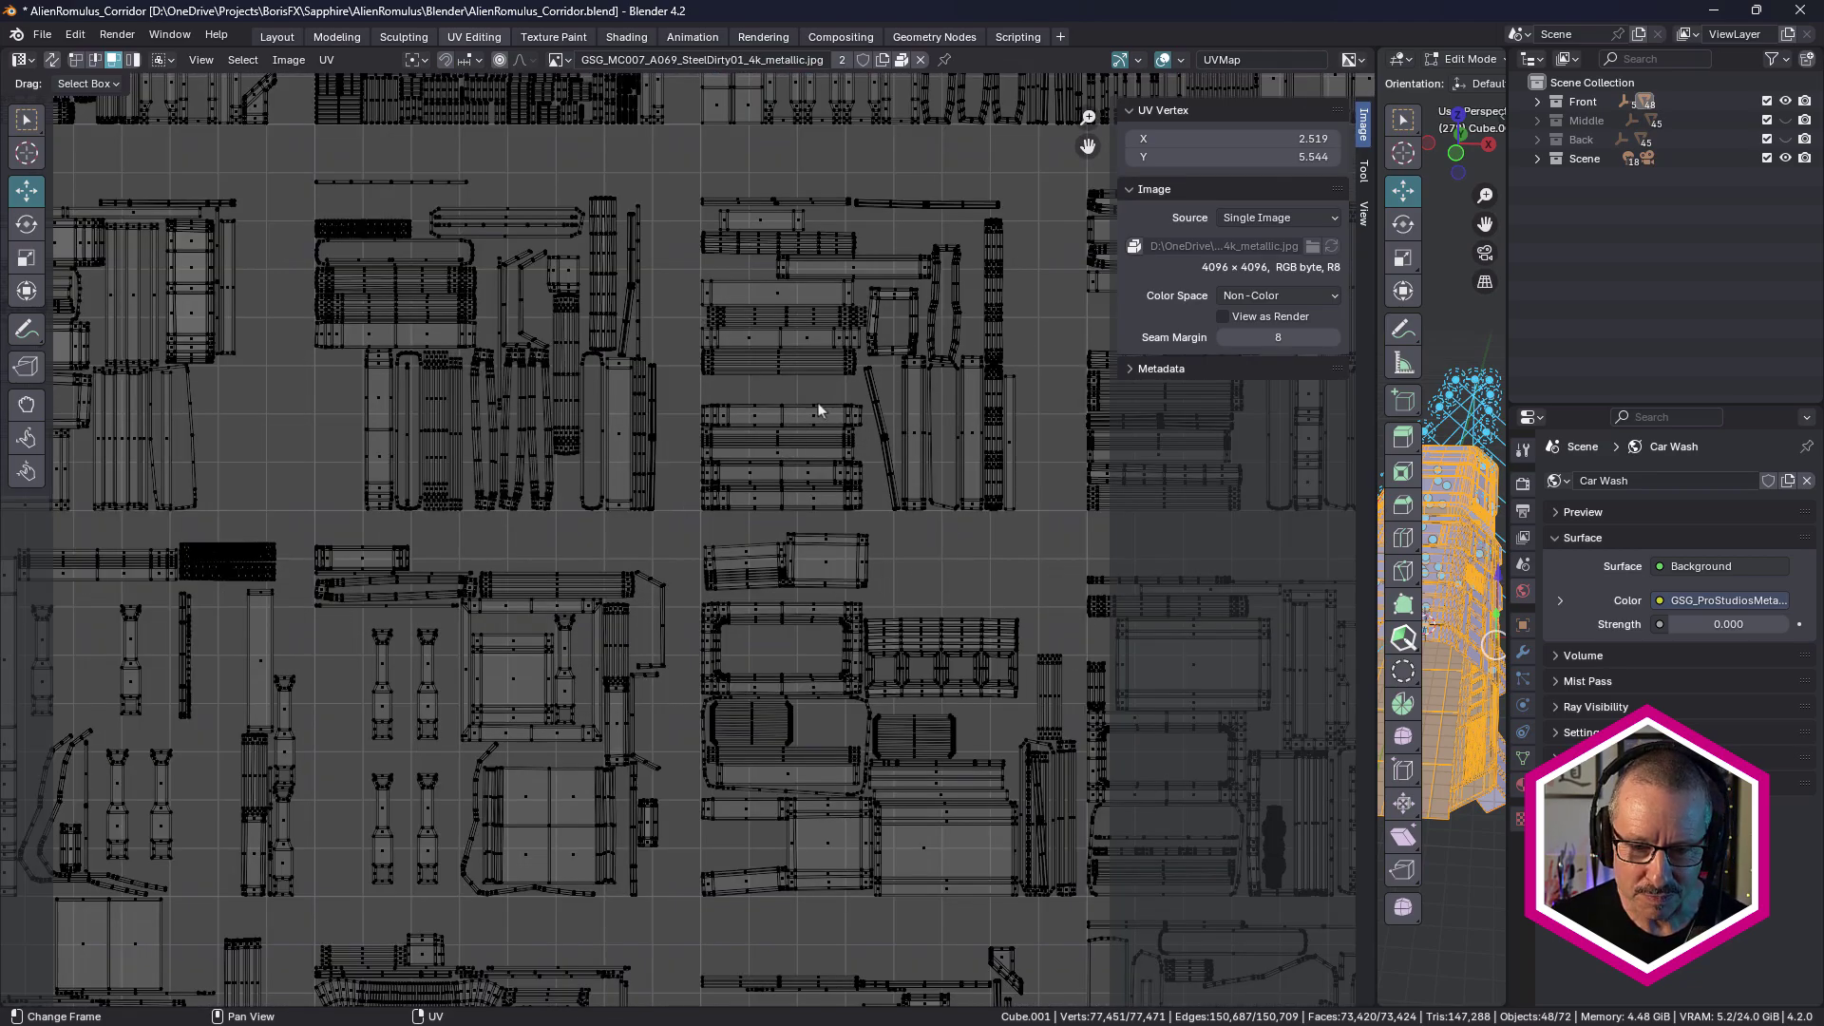
pyautogui.scroll(-2, 717, 364)
pyautogui.keyDown('shift'); pyautogui.scroll(-3, 698, 664); pyautogui.keyUp('shift')
pyautogui.keyDown('shift'); pyautogui.scroll(4, 699, 664); pyautogui.keyUp('shift')
pyautogui.scroll(4, 735, 539)
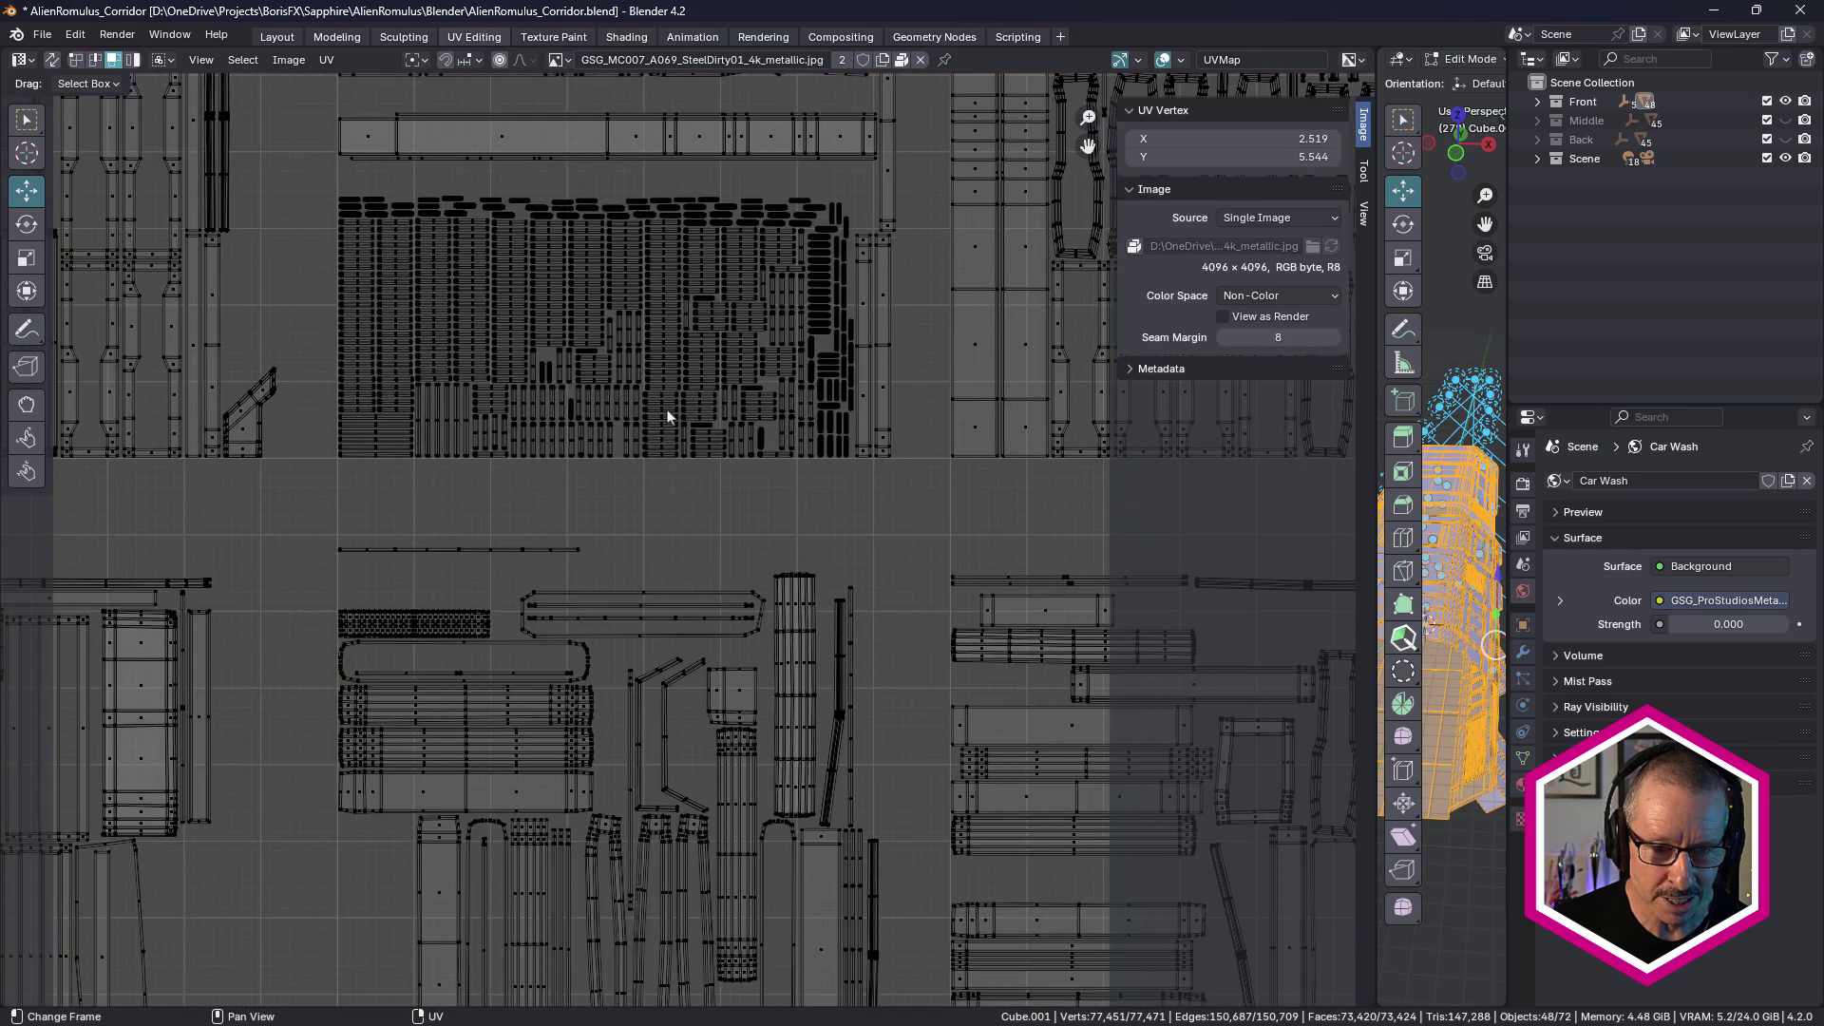
pyautogui.scroll(4, 735, 539)
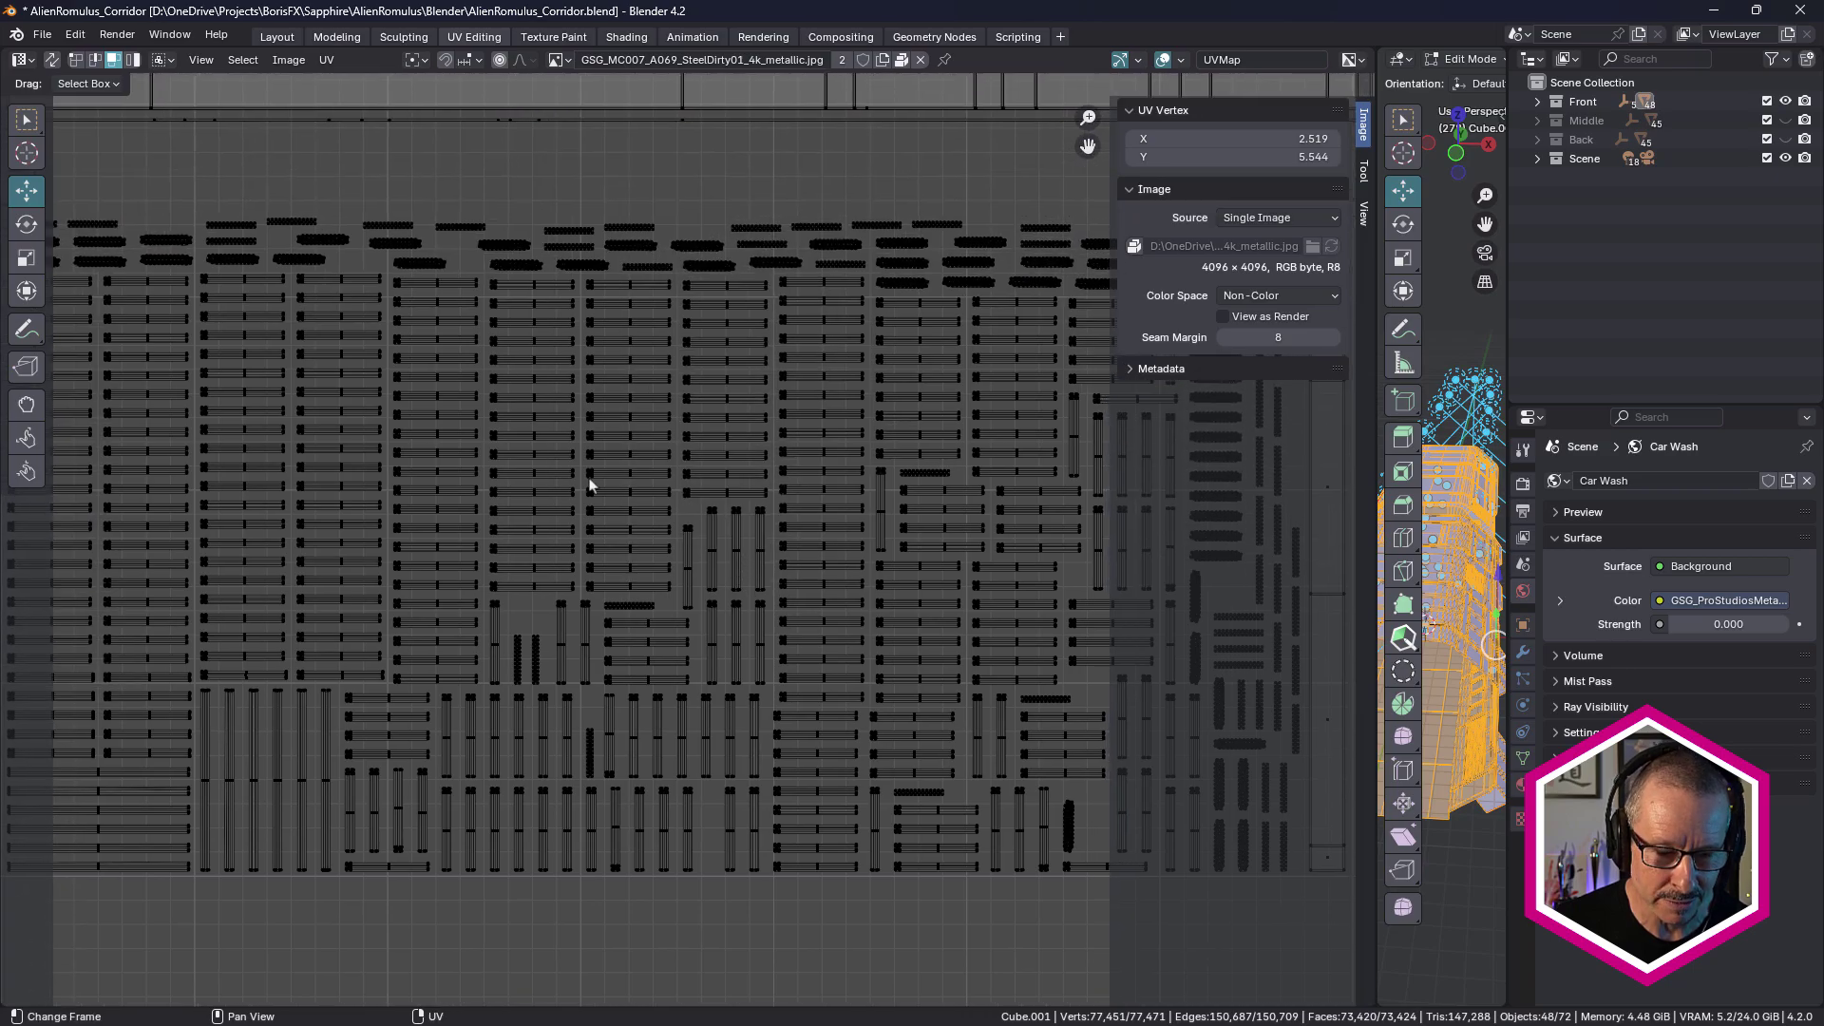
pyautogui.scroll(-6, 724, 485)
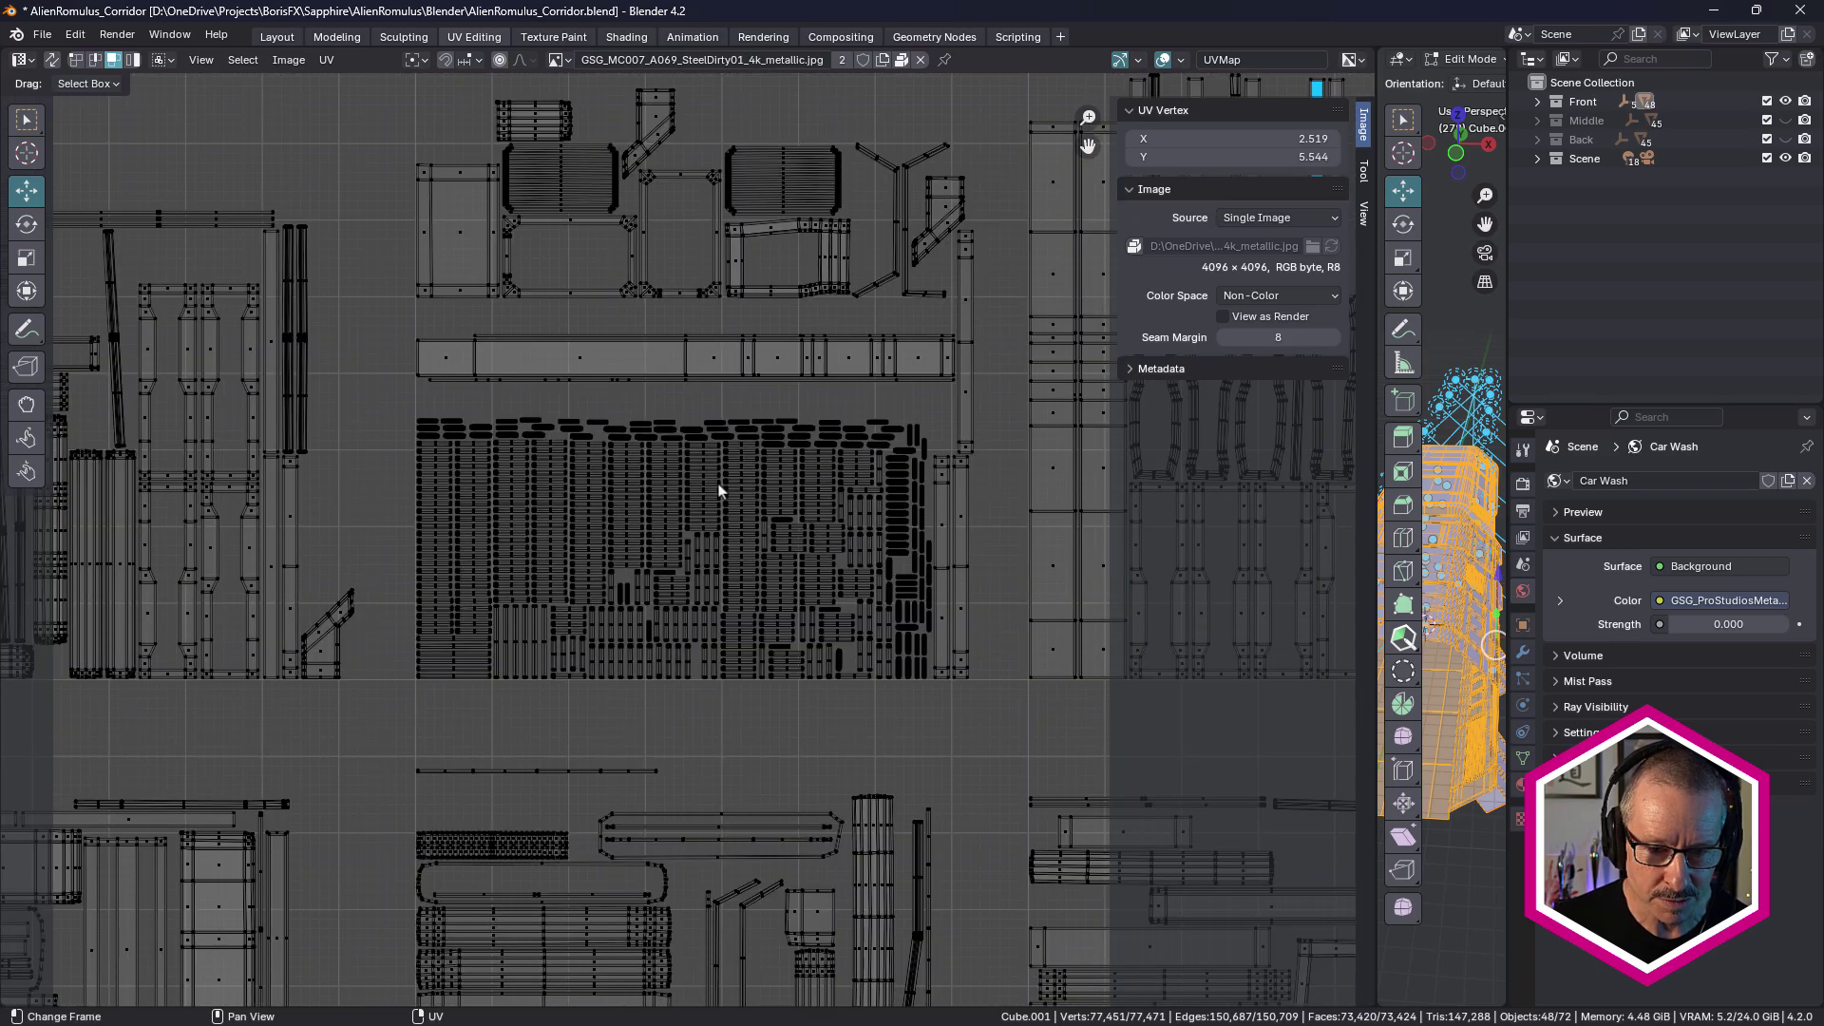
pyautogui.keyDown('shift'); pyautogui.scroll(-2, 743, 417); pyautogui.keyUp('shift')
pyautogui.keyDown('shift'); pyautogui.scroll(-8, 742, 417); pyautogui.keyUp('shift')
pyautogui.scroll(6, 737, 567)
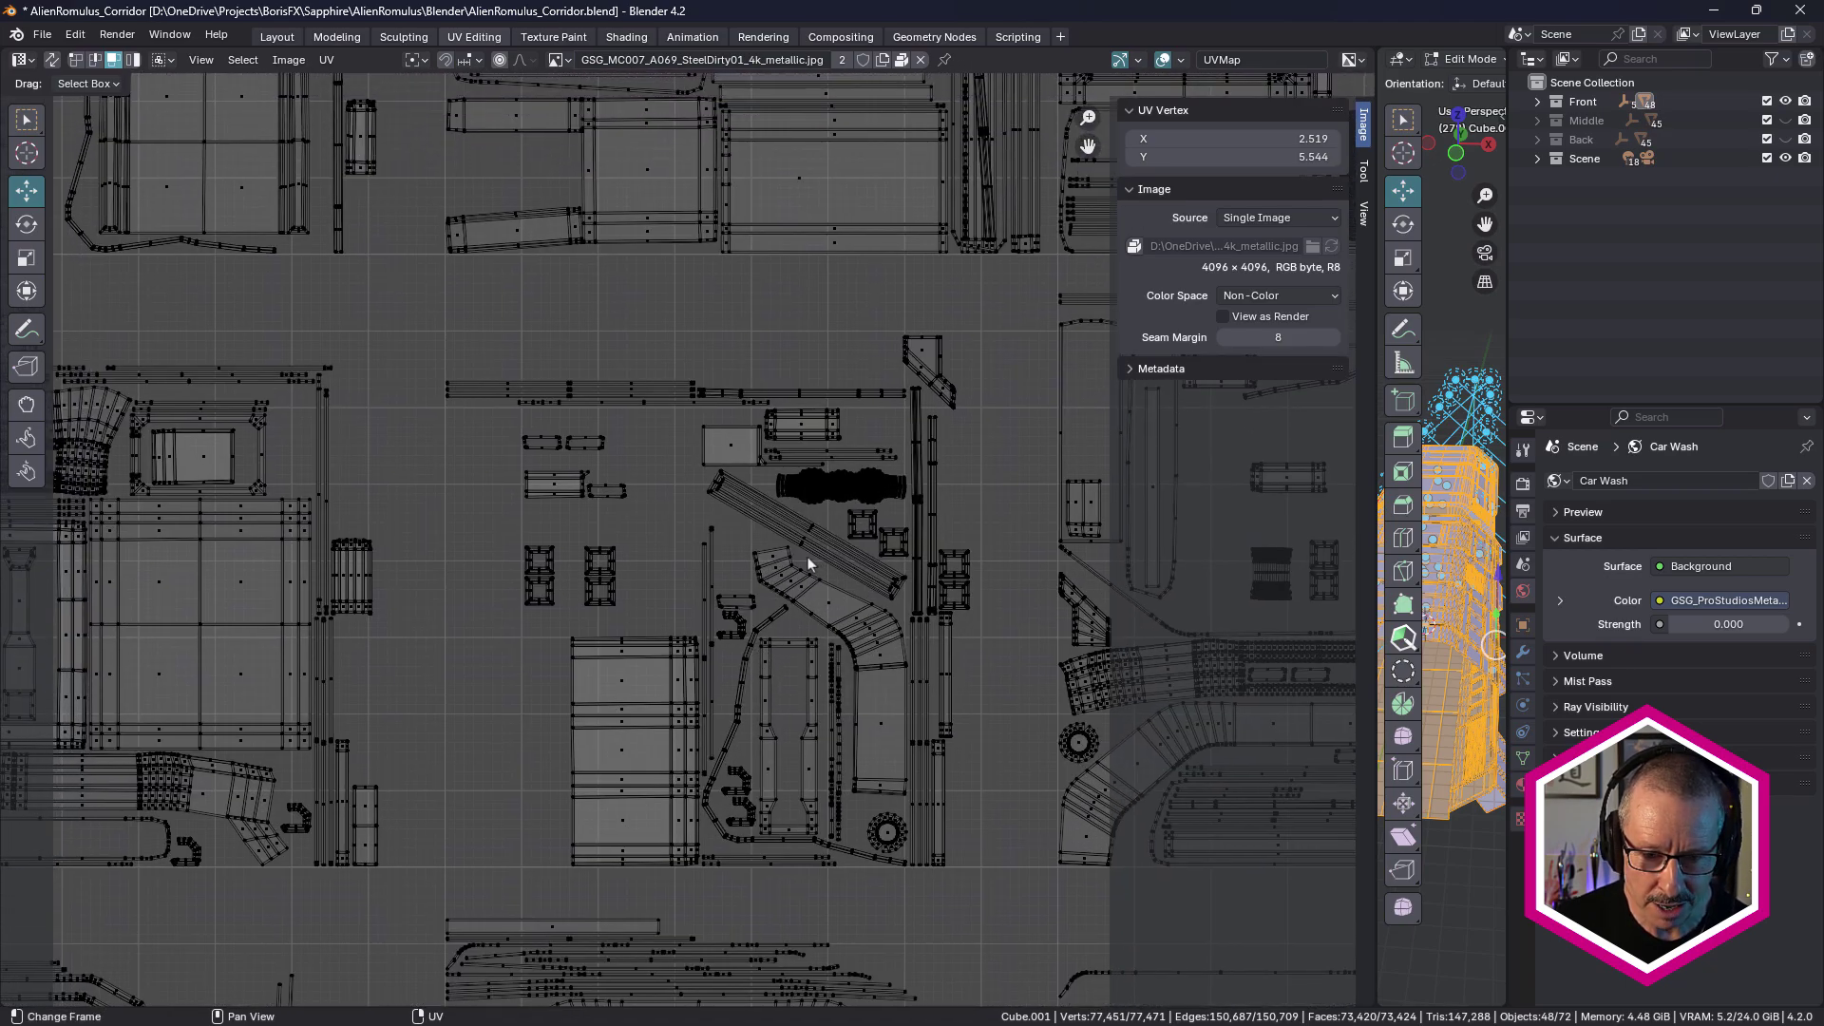
pyautogui.scroll(2, 807, 557)
pyautogui.scroll(-2, 806, 561)
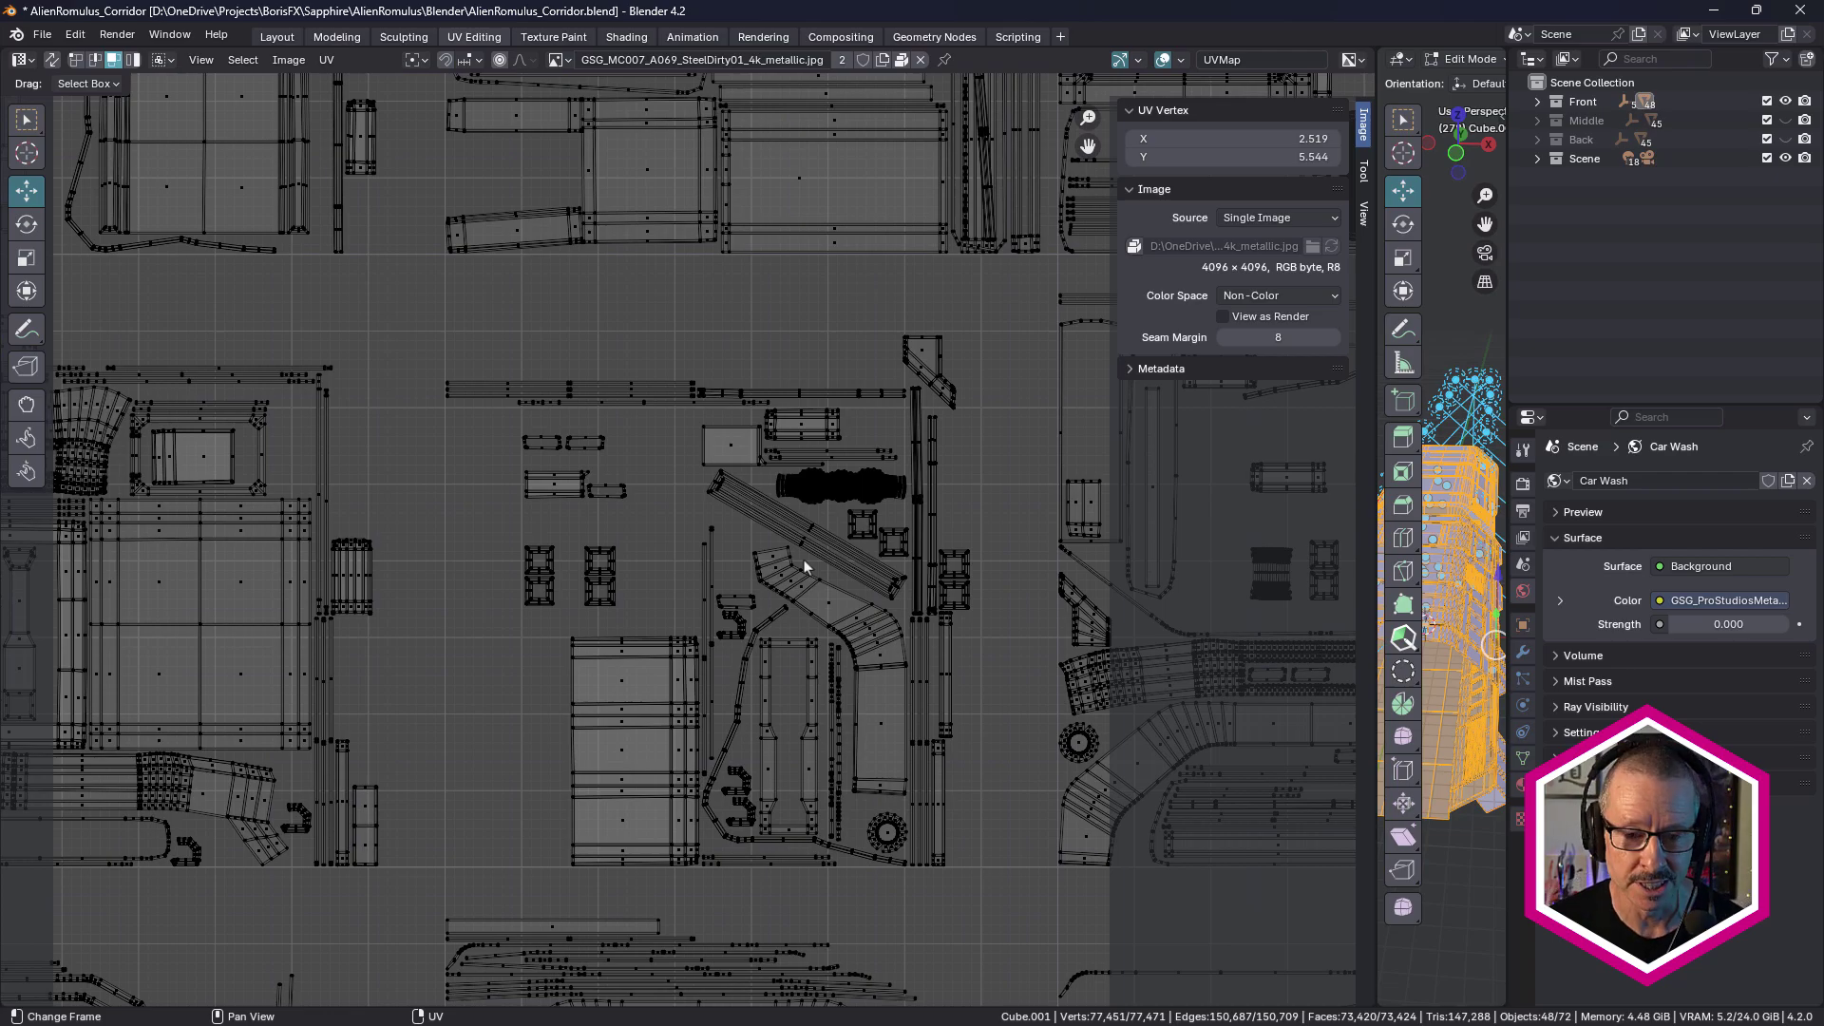
pyautogui.scroll(-6, 803, 567)
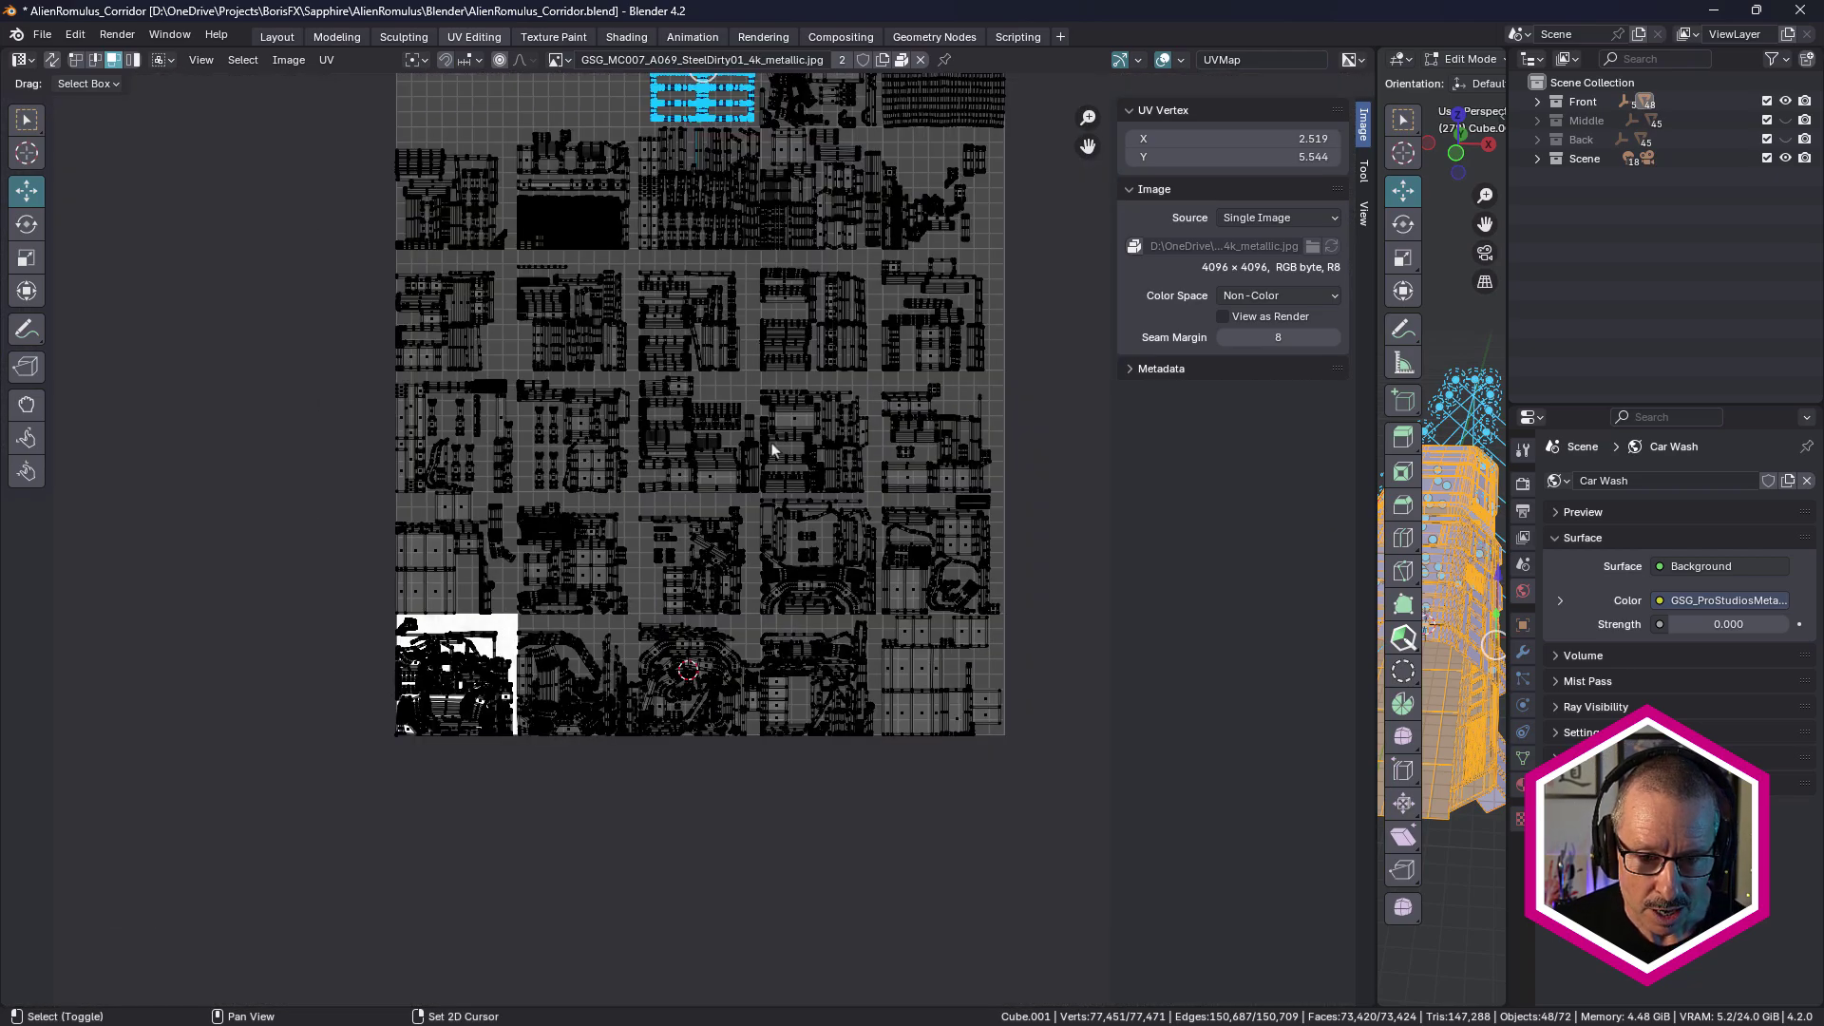
pyautogui.scroll(5, 762, 473)
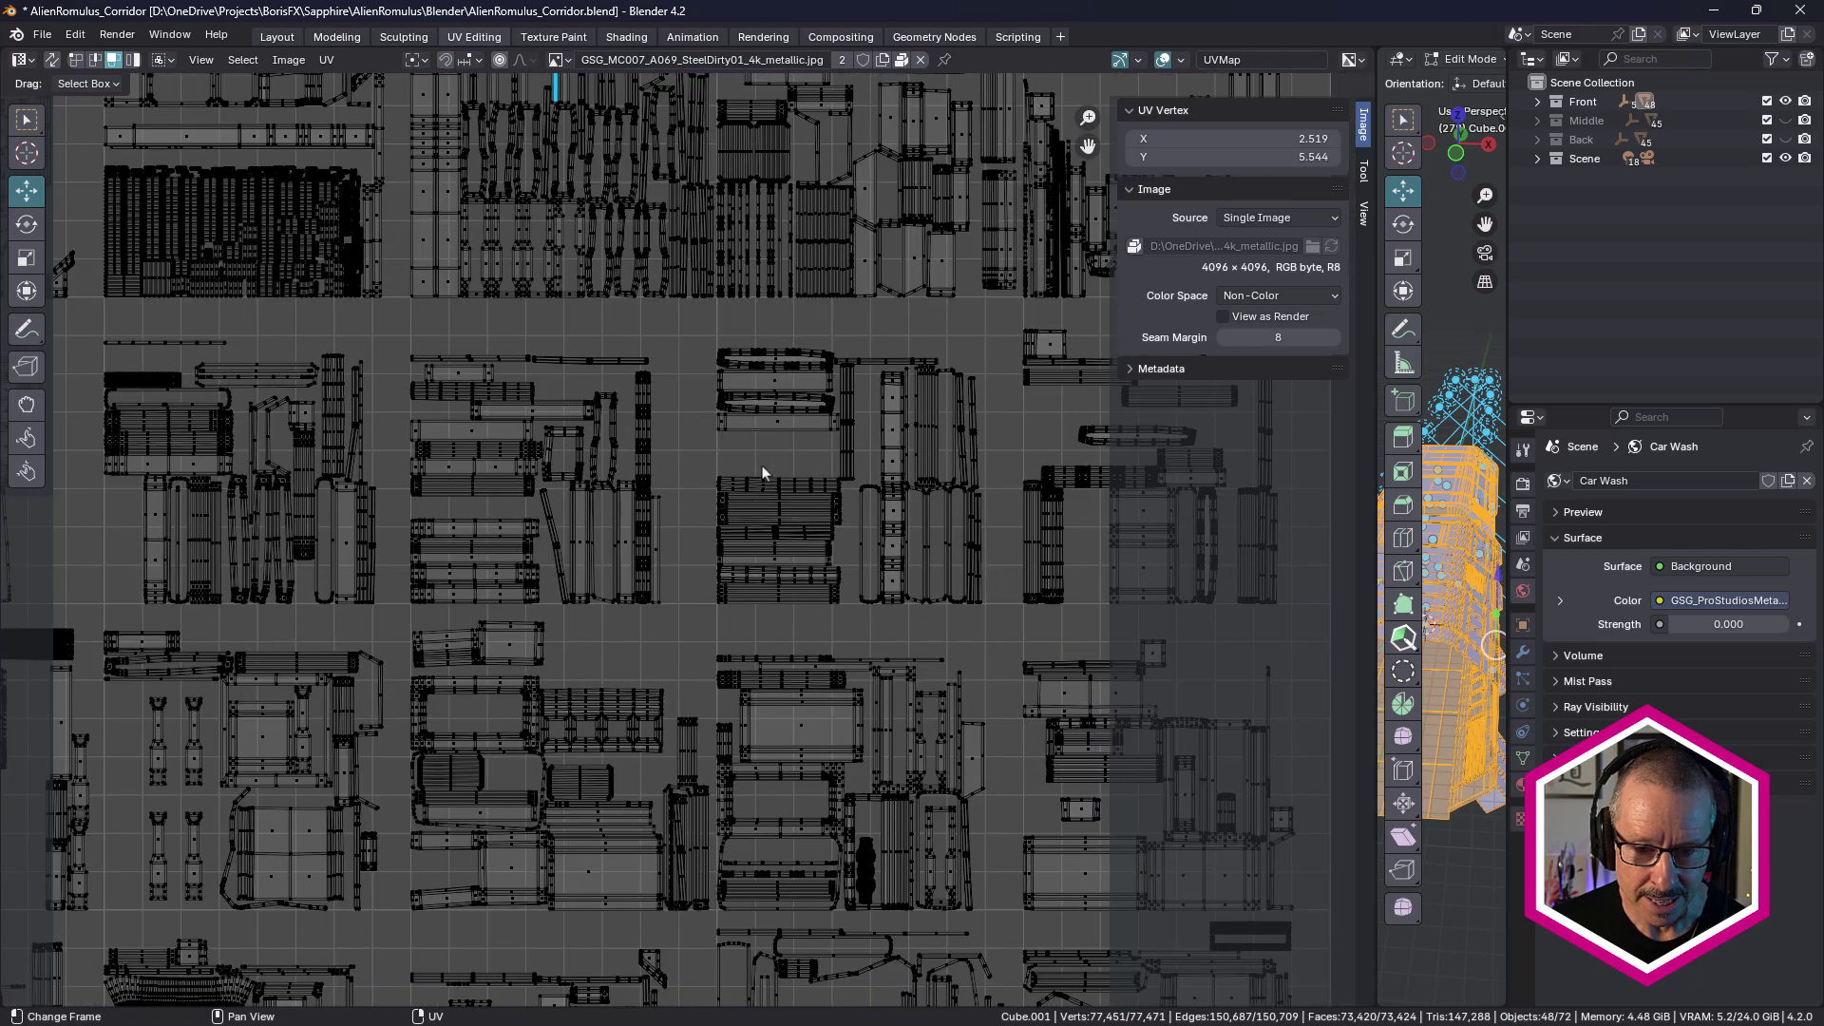
pyautogui.scroll(-5, 779, 460)
pyautogui.scroll(3, 816, 642)
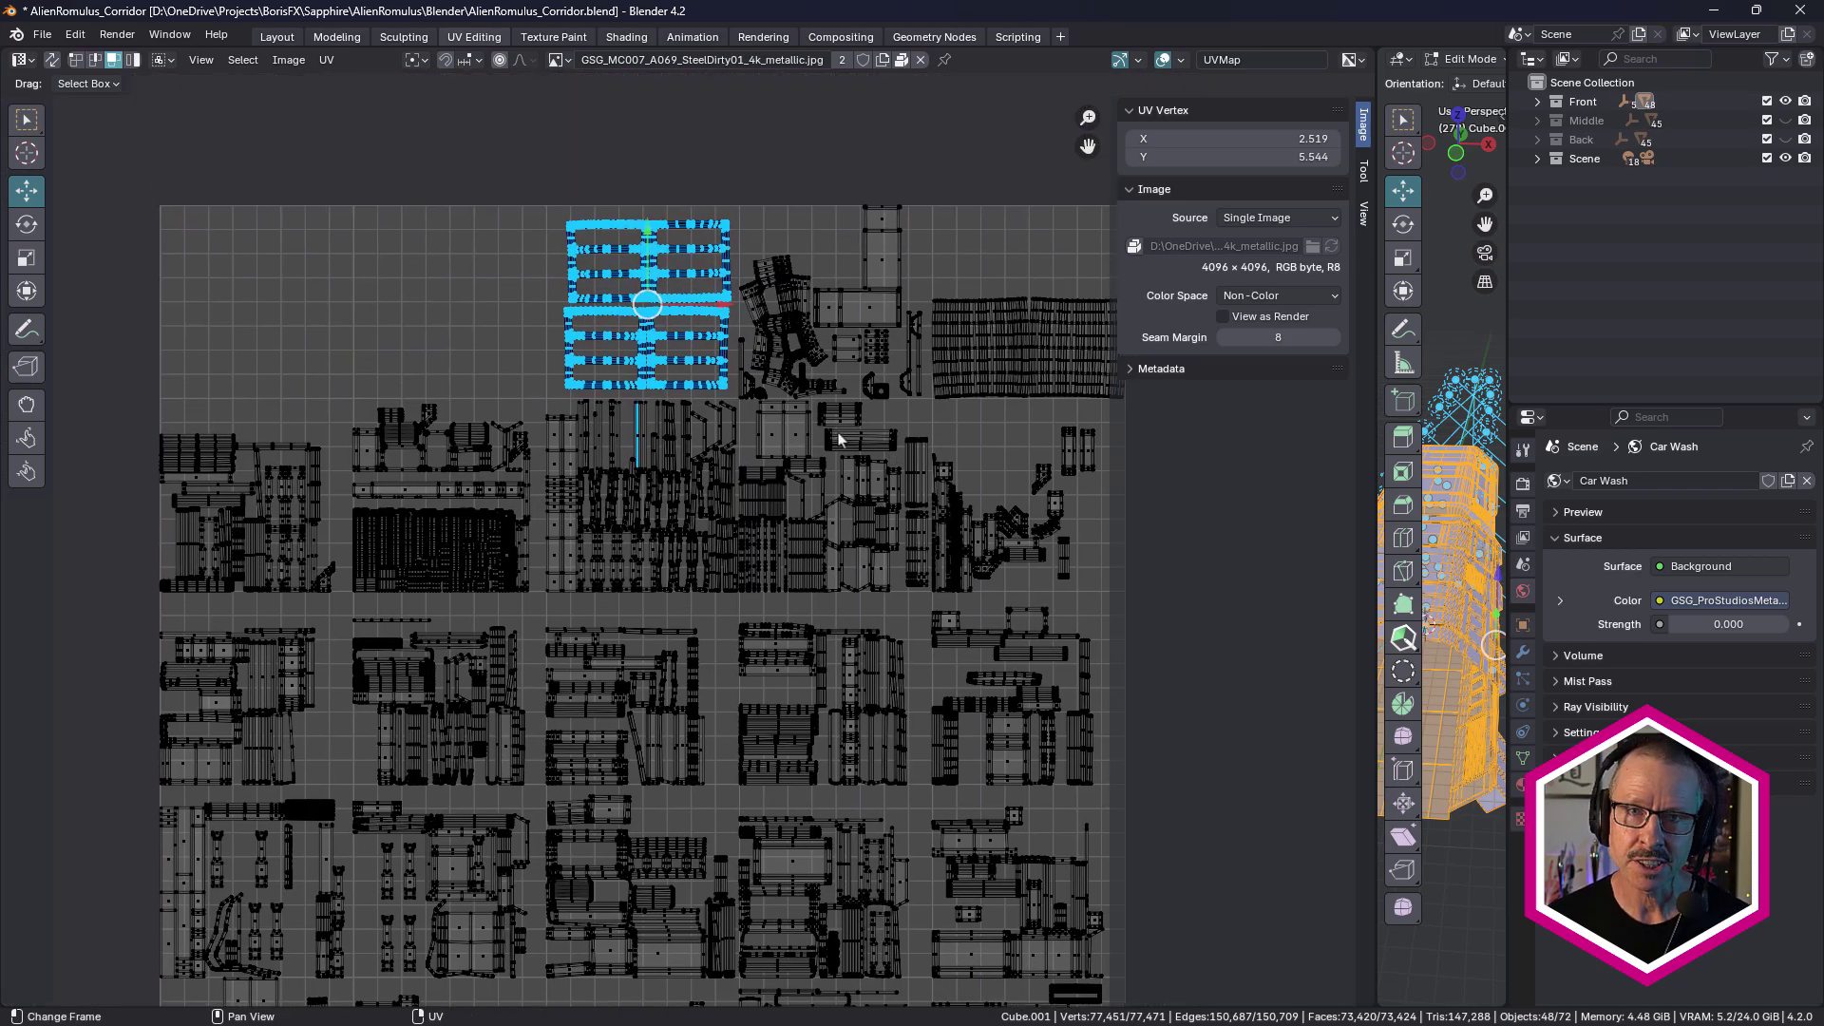
# In the Shading workspace, use Material Preview and select the red door panels showing DefaultMaterial.
pyautogui.click(627, 38)
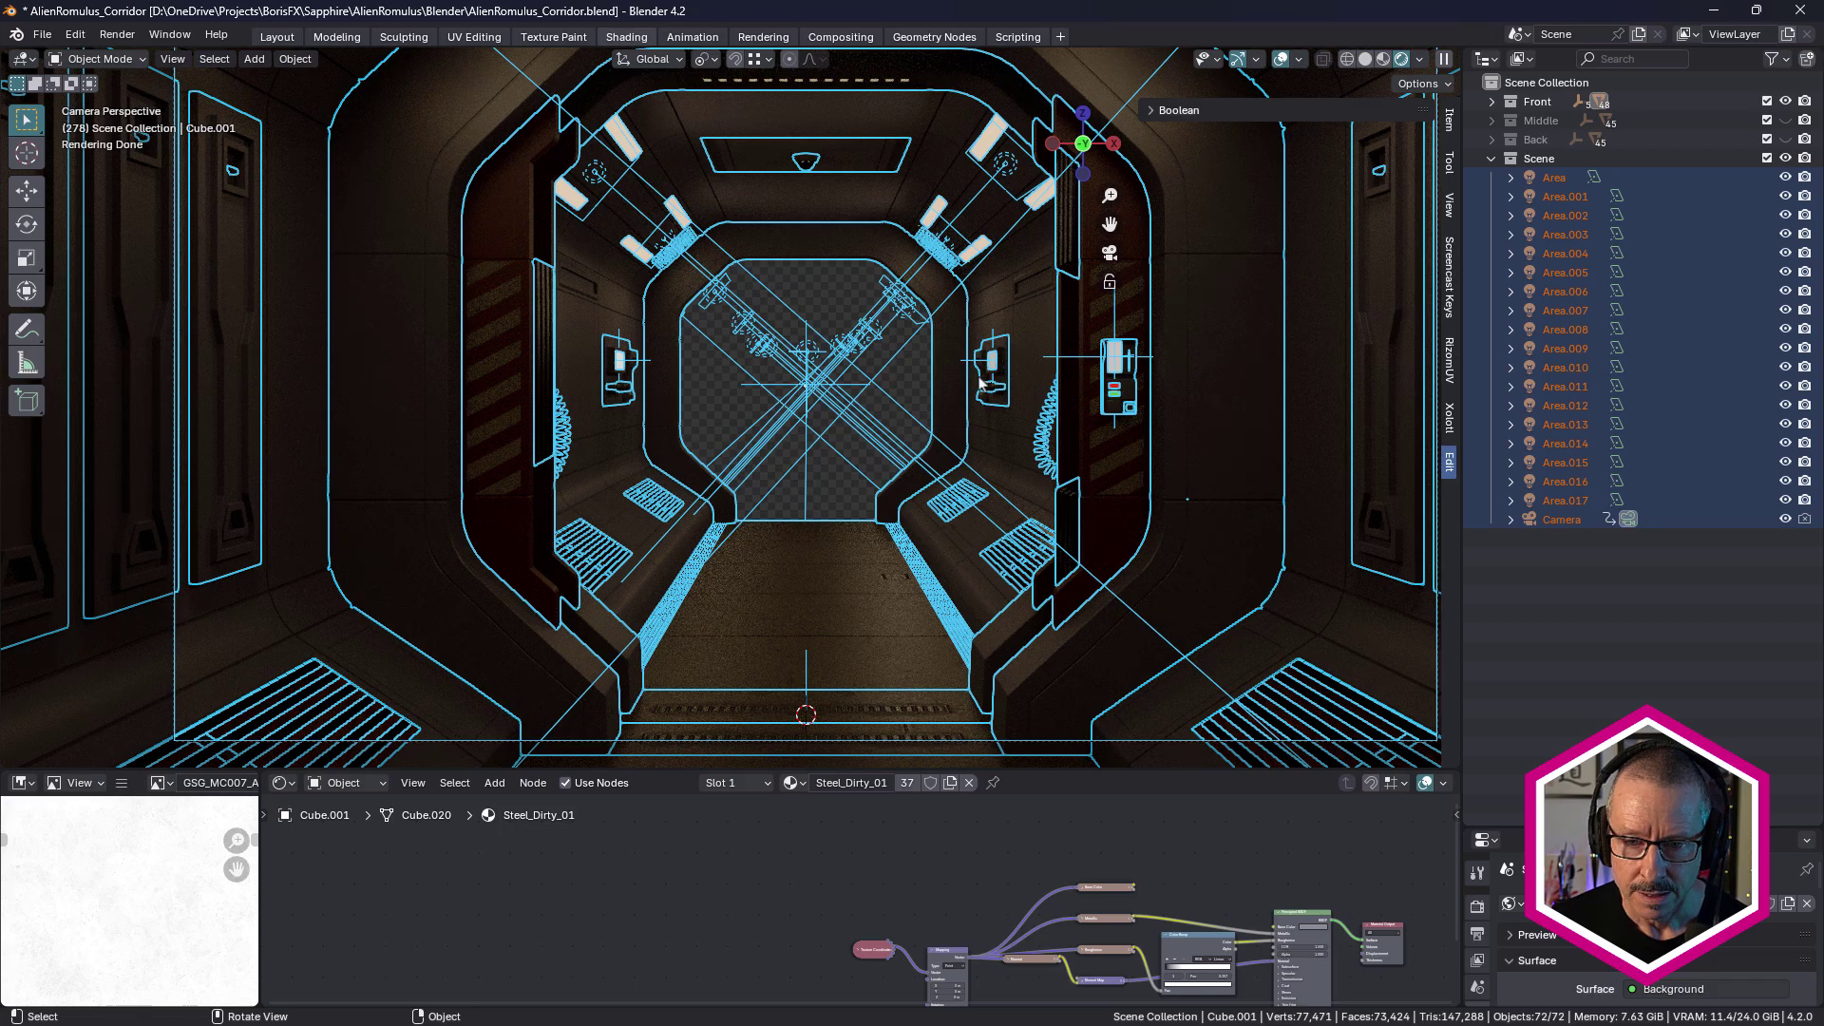
pyautogui.click(894, 407)
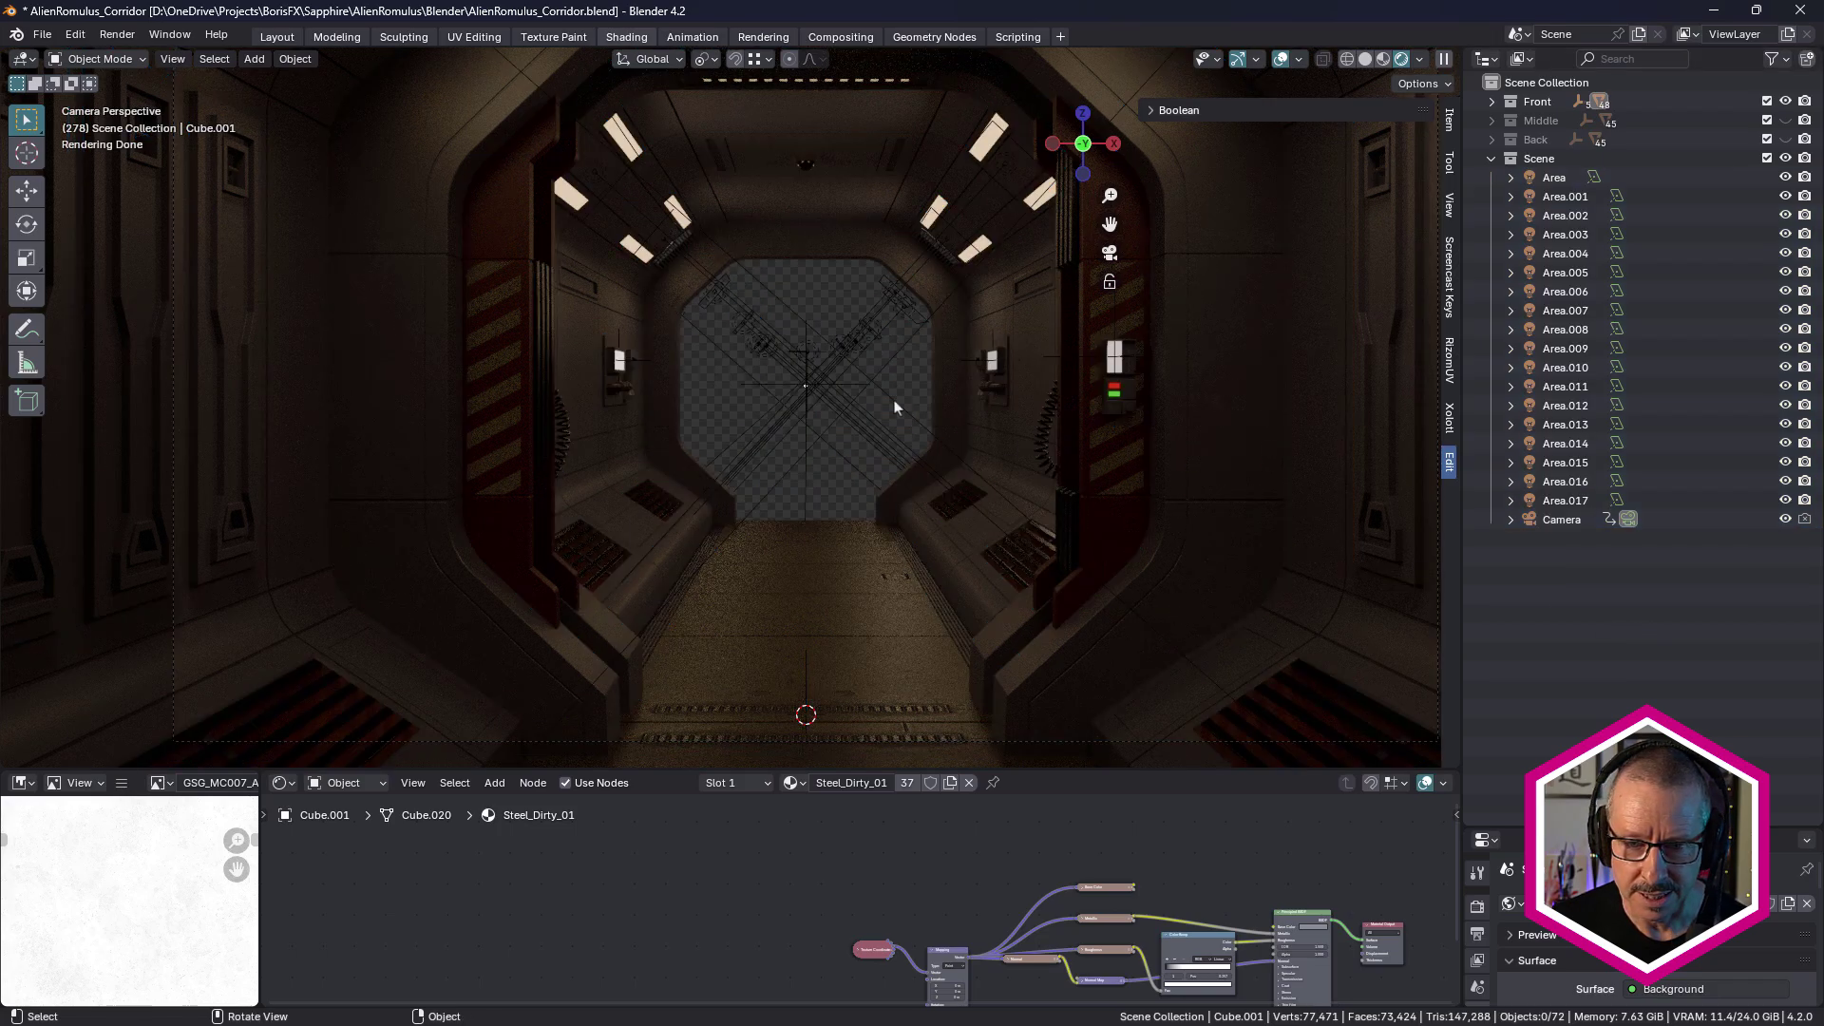
pyautogui.click(1382, 60)
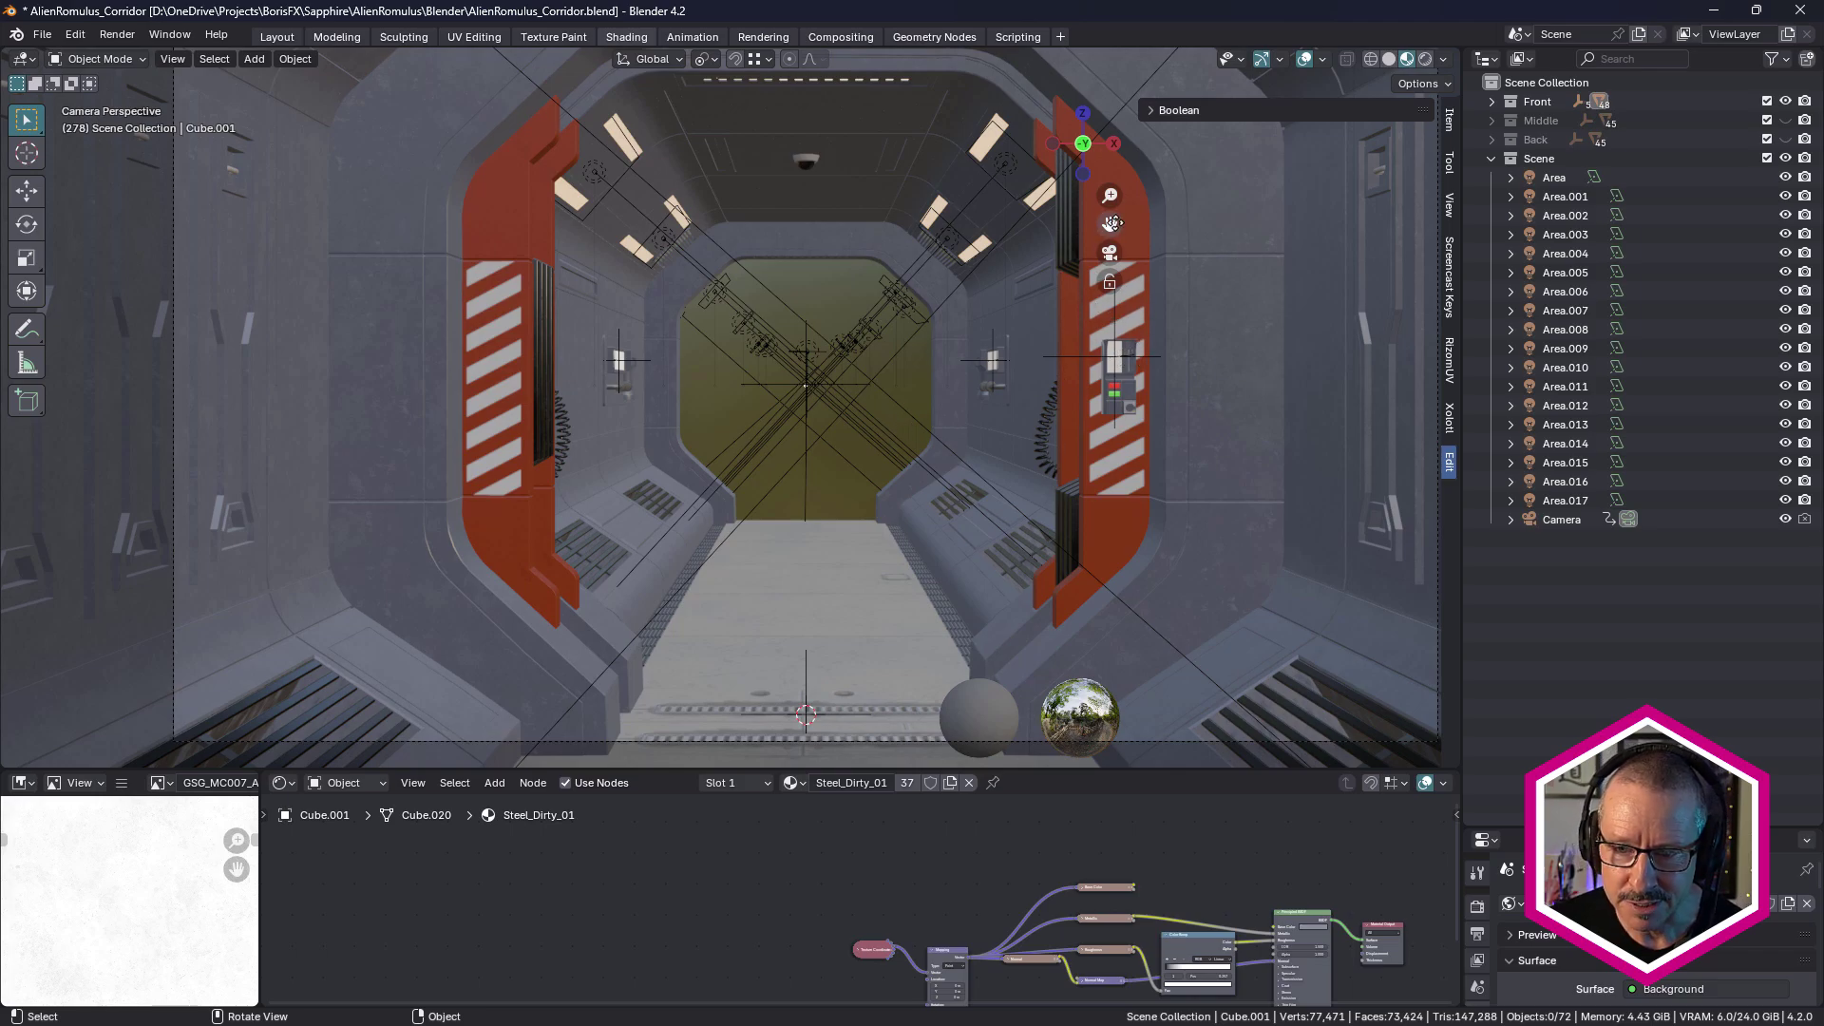
pyautogui.click(1137, 246)
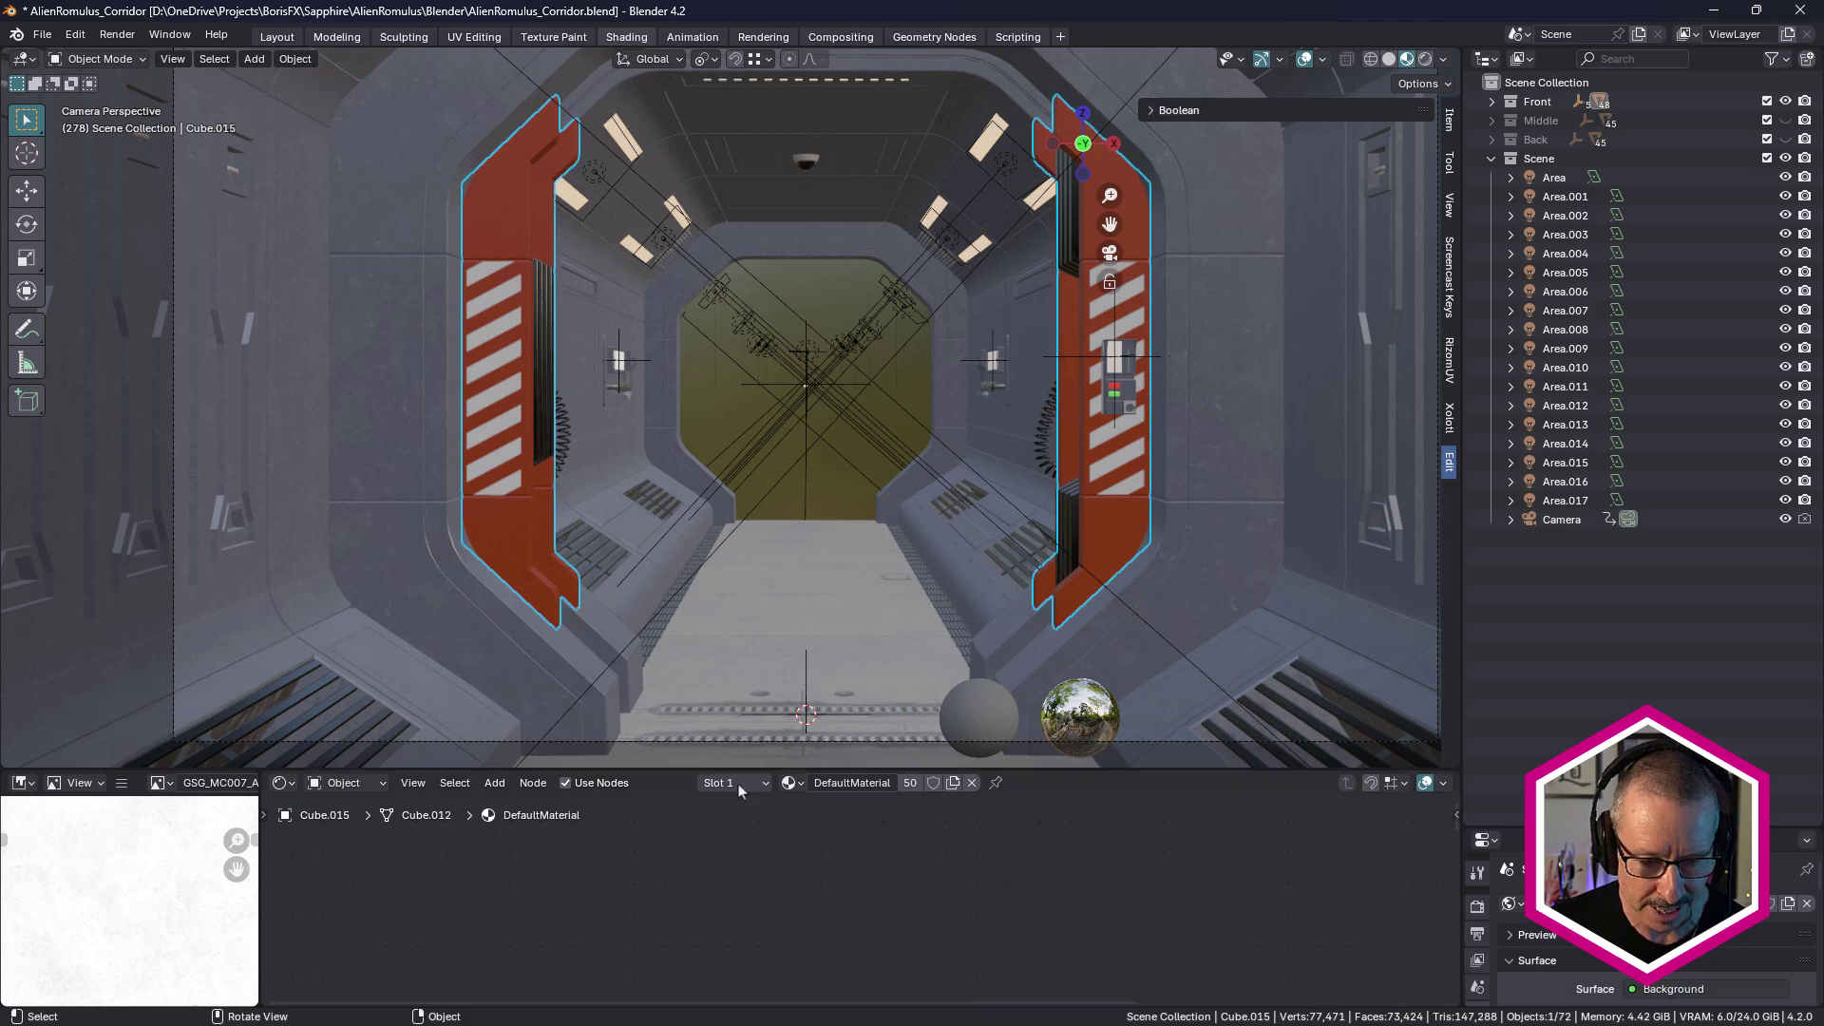
# Play the corridor animation in the Animation workspace, stop at frame 0, and orbit level.
pyautogui.click(692, 37)
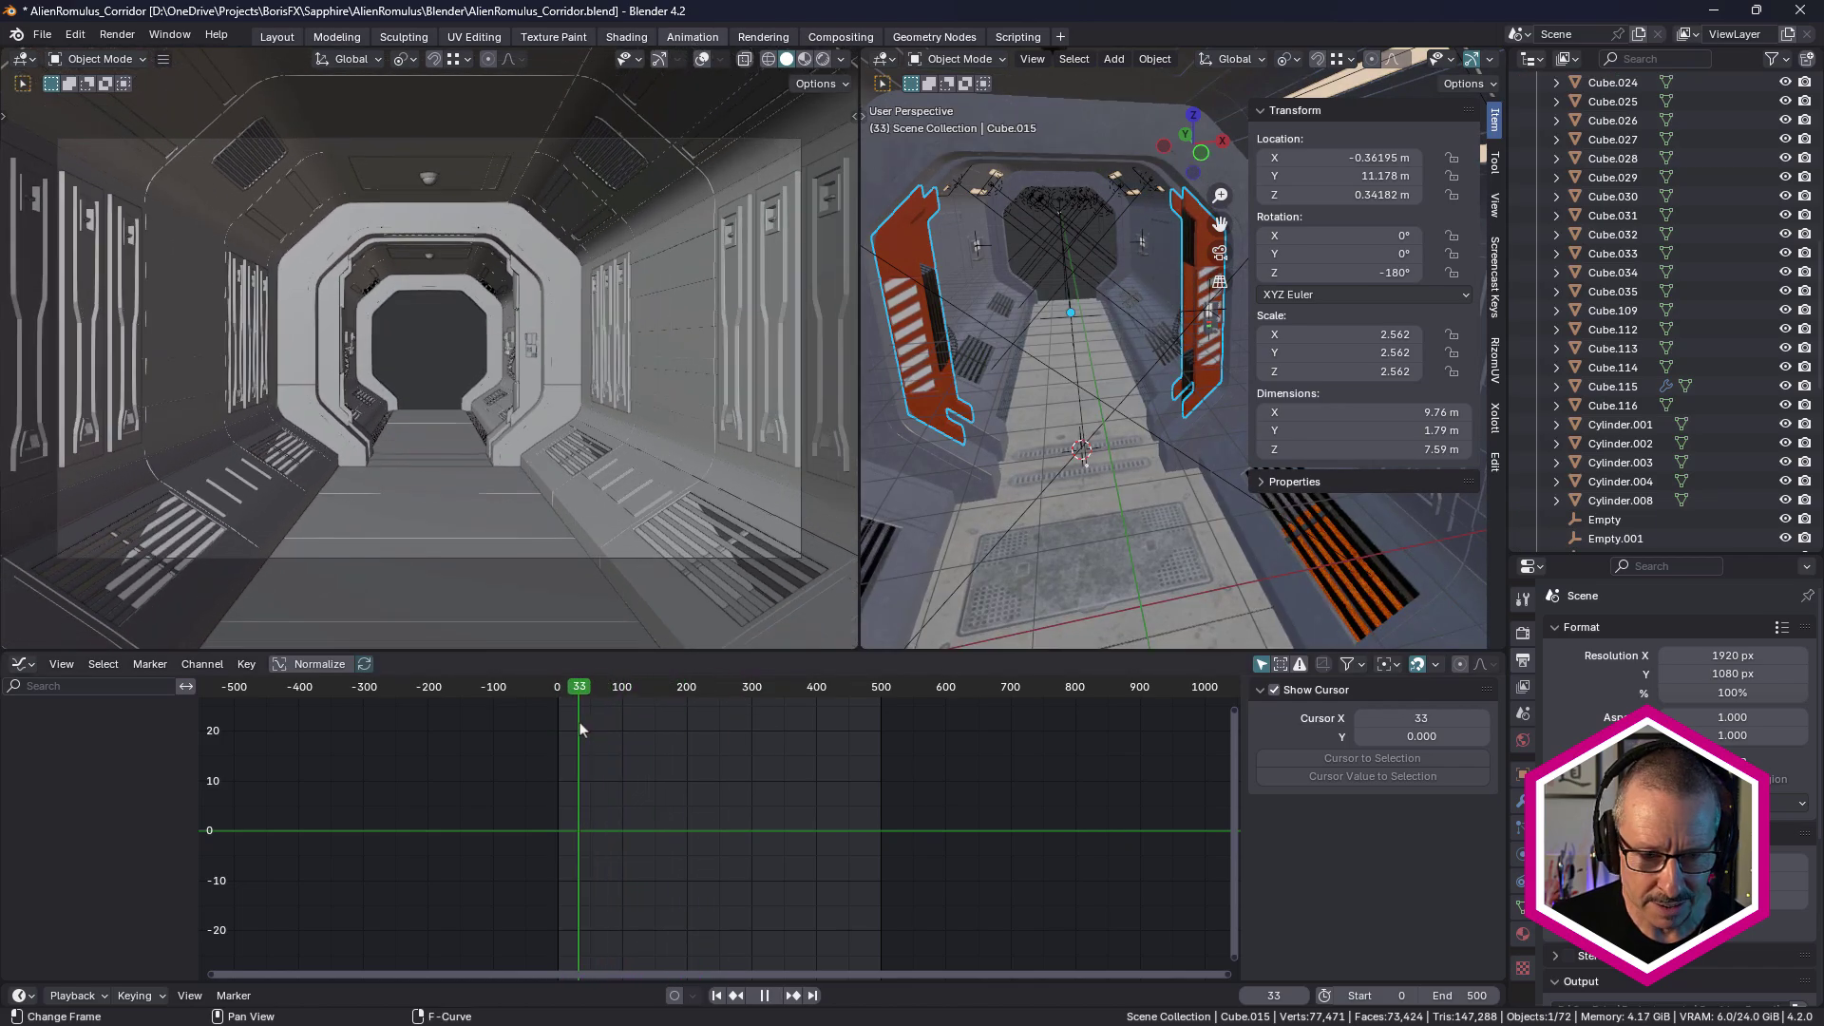
pyautogui.press('space')
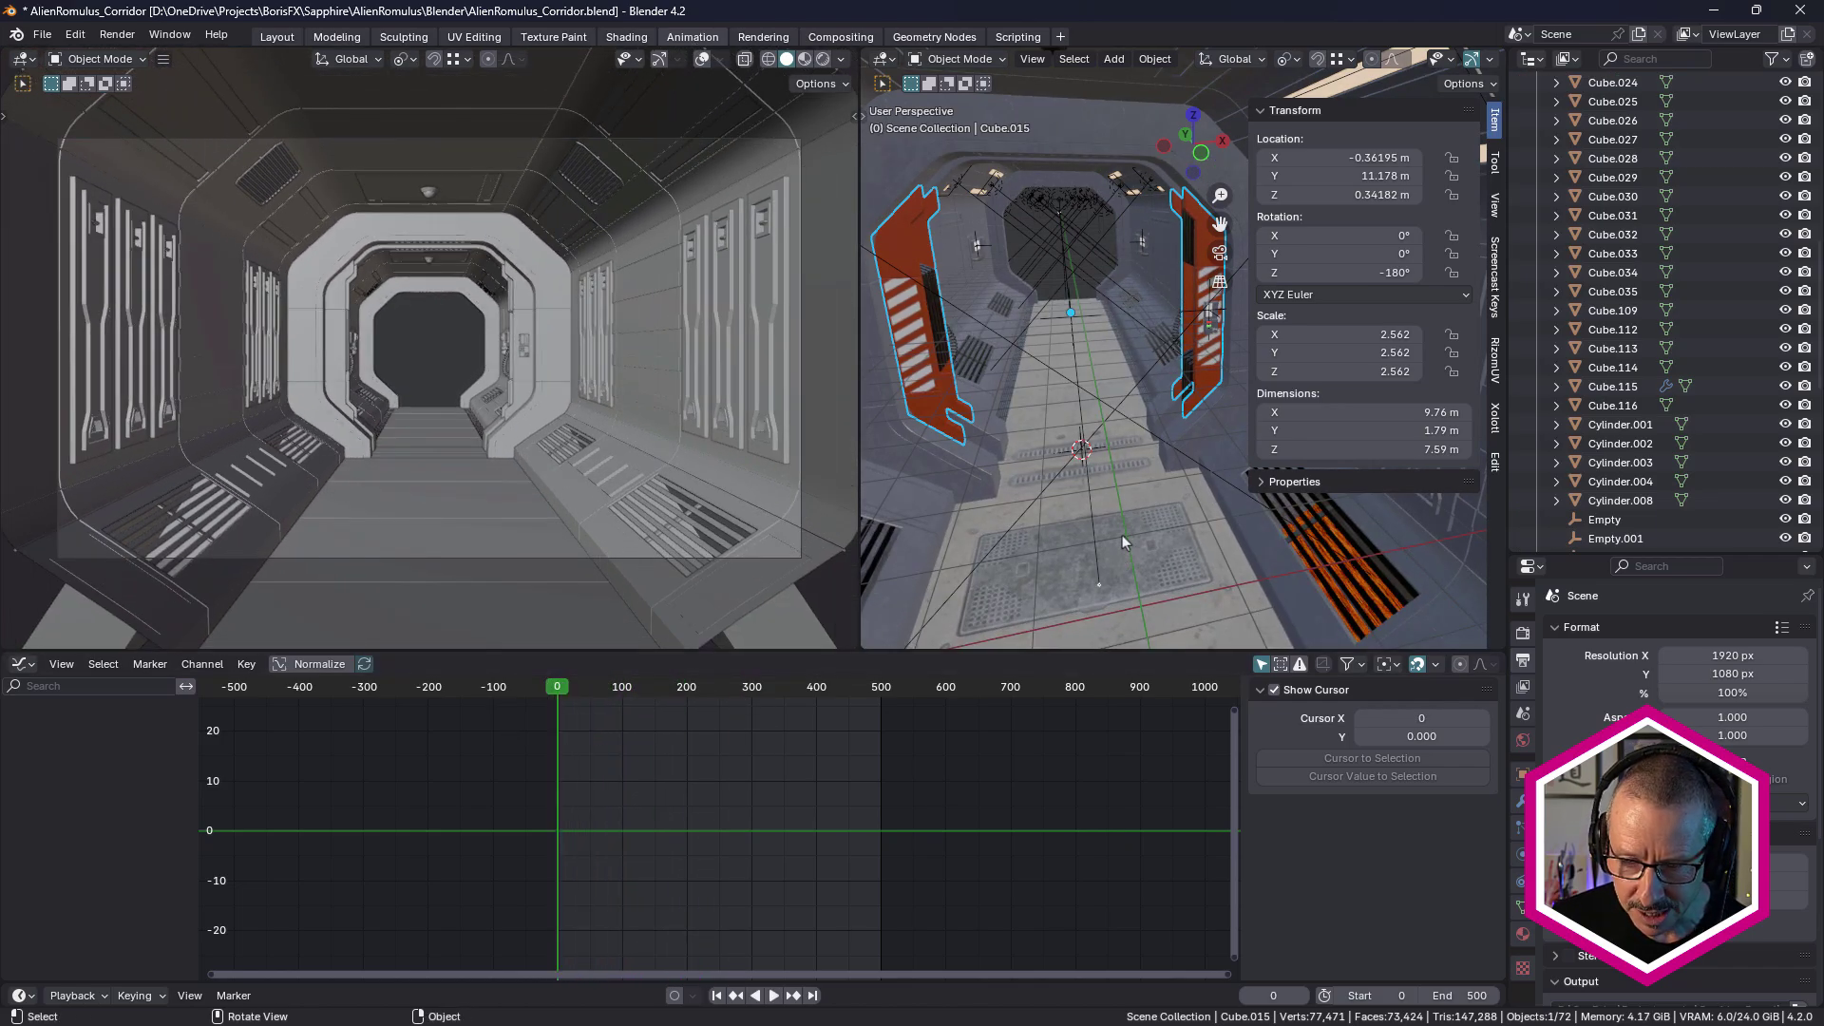
pyautogui.moveTo(1113, 533); pyautogui.dragTo(1106, 579, button='middle')
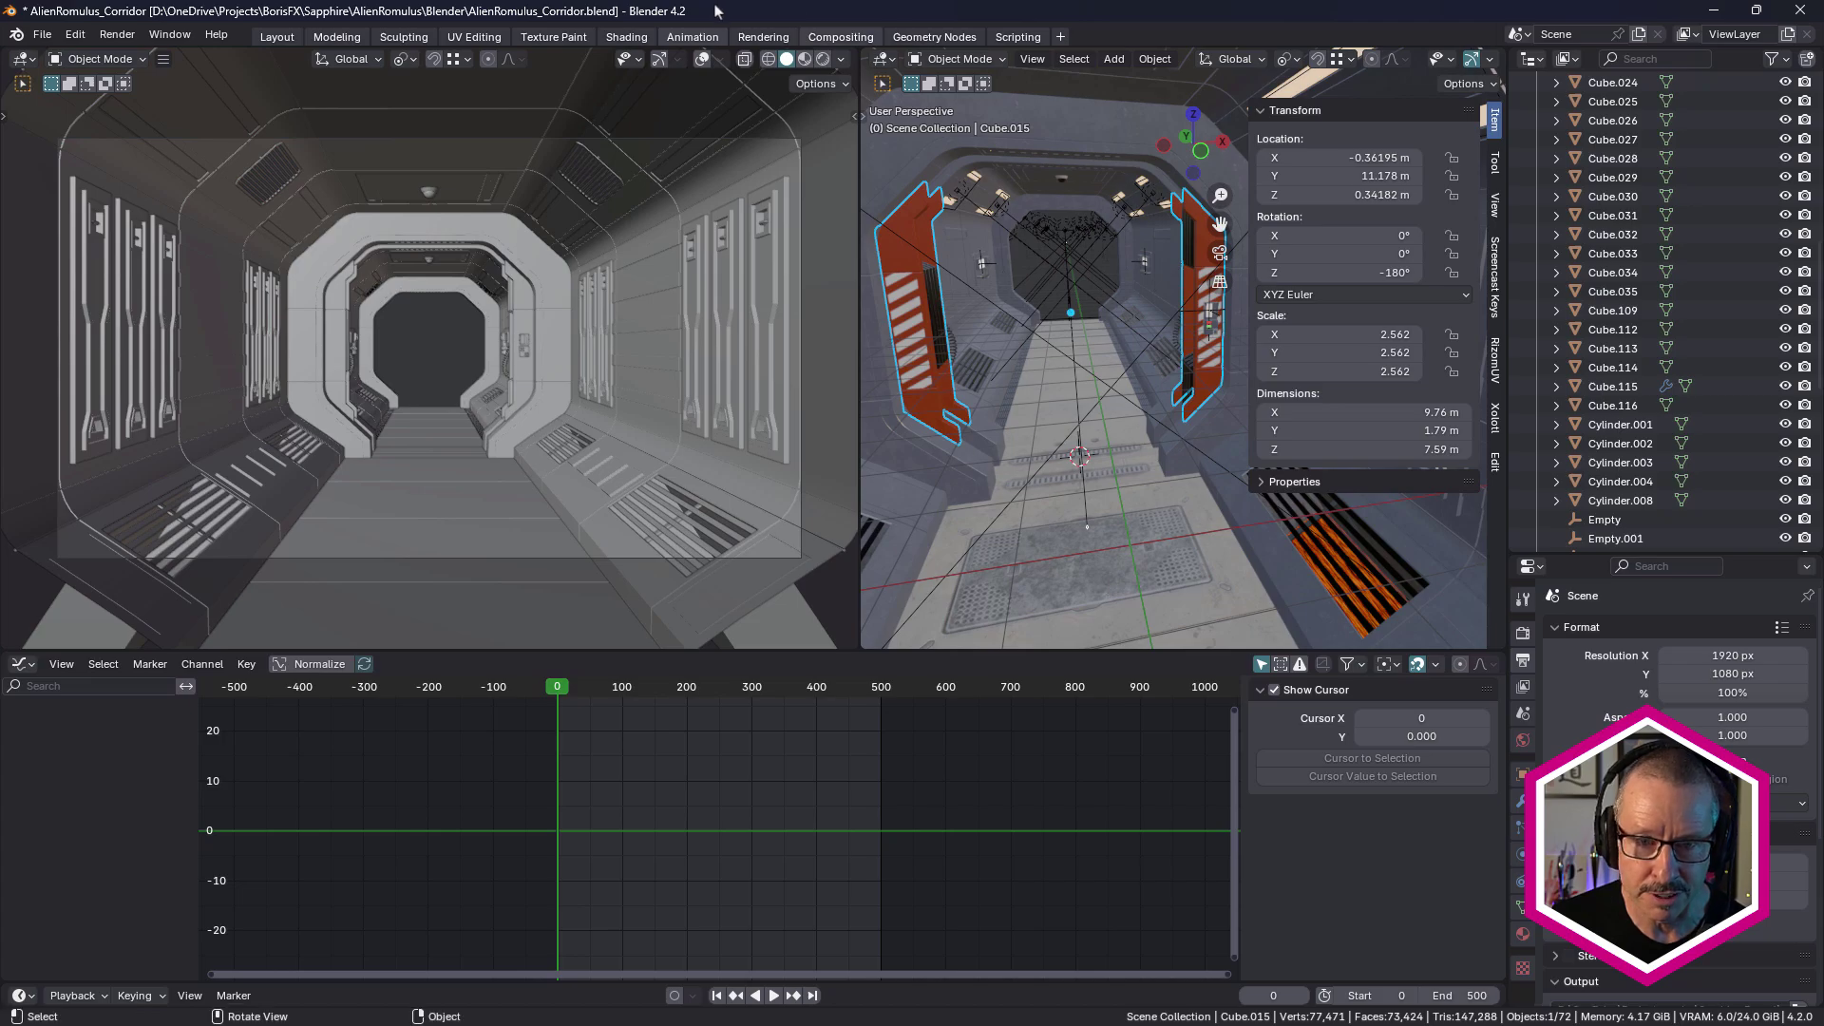
# Select the corridor floor and frame its material node tree in an enlarged Shader Editor.
pyautogui.click(627, 37)
pyautogui.click(858, 620)
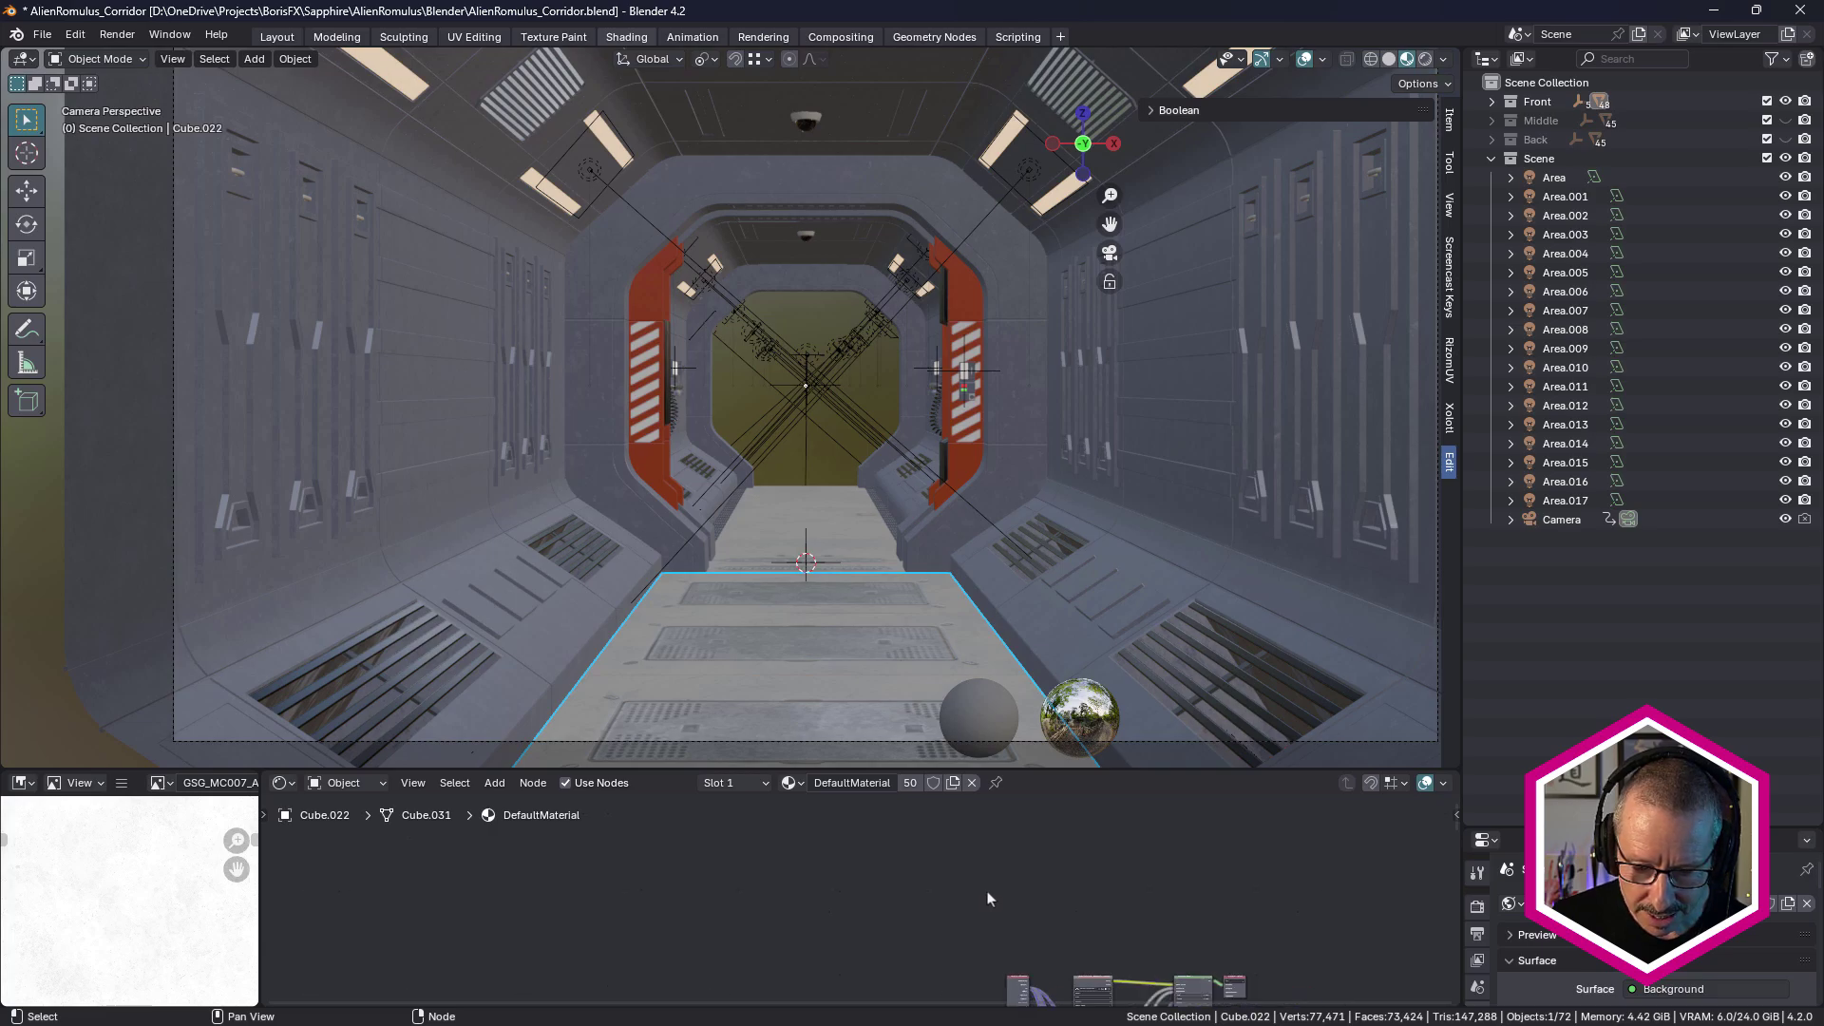
pyautogui.press('Home')
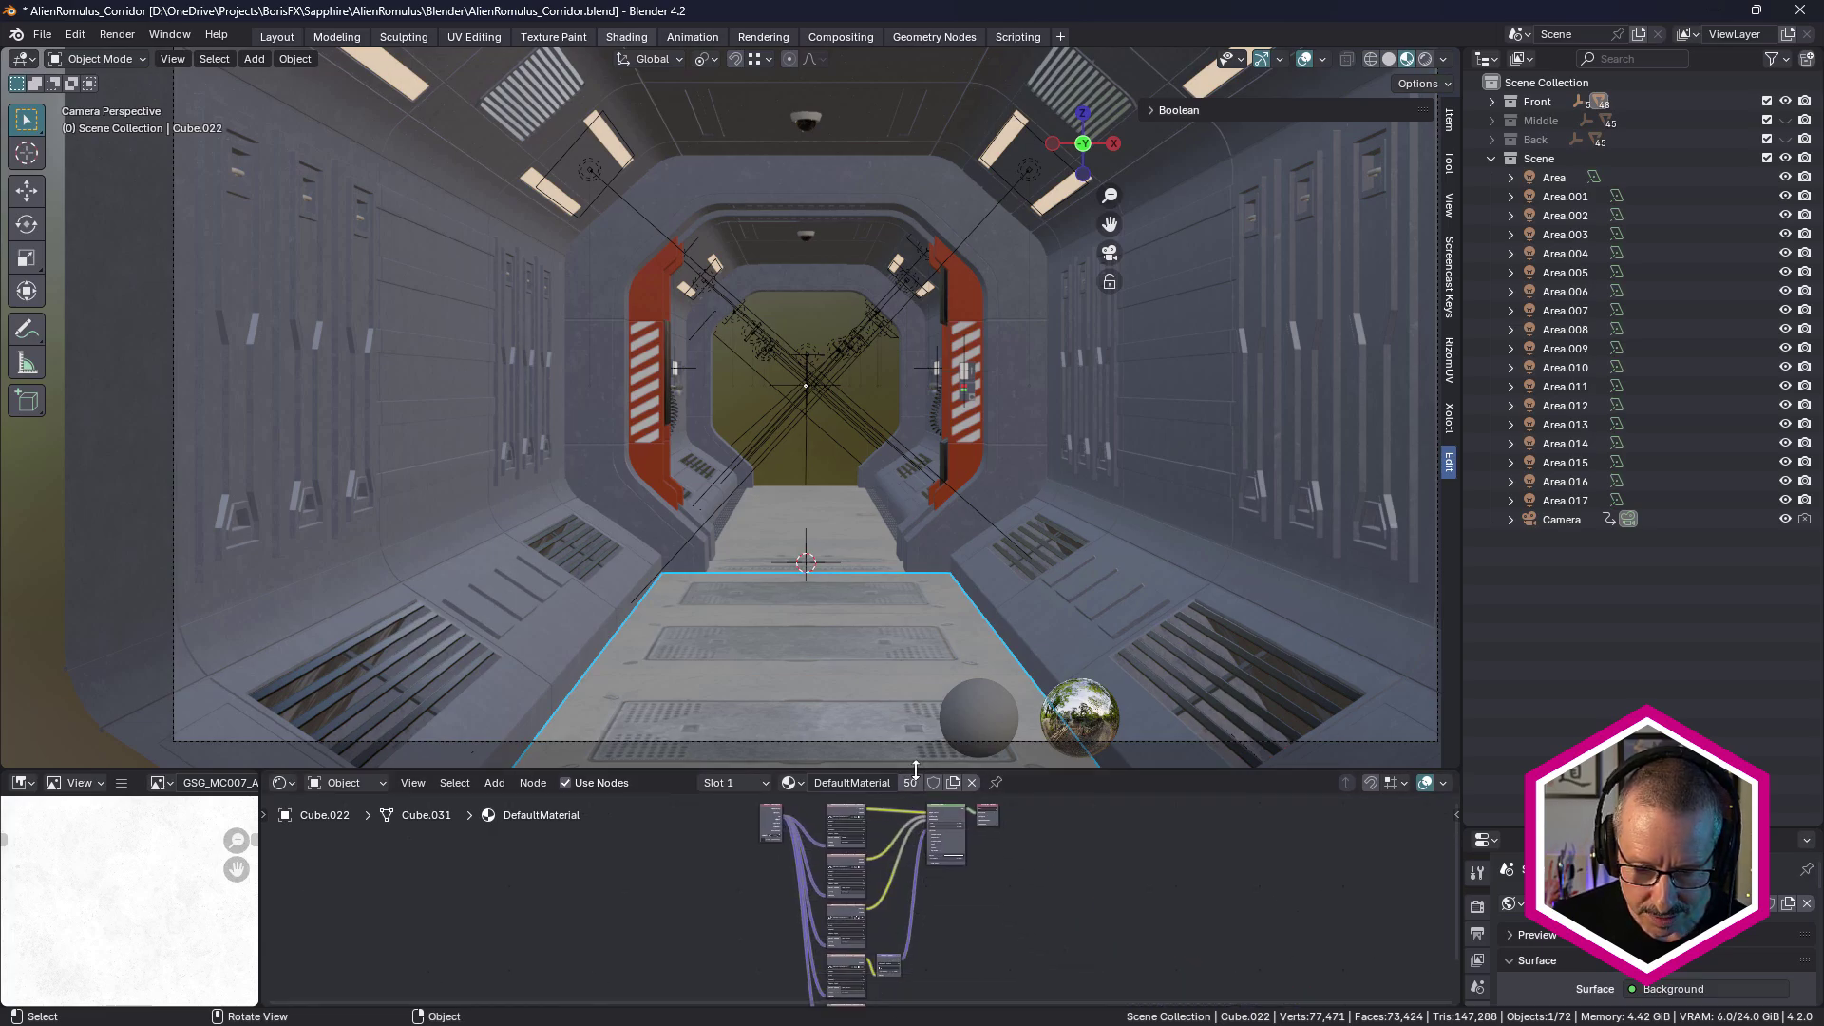
pyautogui.moveTo(915, 769); pyautogui.dragTo(916, 442)
pyautogui.scroll(4, 824, 671)
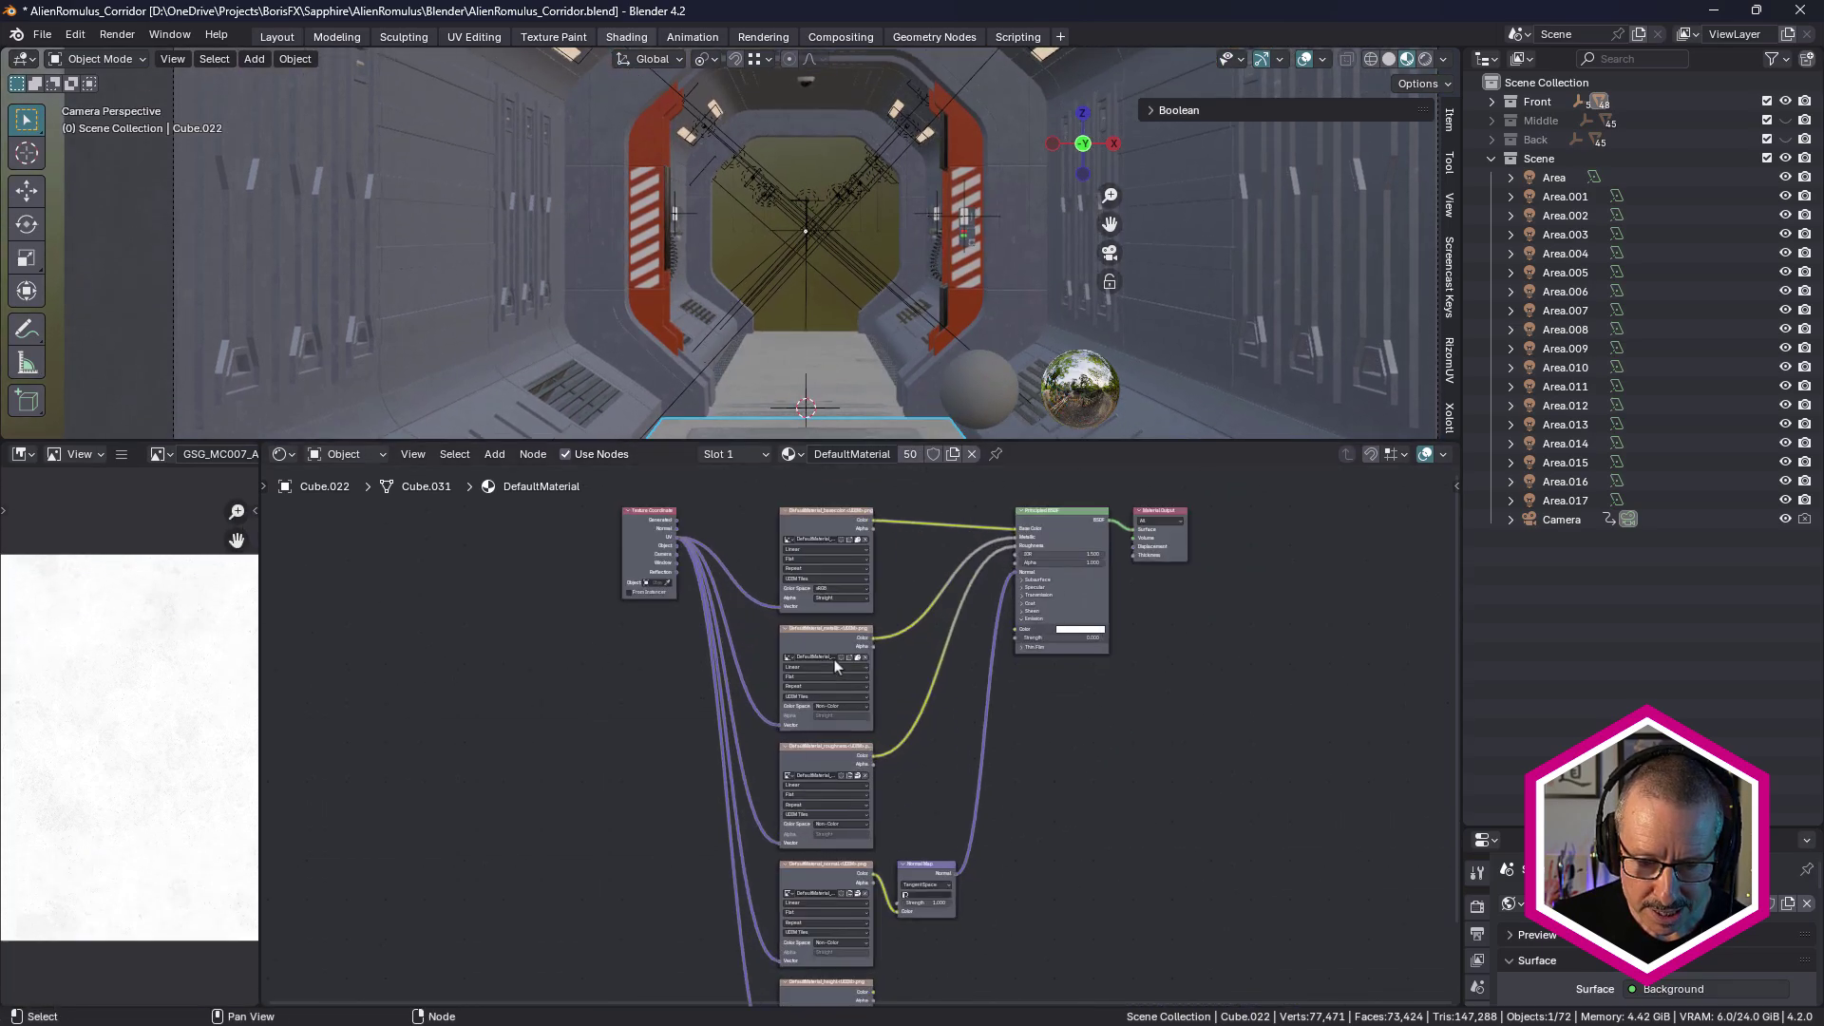
pyautogui.scroll(2, 835, 659)
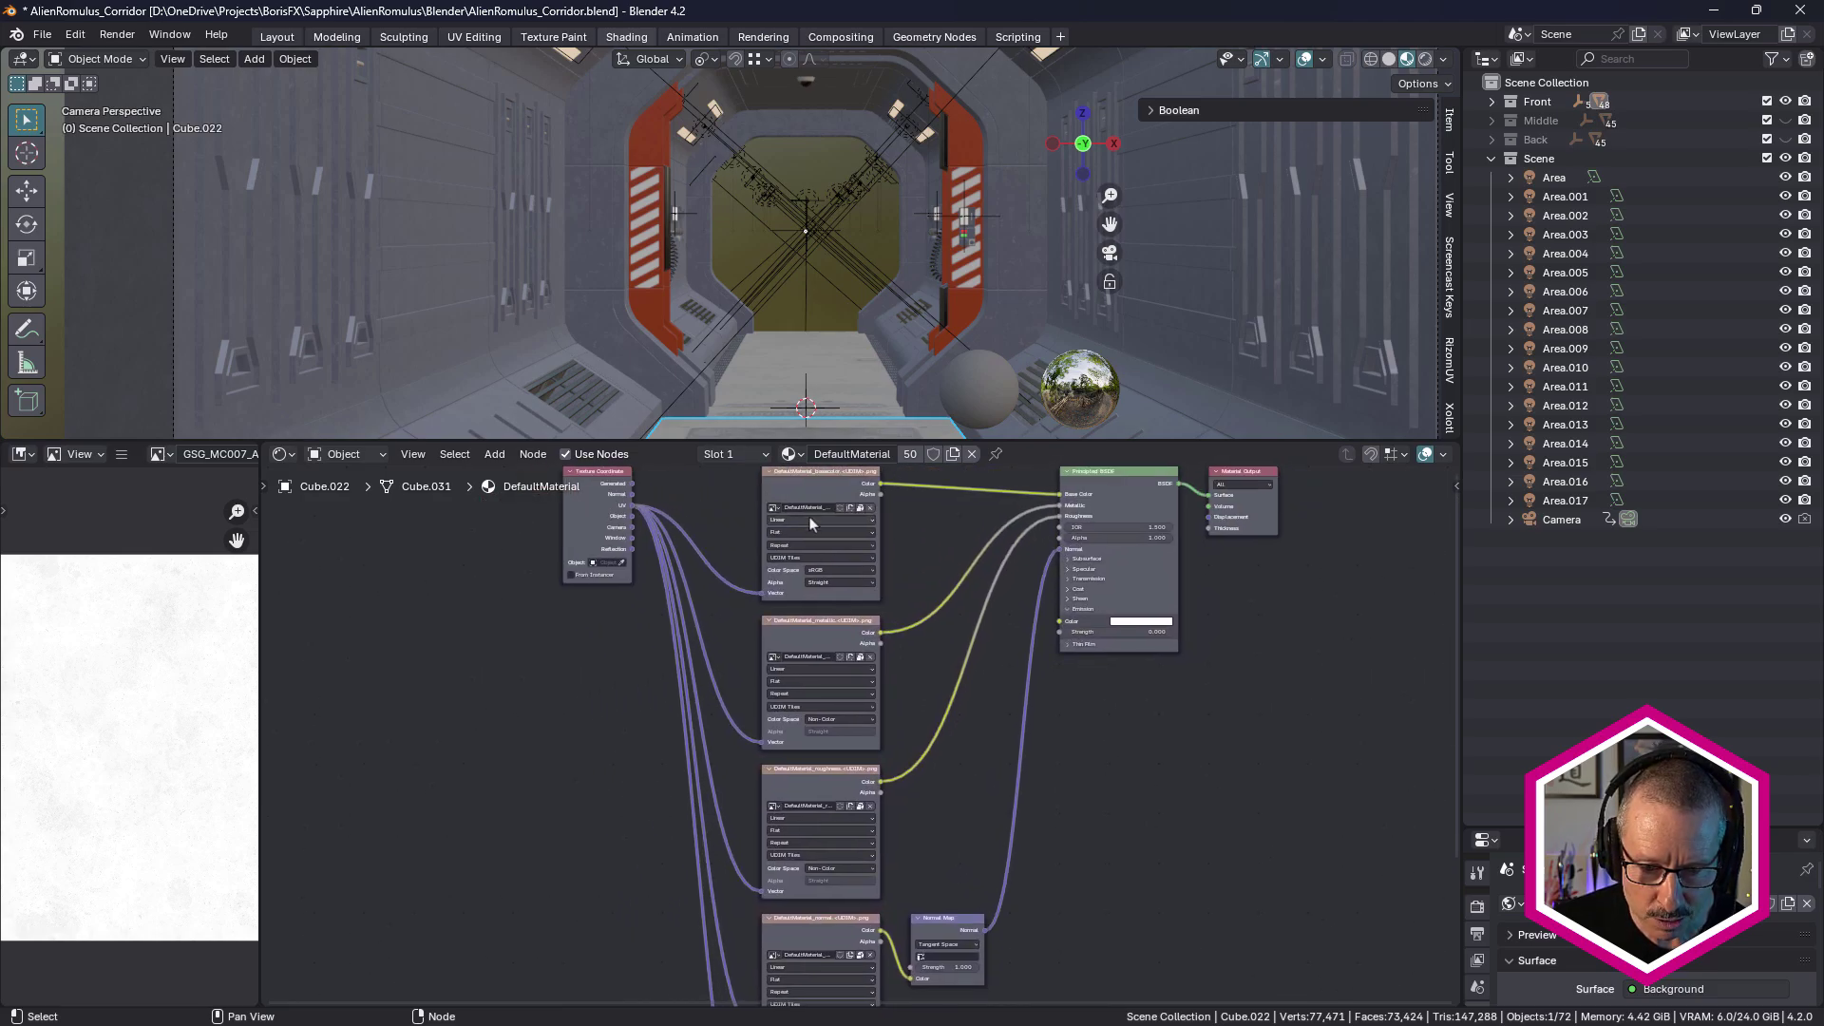
pyautogui.moveTo(898, 713); pyautogui.dragTo(879, 883, button='middle')
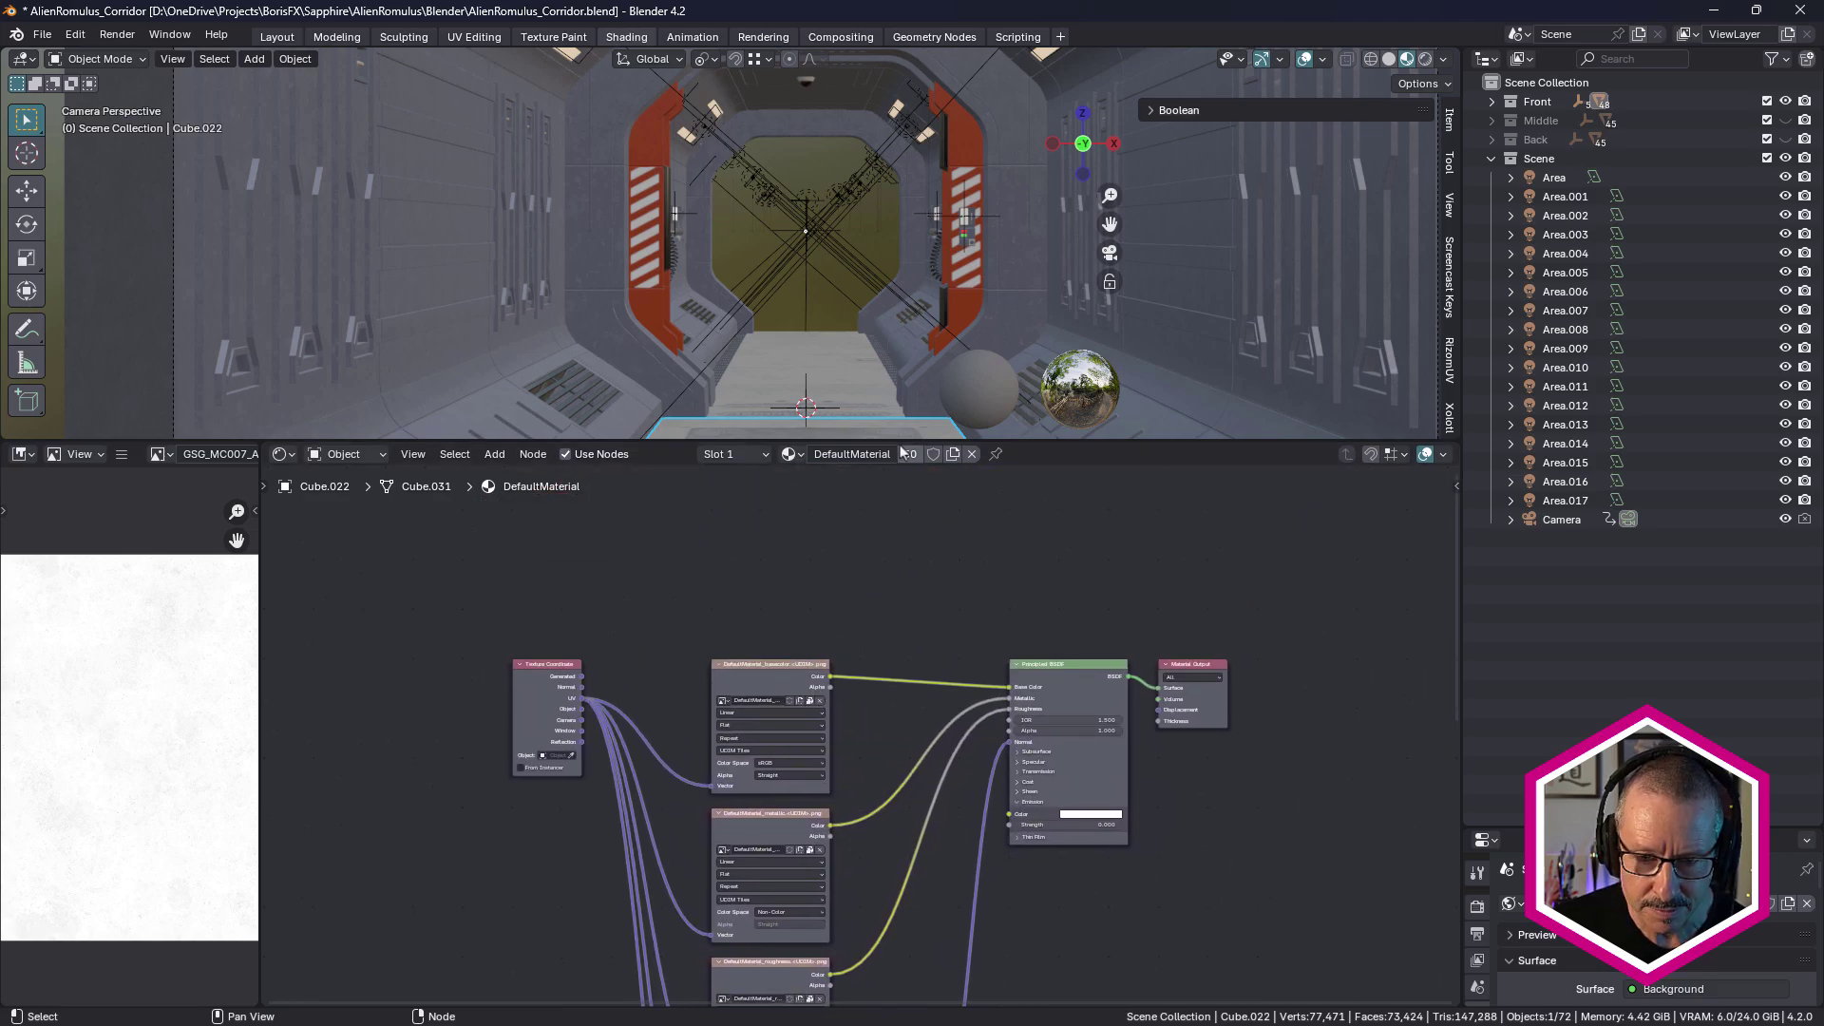
# Select the right wall panels to view their Steel_Dirty_01 node tree, then restore the 3D view size.
pyautogui.click(1165, 231)
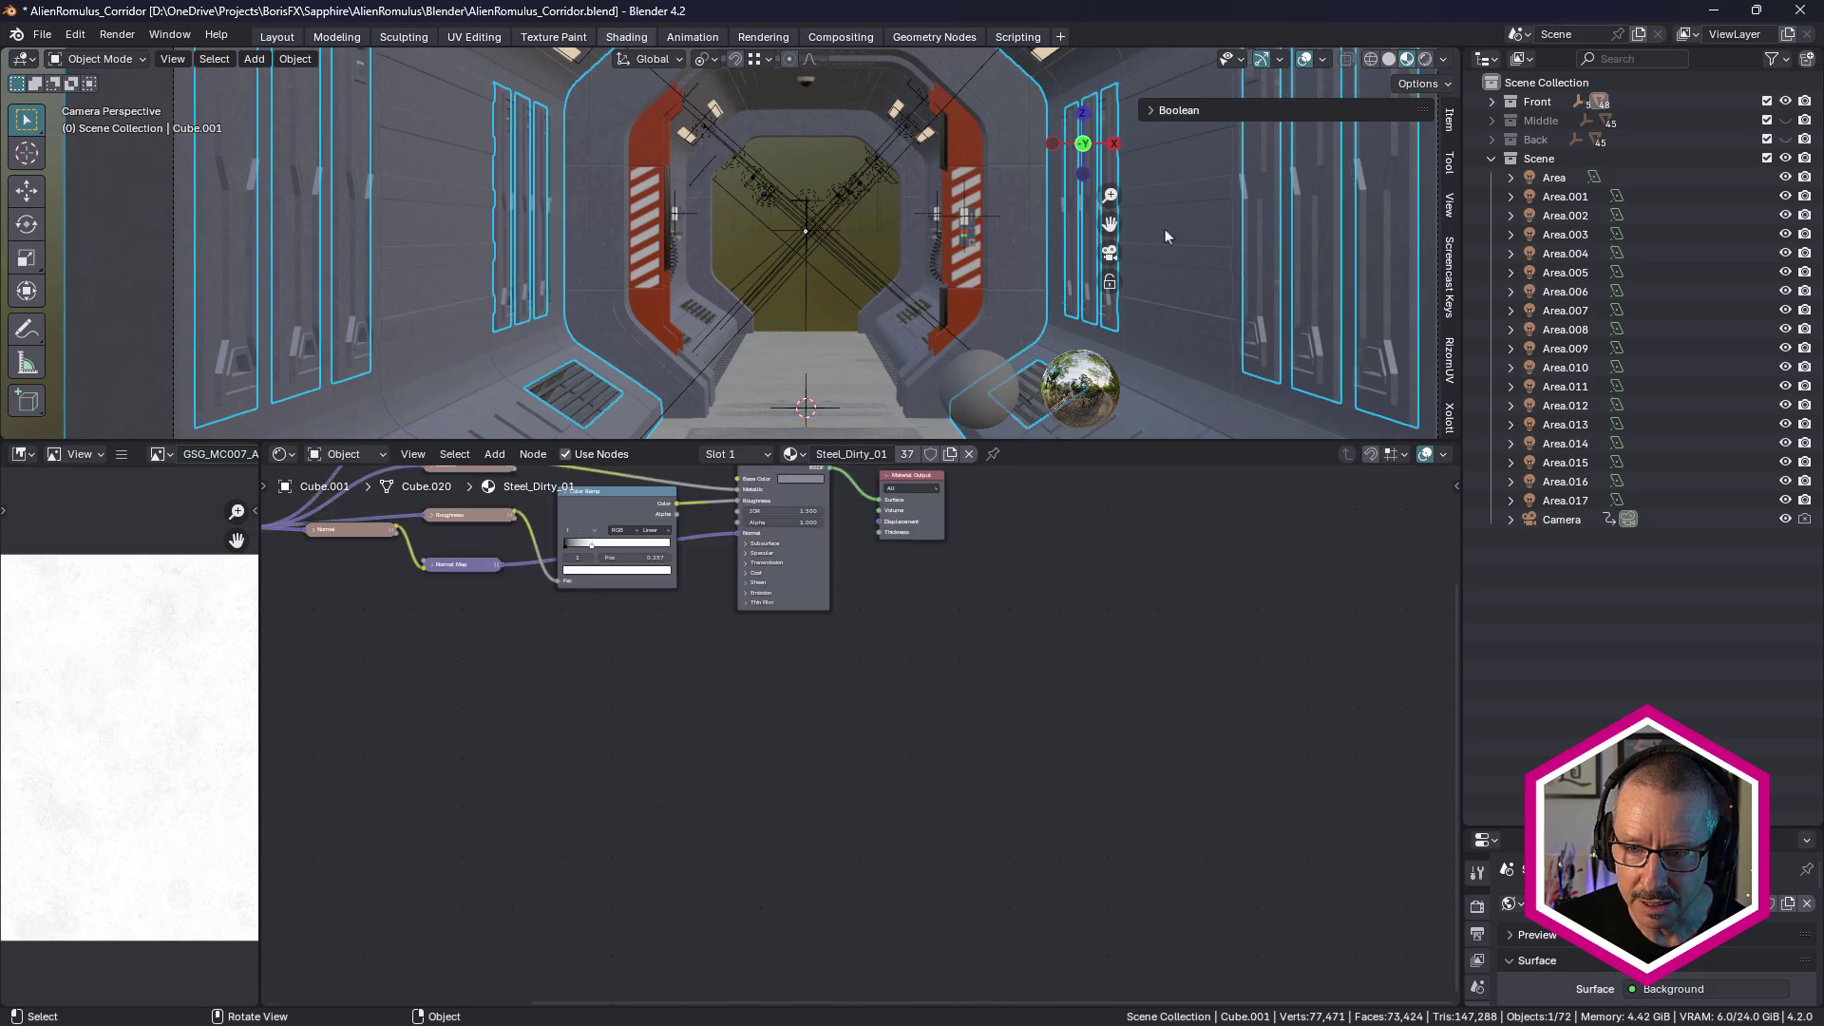
pyautogui.scroll(2, 875, 602)
pyautogui.moveTo(1092, 758); pyautogui.dragTo(1243, 793, button='middle')
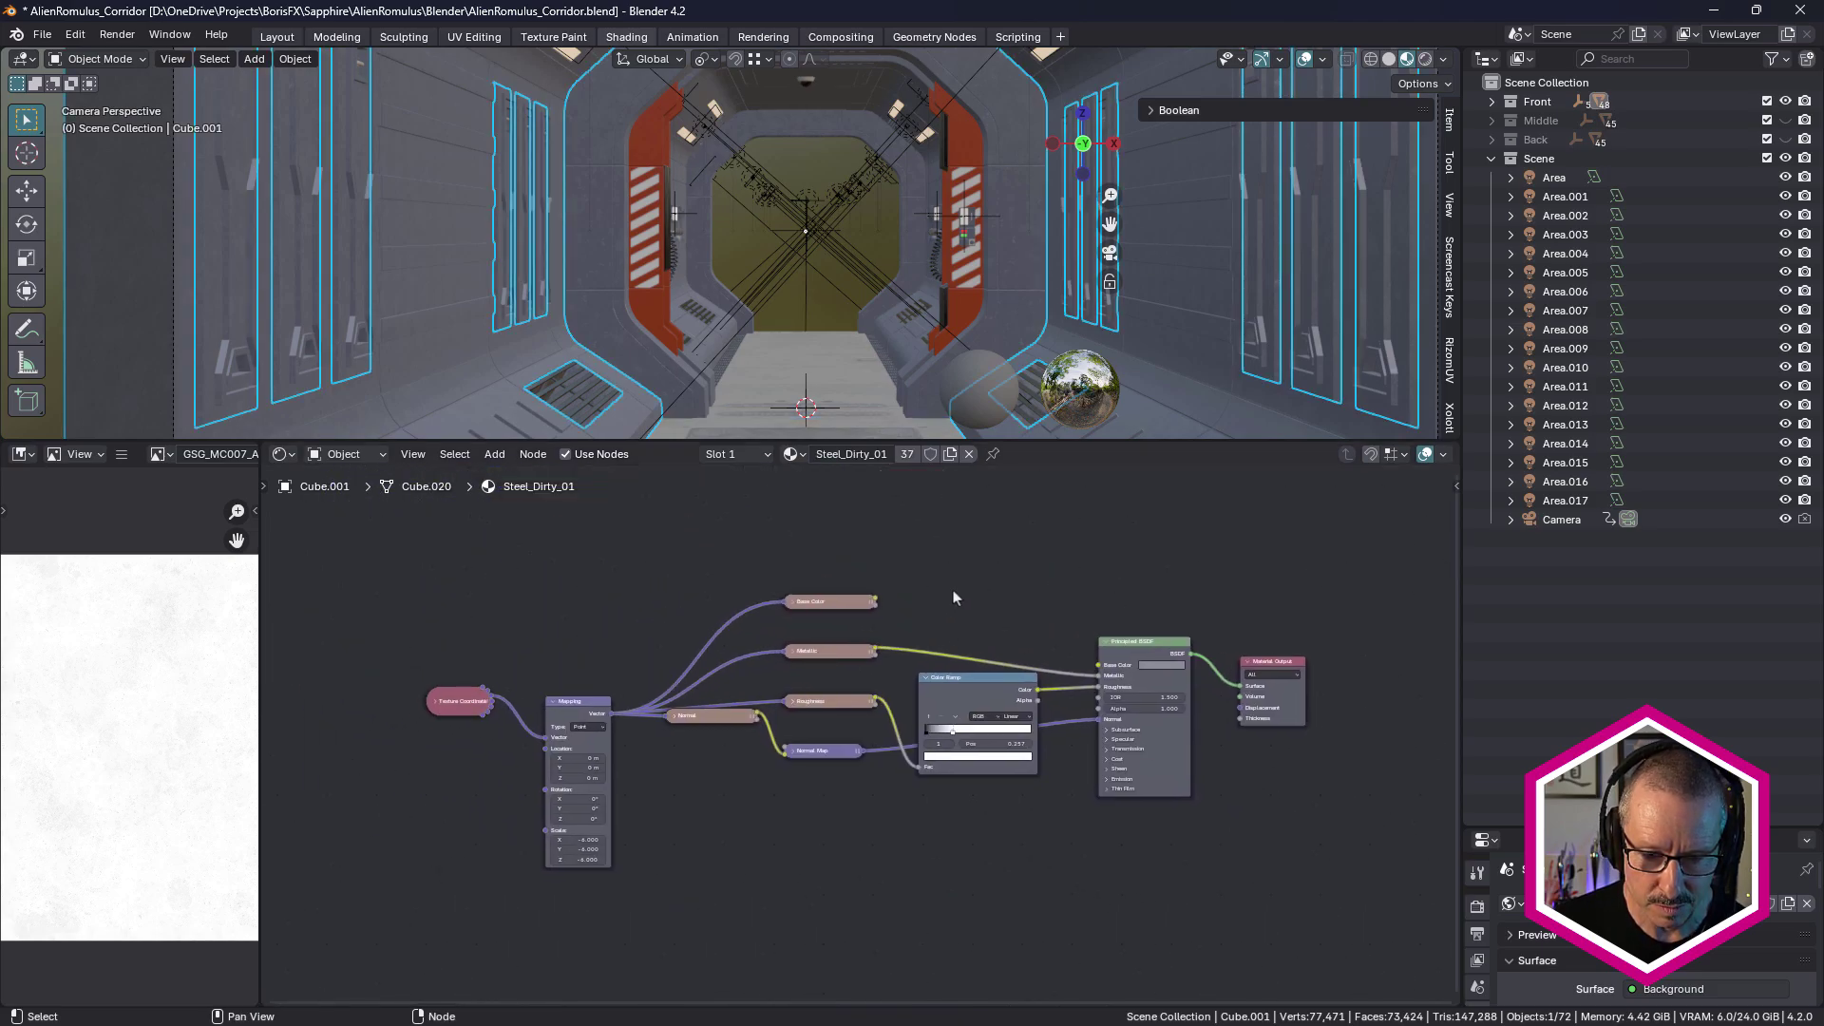
pyautogui.scroll(1, 964, 594)
pyautogui.scroll(1, 992, 570)
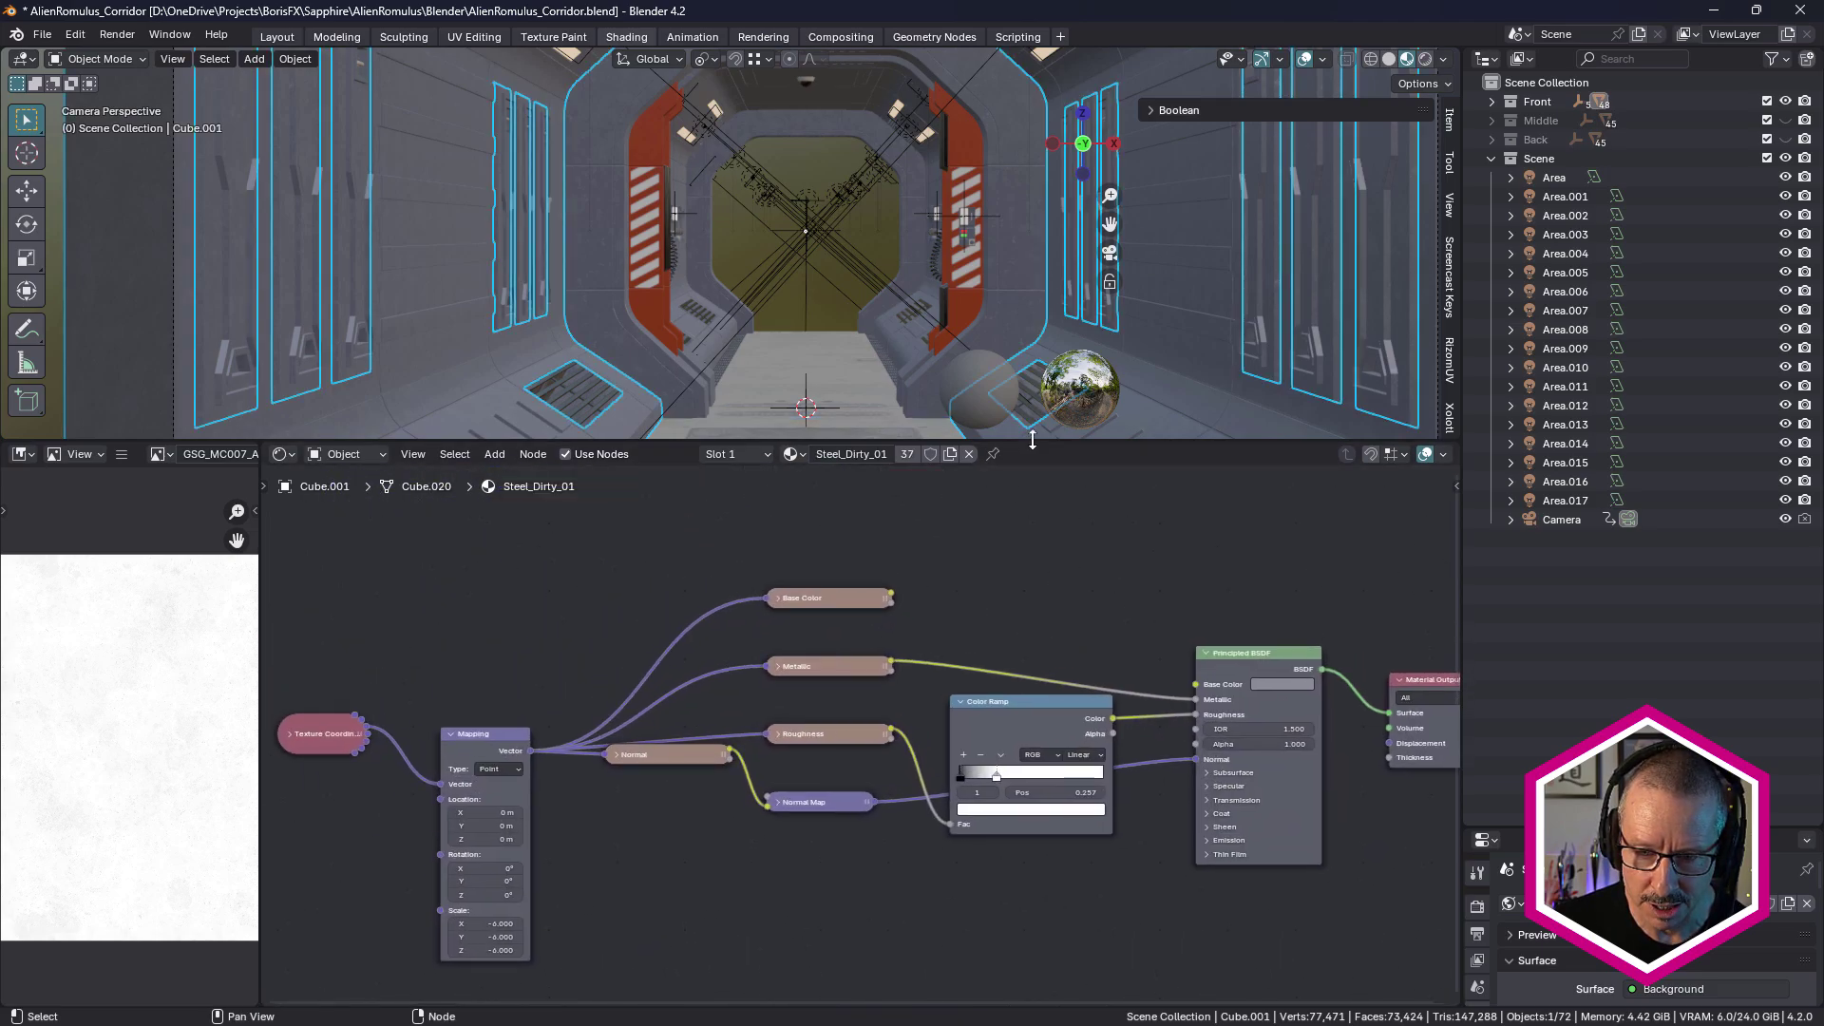
pyautogui.moveTo(1033, 440); pyautogui.dragTo(1032, 742)
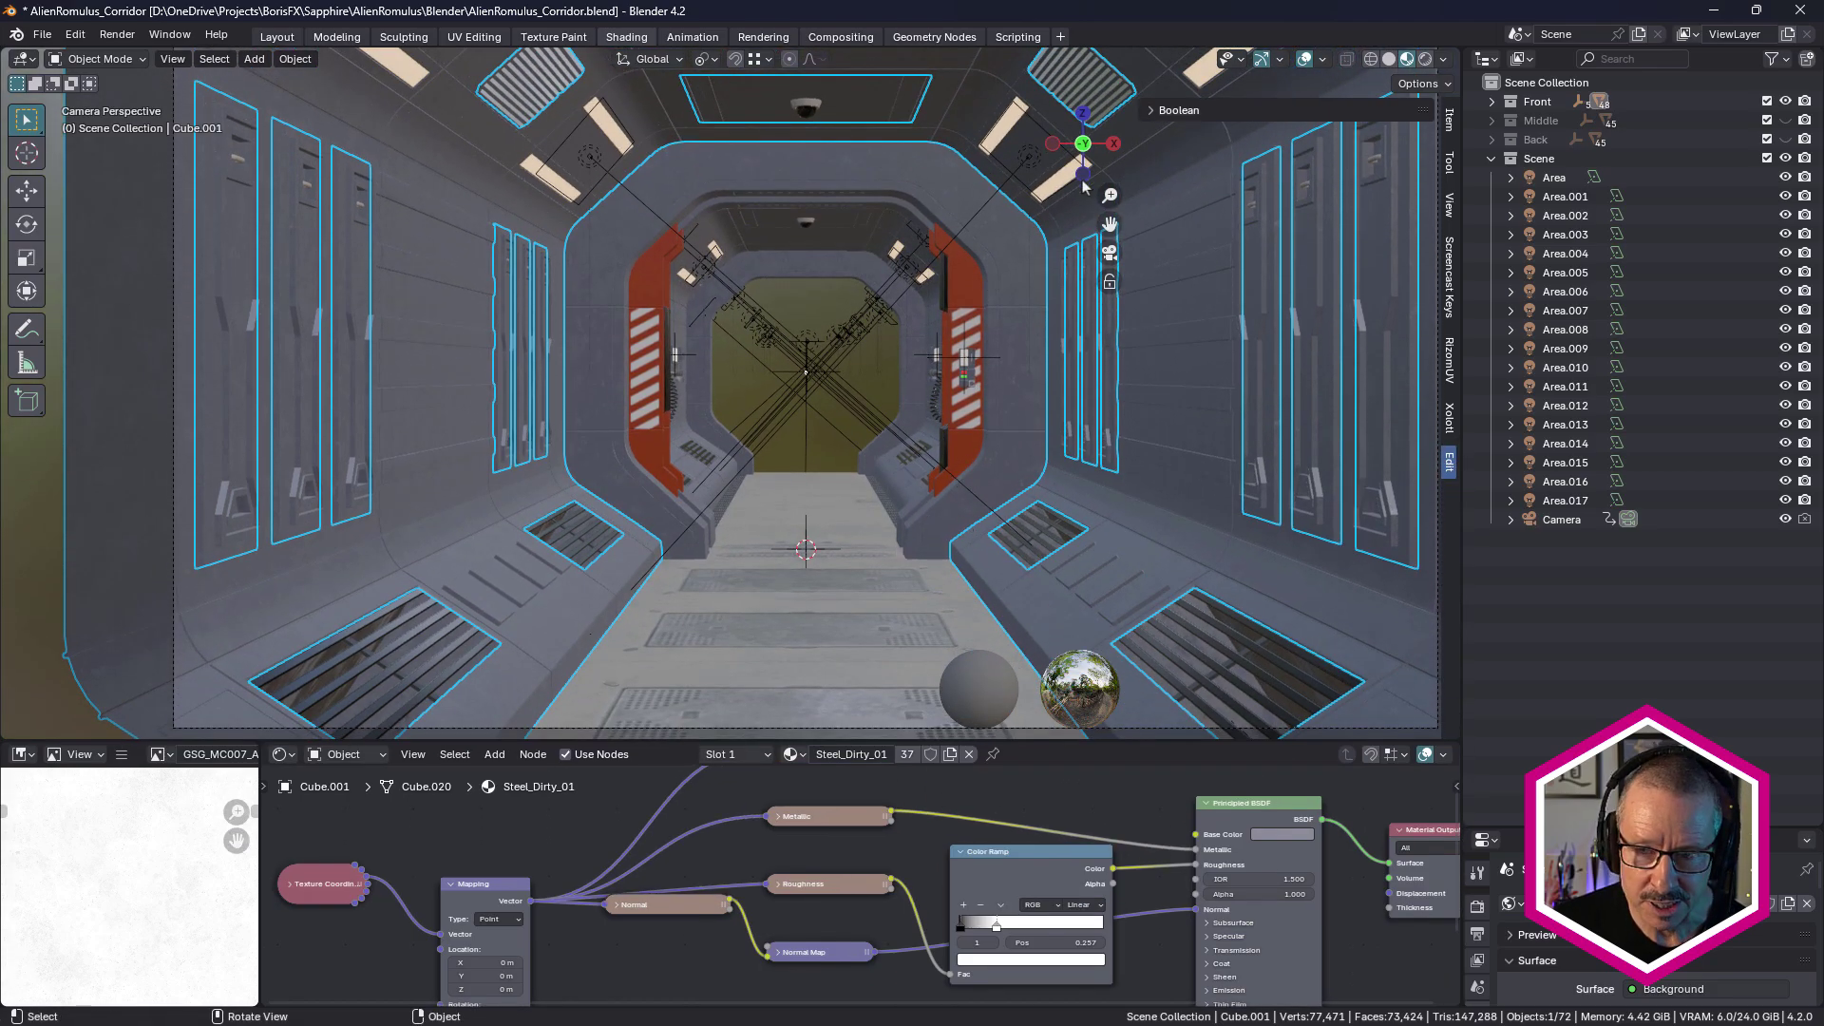
# Select the ceiling light panels and zoom in on the Lights emission nodes.
pyautogui.click(1052, 190)
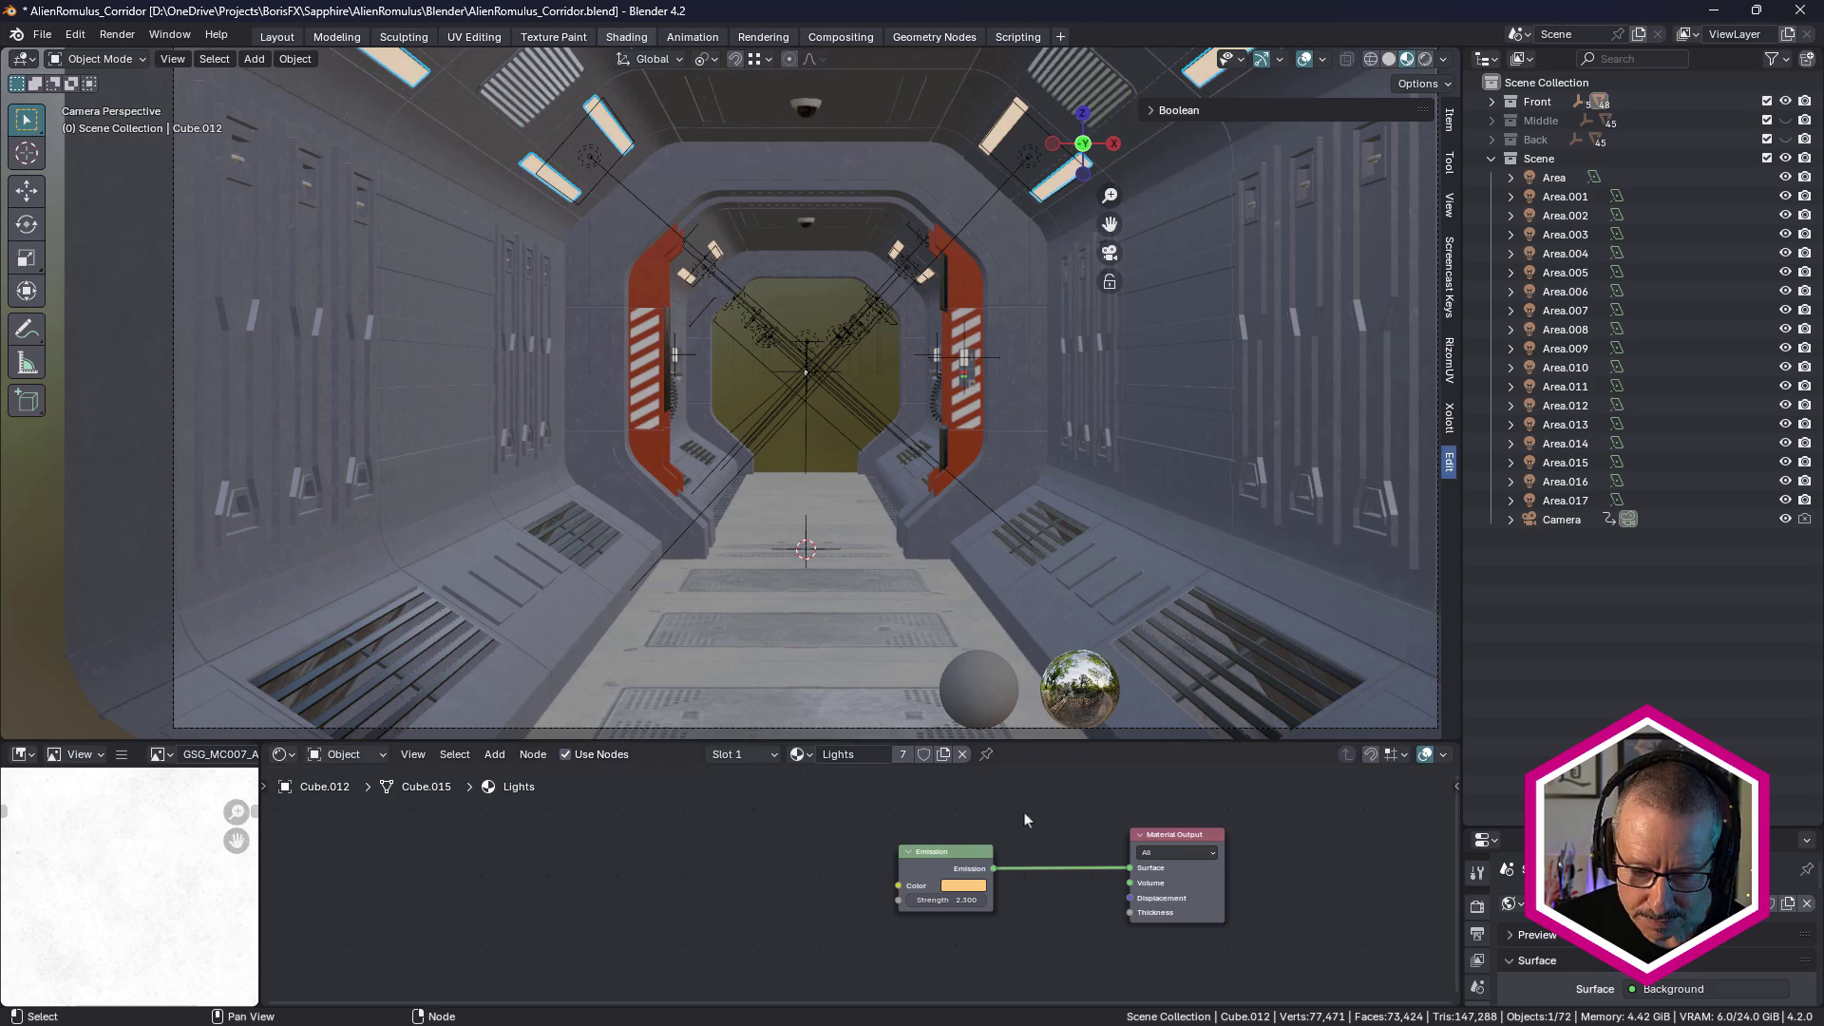
pyautogui.moveTo(1028, 818); pyautogui.dragTo(774, 840, button='middle')
pyautogui.scroll(2, 707, 823)
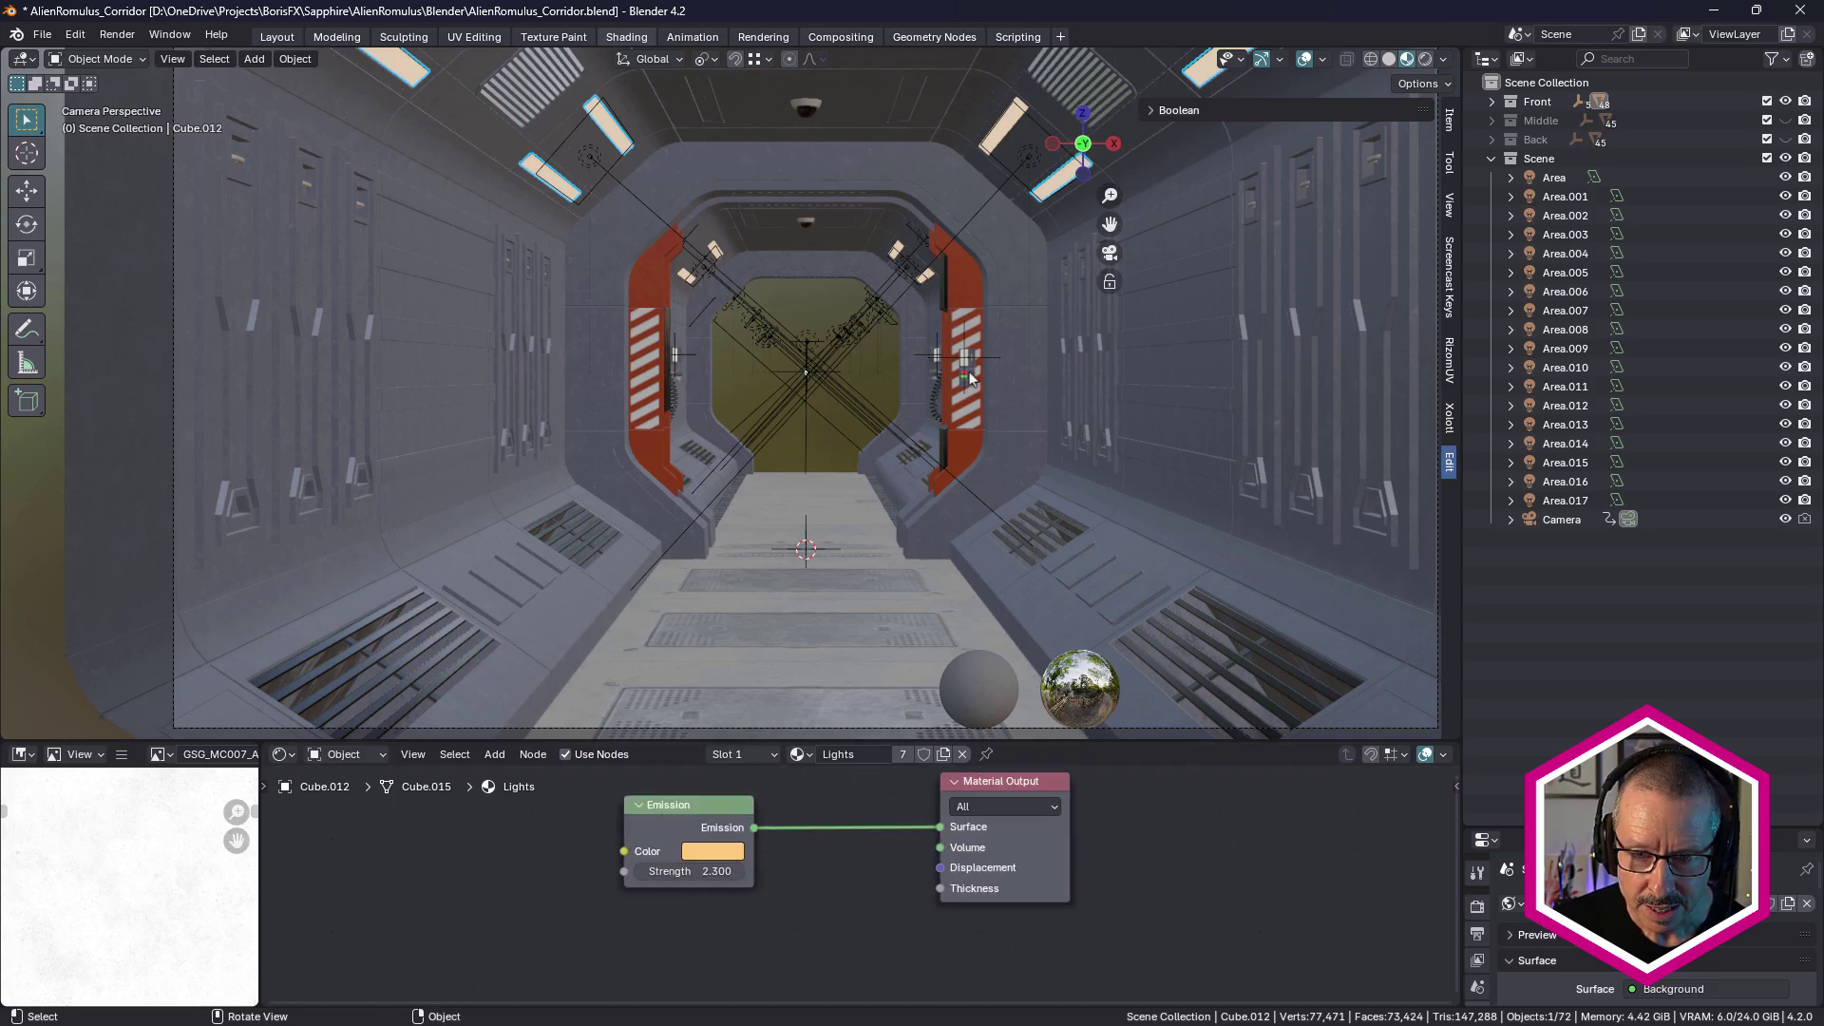
# Leave camera view and inspect the RedLight, GreenLight and ScreenFlicker materials by the door panel.
pyautogui.click(1110, 254)
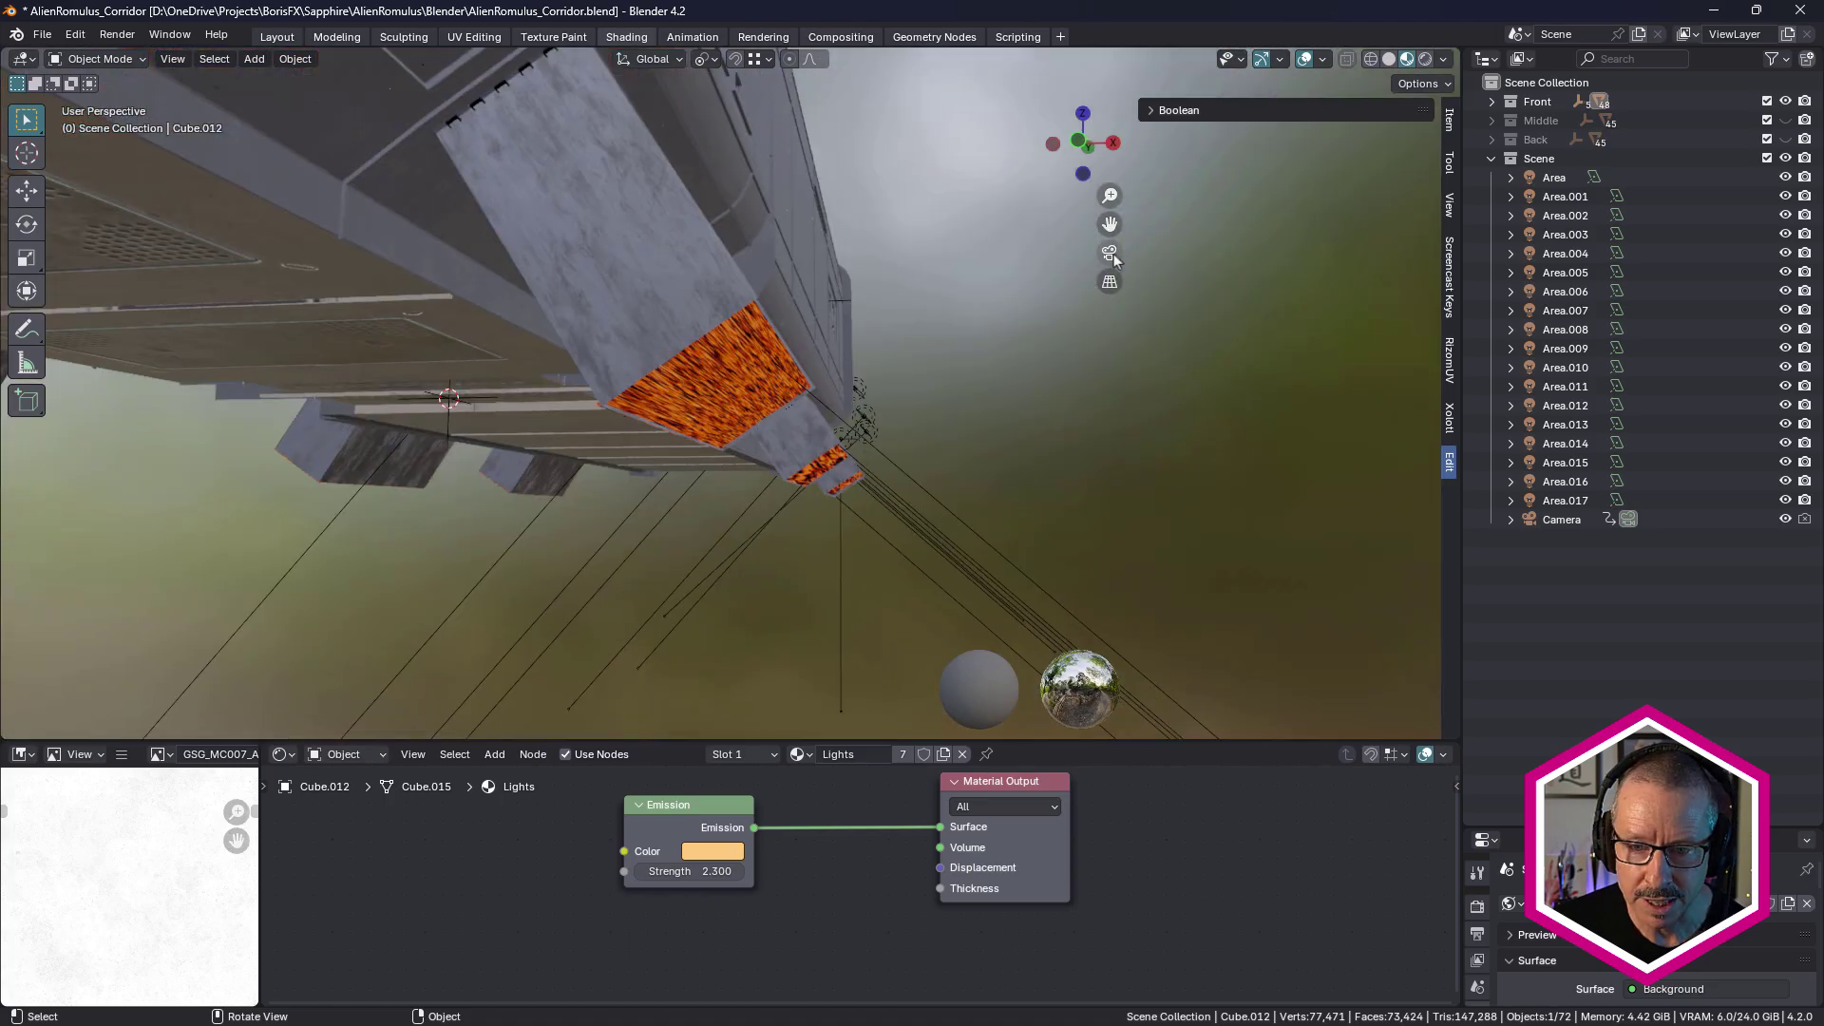
pyautogui.moveTo(874, 346); pyautogui.dragTo(747, 399, button='middle')
pyautogui.scroll(3, 747, 399)
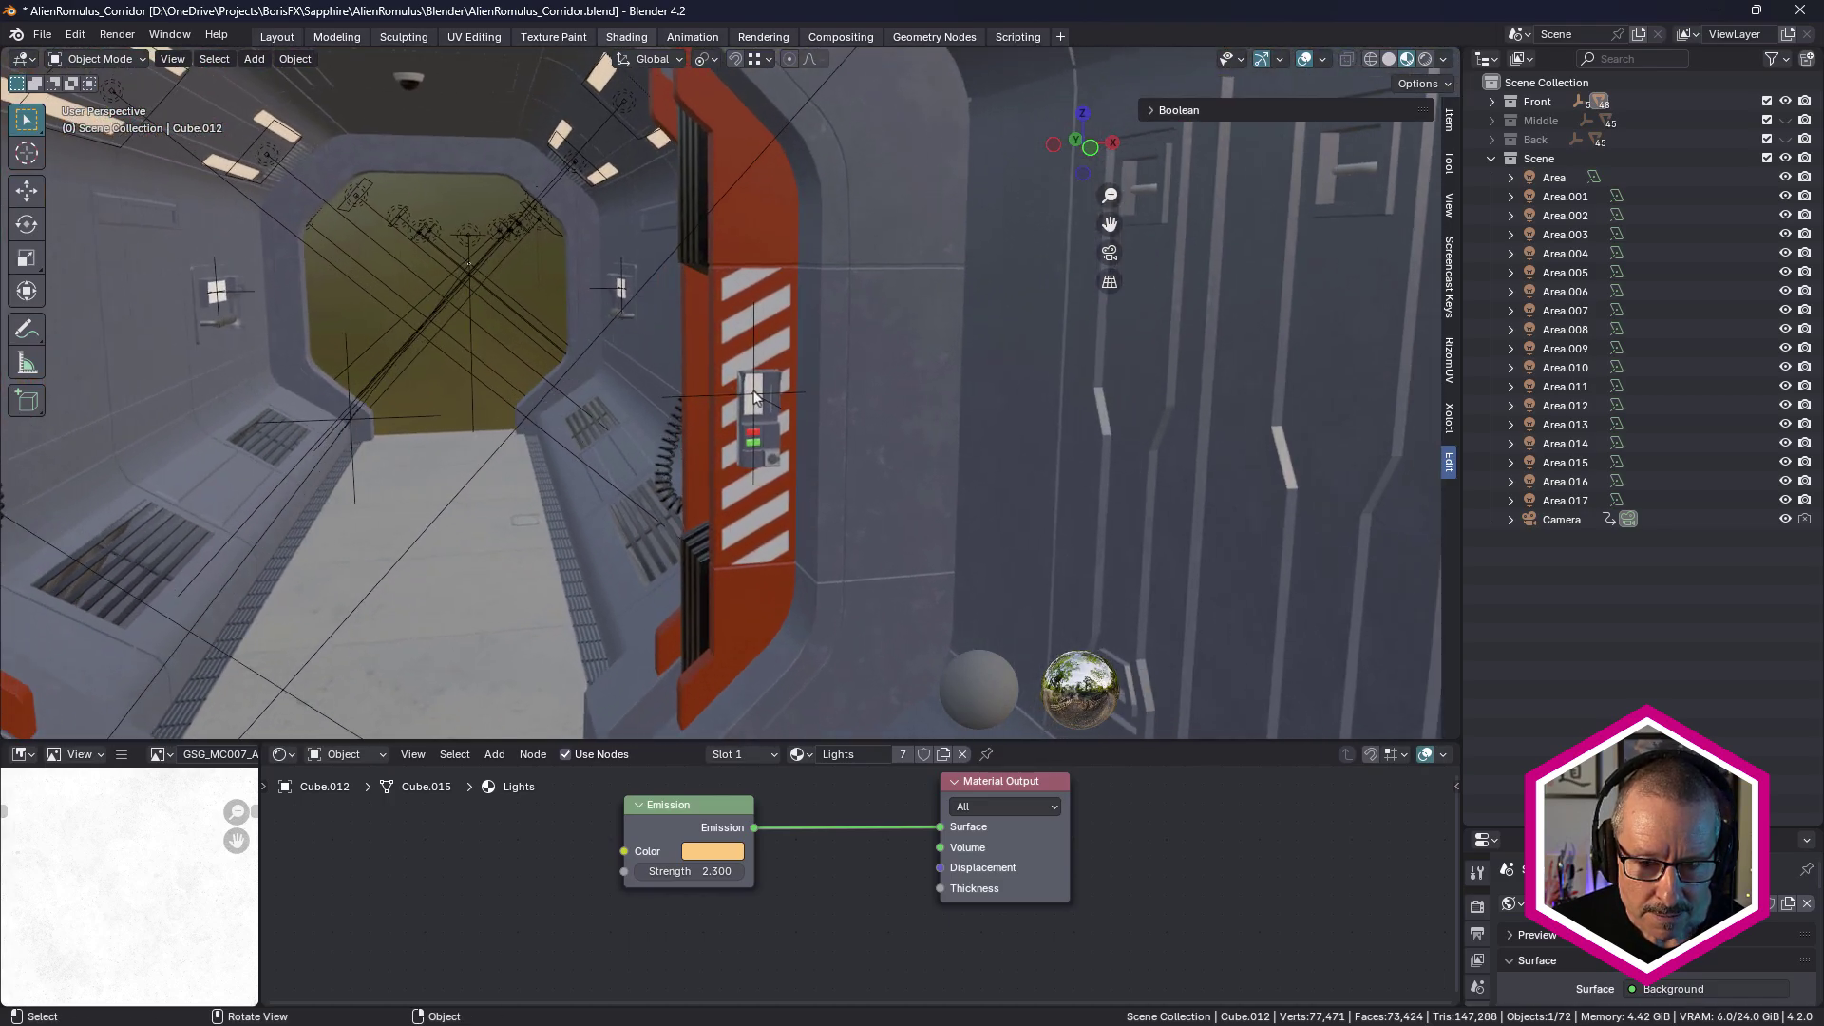
pyautogui.click(759, 438)
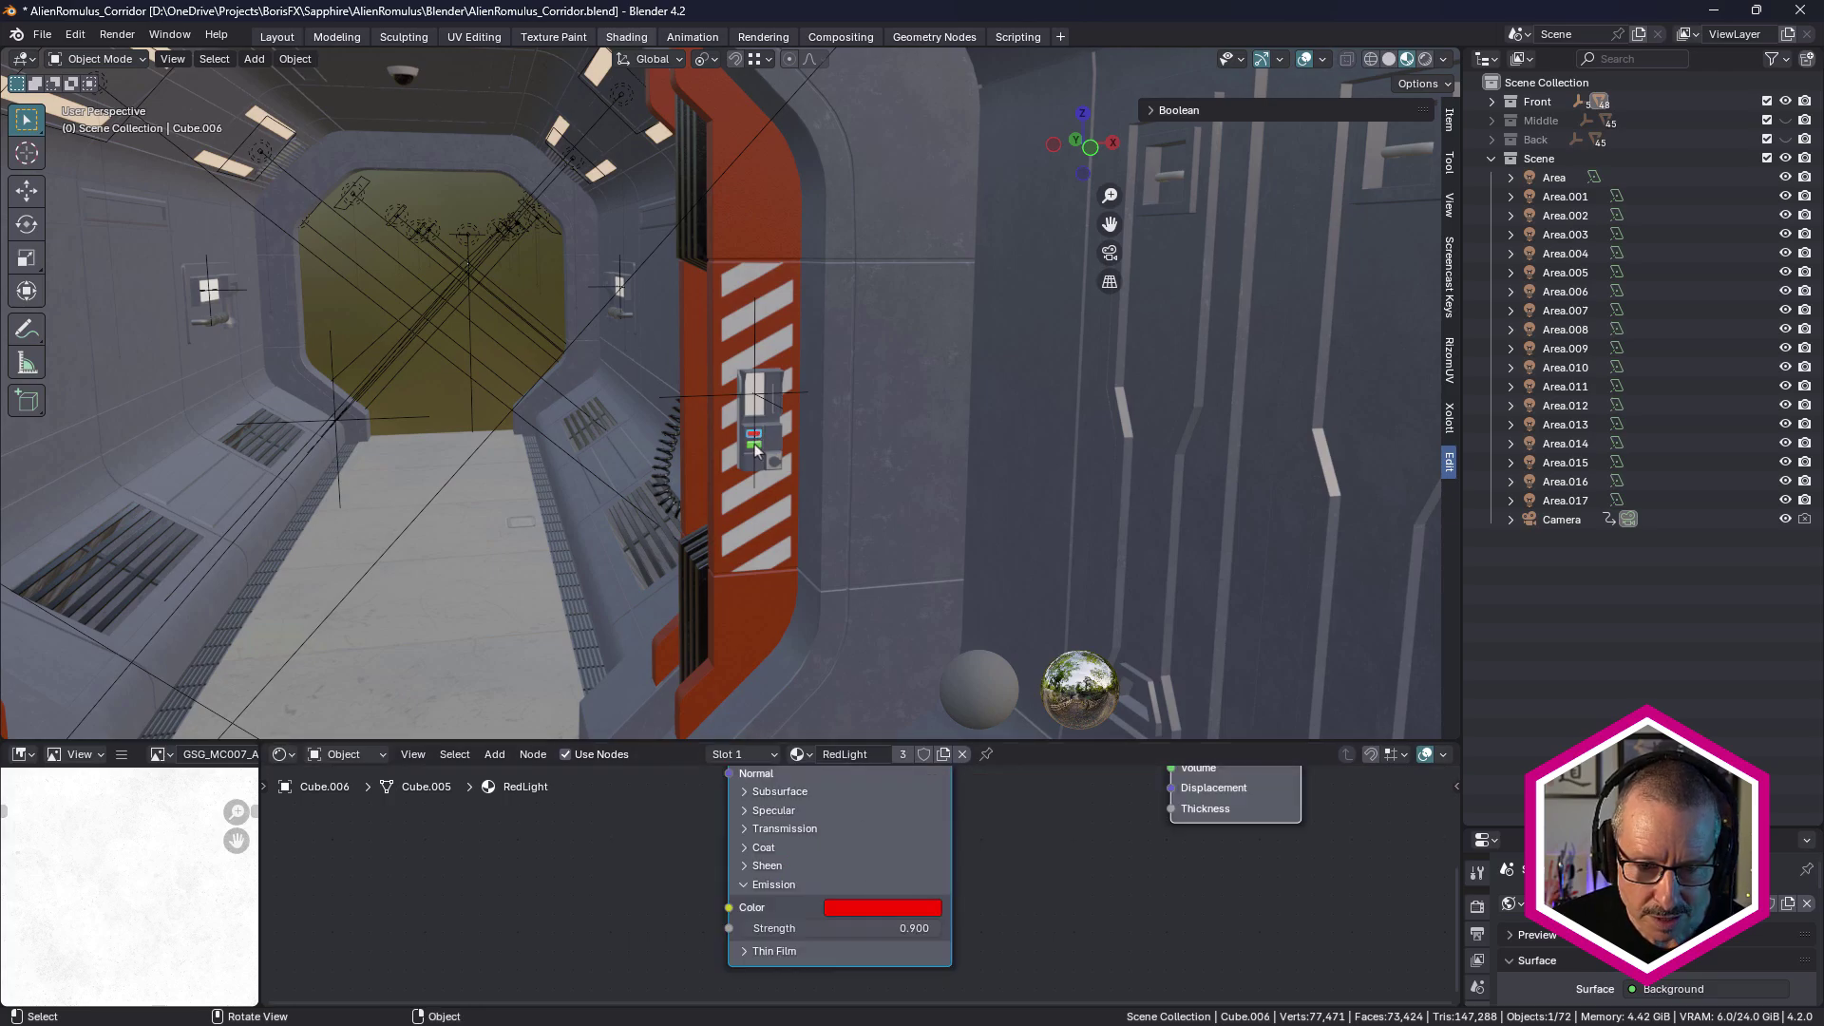
pyautogui.click(755, 446)
pyautogui.click(759, 397)
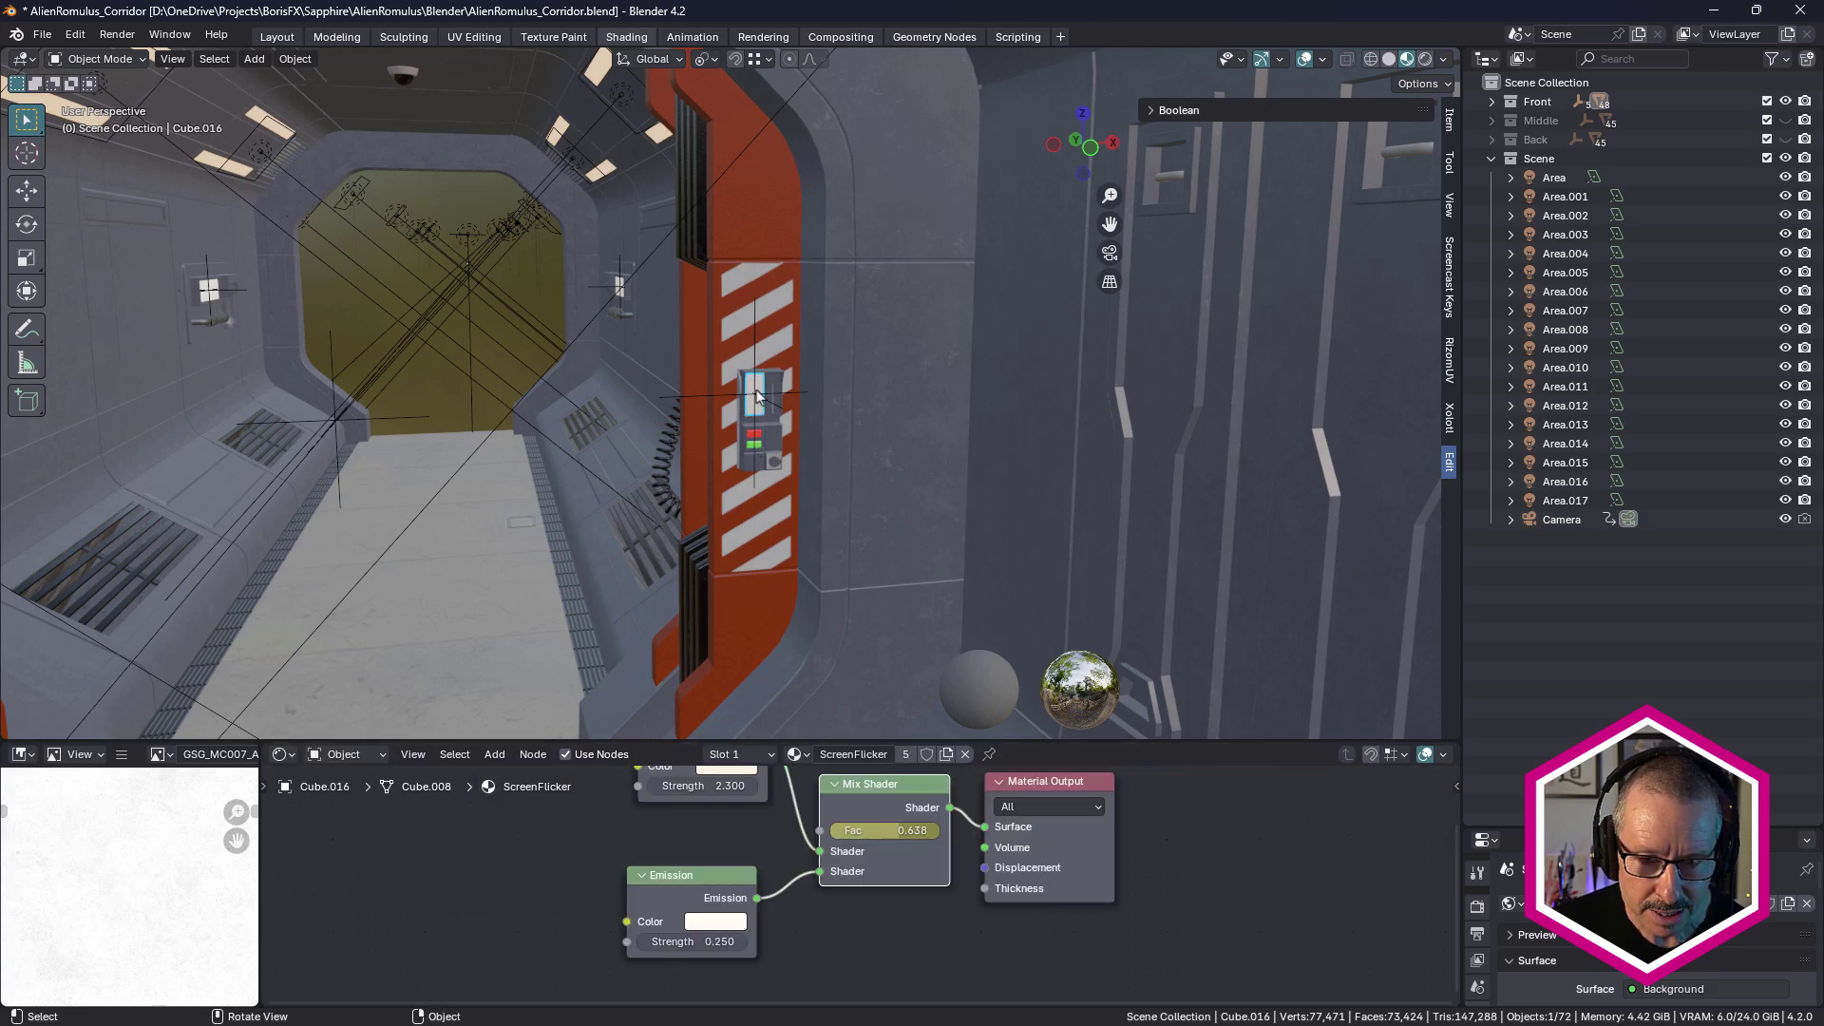
pyautogui.scroll(-2, 1156, 842)
pyautogui.moveTo(1160, 840); pyautogui.dragTo(1252, 862, button='middle')
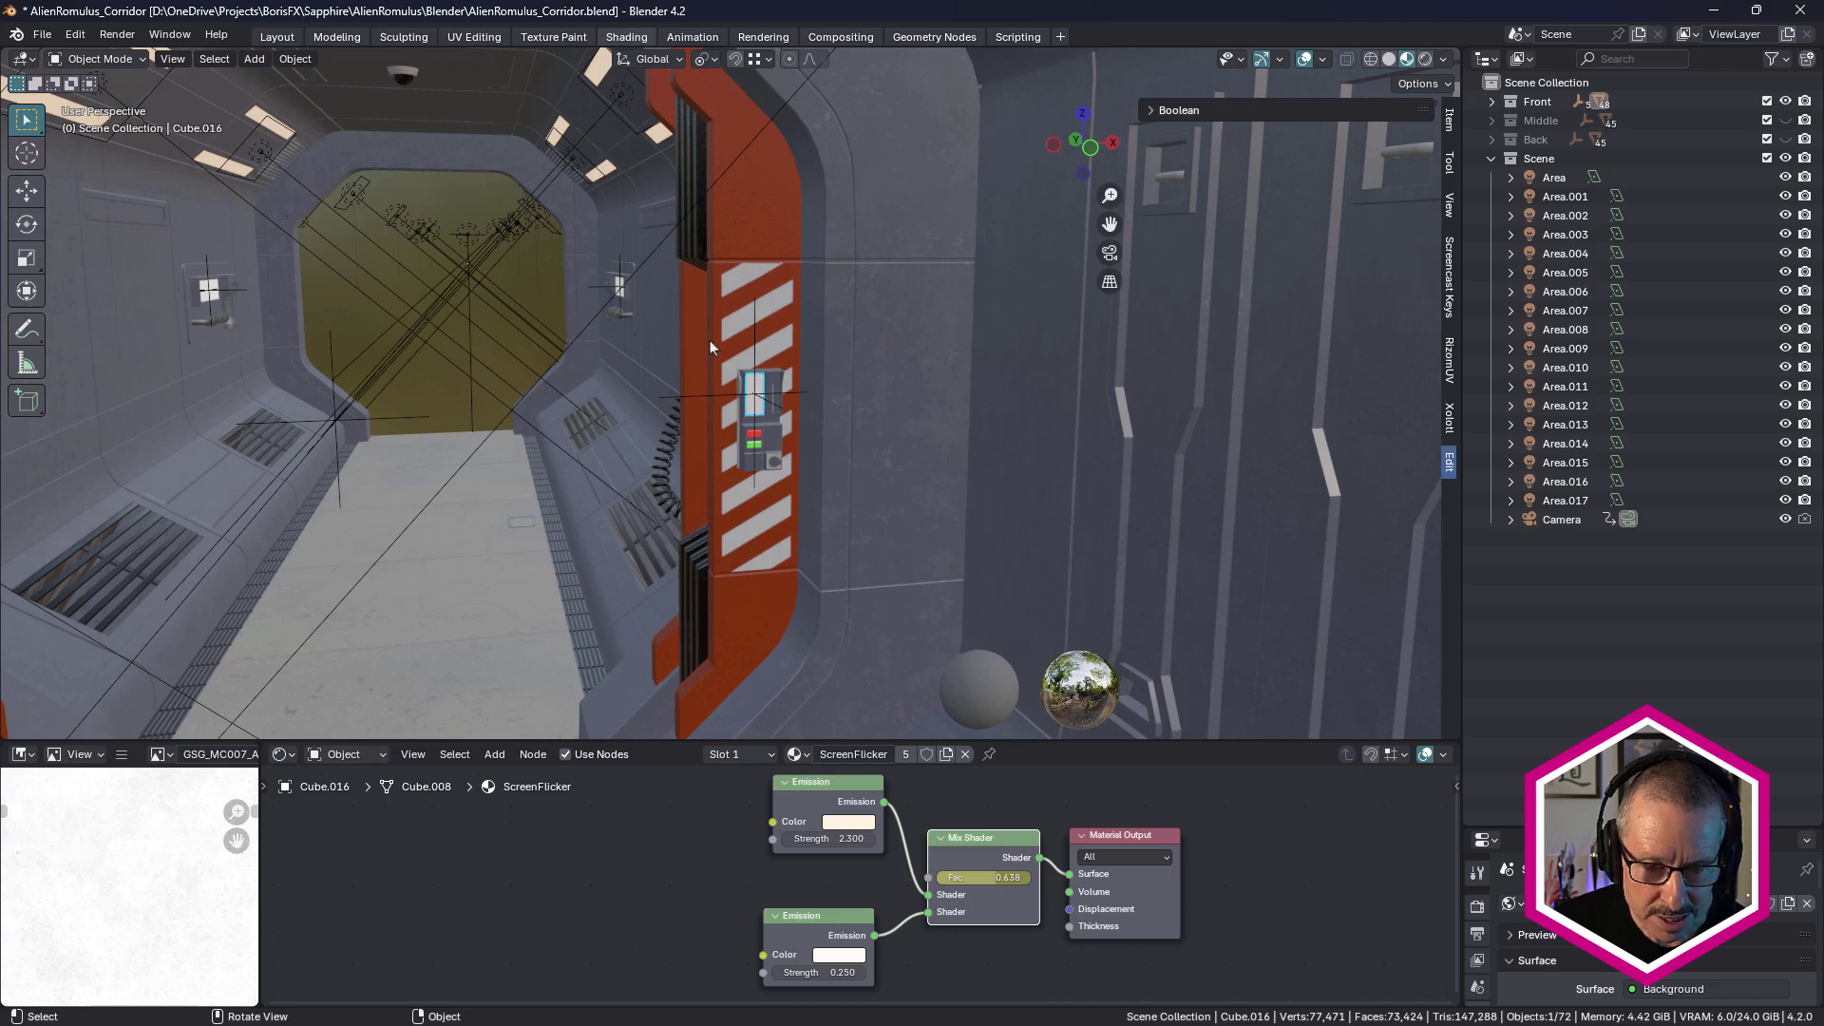
# Check the nearby area light, second screen and wall panels, then view the corridor's underside.
pyautogui.click(621, 288)
pyautogui.click(618, 286)
pyautogui.click(211, 291)
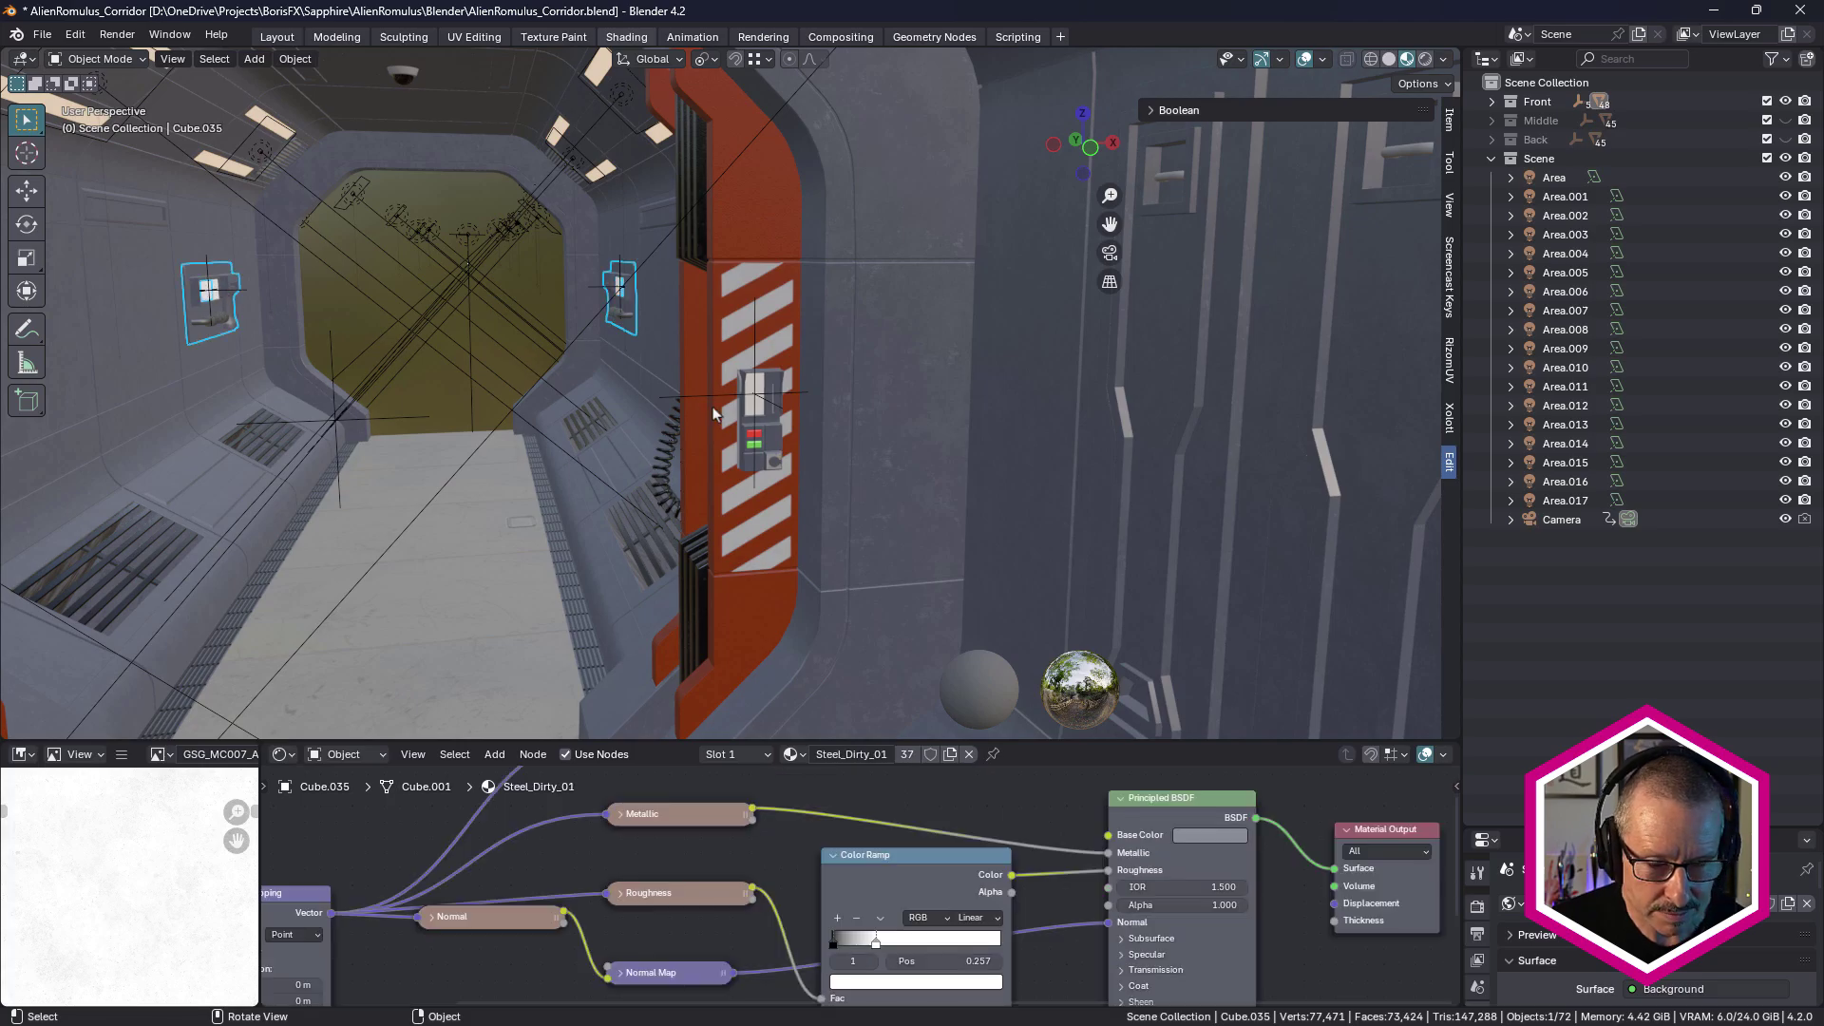
pyautogui.click(757, 390)
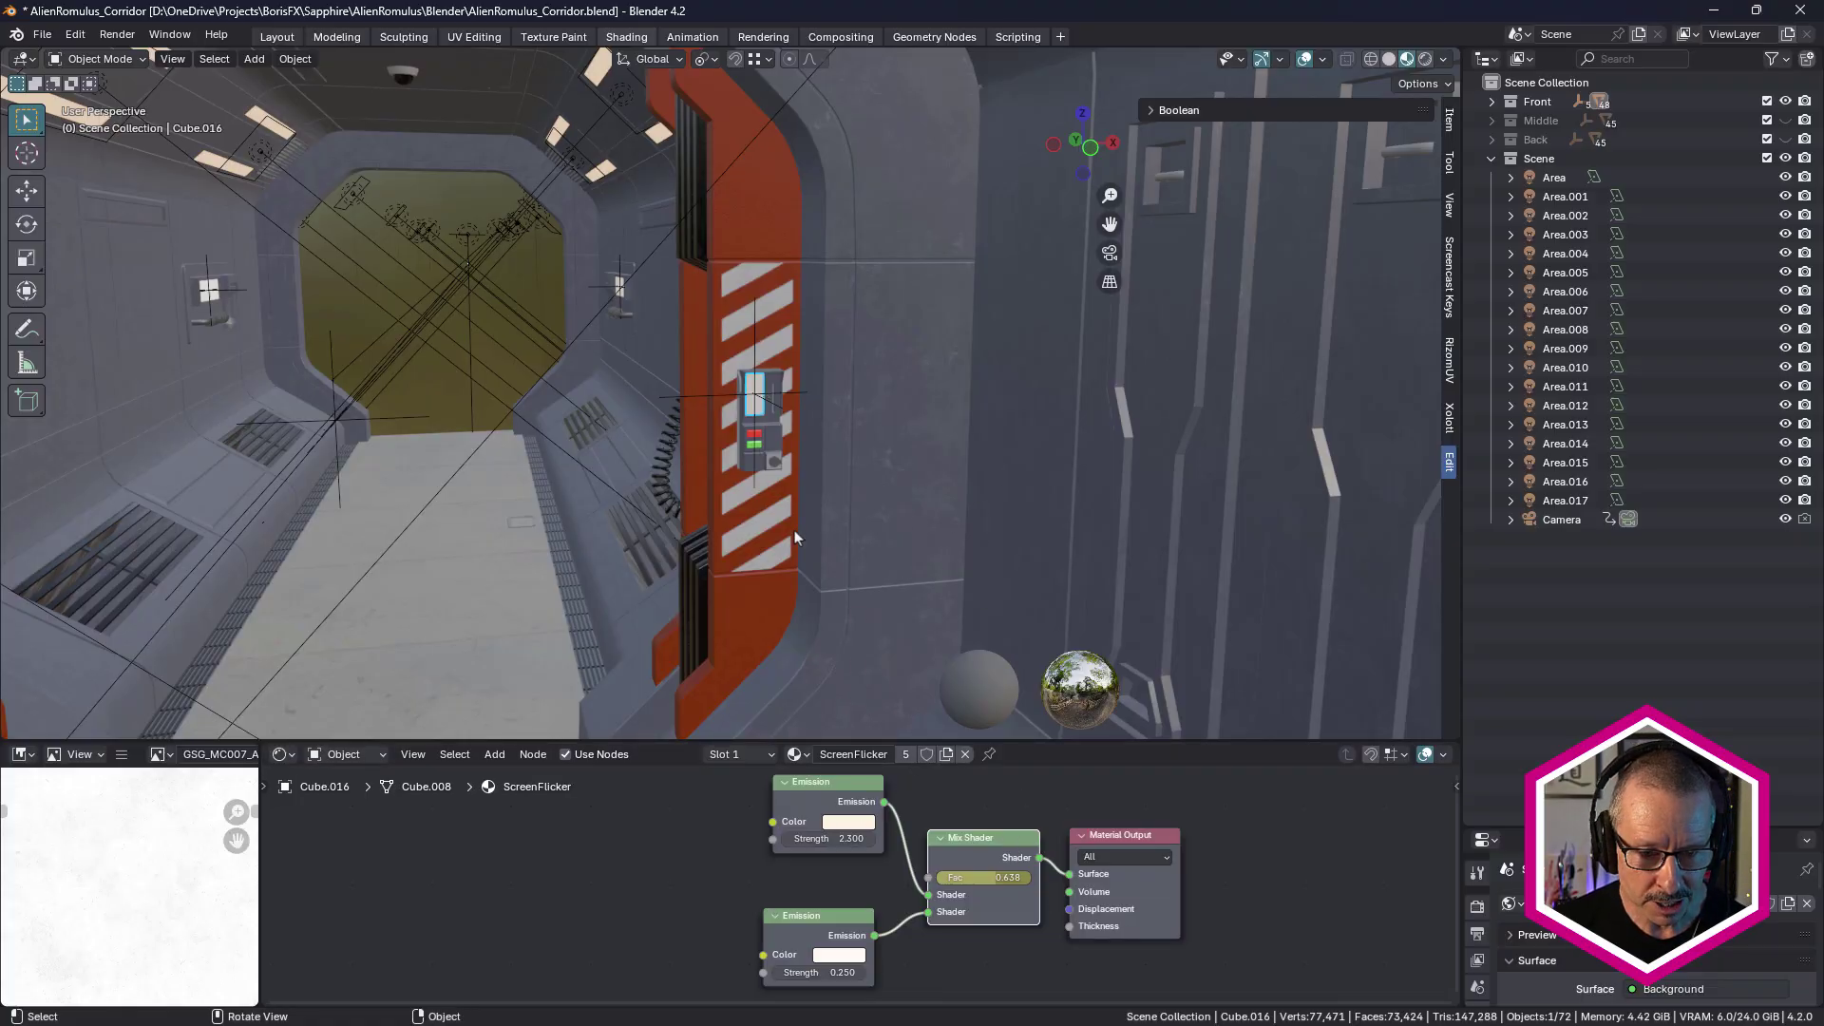
pyautogui.moveTo(765, 538); pyautogui.dragTo(687, 435, button='middle')
# Select the orange vent block and enlarge its Texture Coordinate, Mapping and Noise Texture nodes.
pyautogui.click(687, 432)
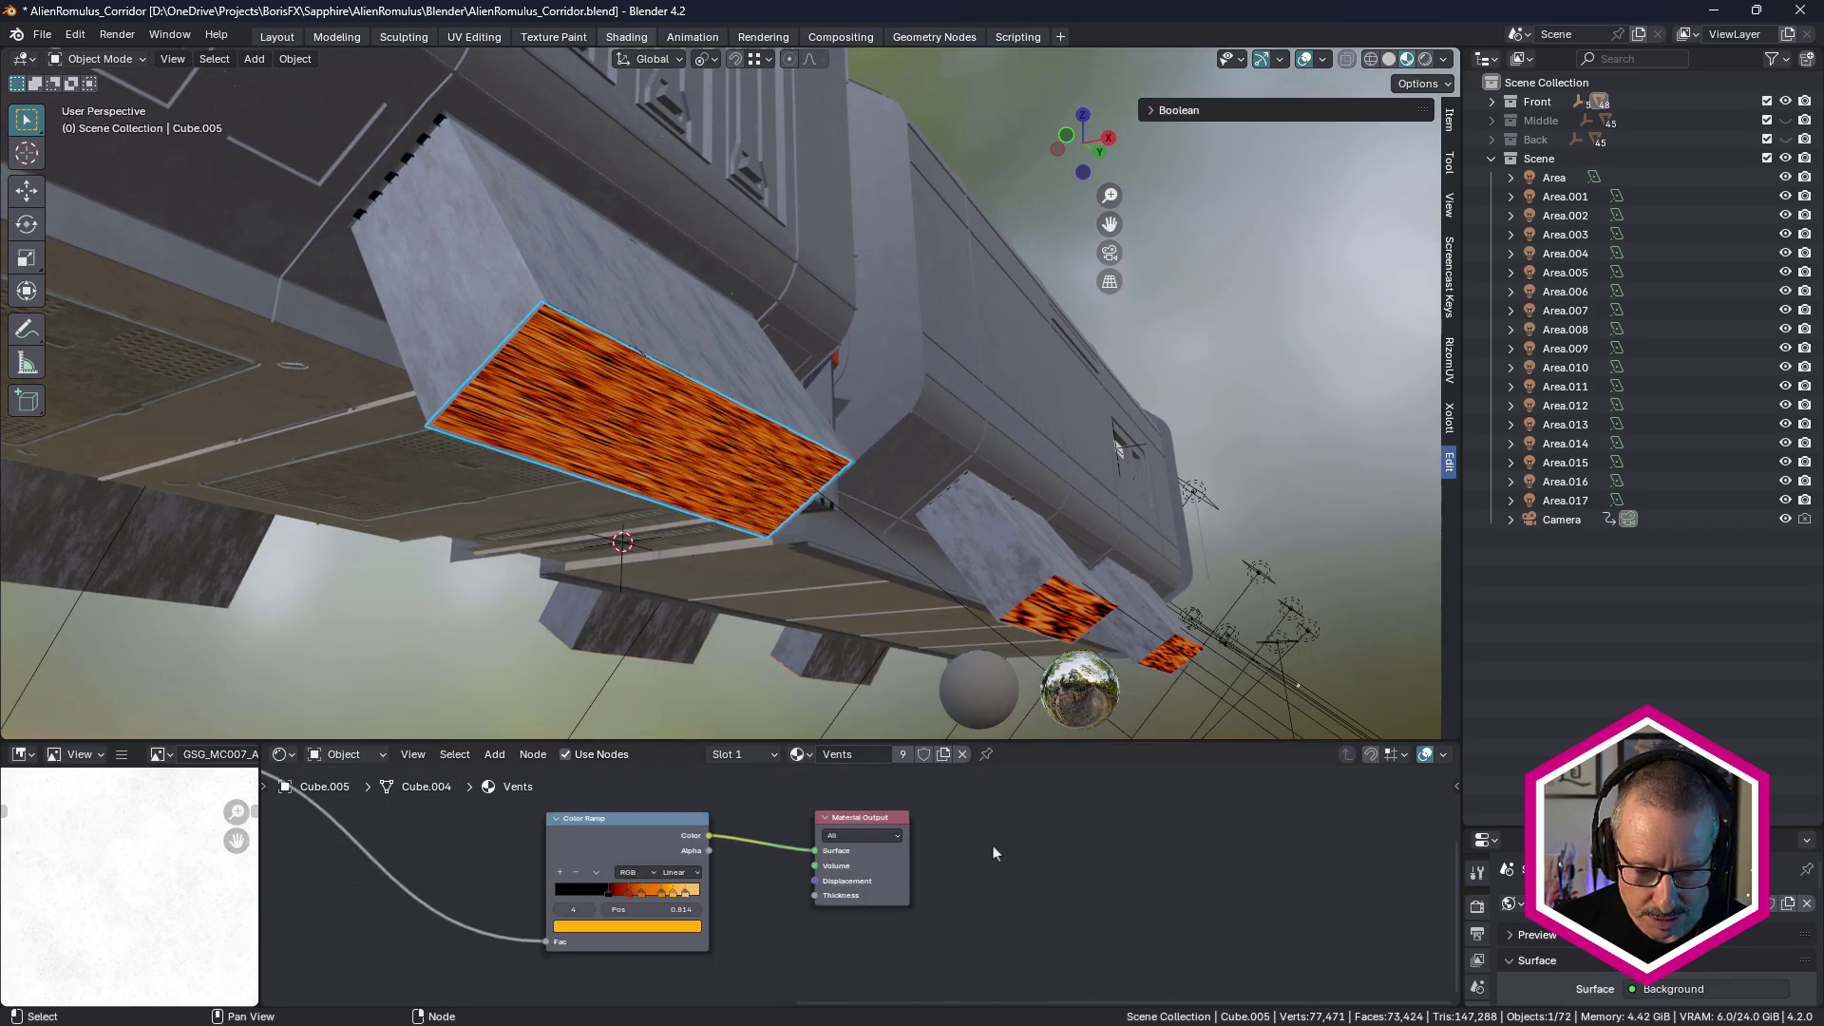
pyautogui.moveTo(985, 851); pyautogui.dragTo(1343, 872, button='middle')
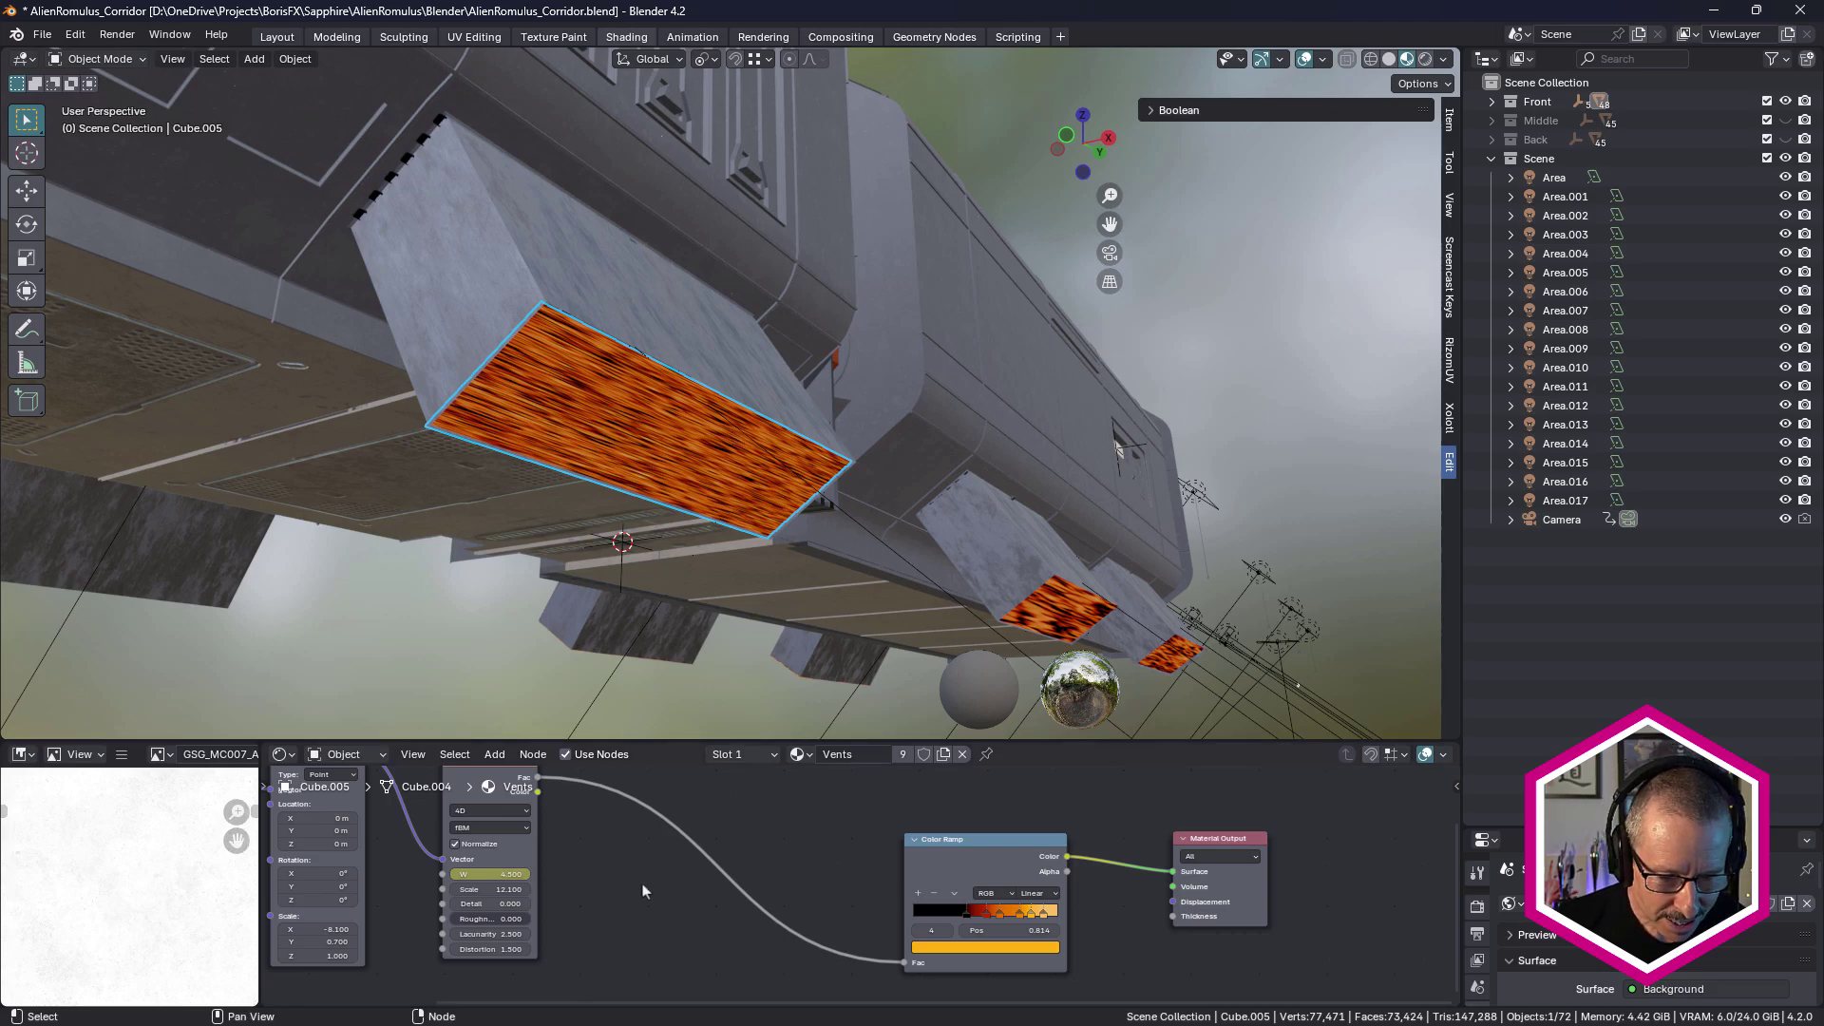
pyautogui.moveTo(653, 888); pyautogui.dragTo(874, 920, button='middle')
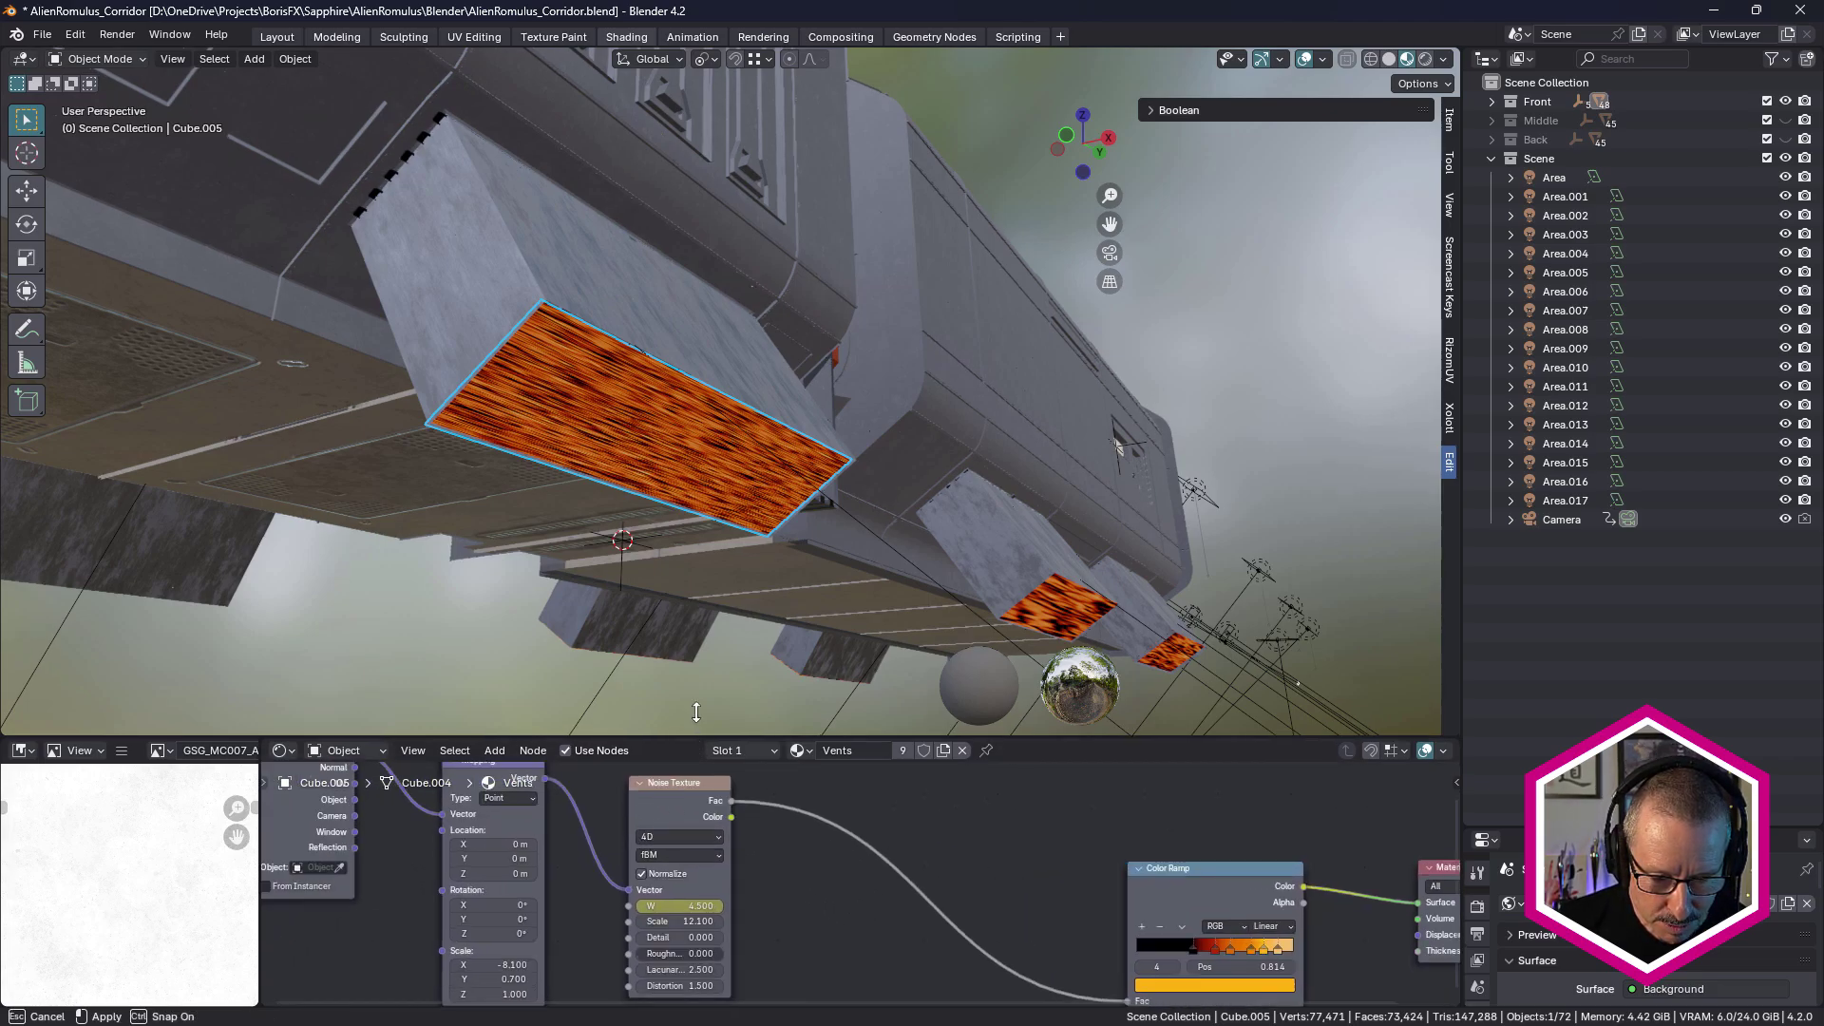
pyautogui.moveTo(695, 742); pyautogui.dragTo(698, 552)
pyautogui.scroll(4, 760, 722)
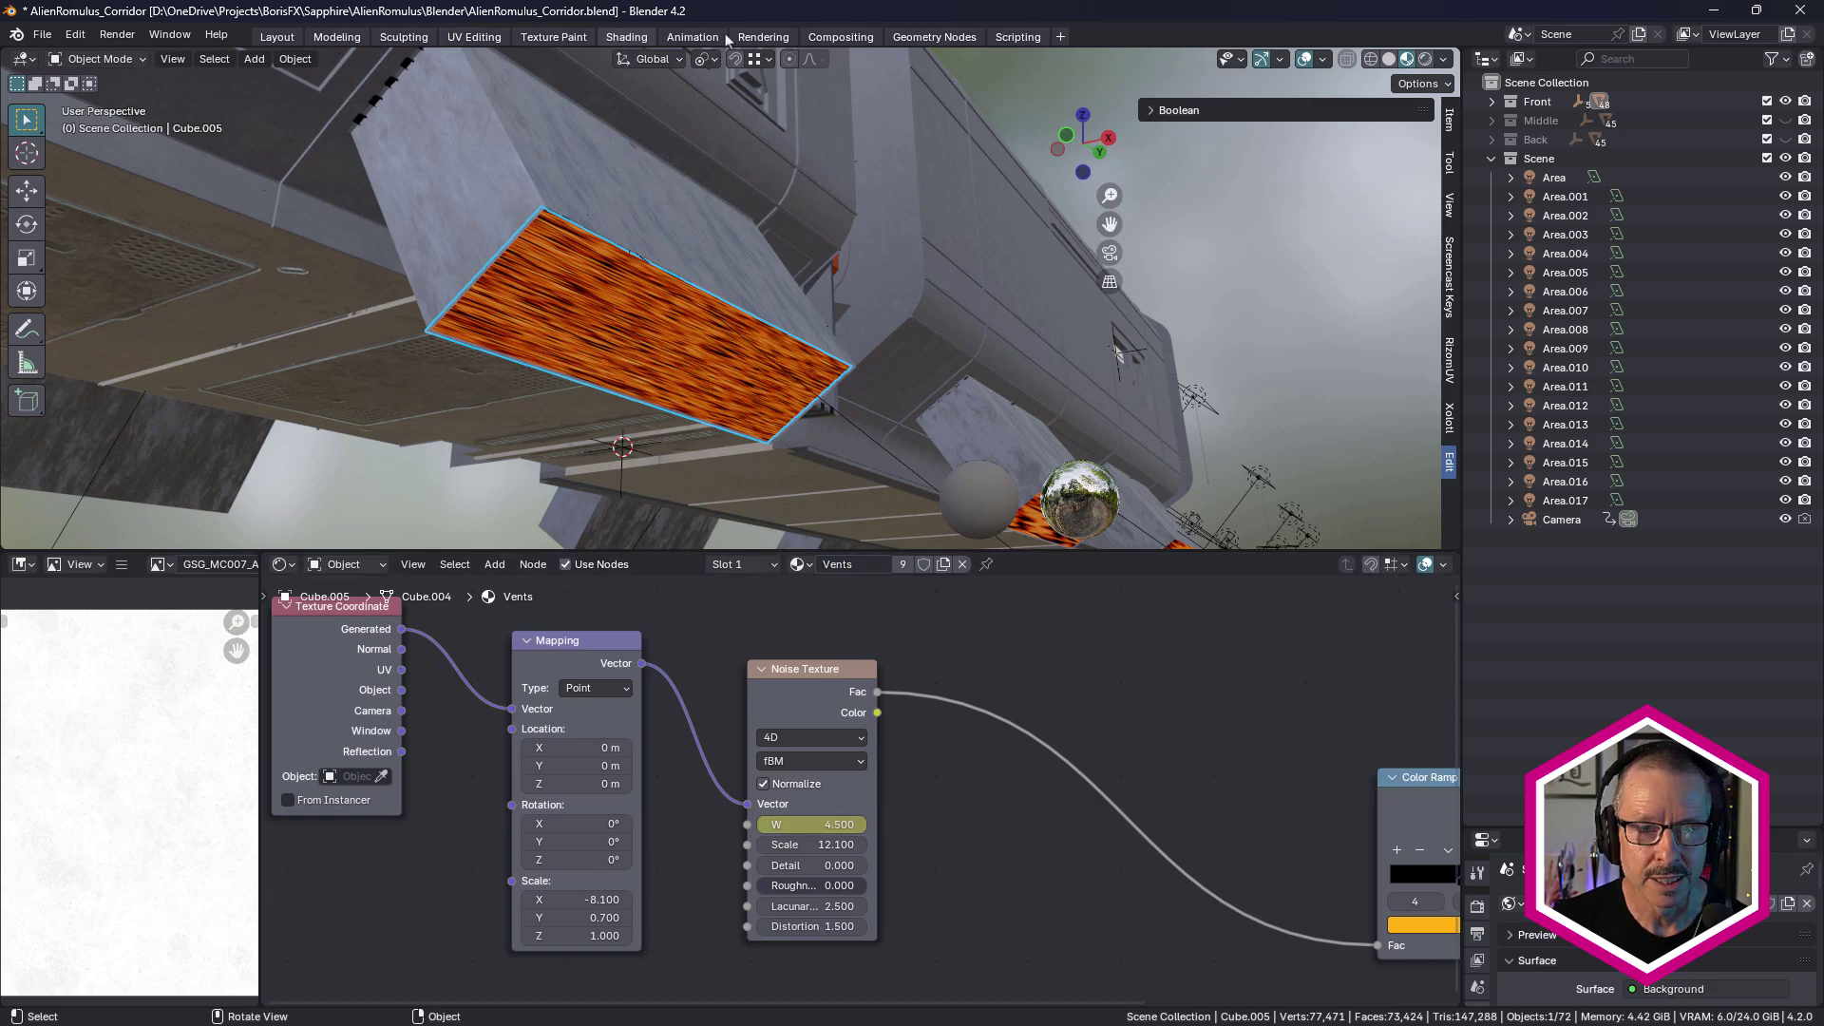
# In the Animation workspace, orbit the corridor and scrub the camera forward to frame 212, then play.
pyautogui.click(693, 37)
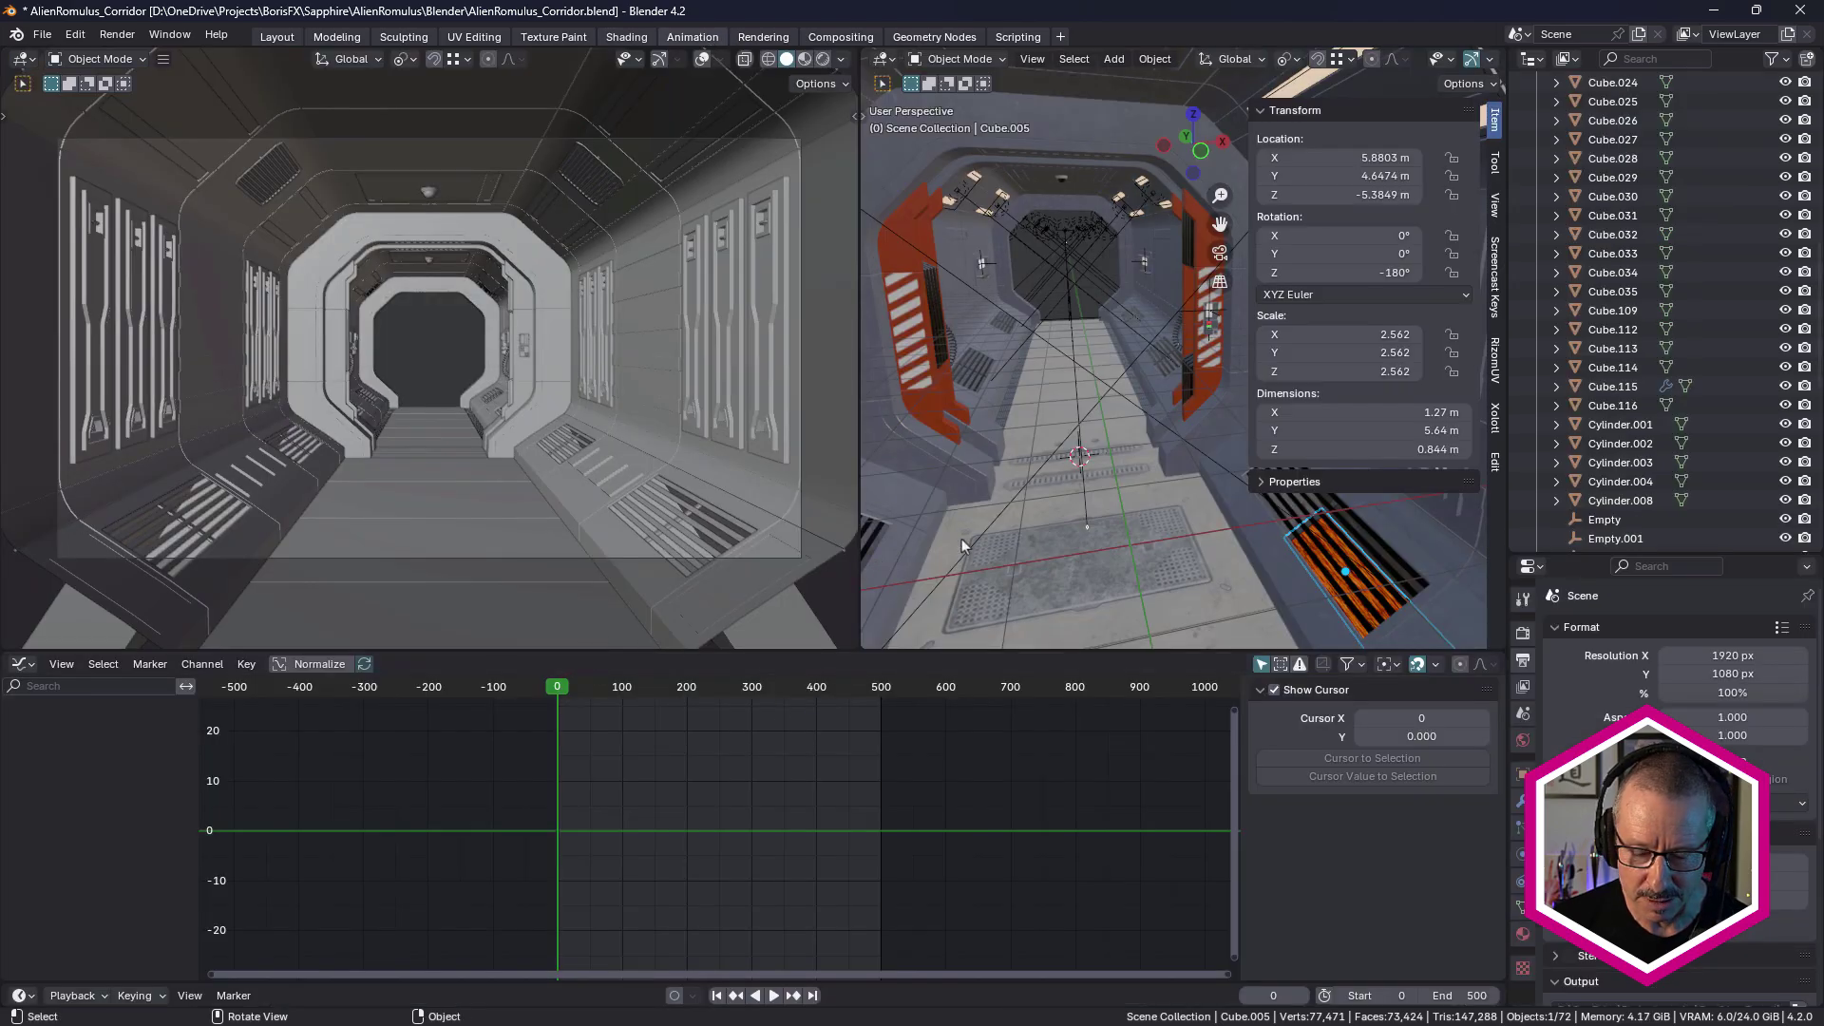
pyautogui.moveTo(1147, 555); pyautogui.dragTo(1030, 462, button='middle')
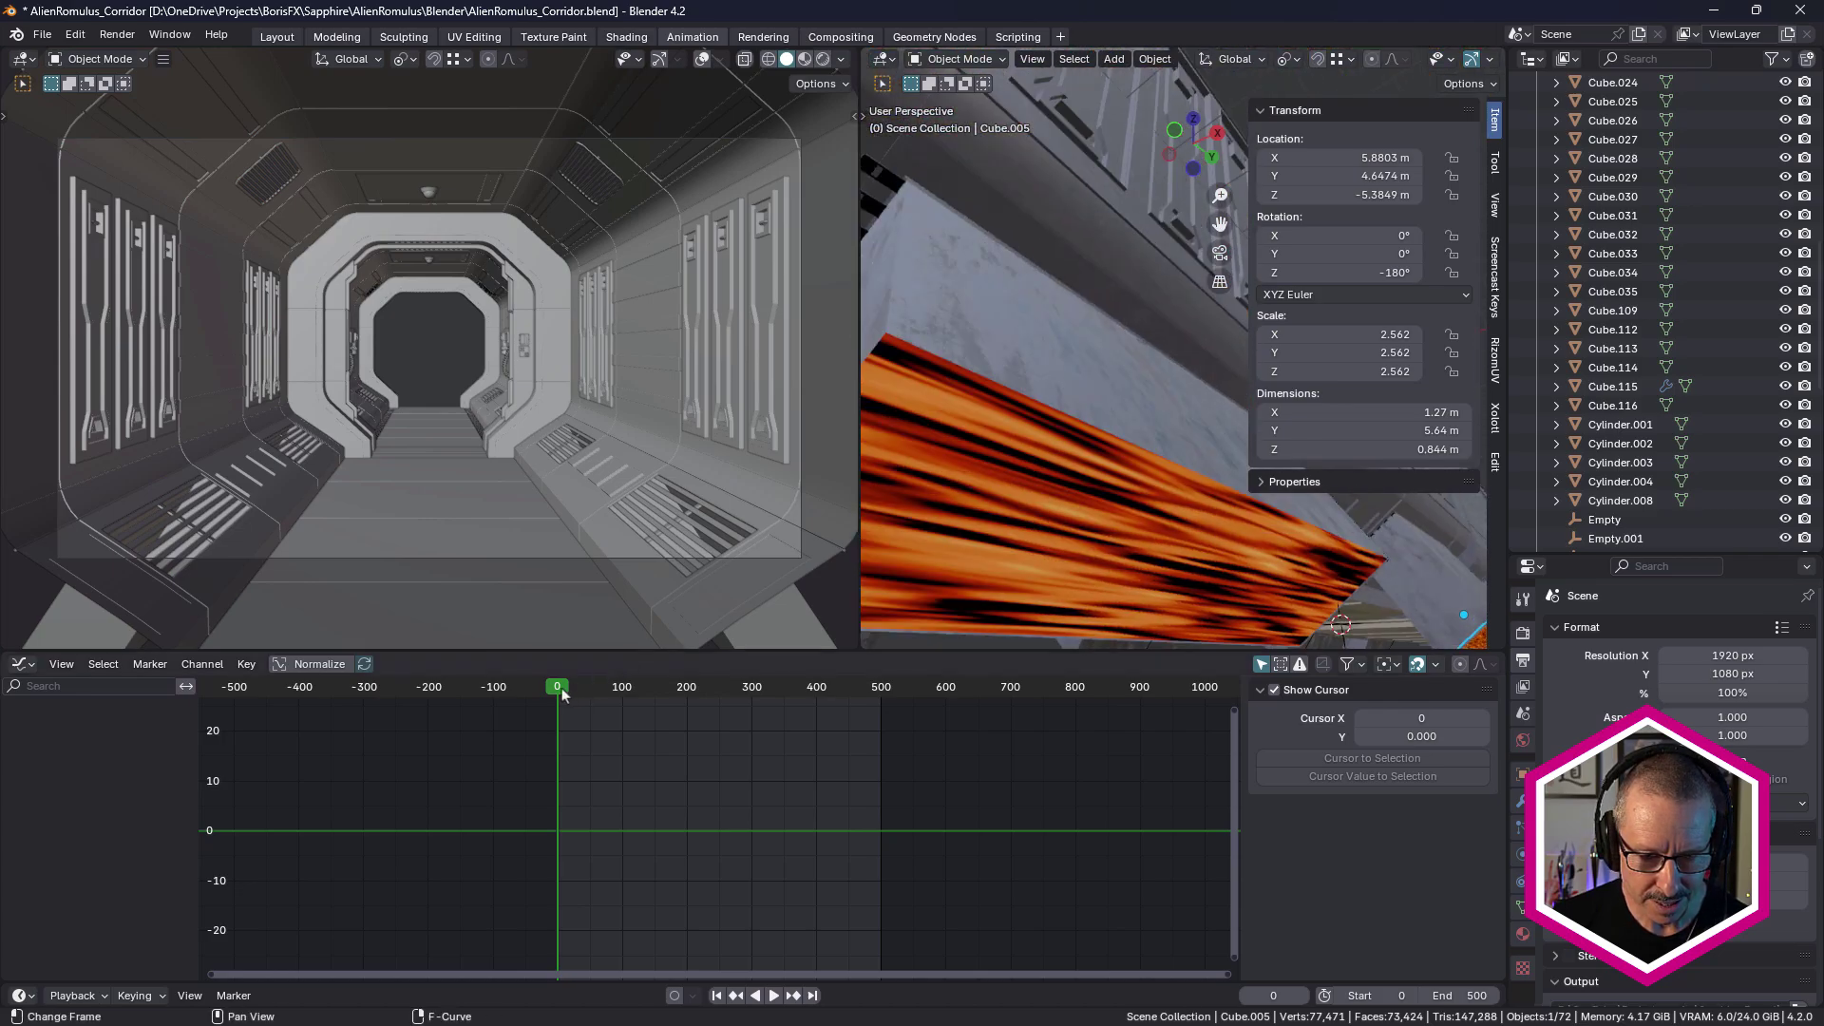
pyautogui.moveTo(561, 688); pyautogui.dragTo(694, 694)
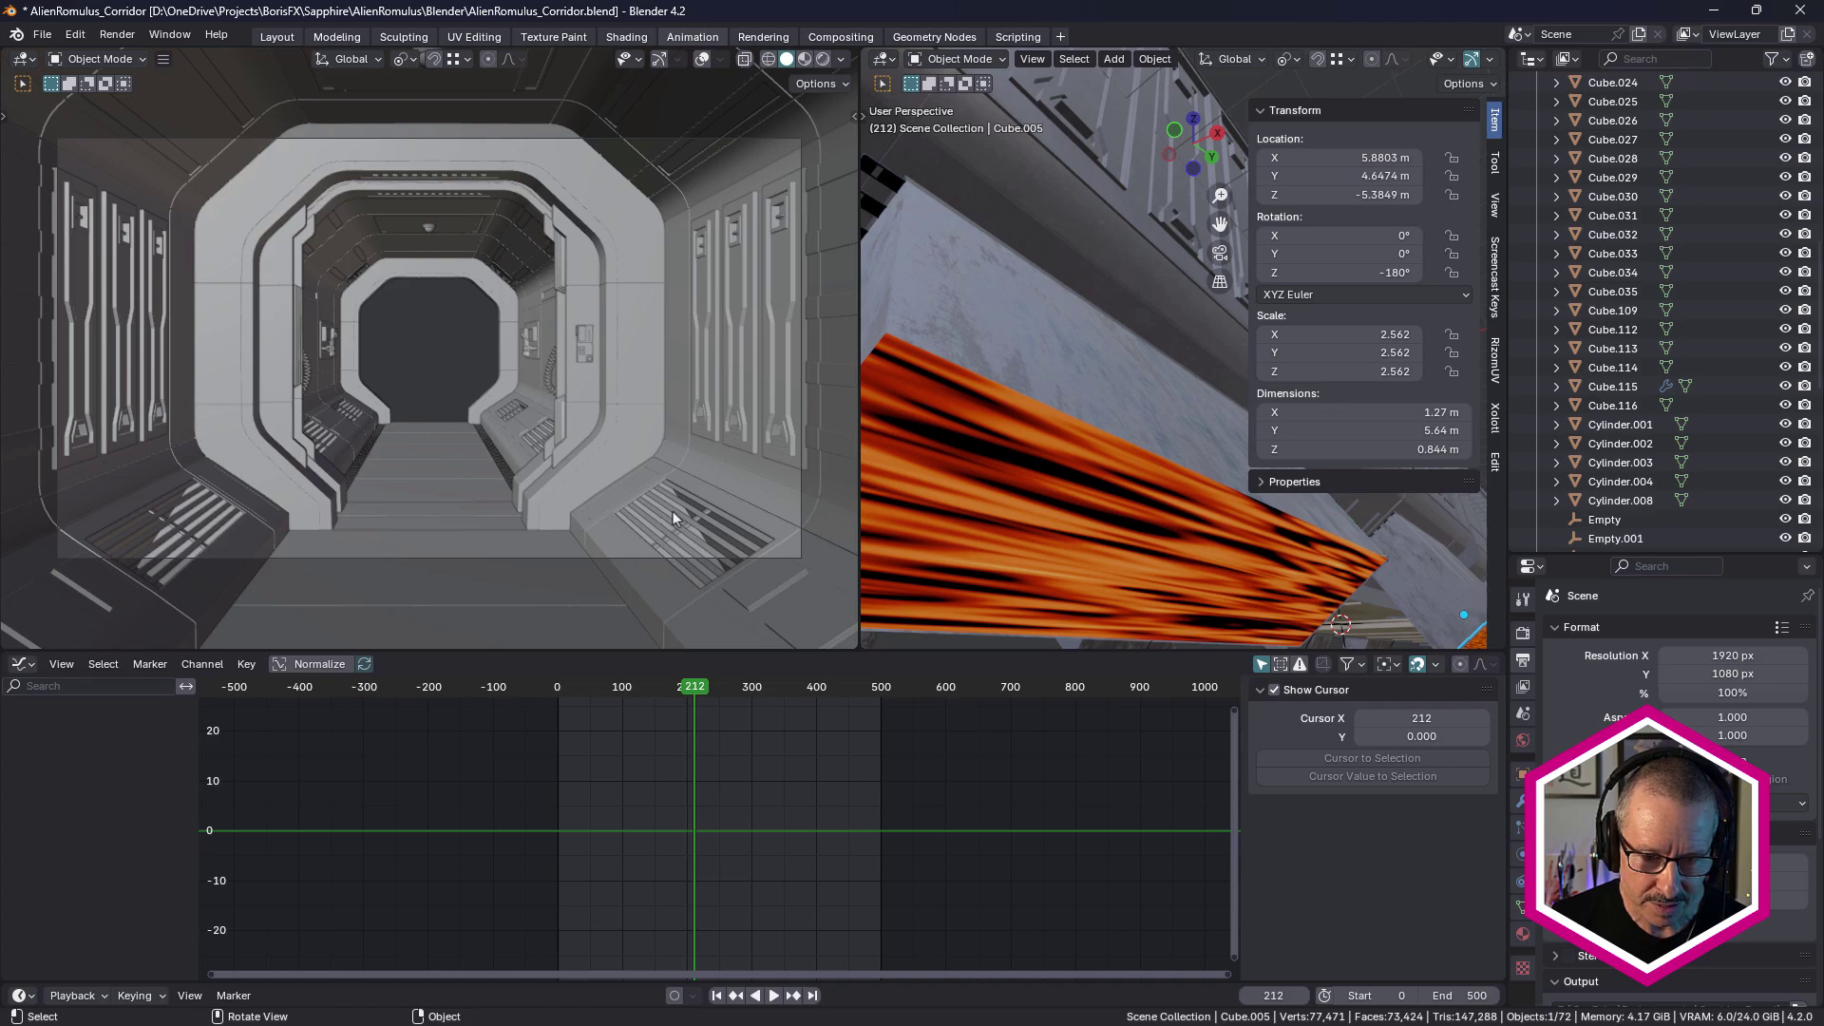
pyautogui.press('space')
# Hide every Area light in the Outliner to compare the rendered lighting, then restore them.
pyautogui.click(684, 692)
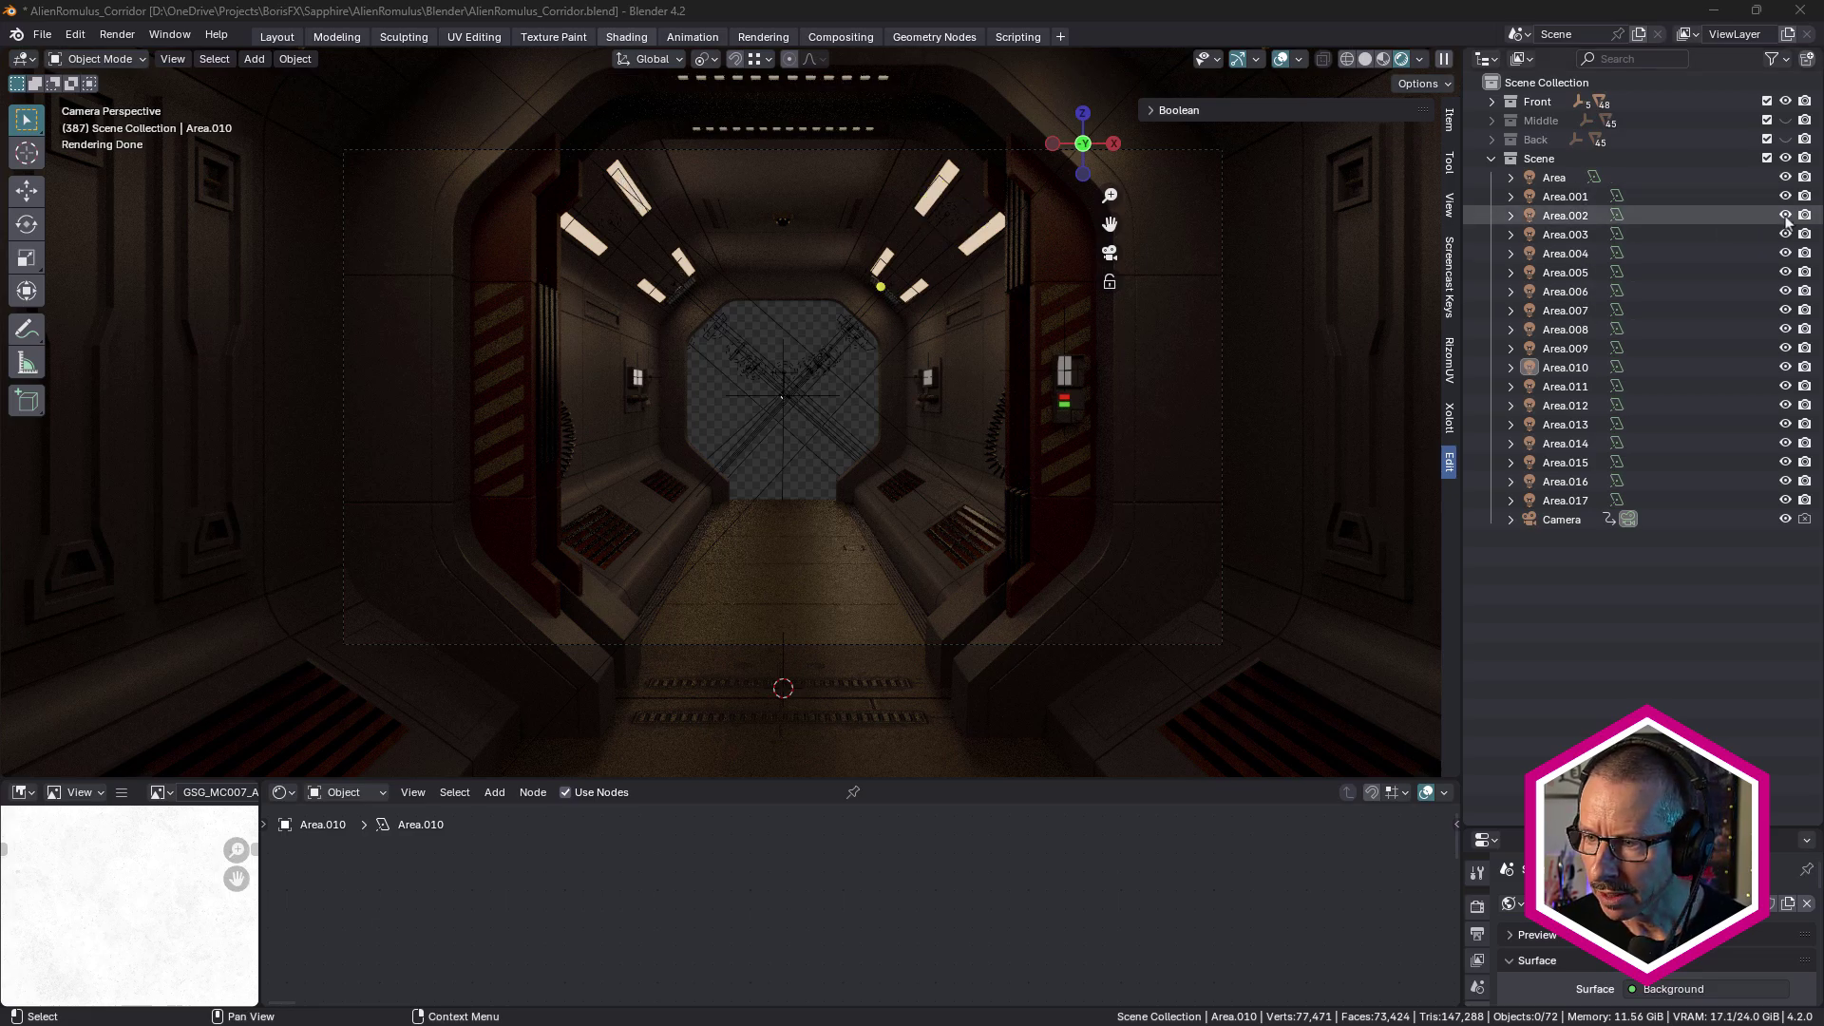
pyautogui.click(1786, 180)
pyautogui.moveTo(1788, 187); pyautogui.dragTo(1788, 503)
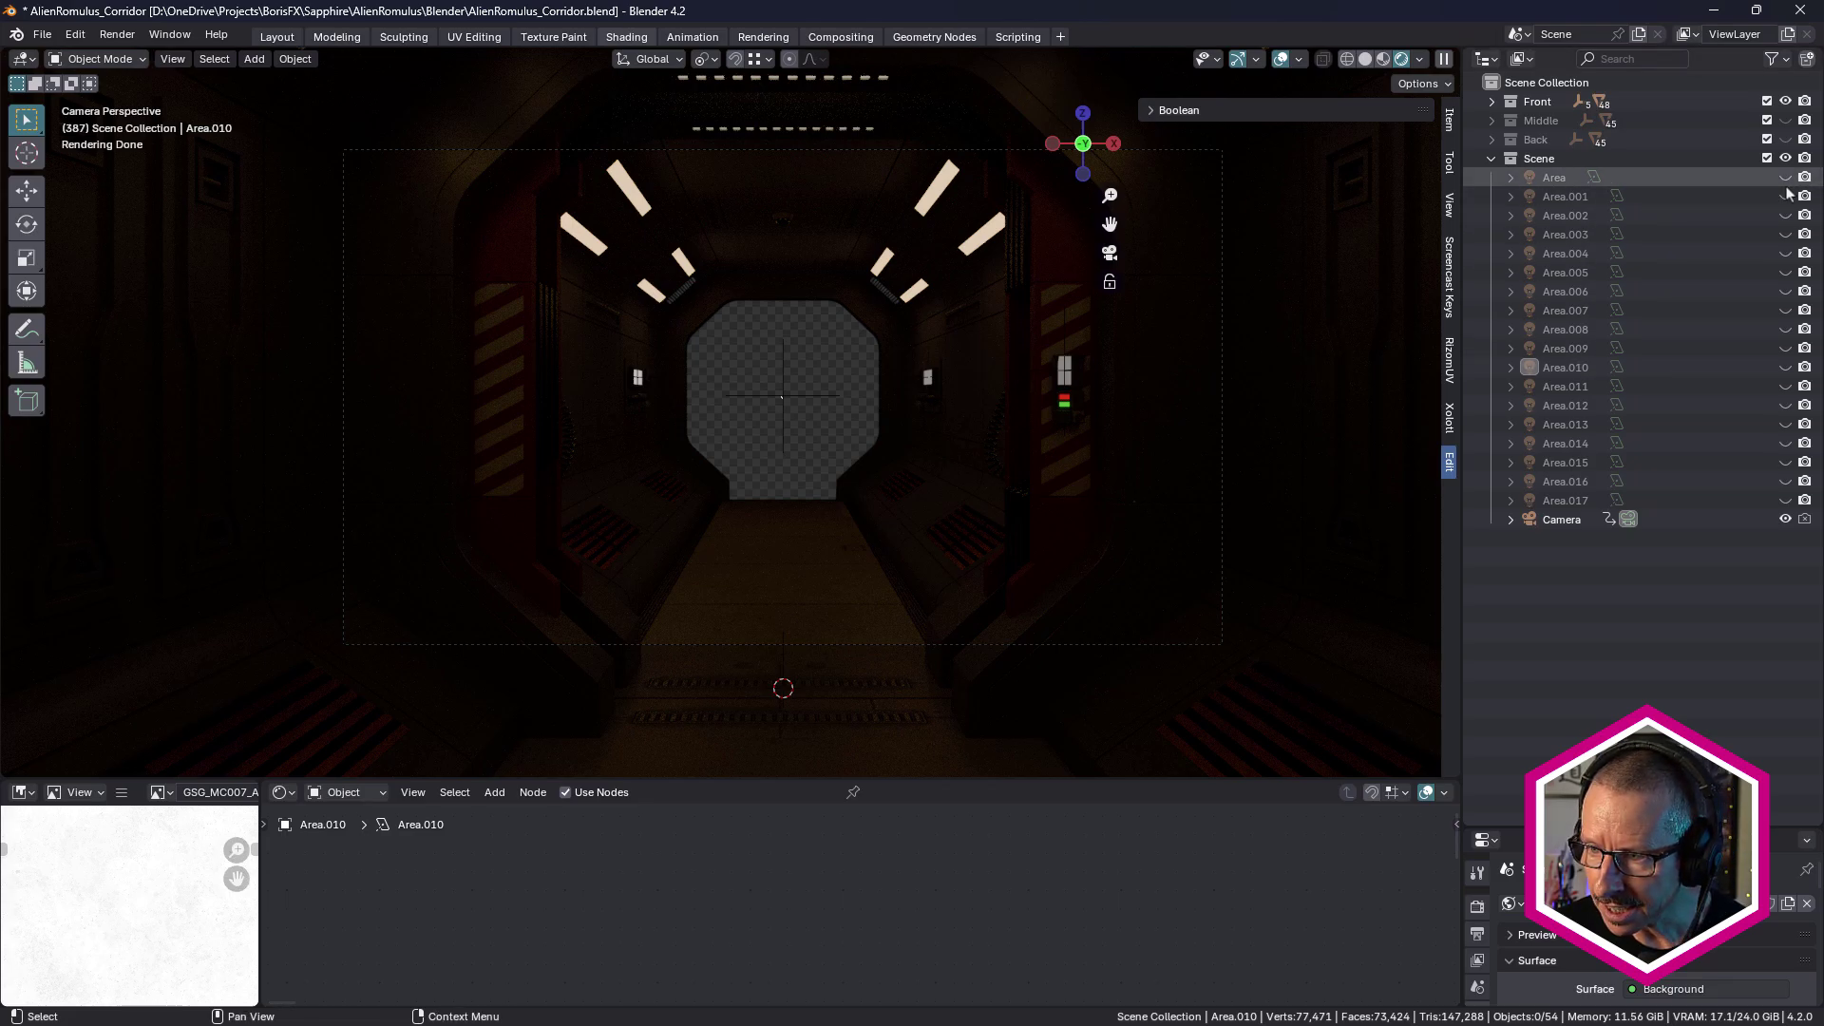
pyautogui.moveTo(1786, 179); pyautogui.dragTo(1786, 502)
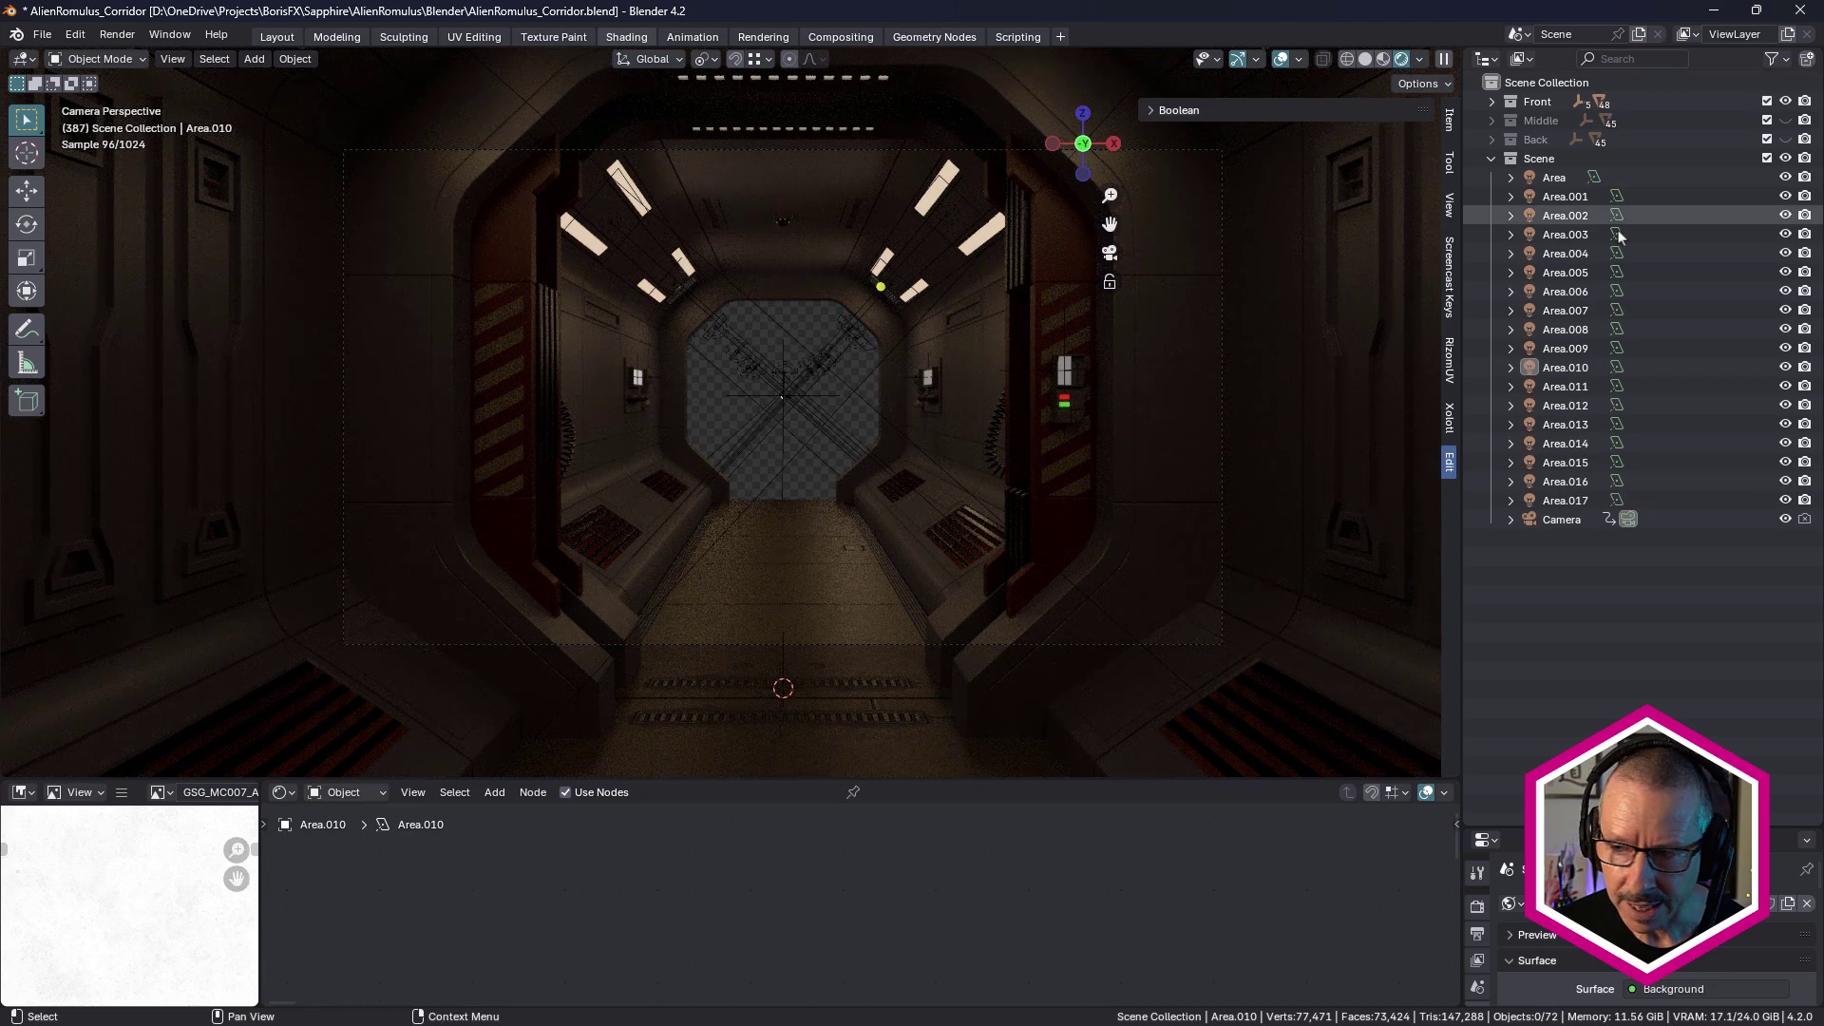
# Select the Area.006 light, the corridor wall mesh and the ceiling light Area.010.
pyautogui.click(1615, 292)
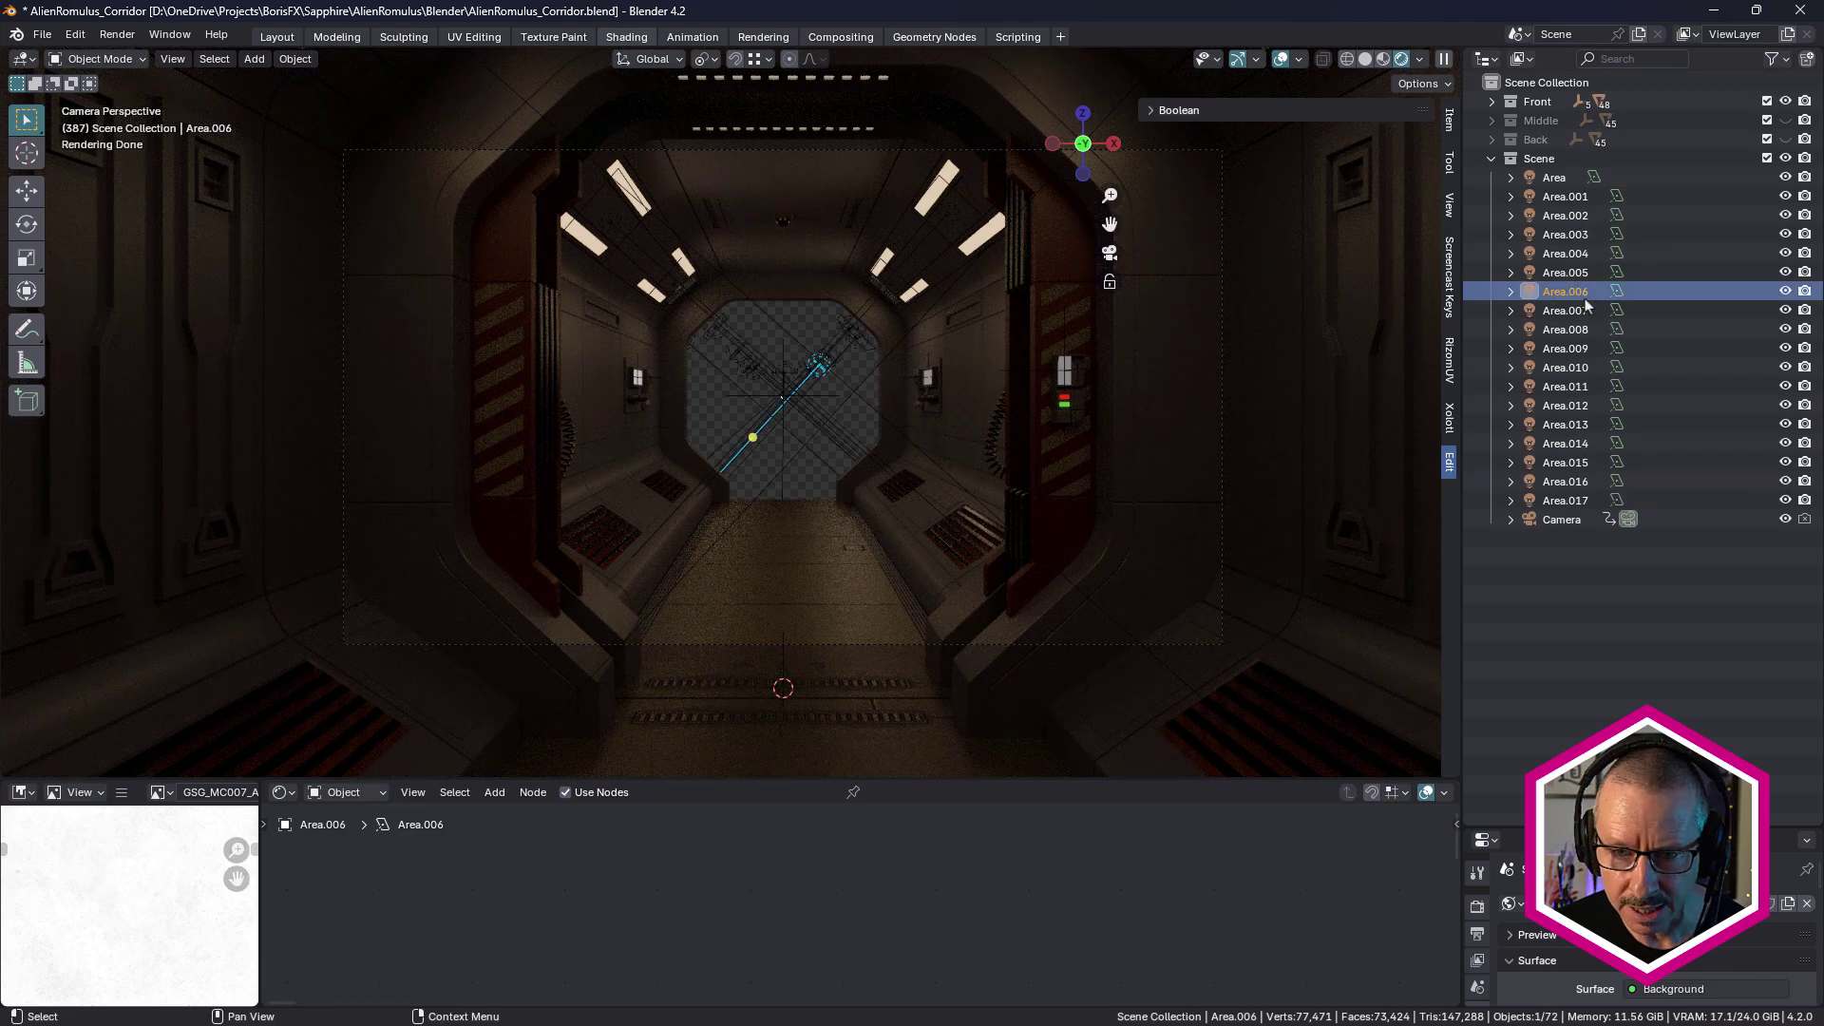
pyautogui.click(967, 232)
pyautogui.click(950, 215)
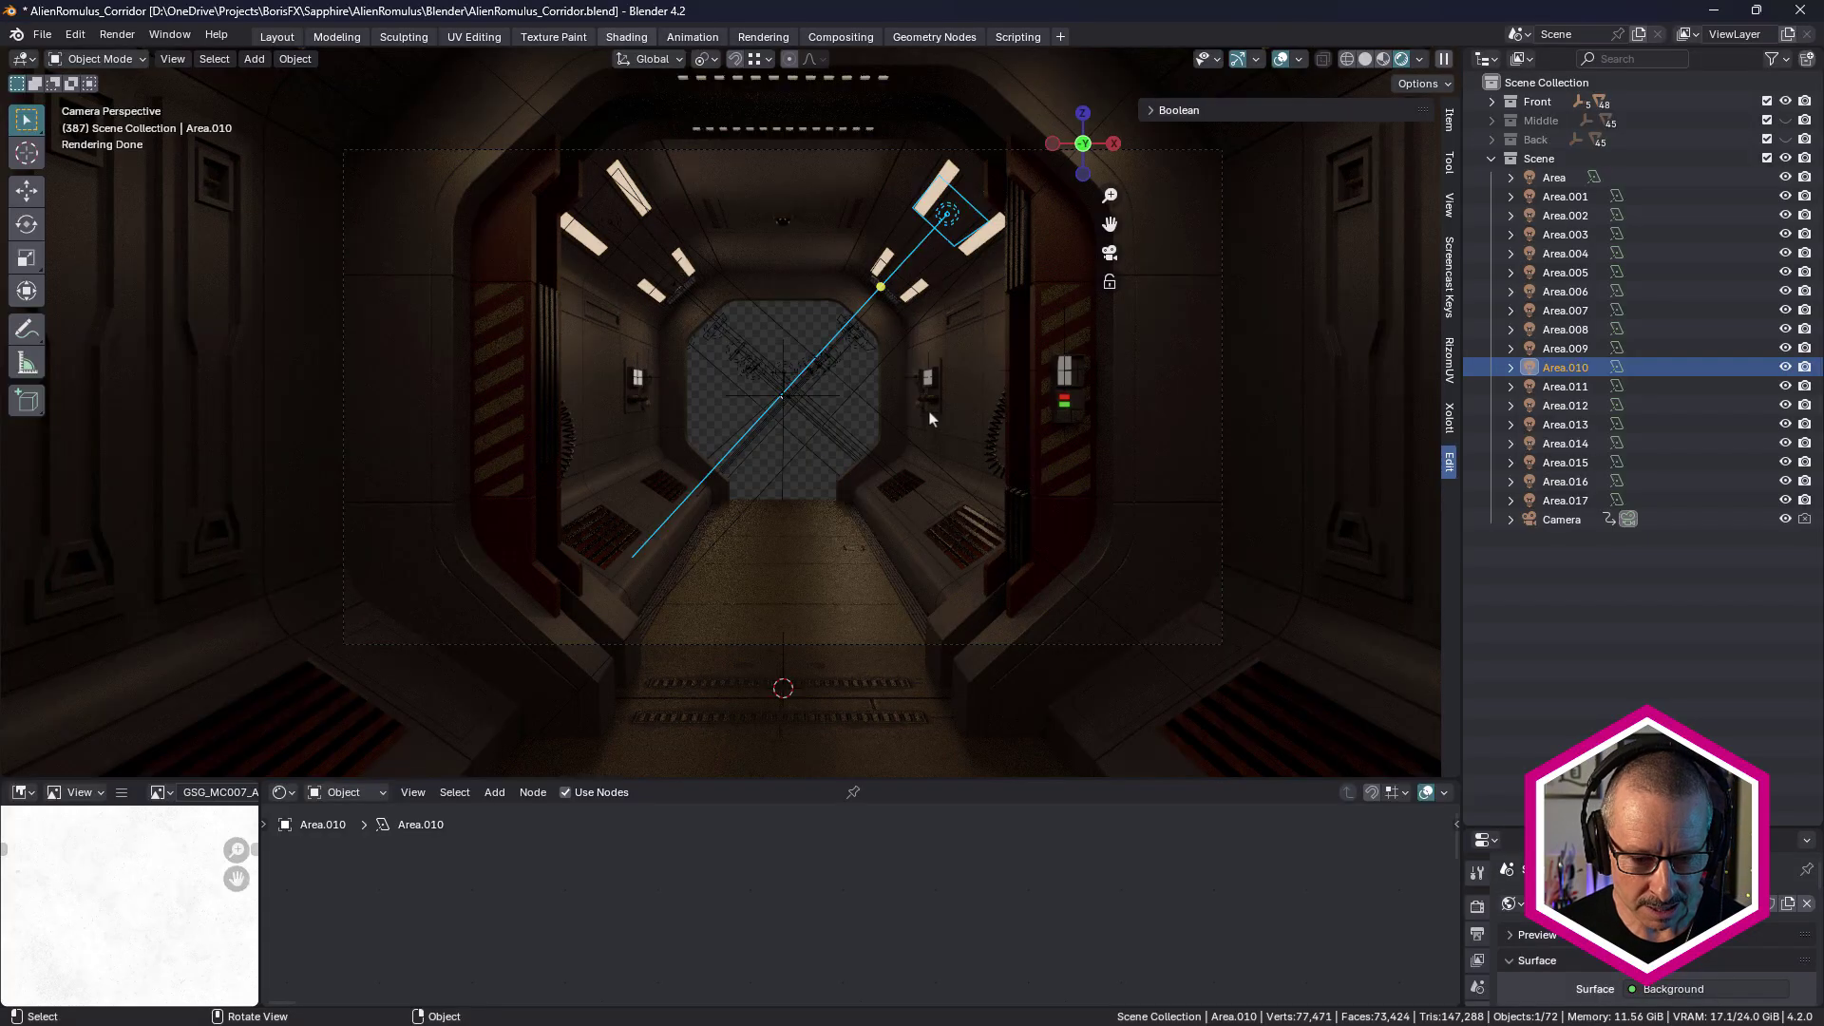
# Show the camera's animation curve from a free solid-shaded view, scrubbing back to frame 288.
pyautogui.click(696, 42)
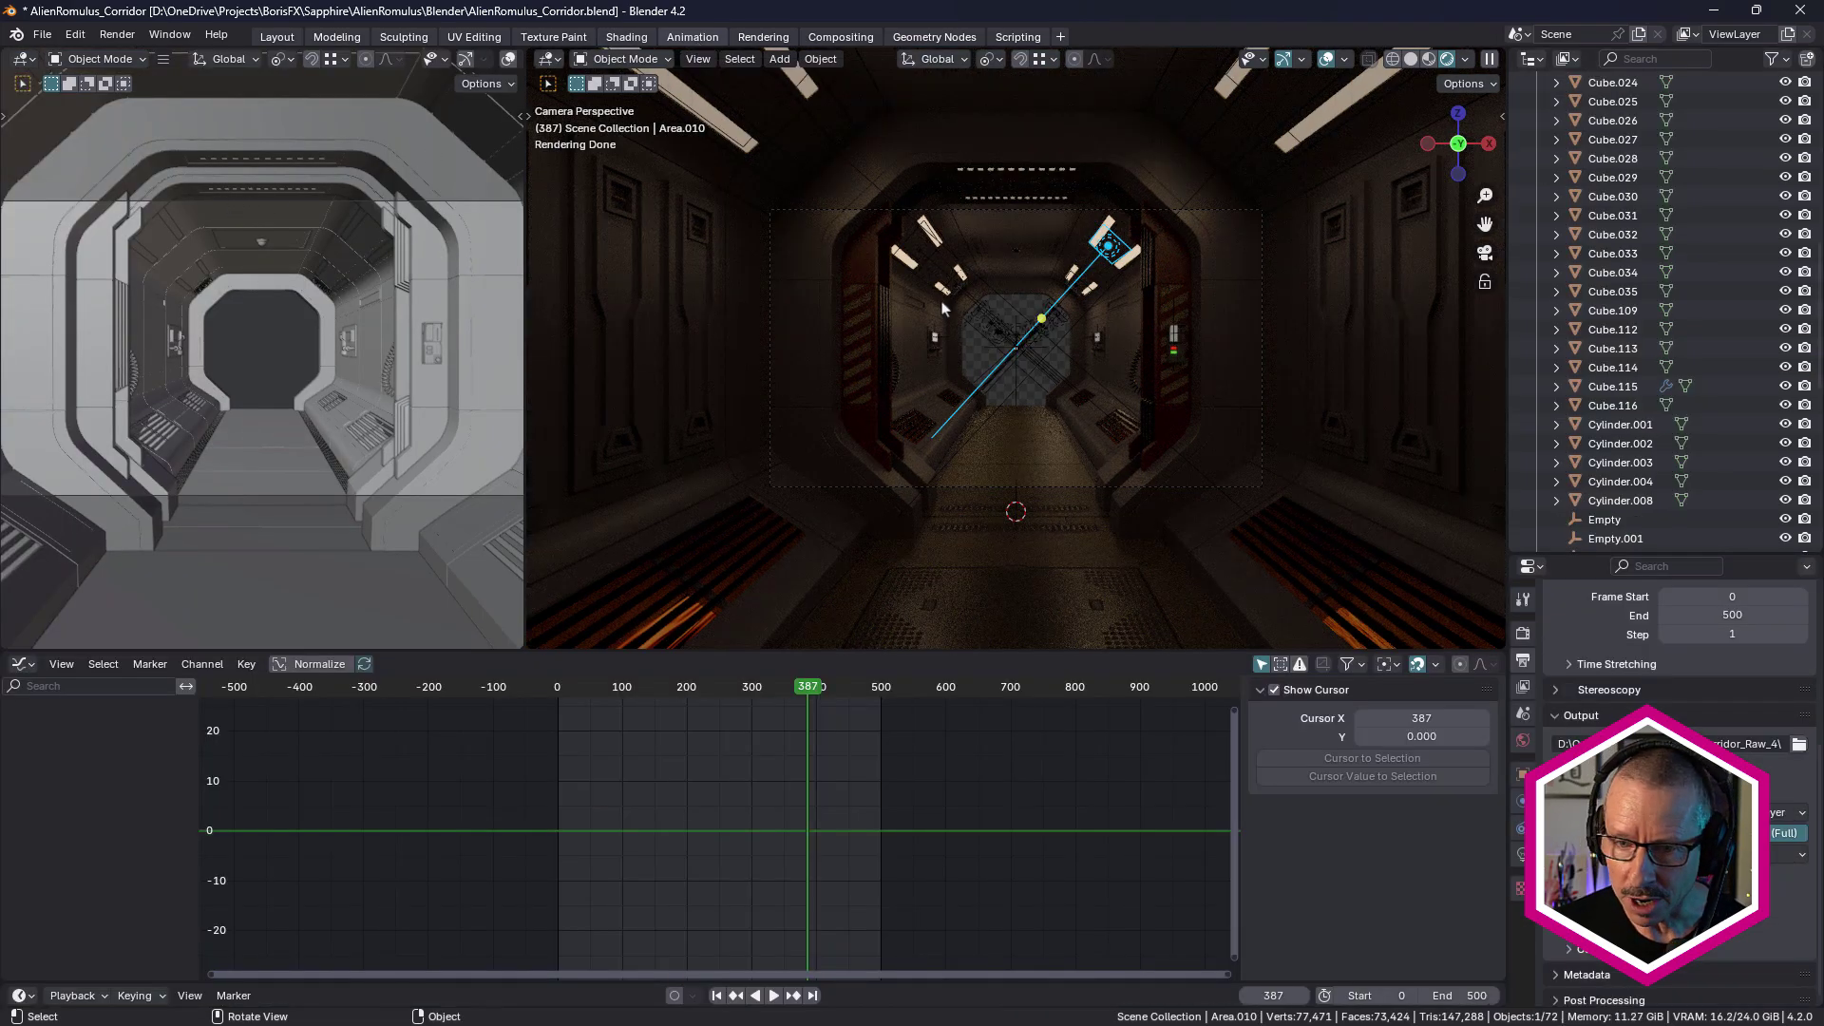
pyautogui.click(1485, 255)
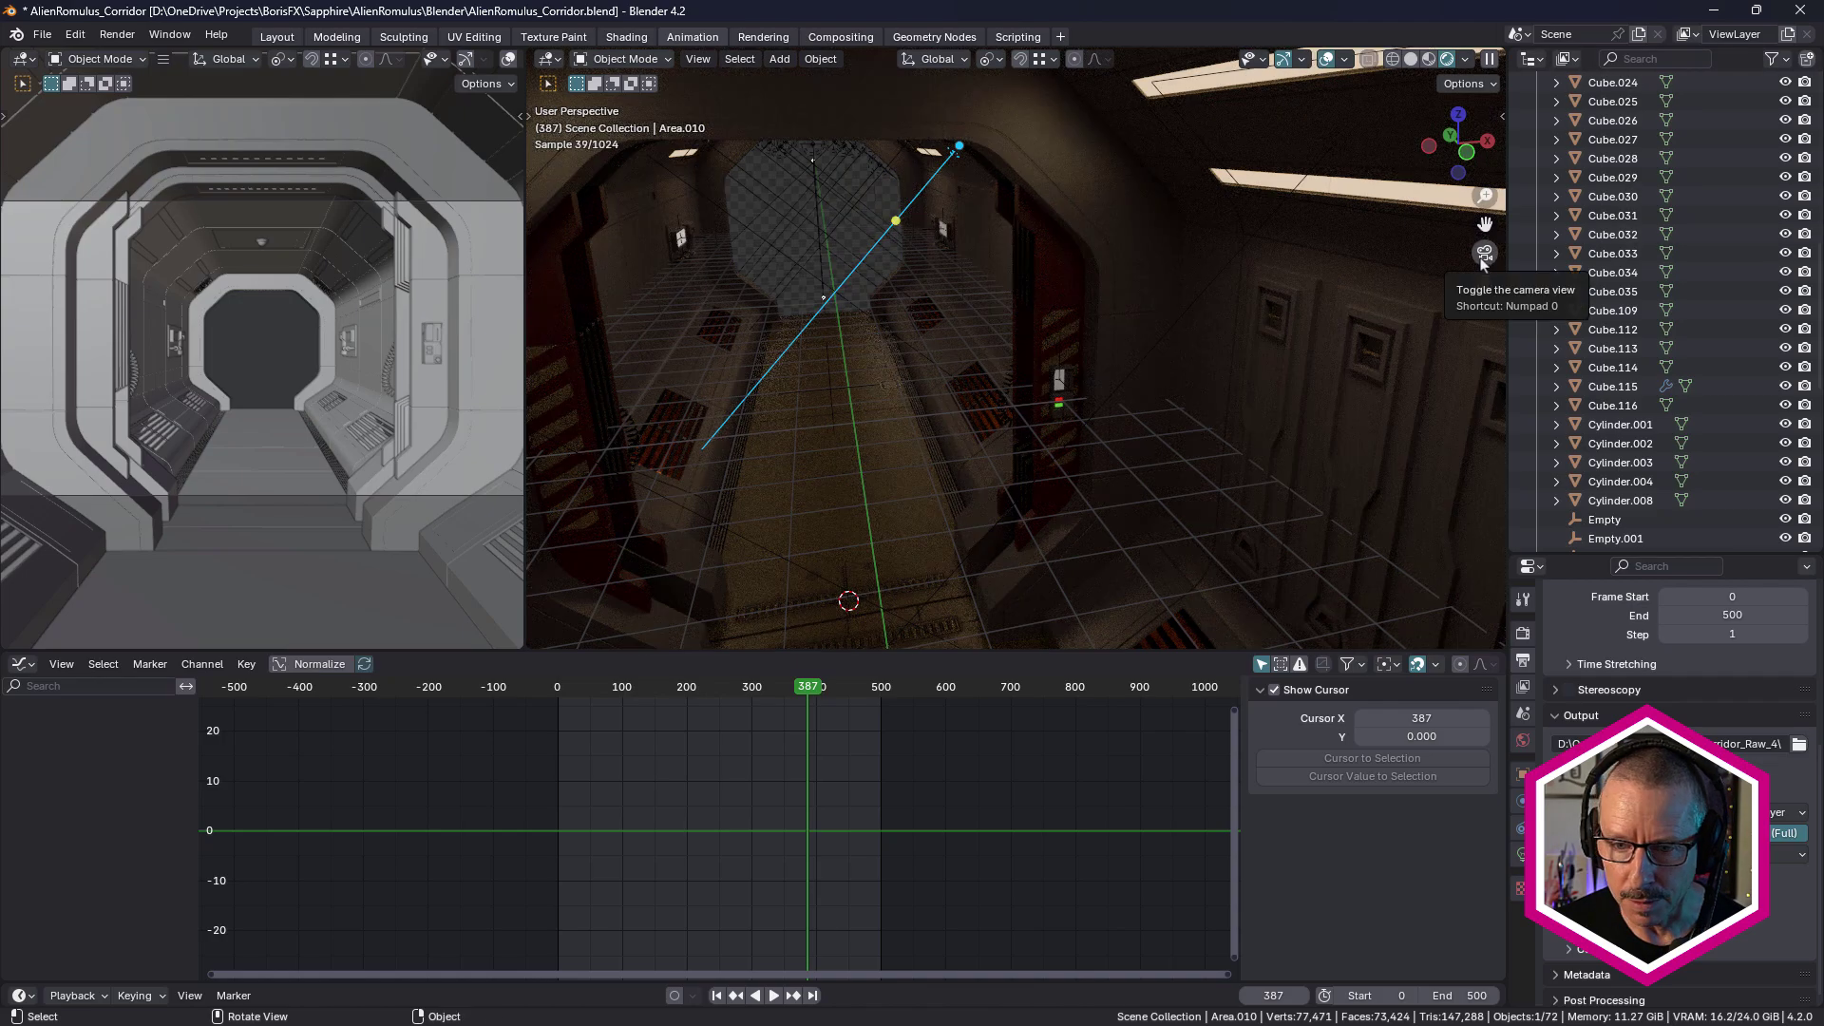
pyautogui.click(1412, 61)
pyautogui.scroll(-10, 973, 412)
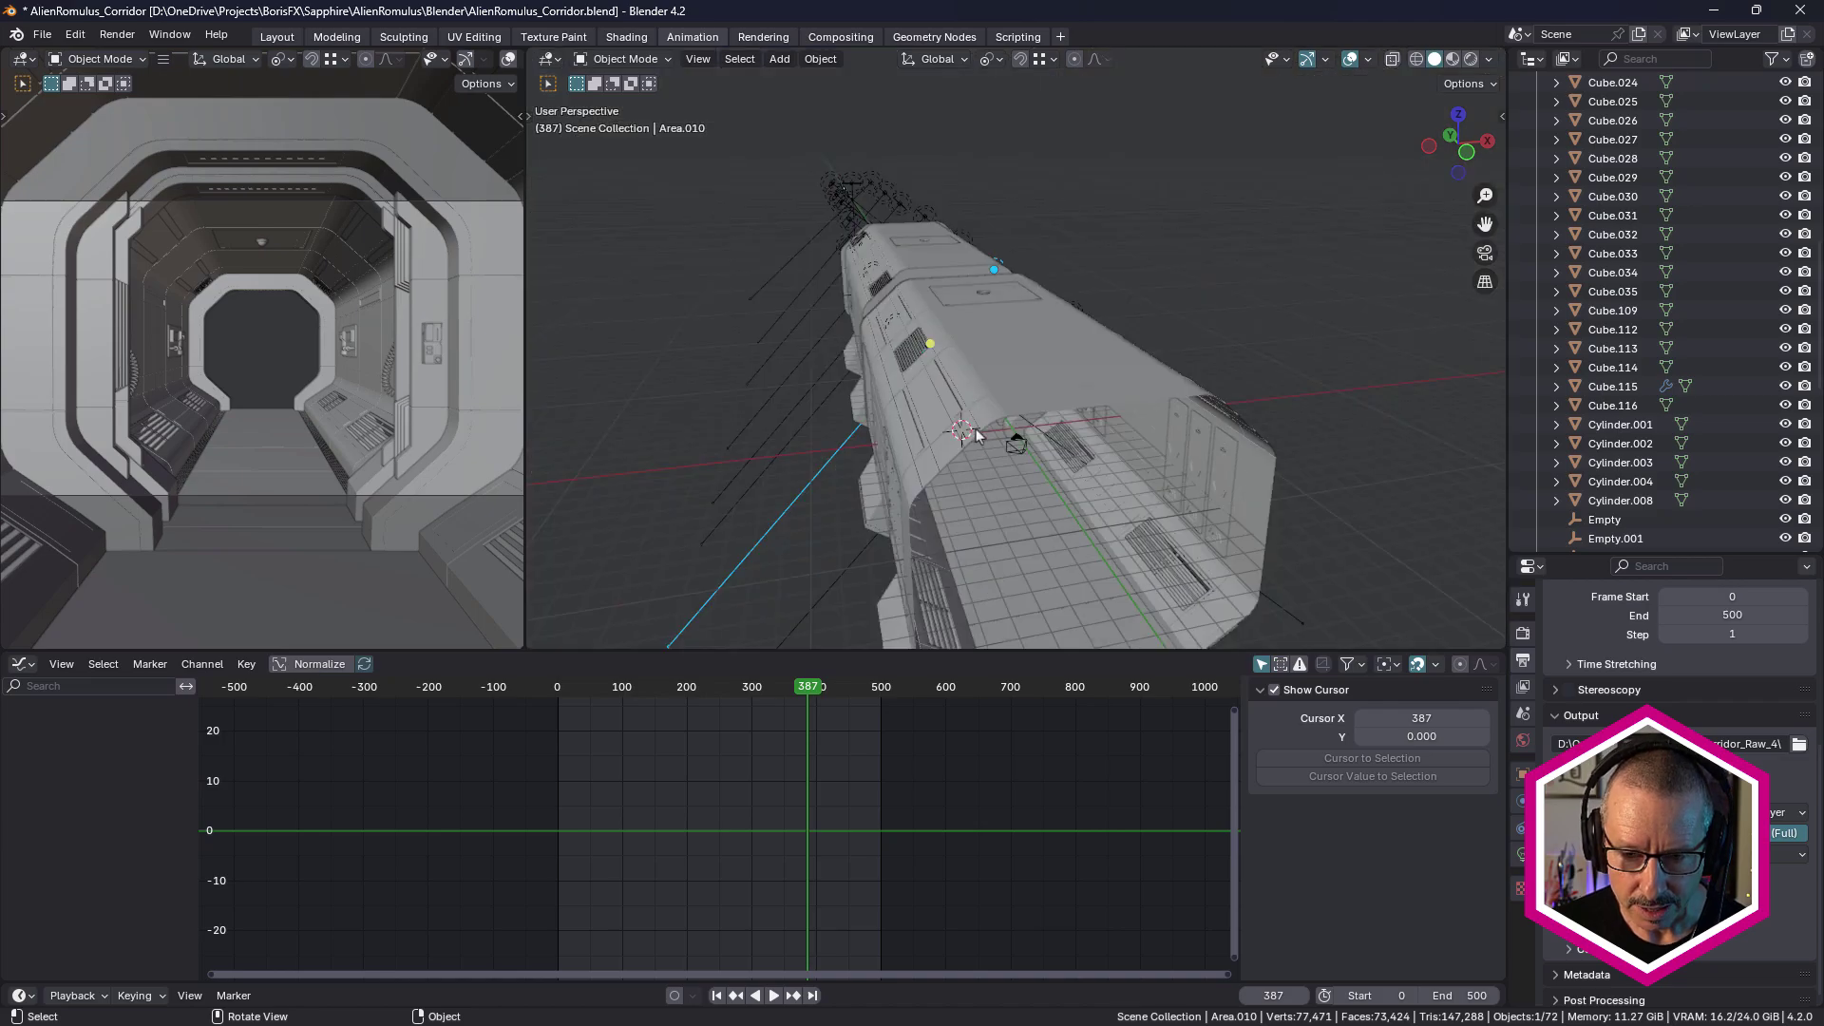
pyautogui.click(1013, 443)
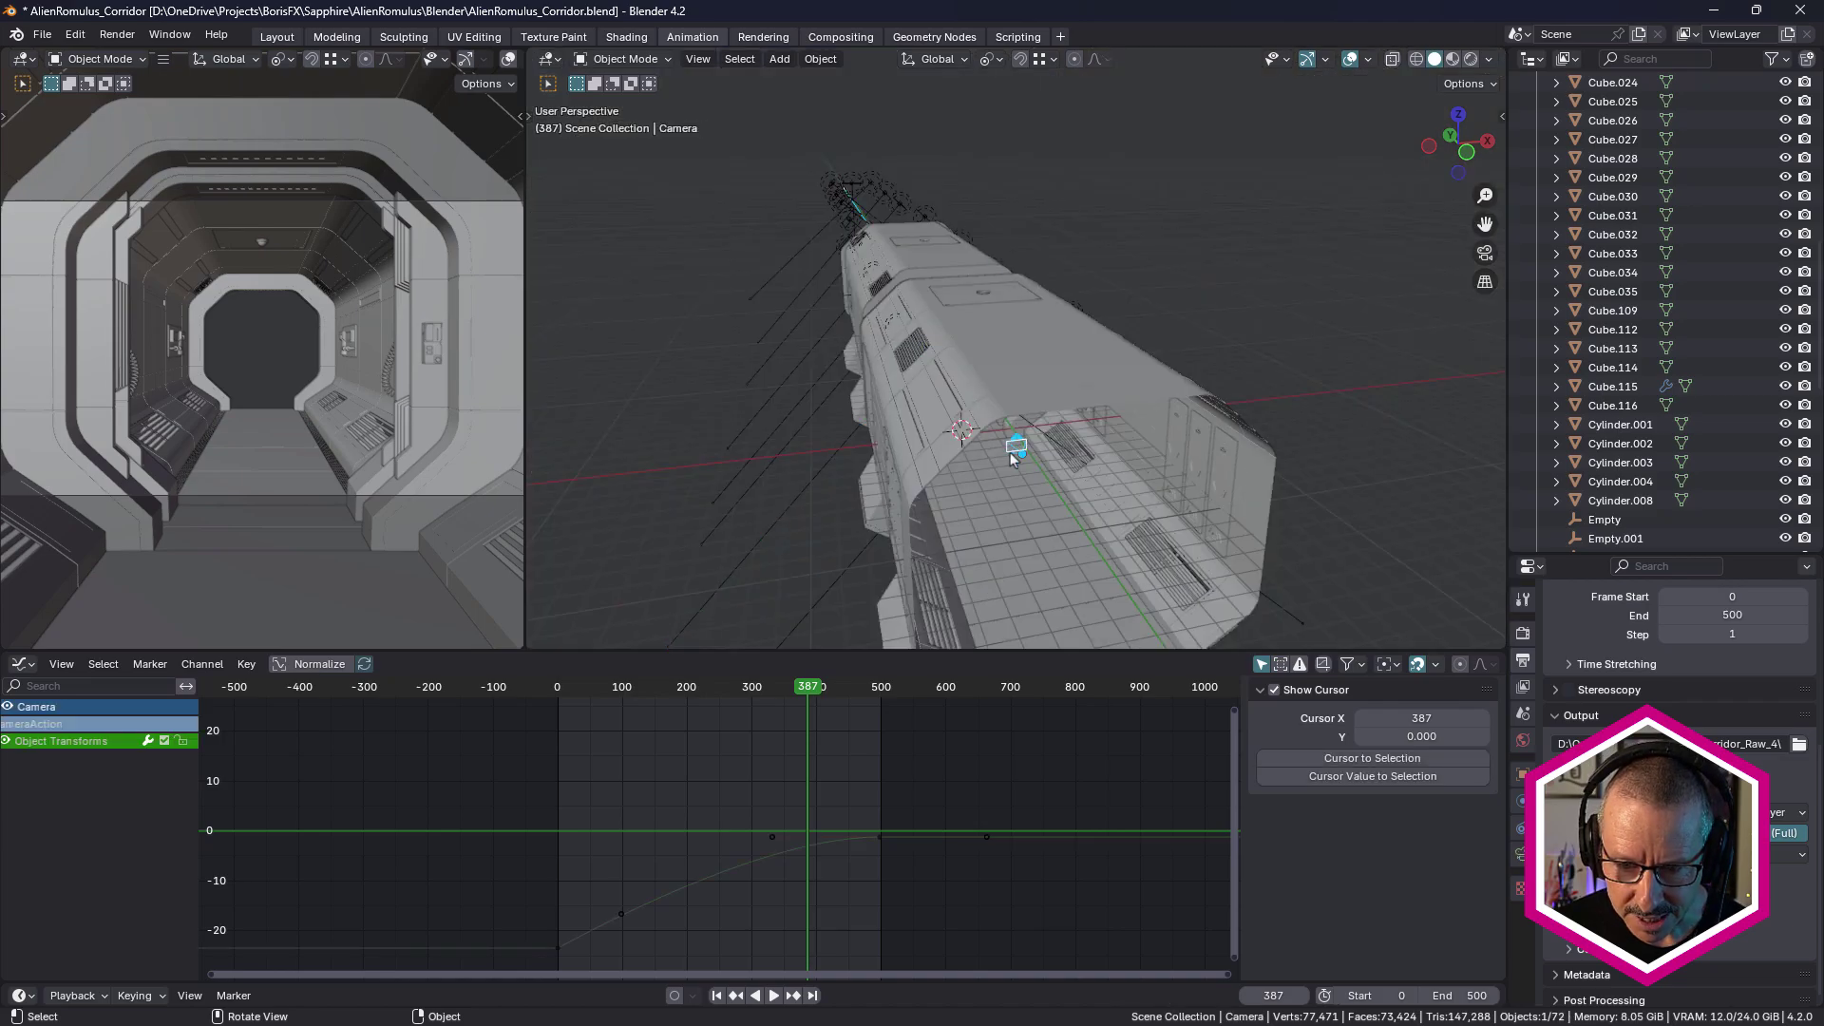
pyautogui.moveTo(801, 700); pyautogui.dragTo(713, 737)
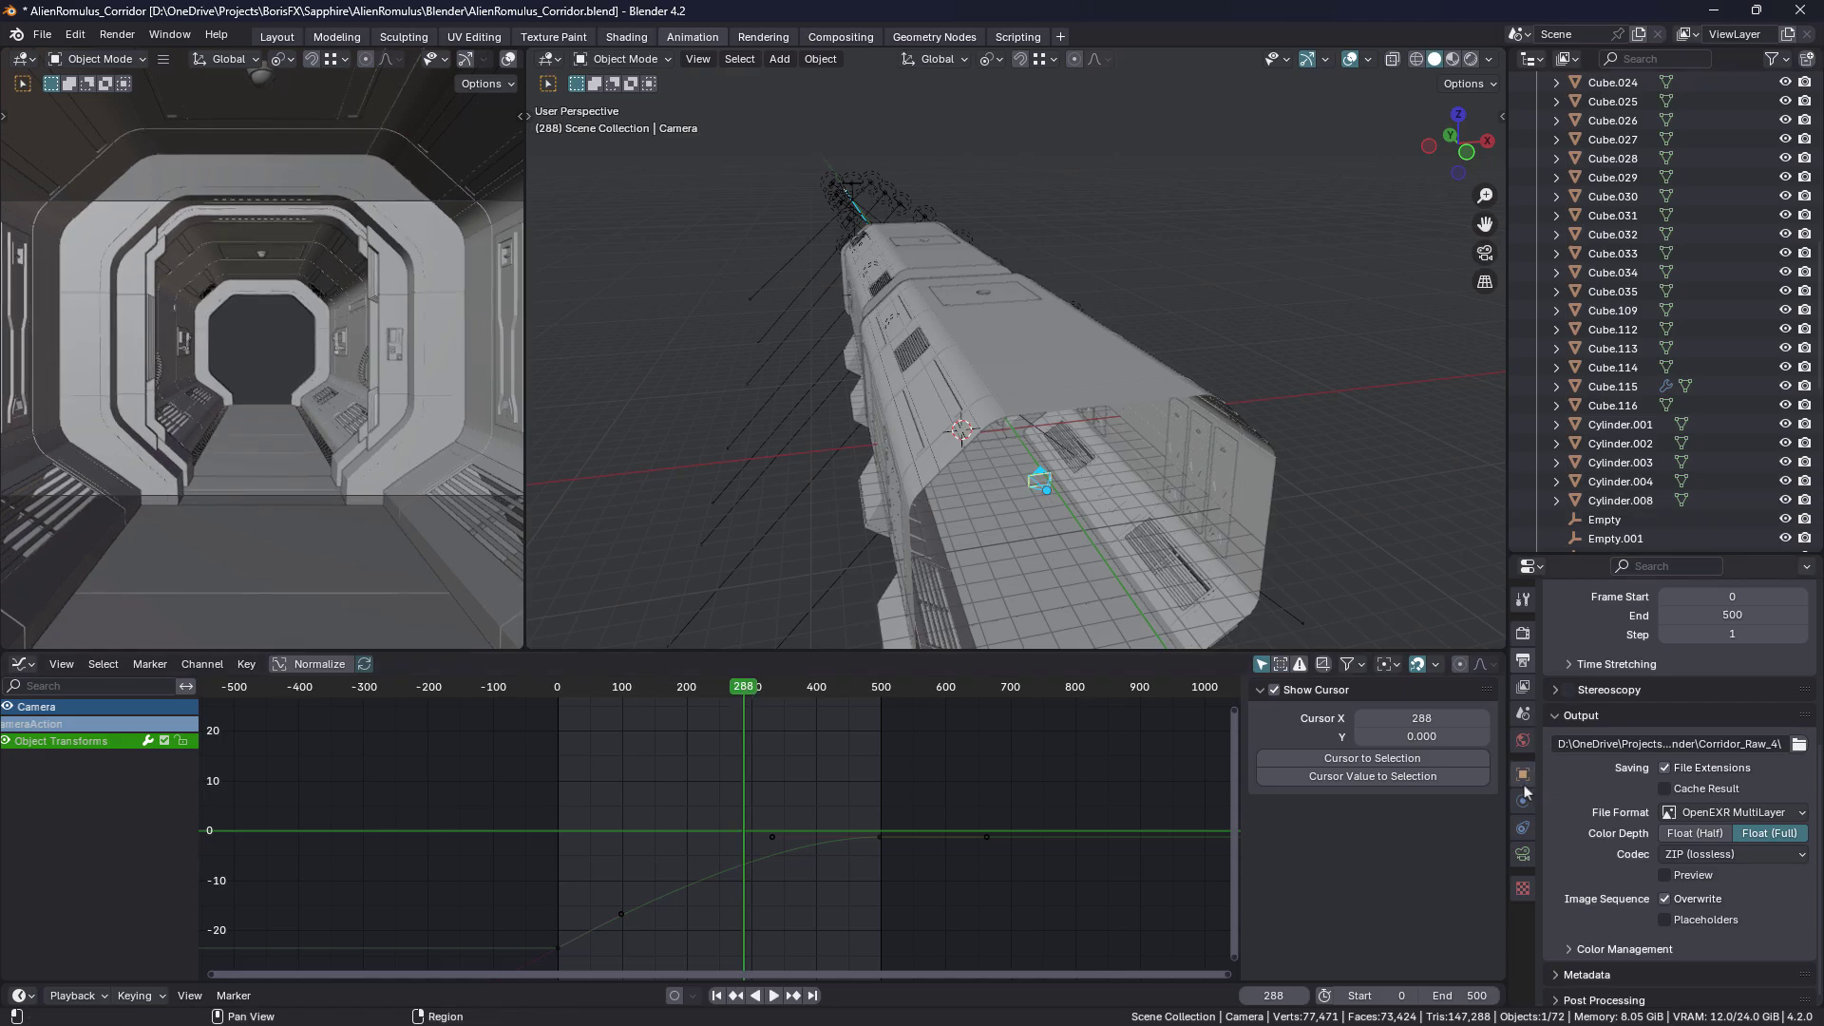
# Review the camera's lens and clipping settings and frame the view on the camera.
pyautogui.click(1523, 855)
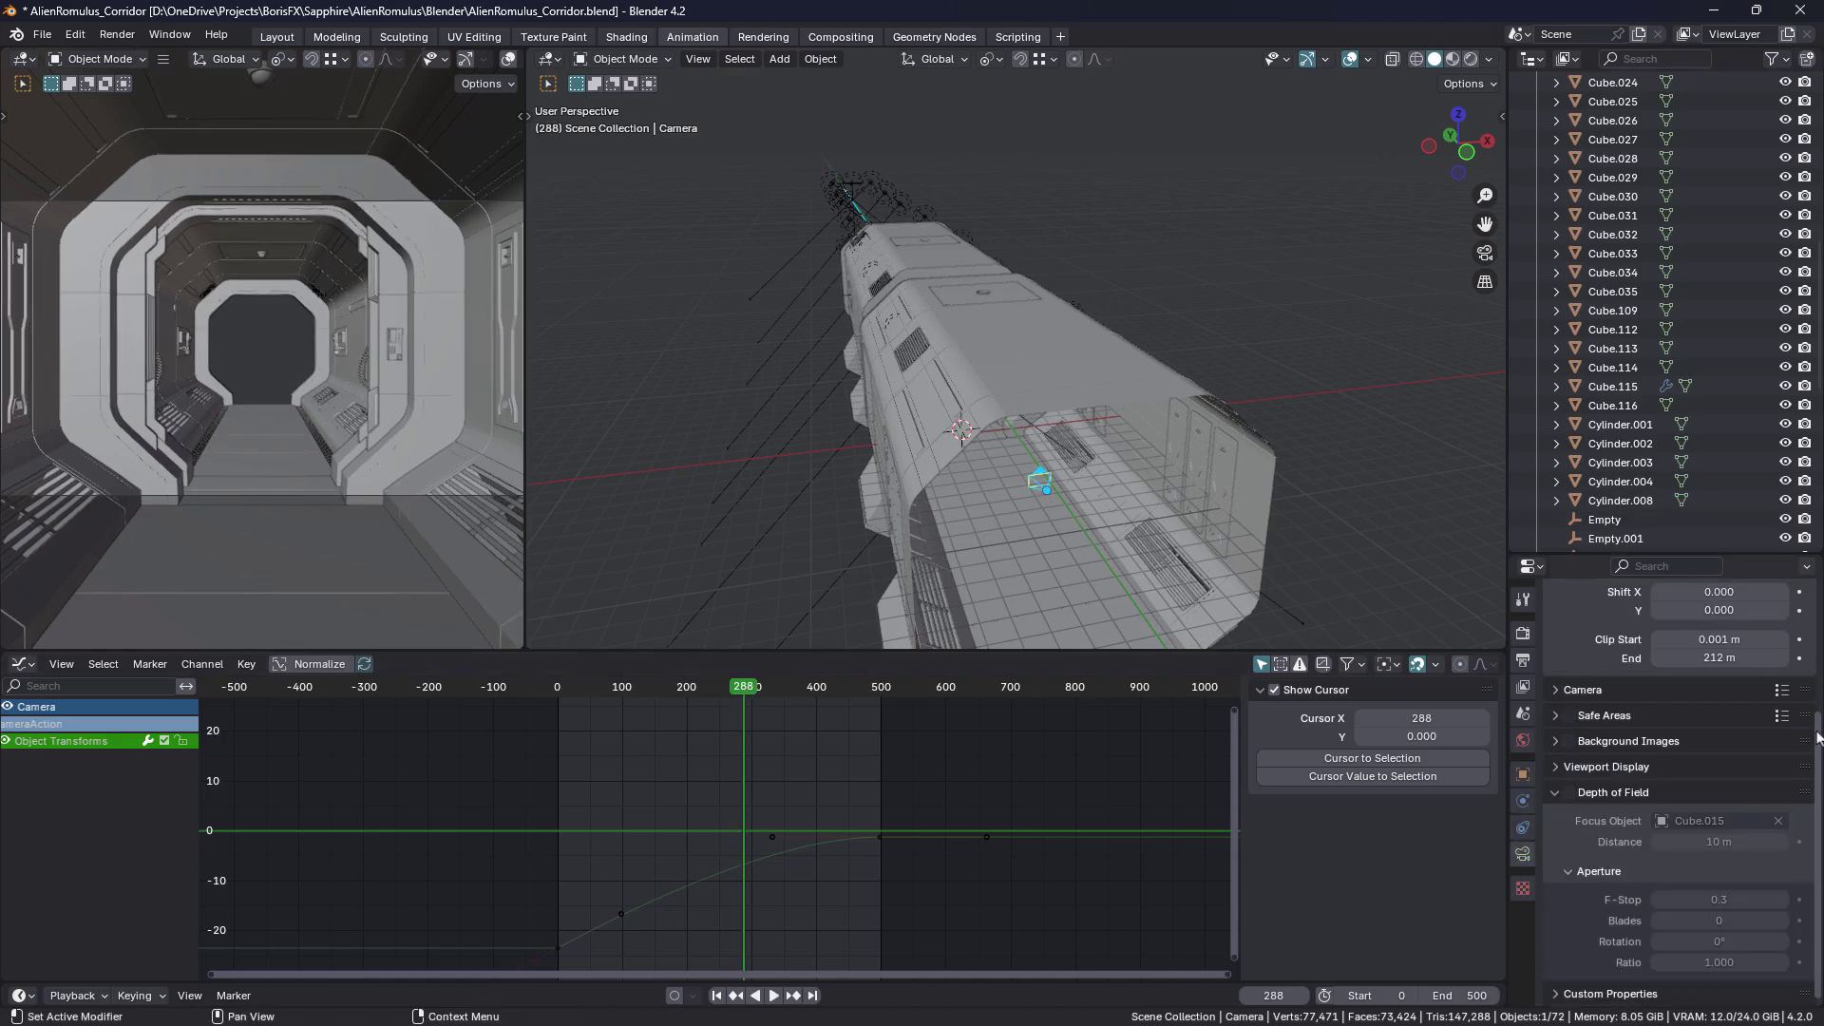
pyautogui.scroll(5, 1817, 736)
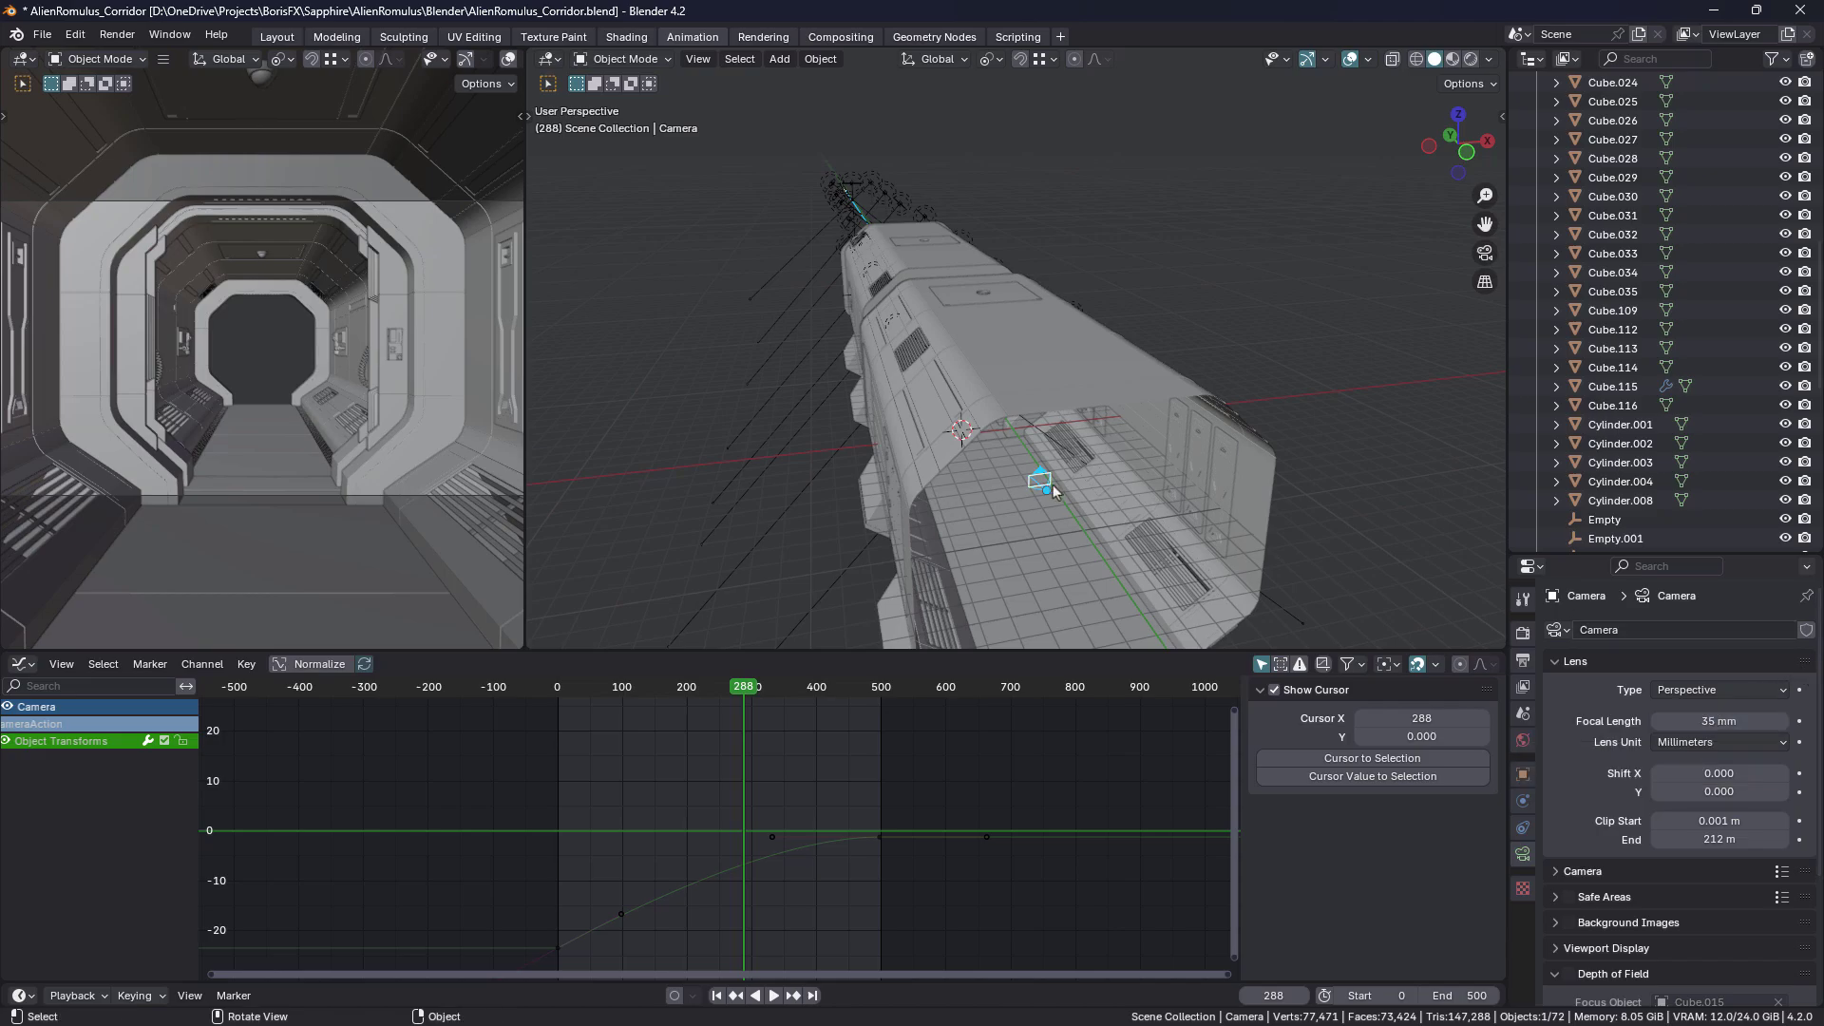
pyautogui.press('KP_Decimal')
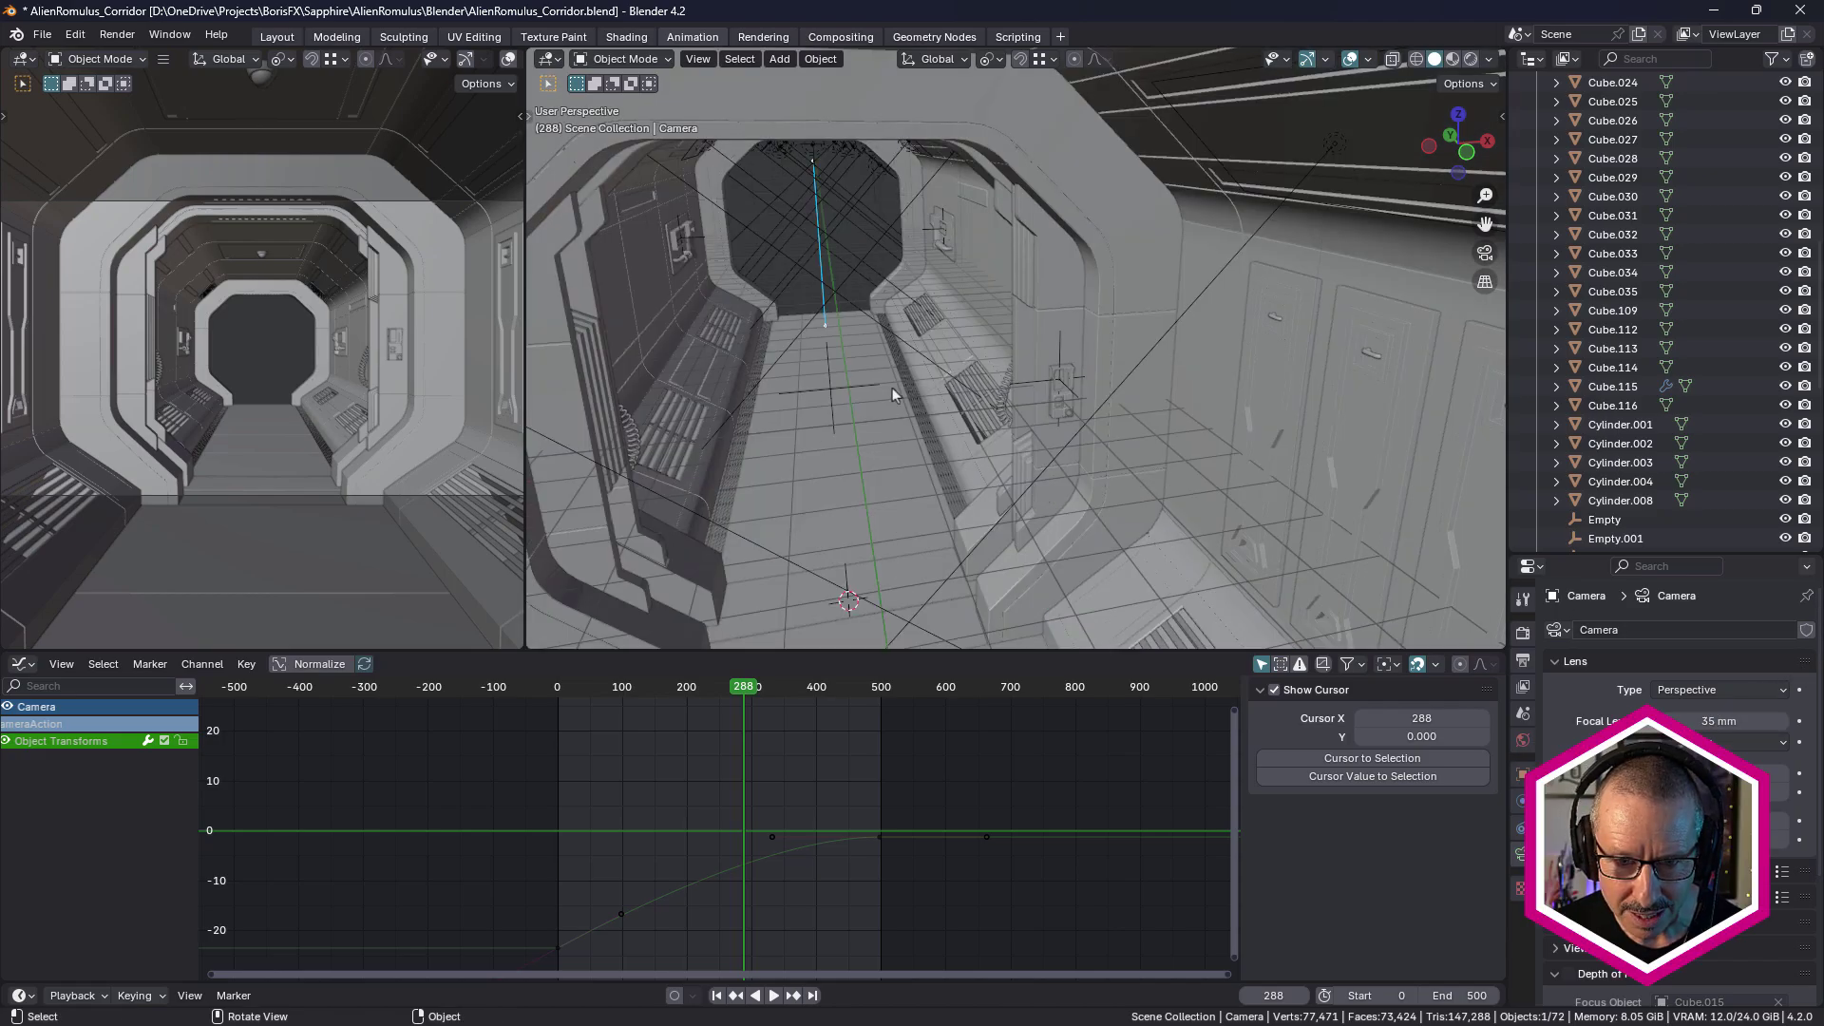
# Walk-fly down the corridor, orbit back out, and bring up the Car Wash world settings.
pyautogui.hotkey('shift', '`')
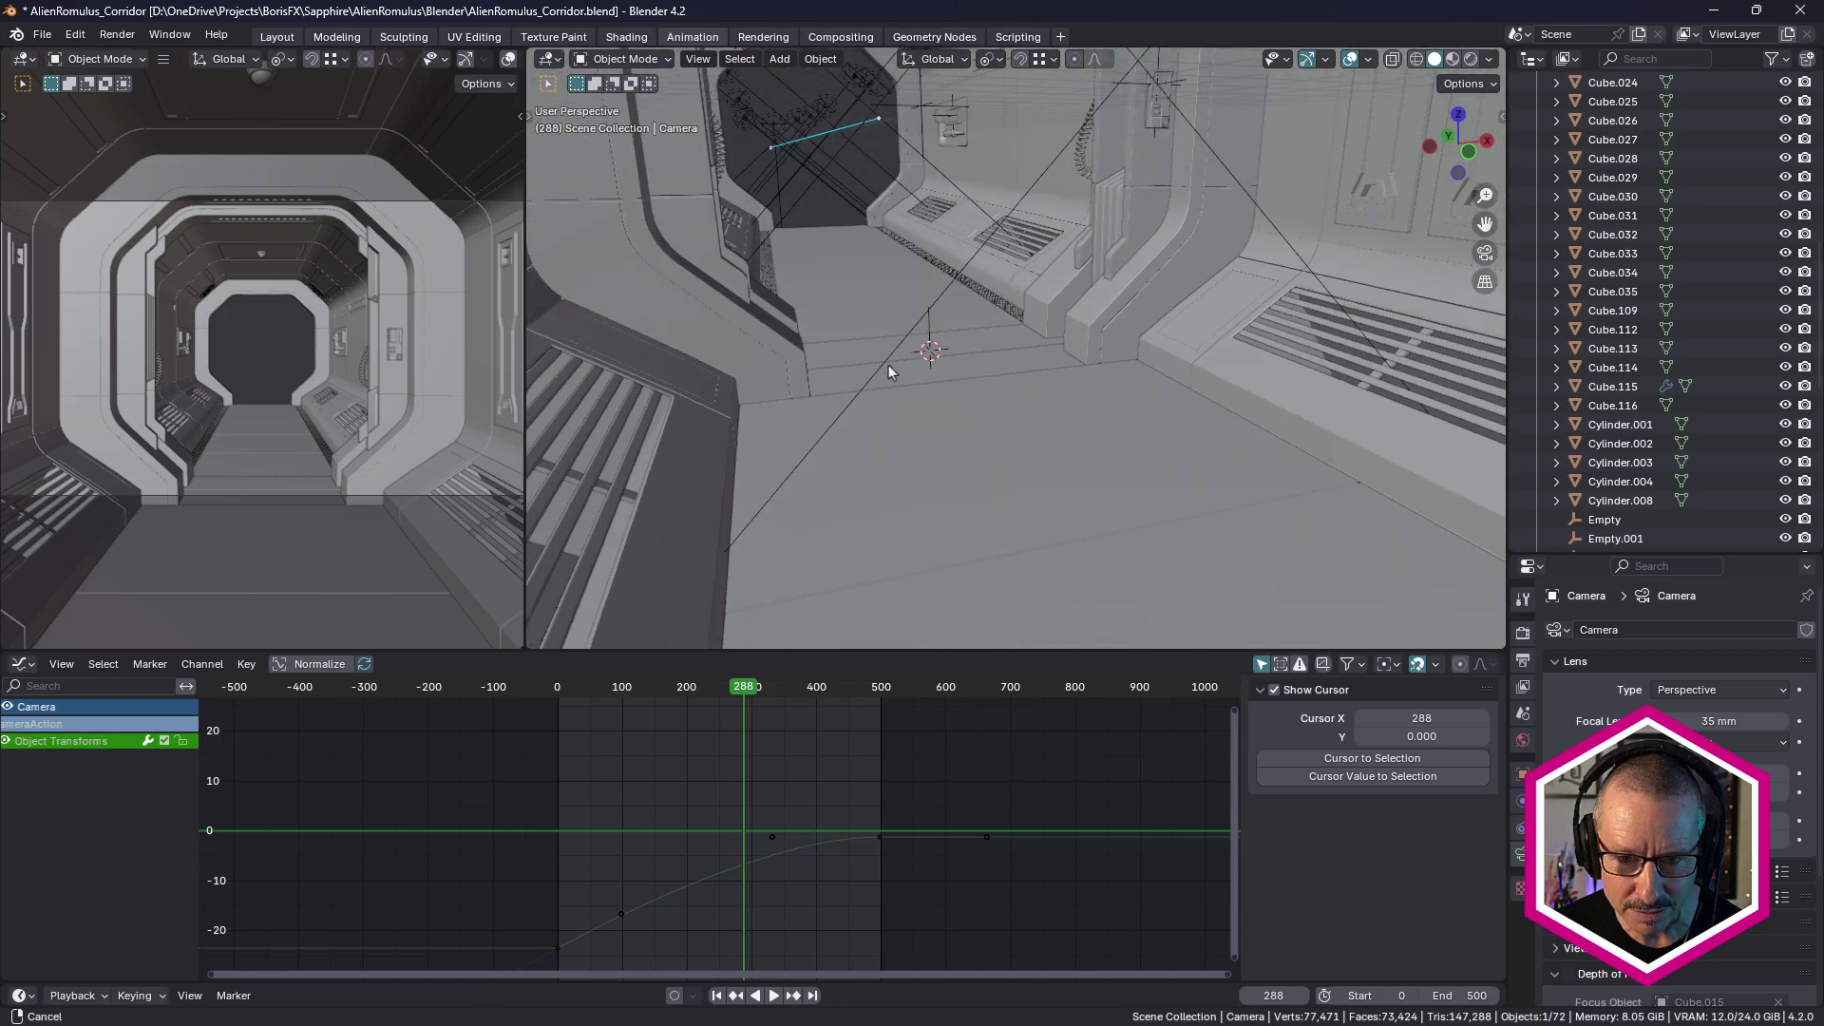
pyautogui.click(834, 242)
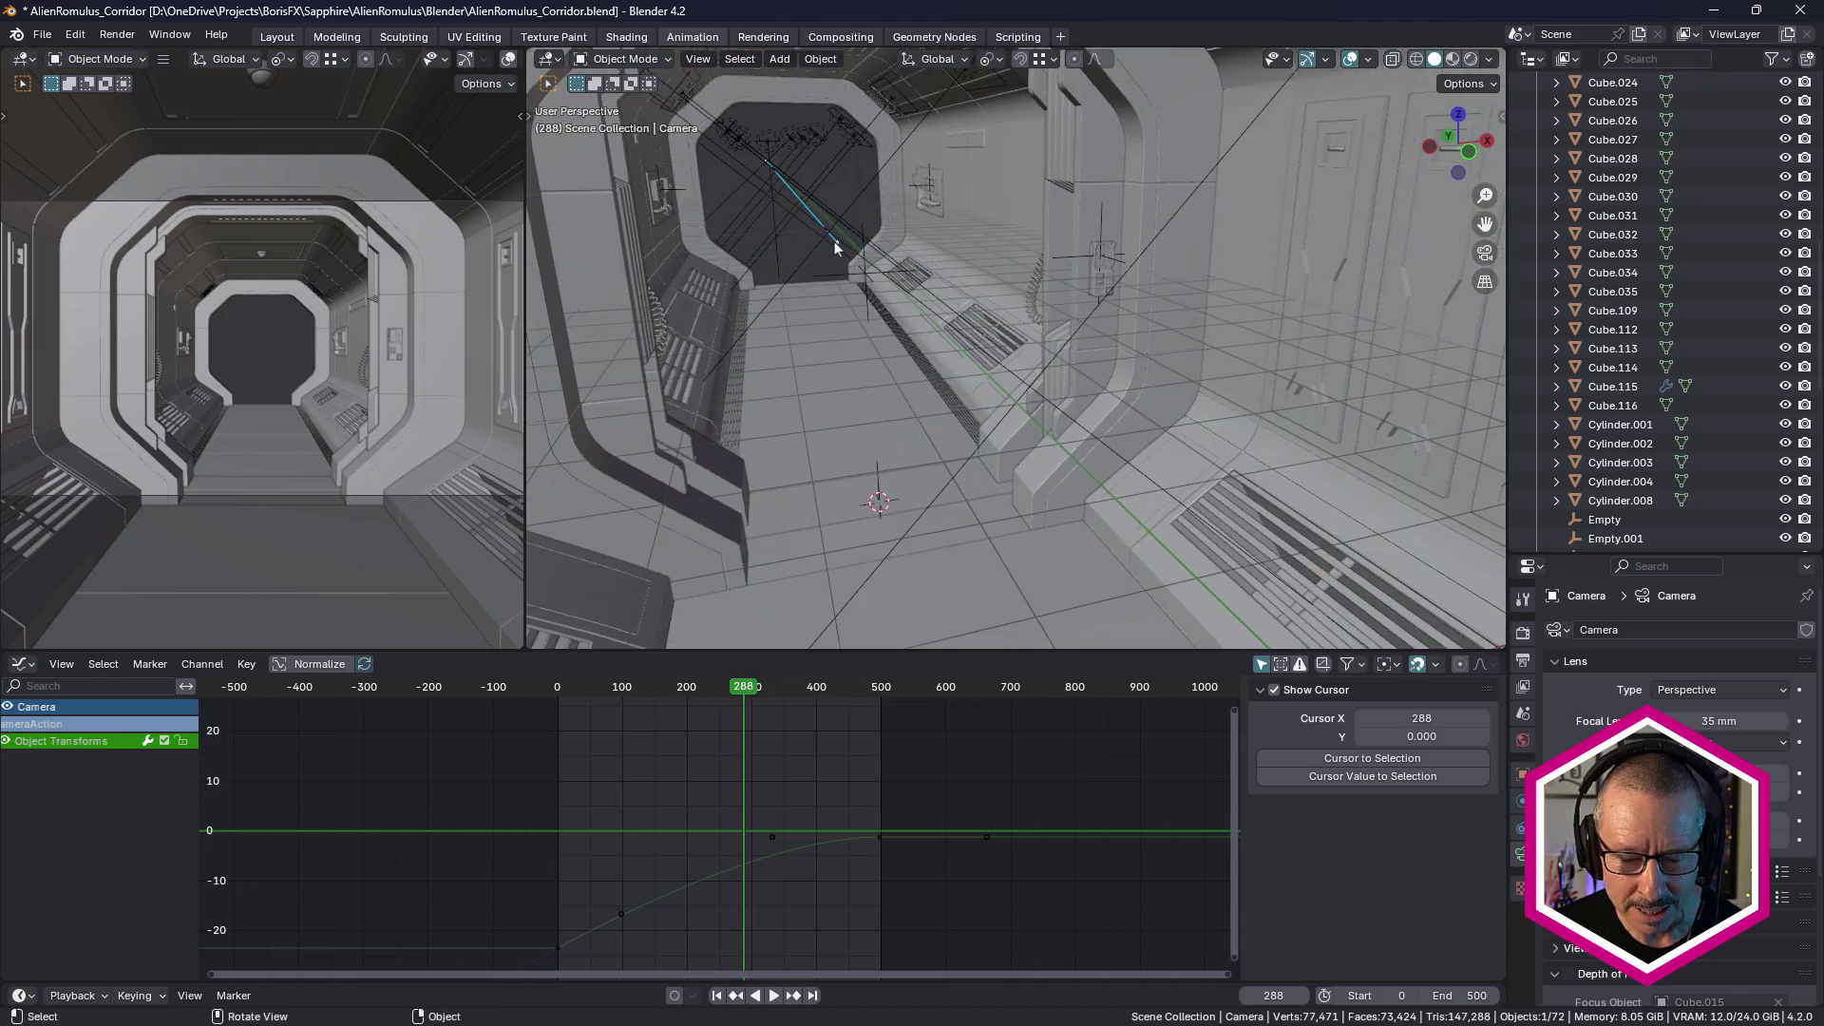
pyautogui.moveTo(836, 243); pyautogui.dragTo(898, 274, button='middle')
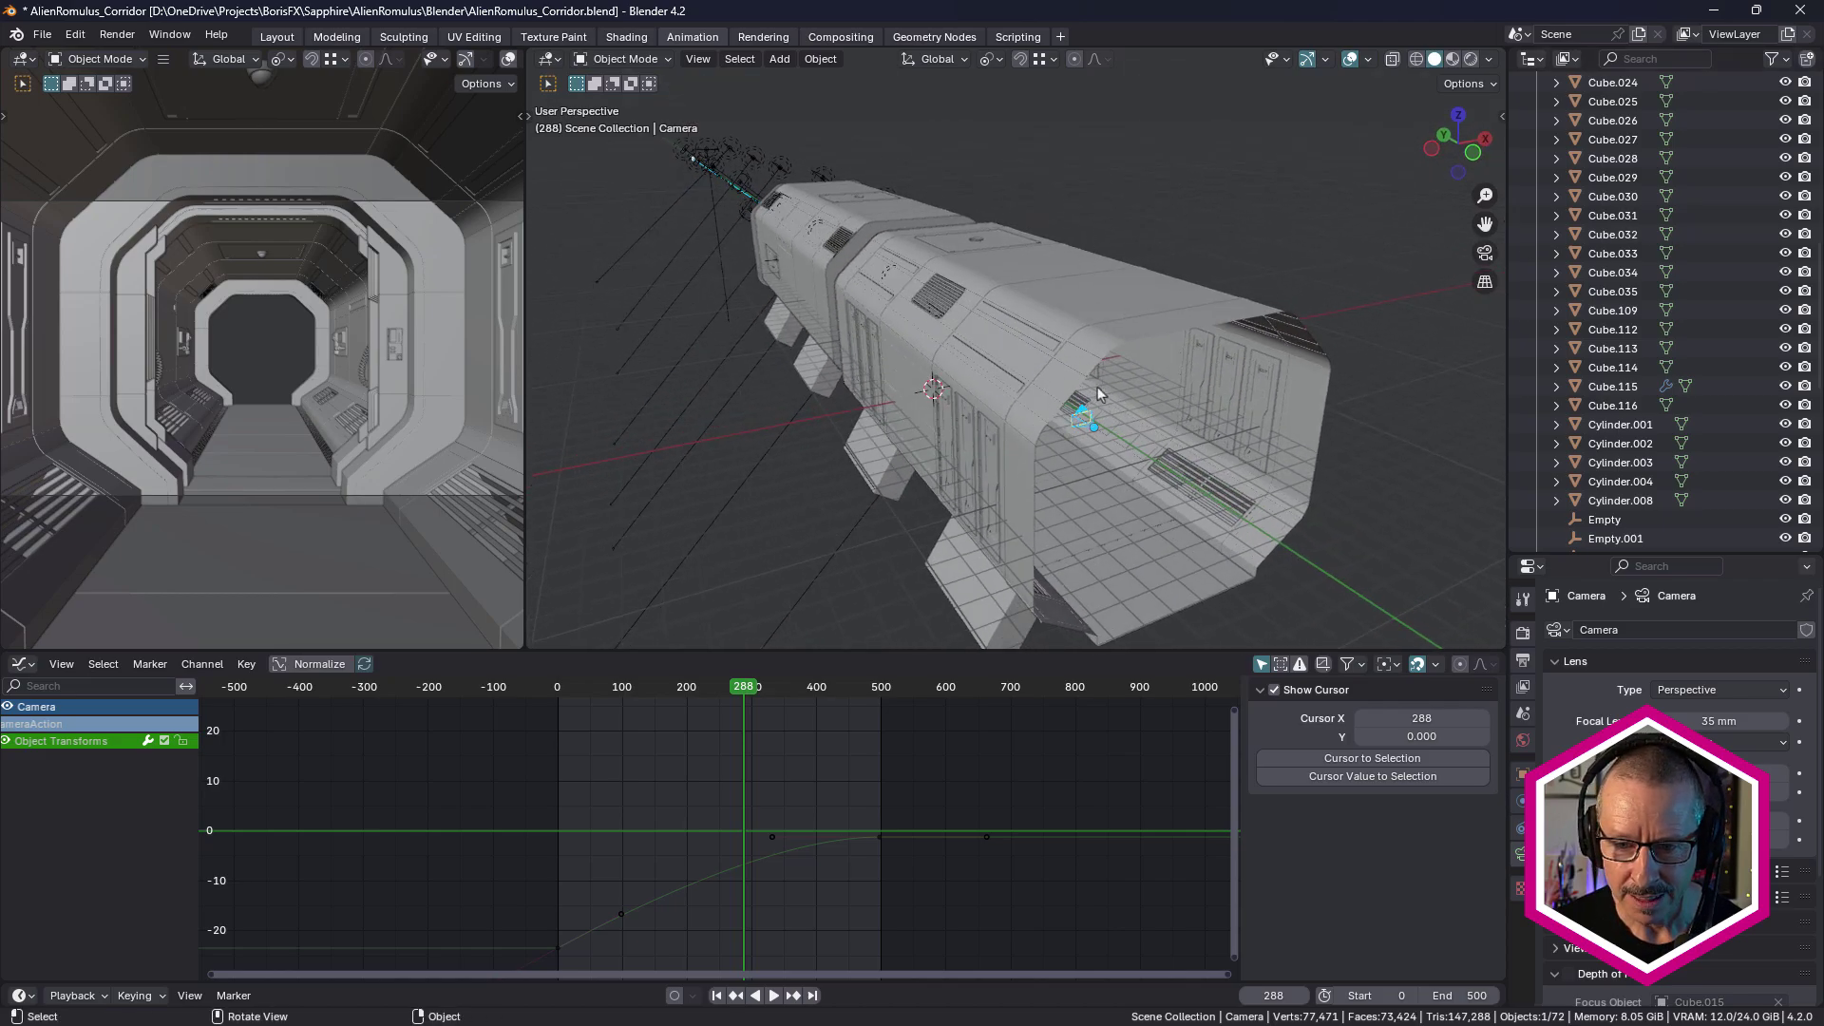
pyautogui.scroll(-3, 1097, 385)
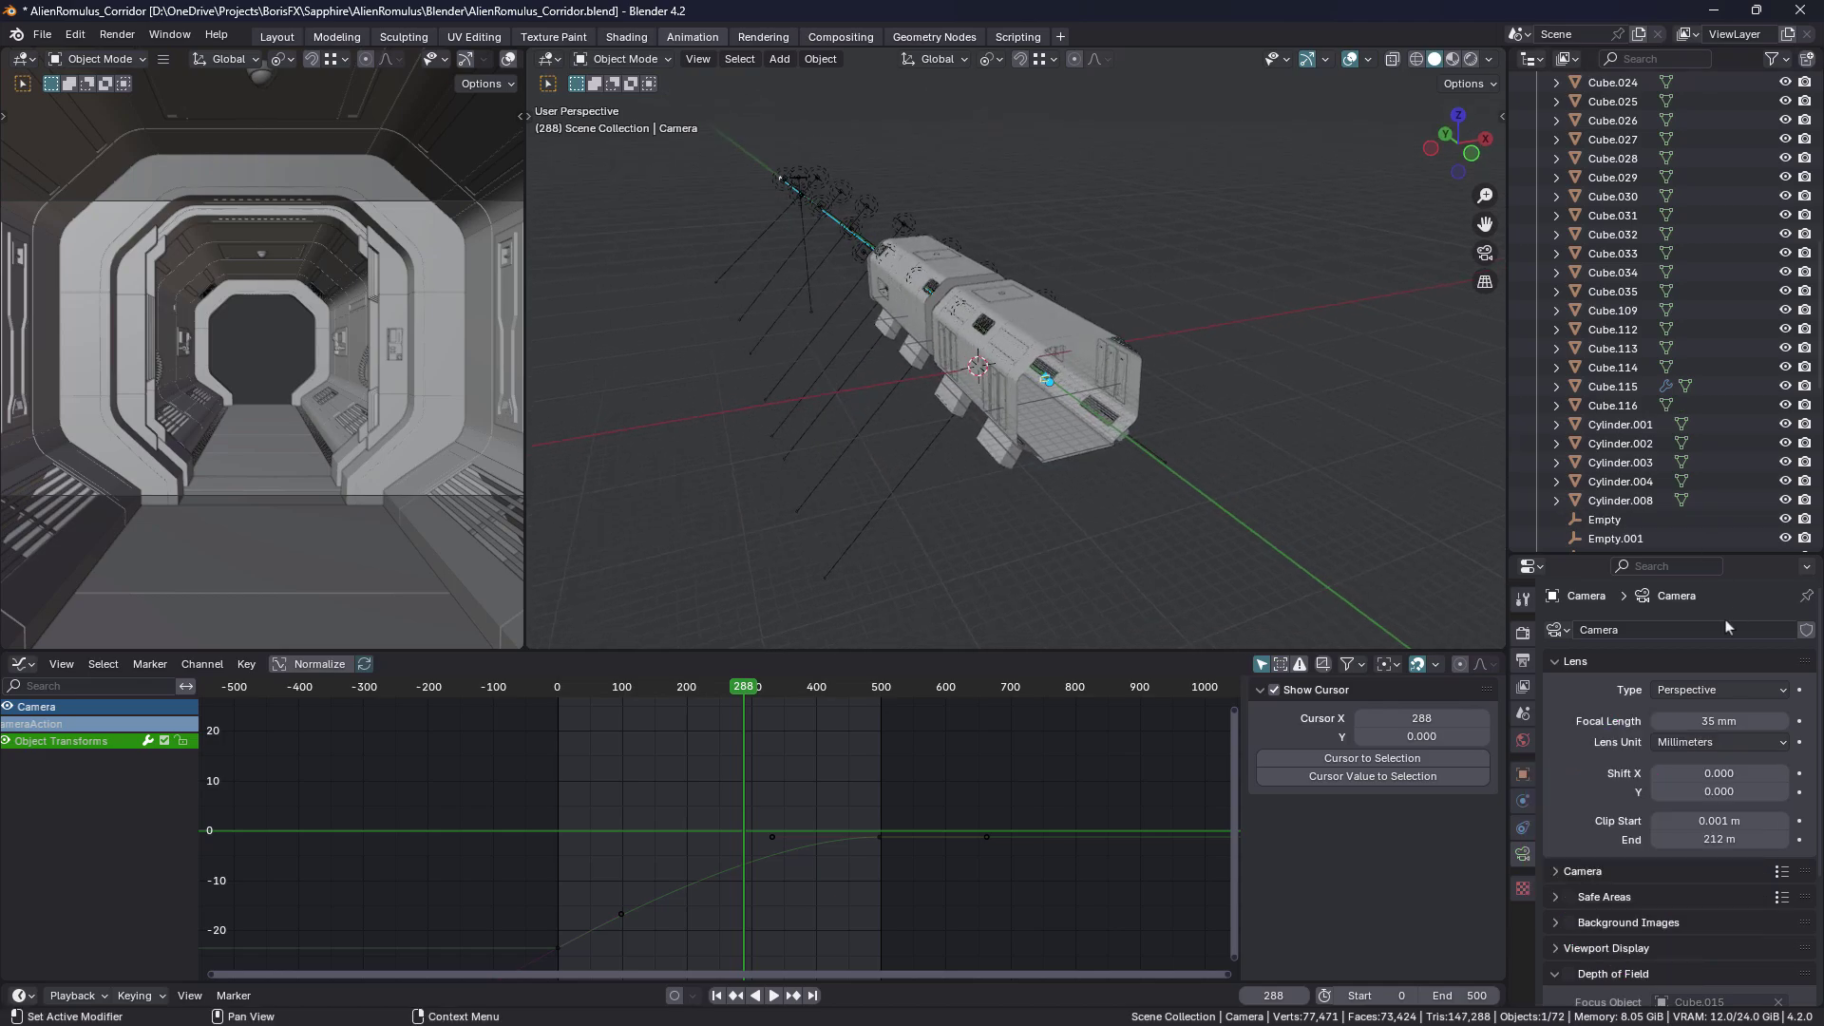
pyautogui.click(1522, 740)
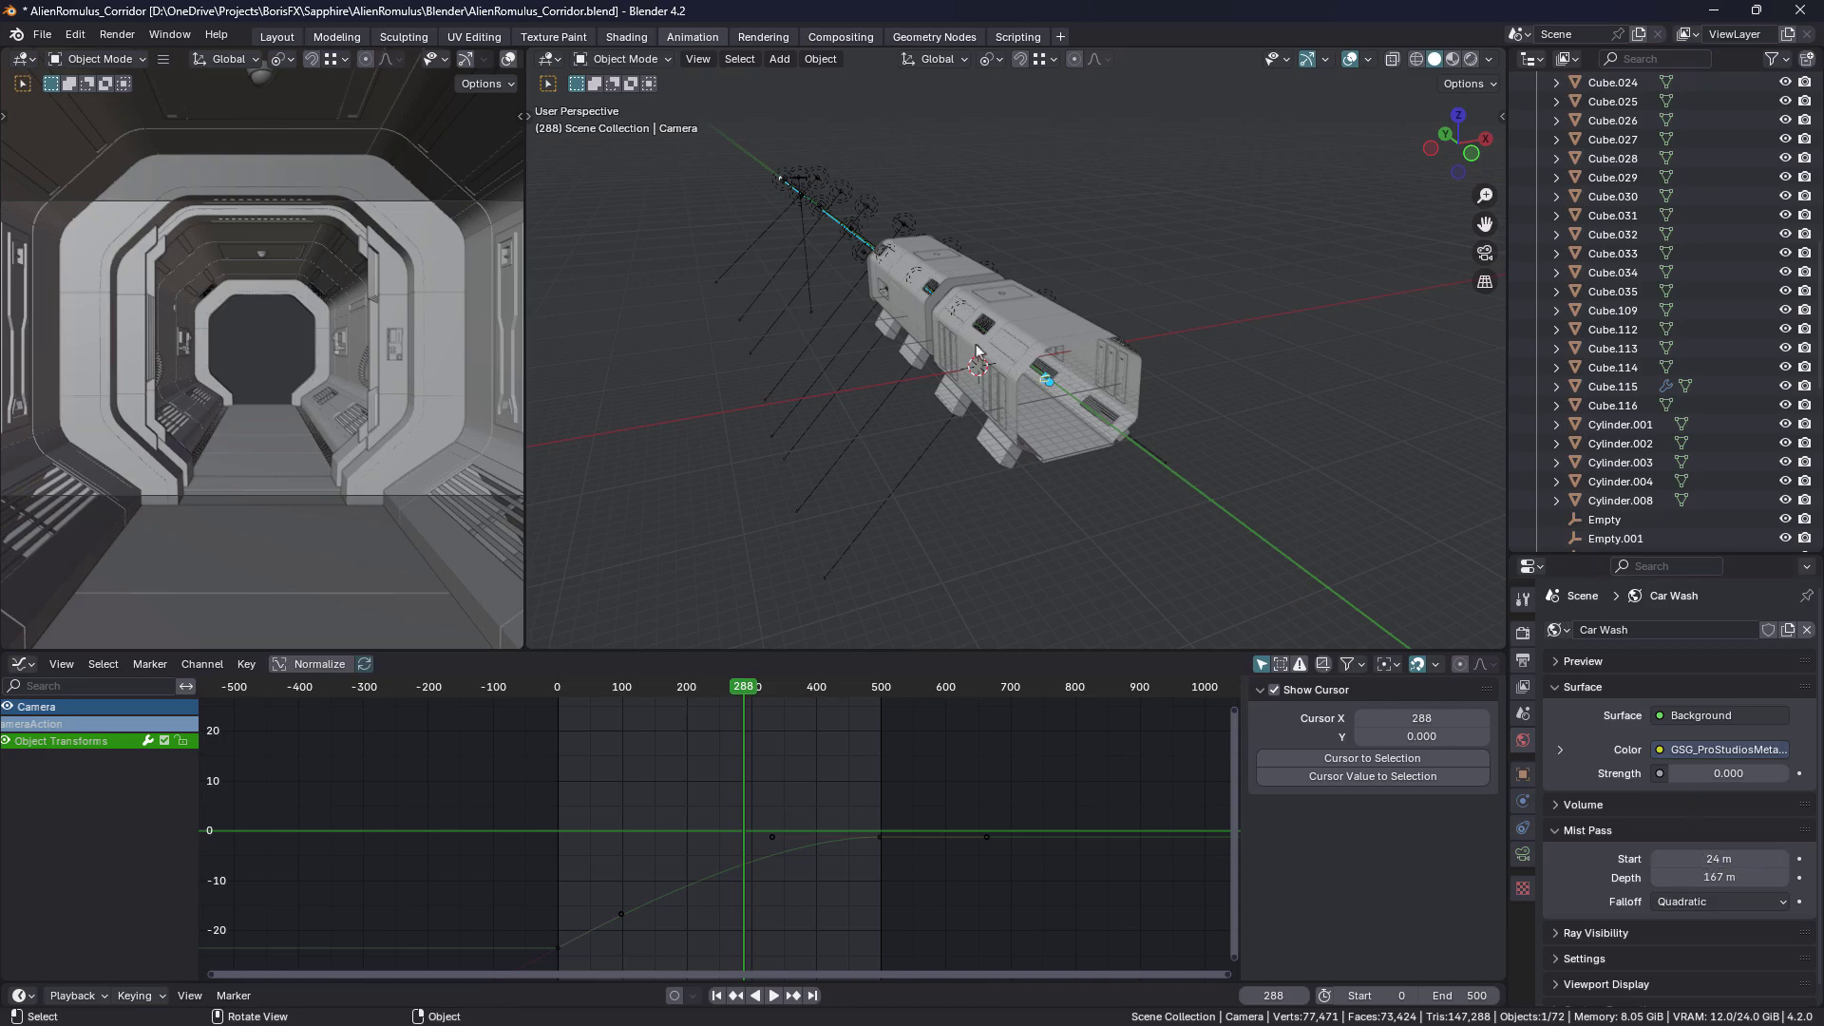
# Orbit and zoom into the corridor until the side wall's small panel fills the view.
pyautogui.moveTo(959, 342); pyautogui.dragTo(785, 261, button='middle')
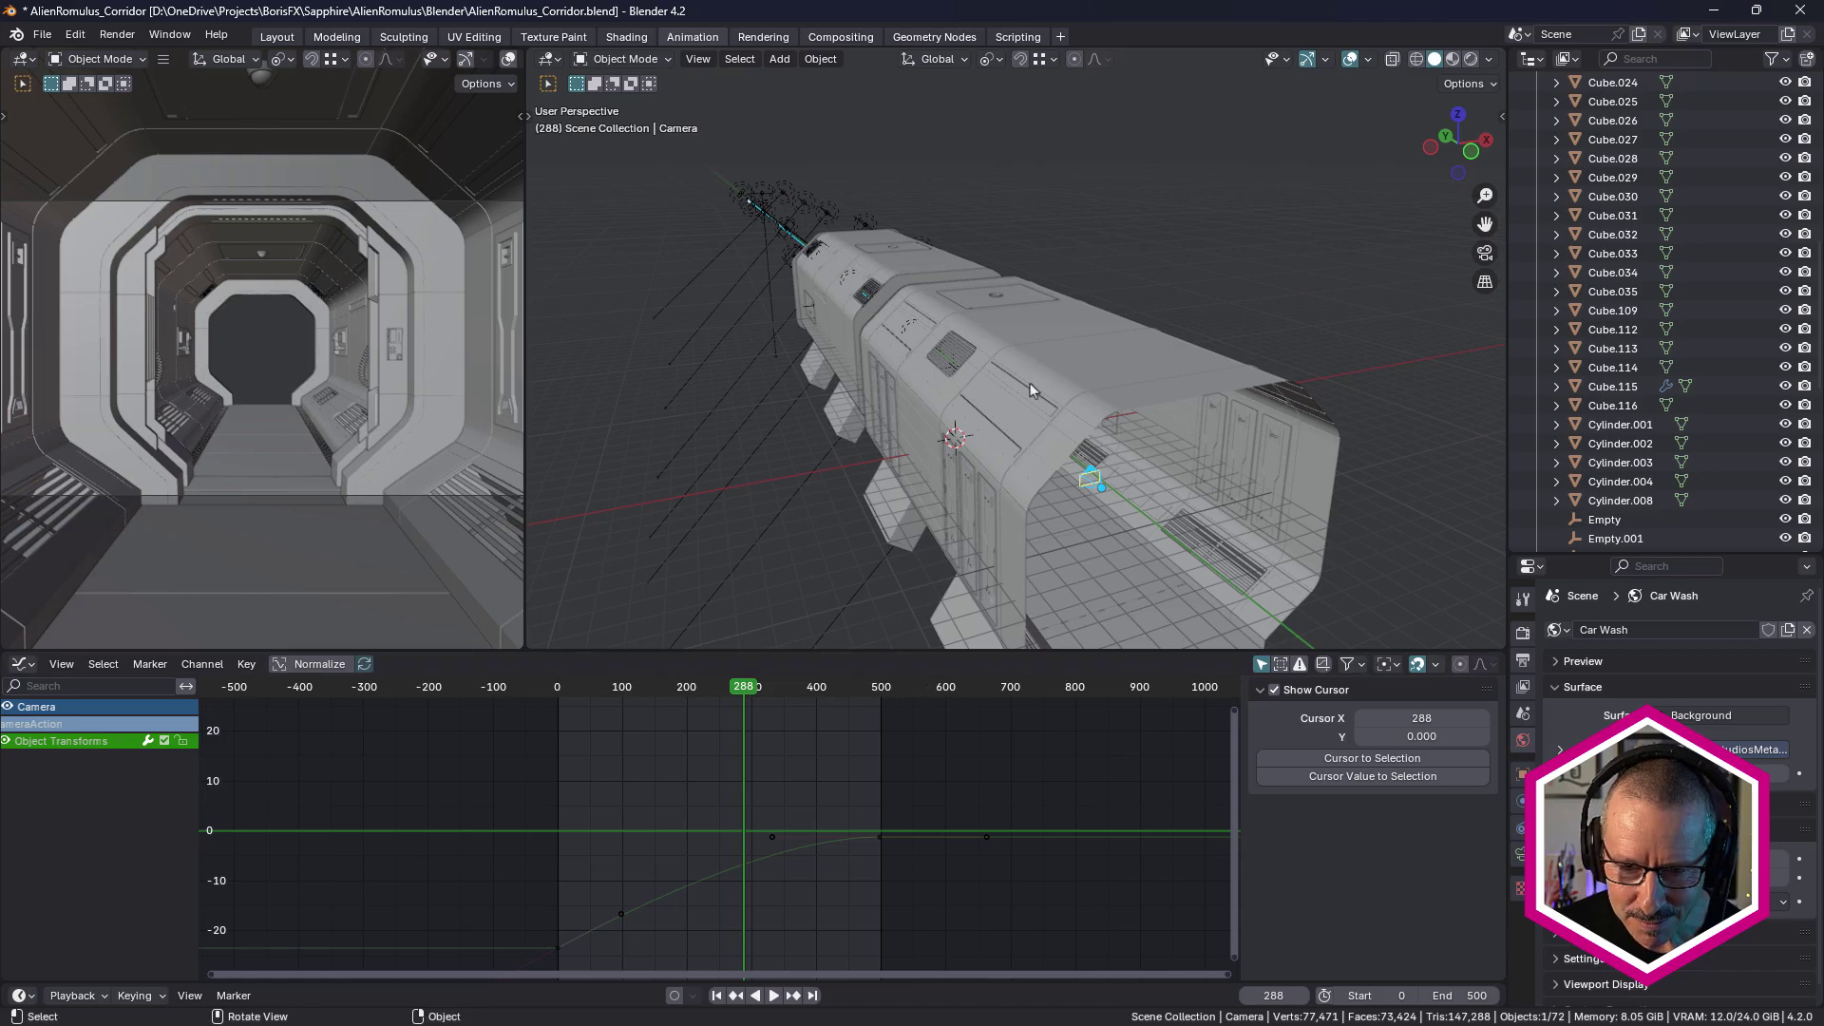
pyautogui.moveTo(1077, 401); pyautogui.dragTo(732, 395, button='middle')
pyautogui.moveTo(1063, 351); pyautogui.dragTo(952, 361, button='middle')
pyautogui.scroll(-10, 1045, 285)
pyautogui.scroll(8, 955, 370)
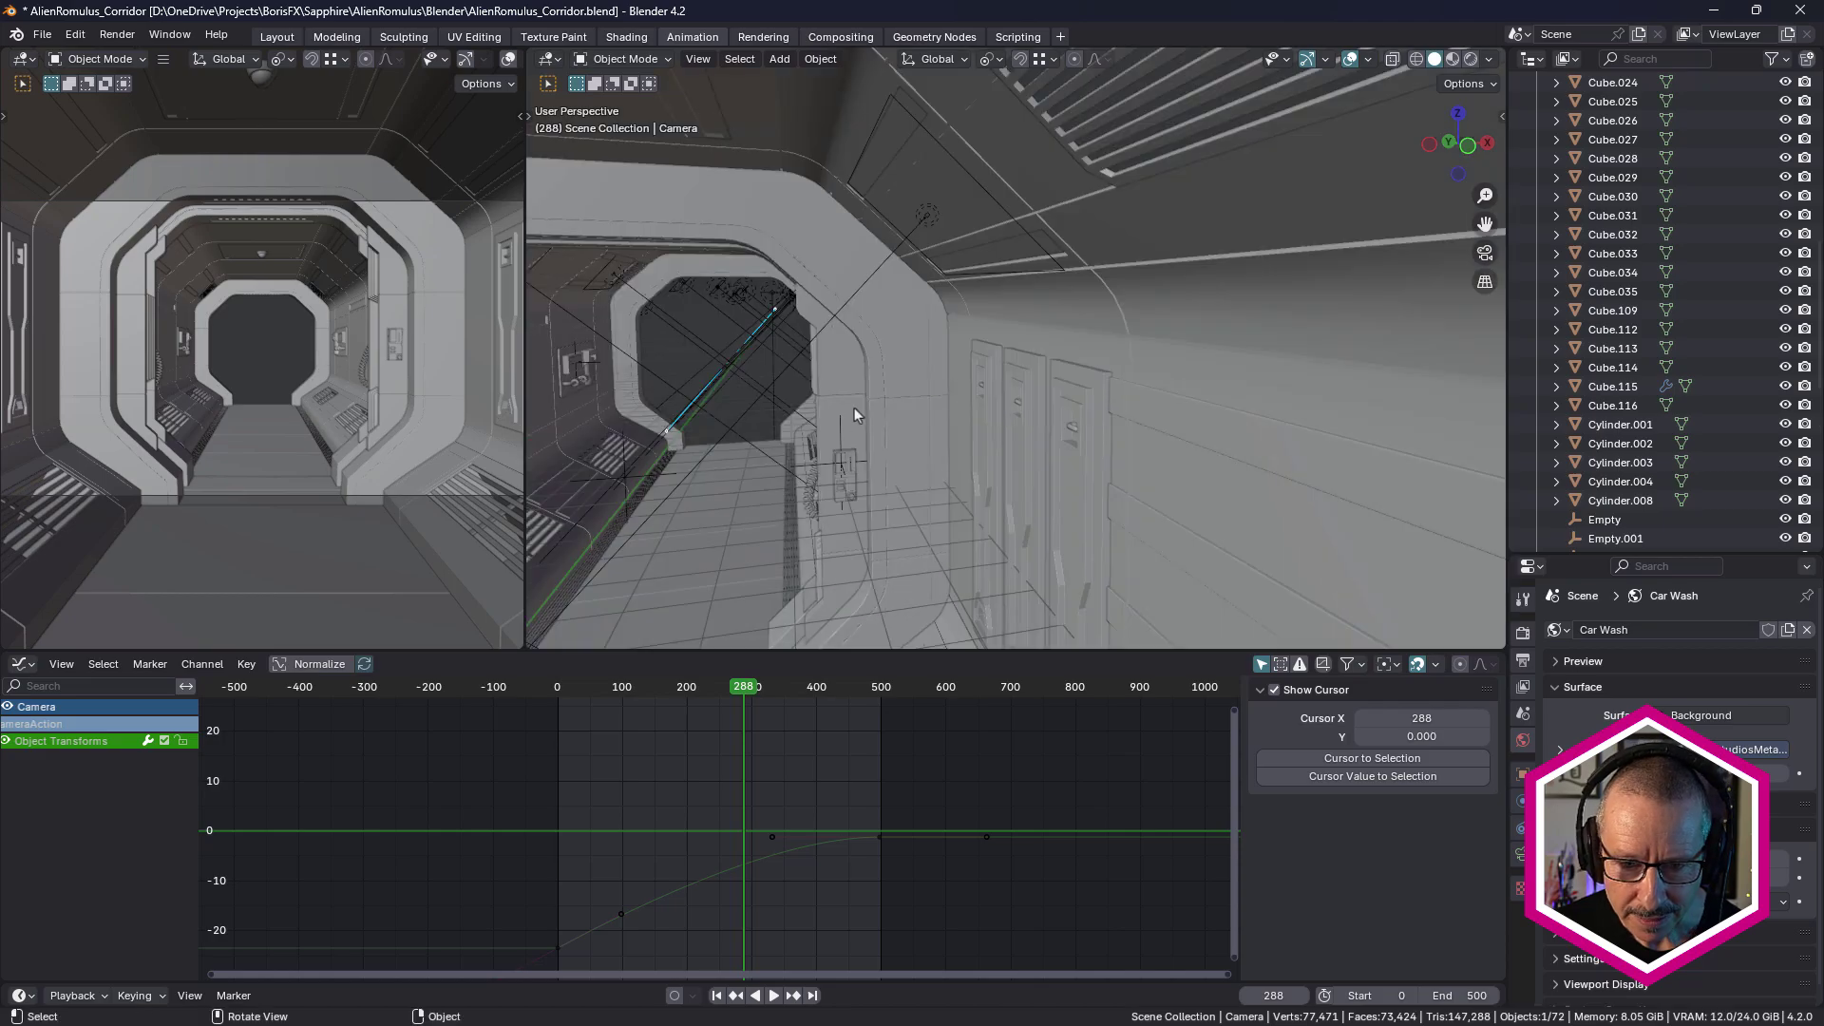
# Select the wall screen Cube.016 and play the animation to watch its flicker curve.
pyautogui.click(839, 456)
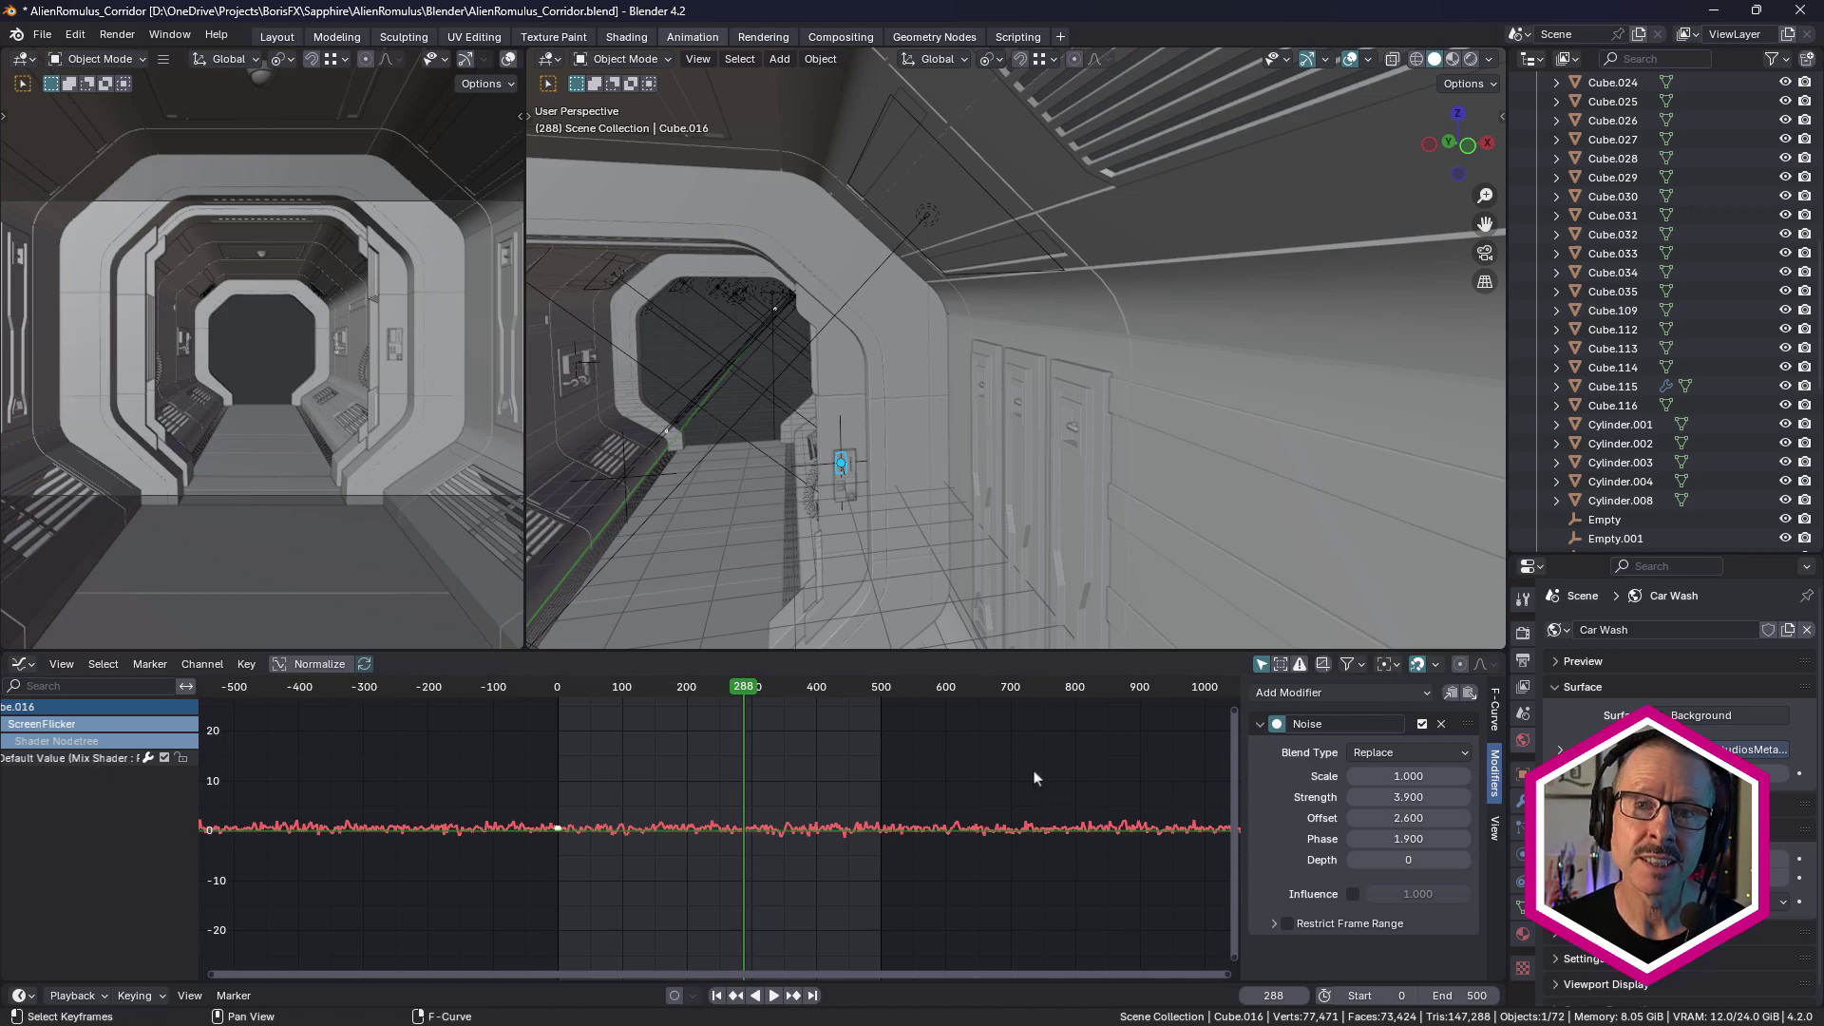
pyautogui.press('space')
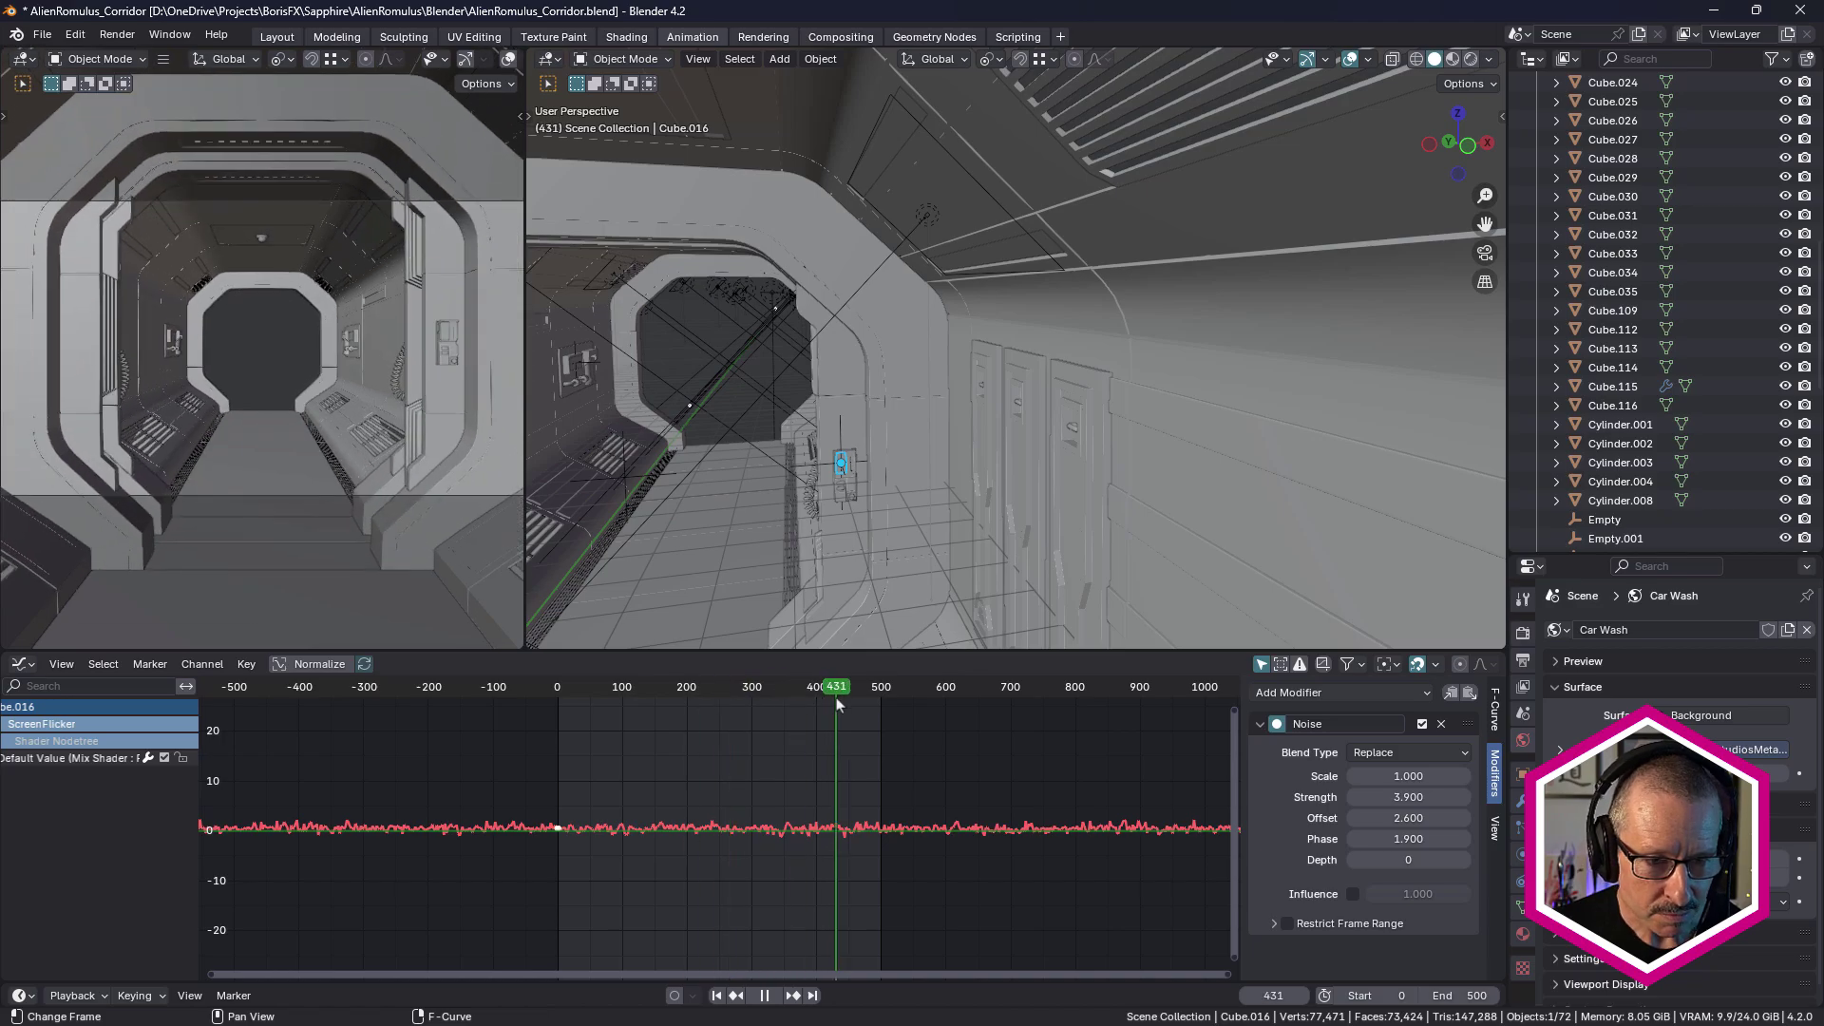
pyautogui.press('space')
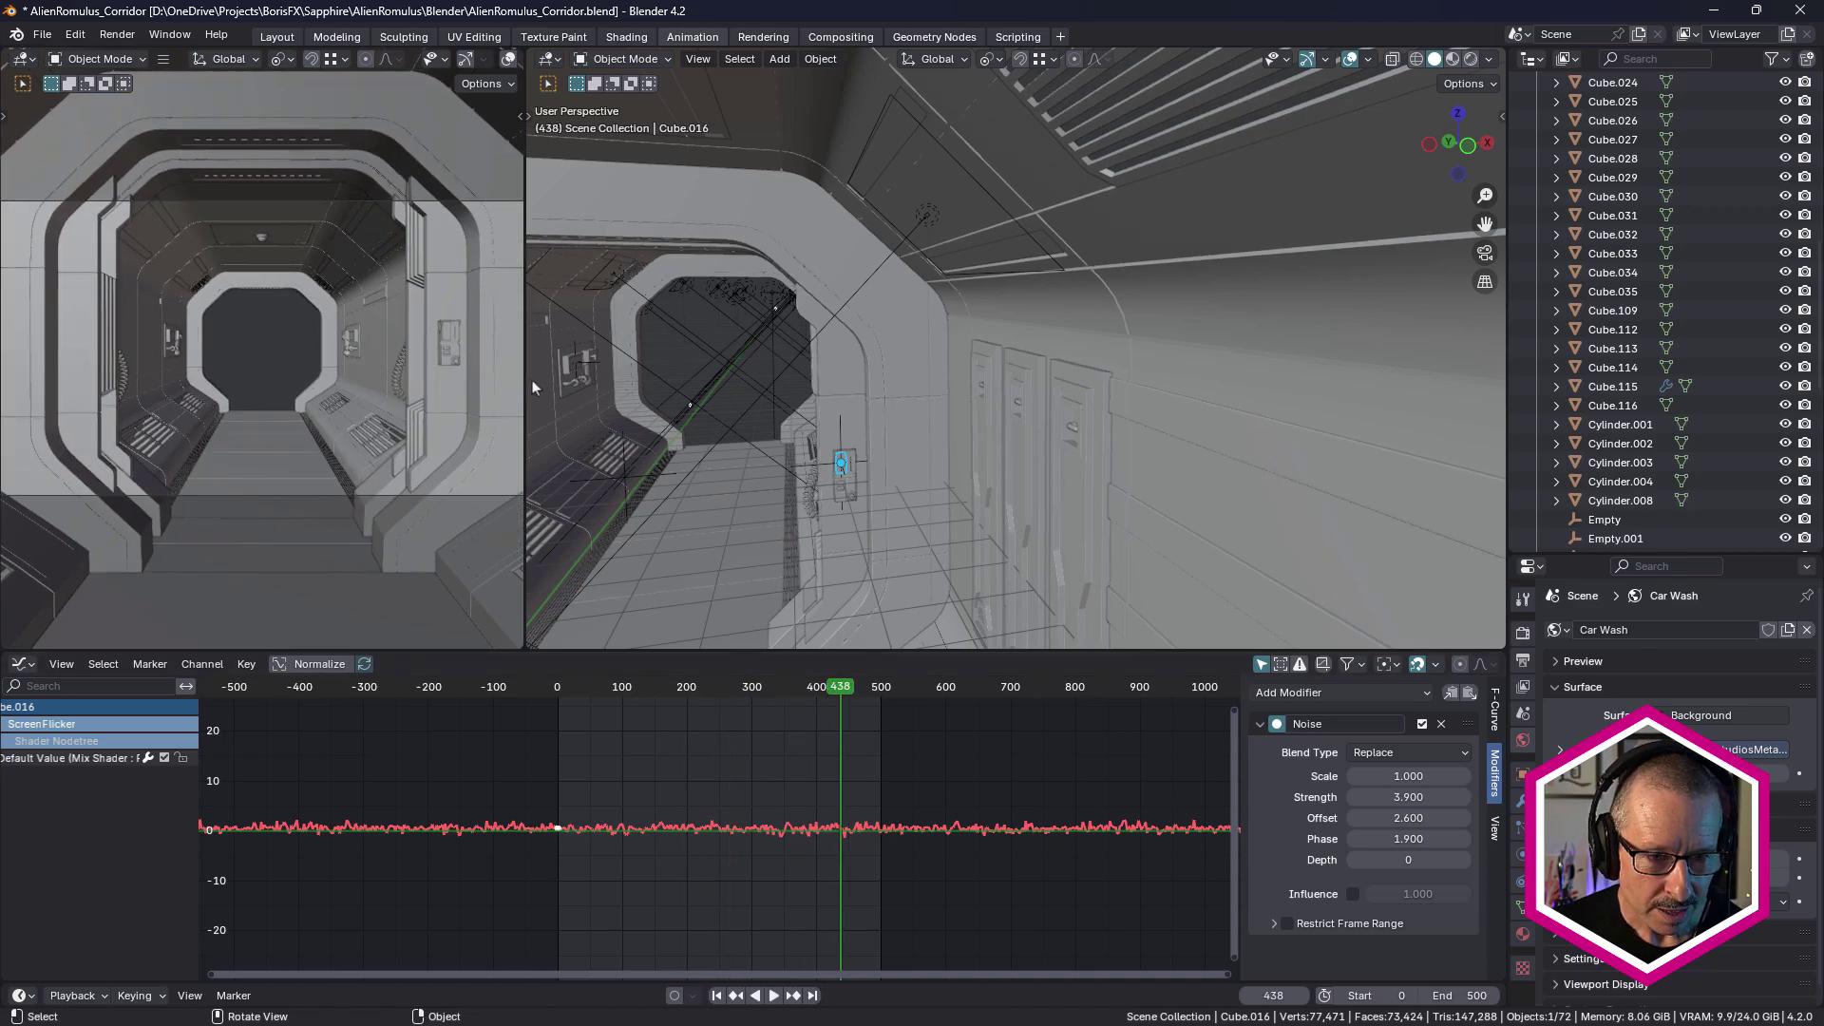
# Switch to Rendered shading, scrub the timeline, and move the view inside the corridor.
pyautogui.click(1471, 59)
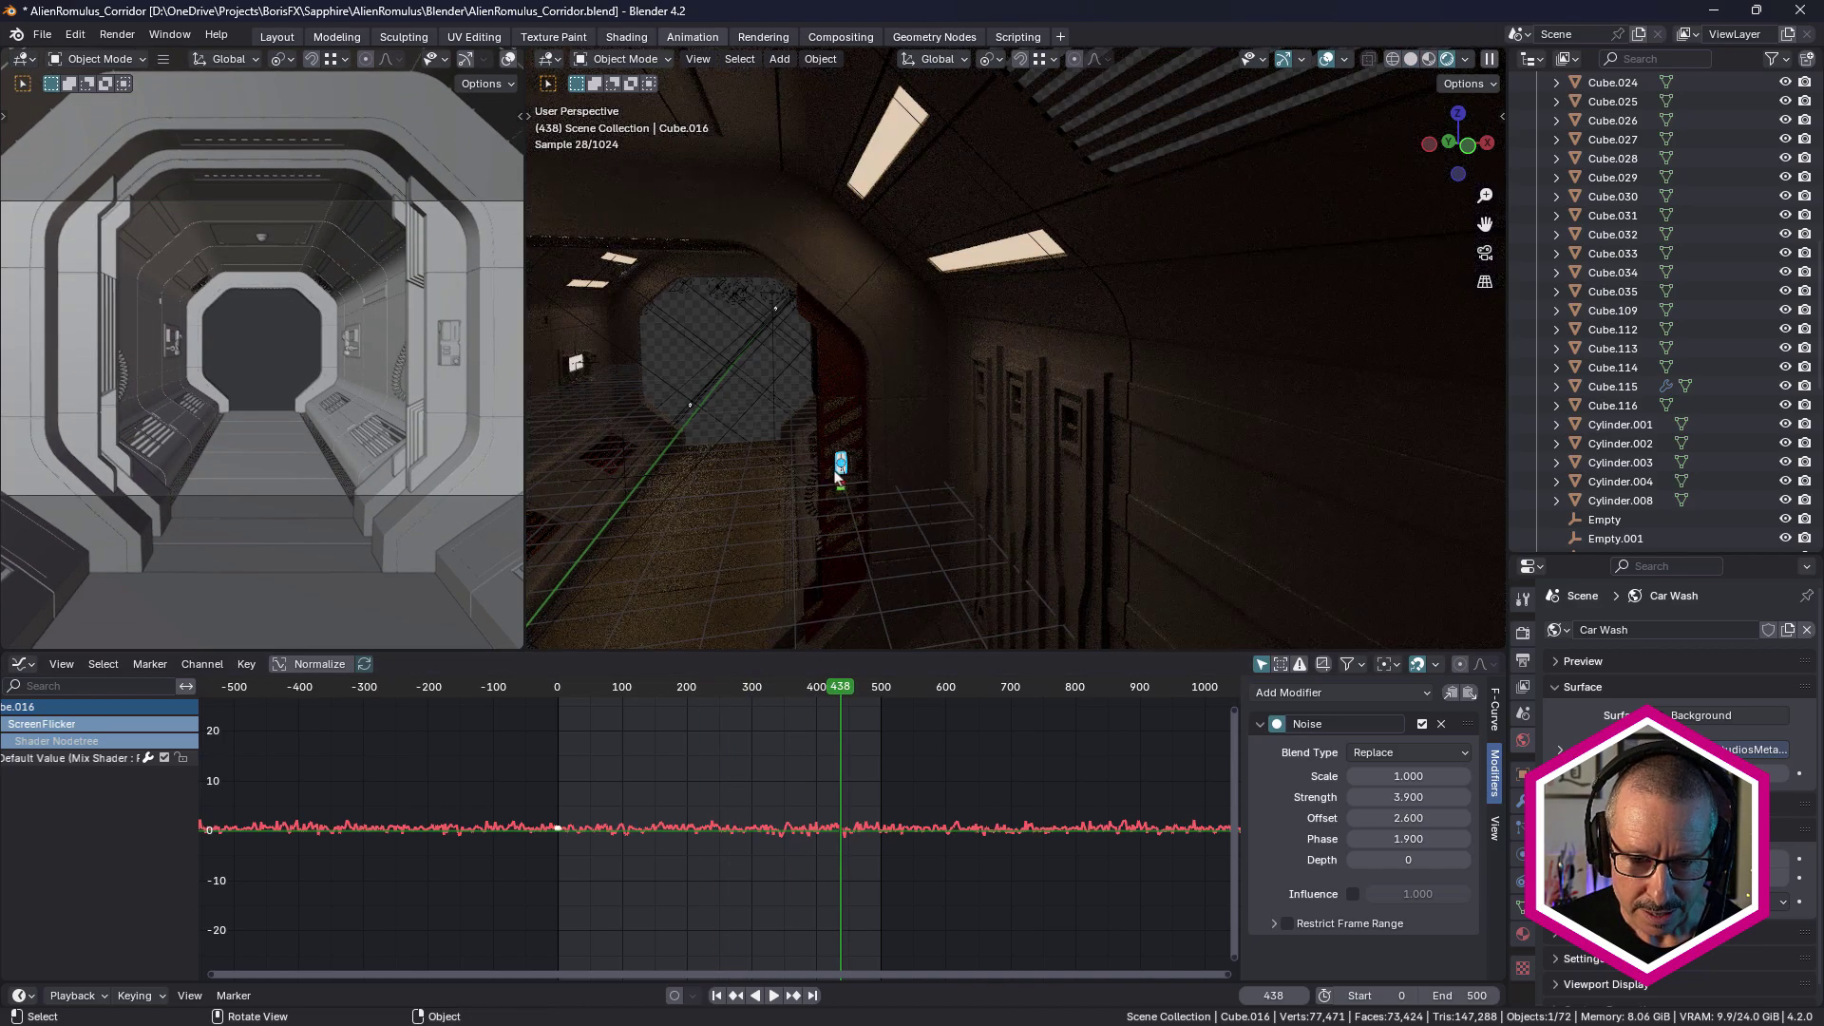
pyautogui.moveTo(840, 707); pyautogui.dragTo(751, 725)
pyautogui.press('space')
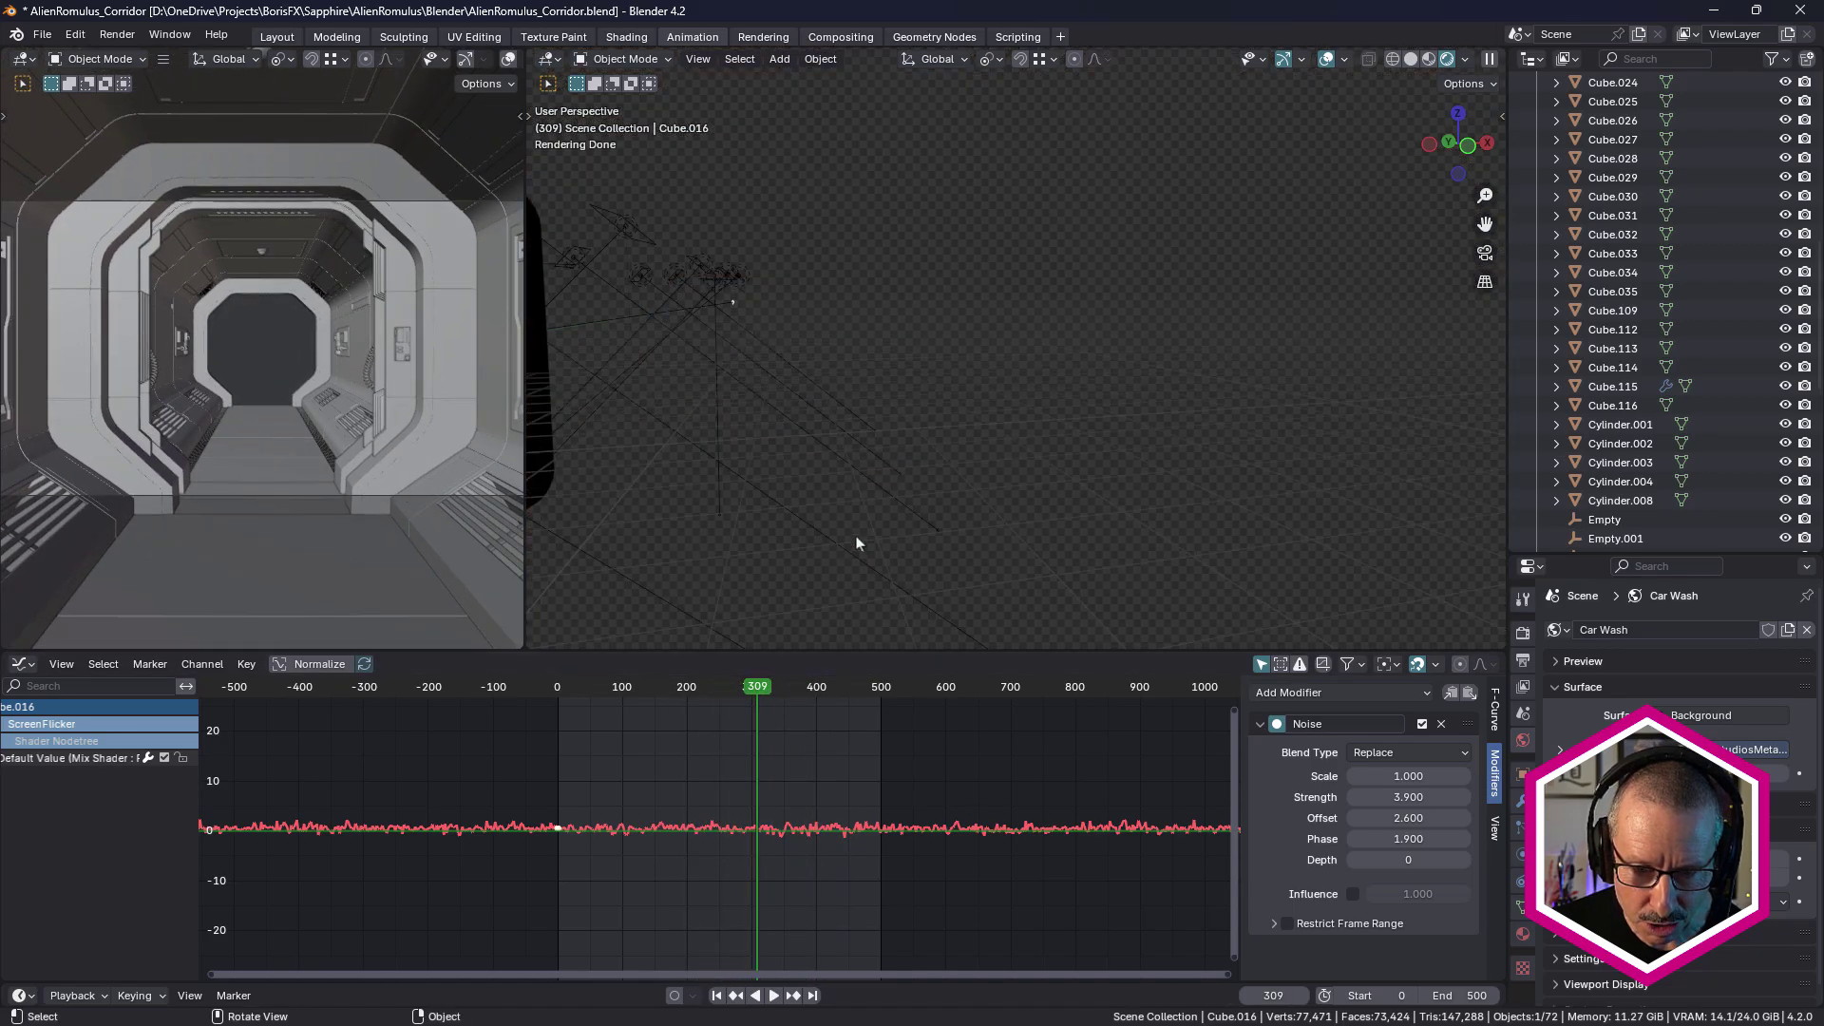
pyautogui.moveTo(819, 487); pyautogui.dragTo(1126, 373, button='middle')
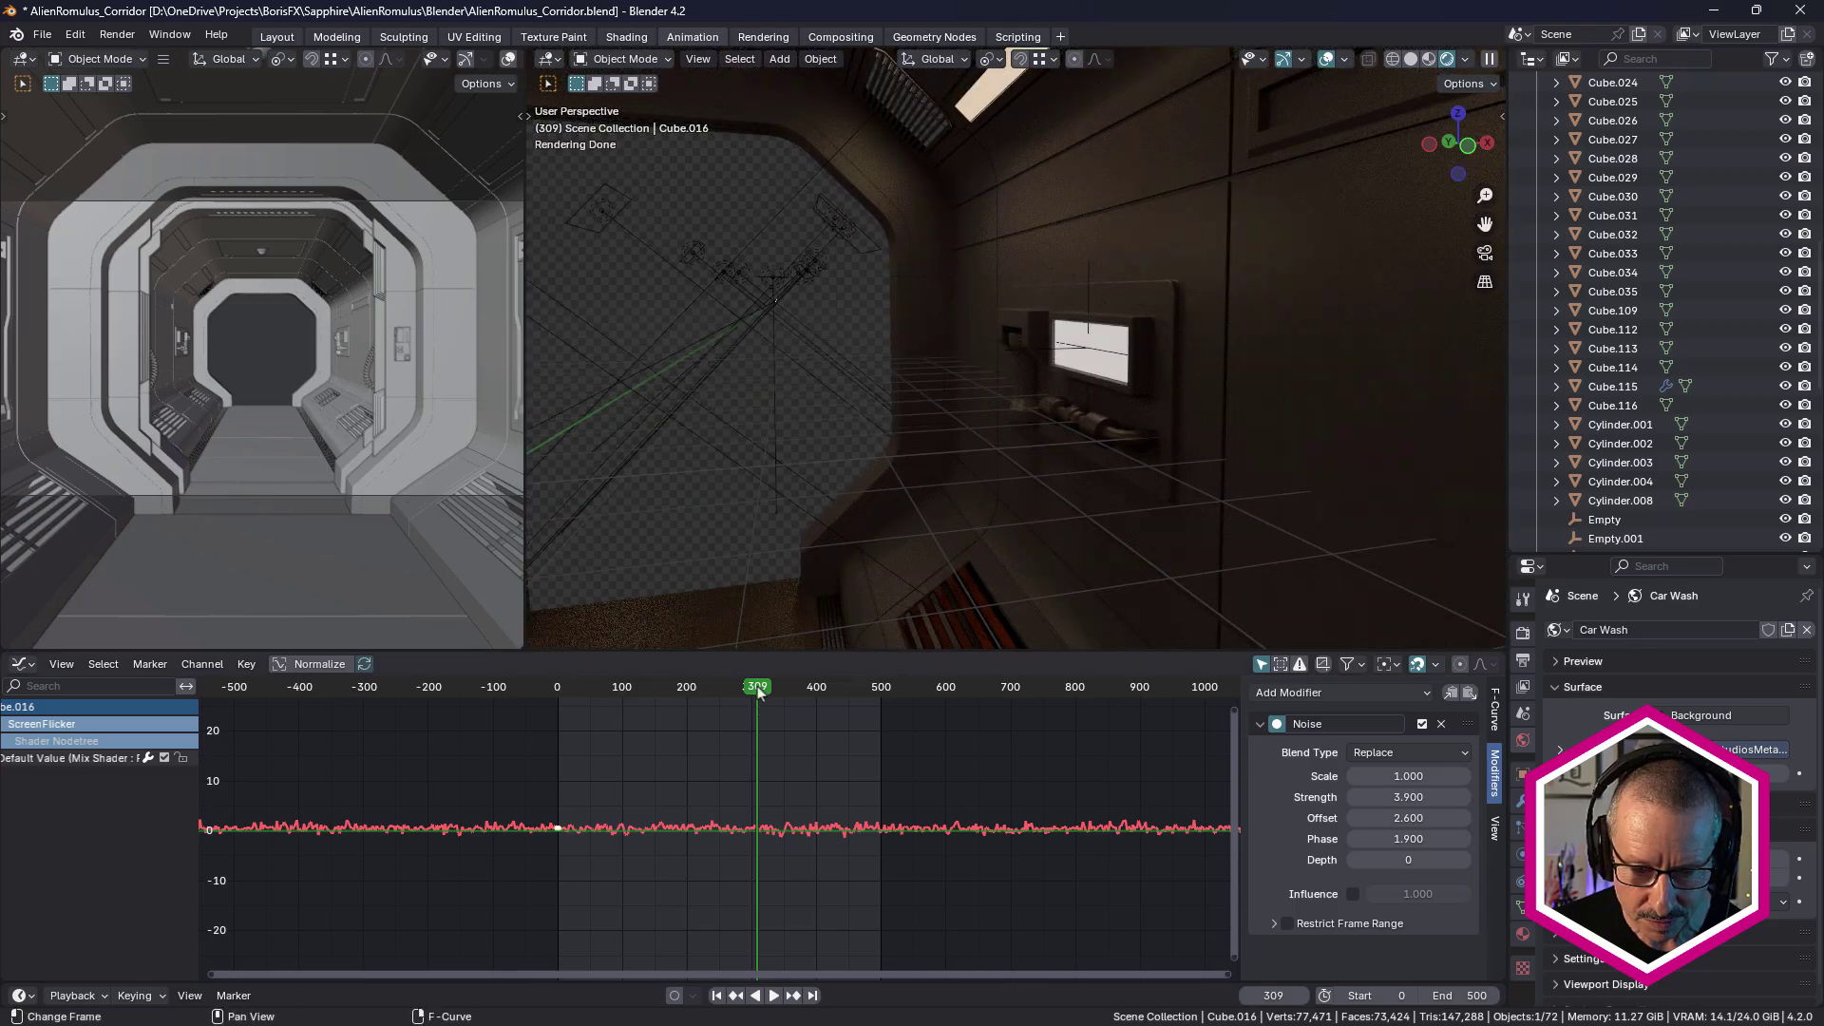
# Scrub and play to review the screen flicker, stopping at frame 435 and orbiting to the corridor's front.
pyautogui.moveTo(757, 691)
pyautogui.mouseDown()
pyautogui.moveTo(846, 691)
pyautogui.moveTo(688, 691)
pyautogui.moveTo(777, 691)
pyautogui.mouseUp()
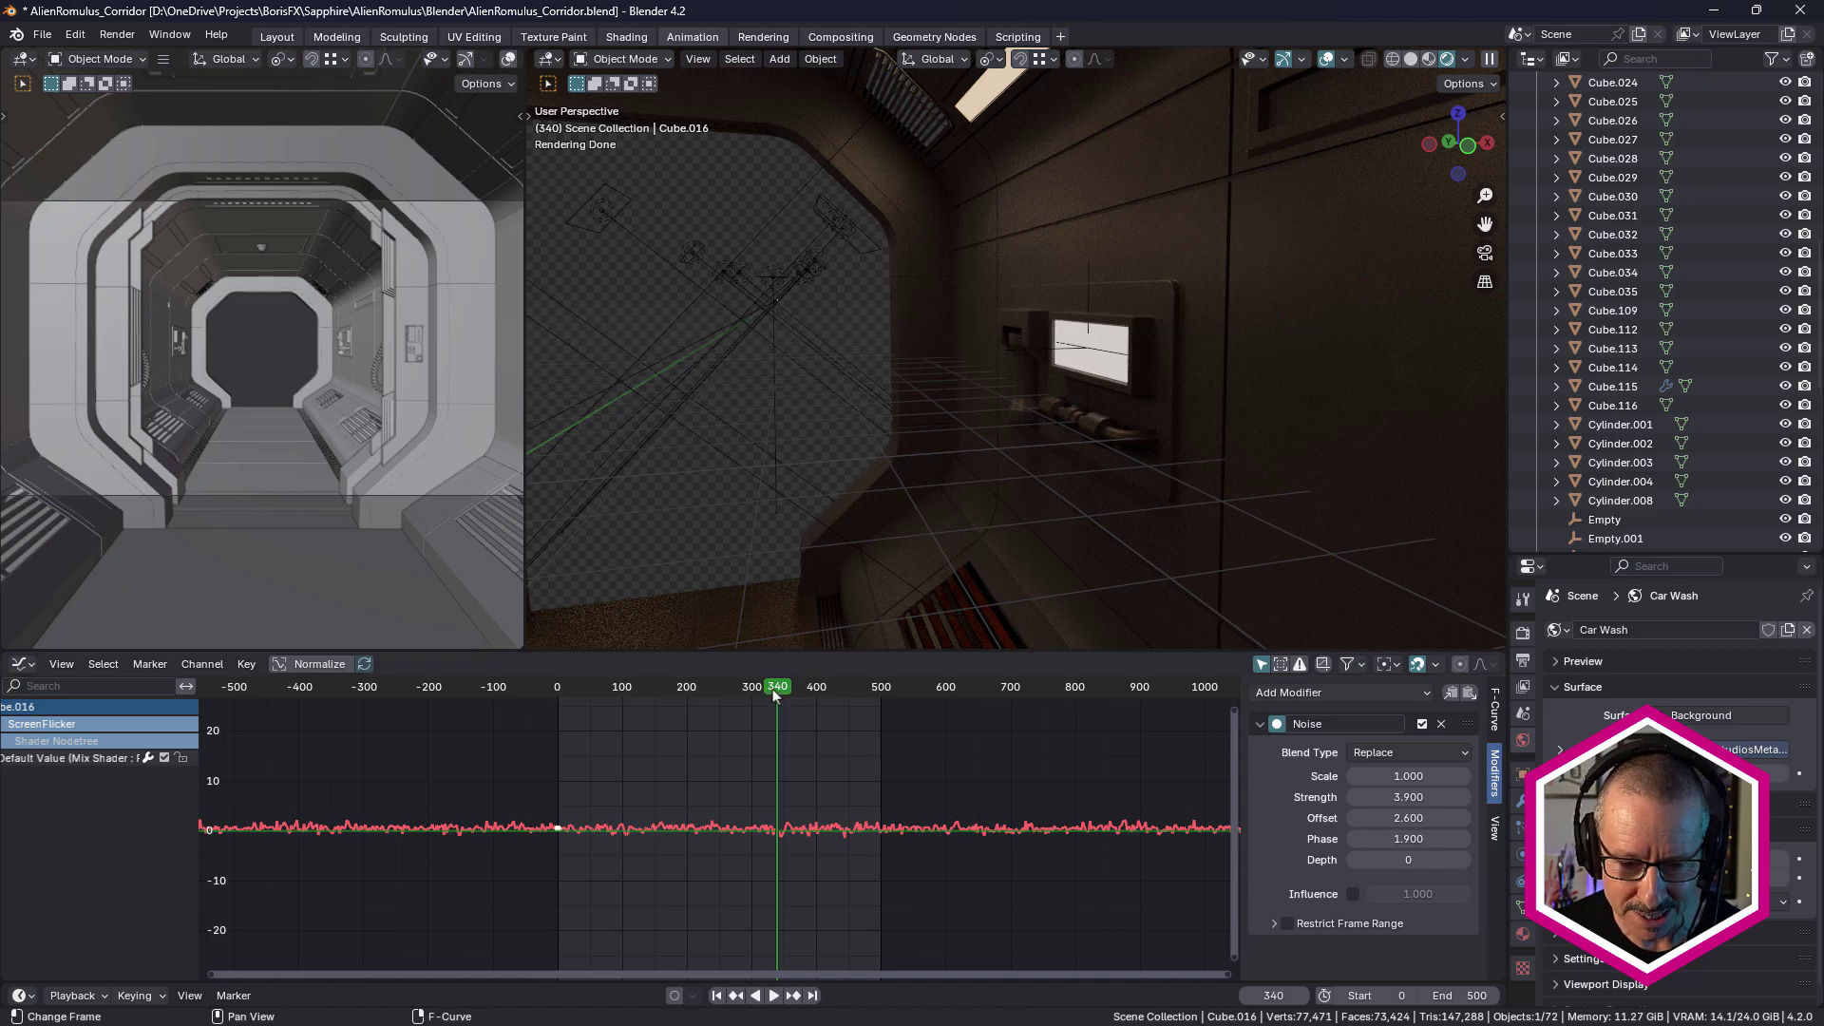
pyautogui.press('space')
pyautogui.press('space')
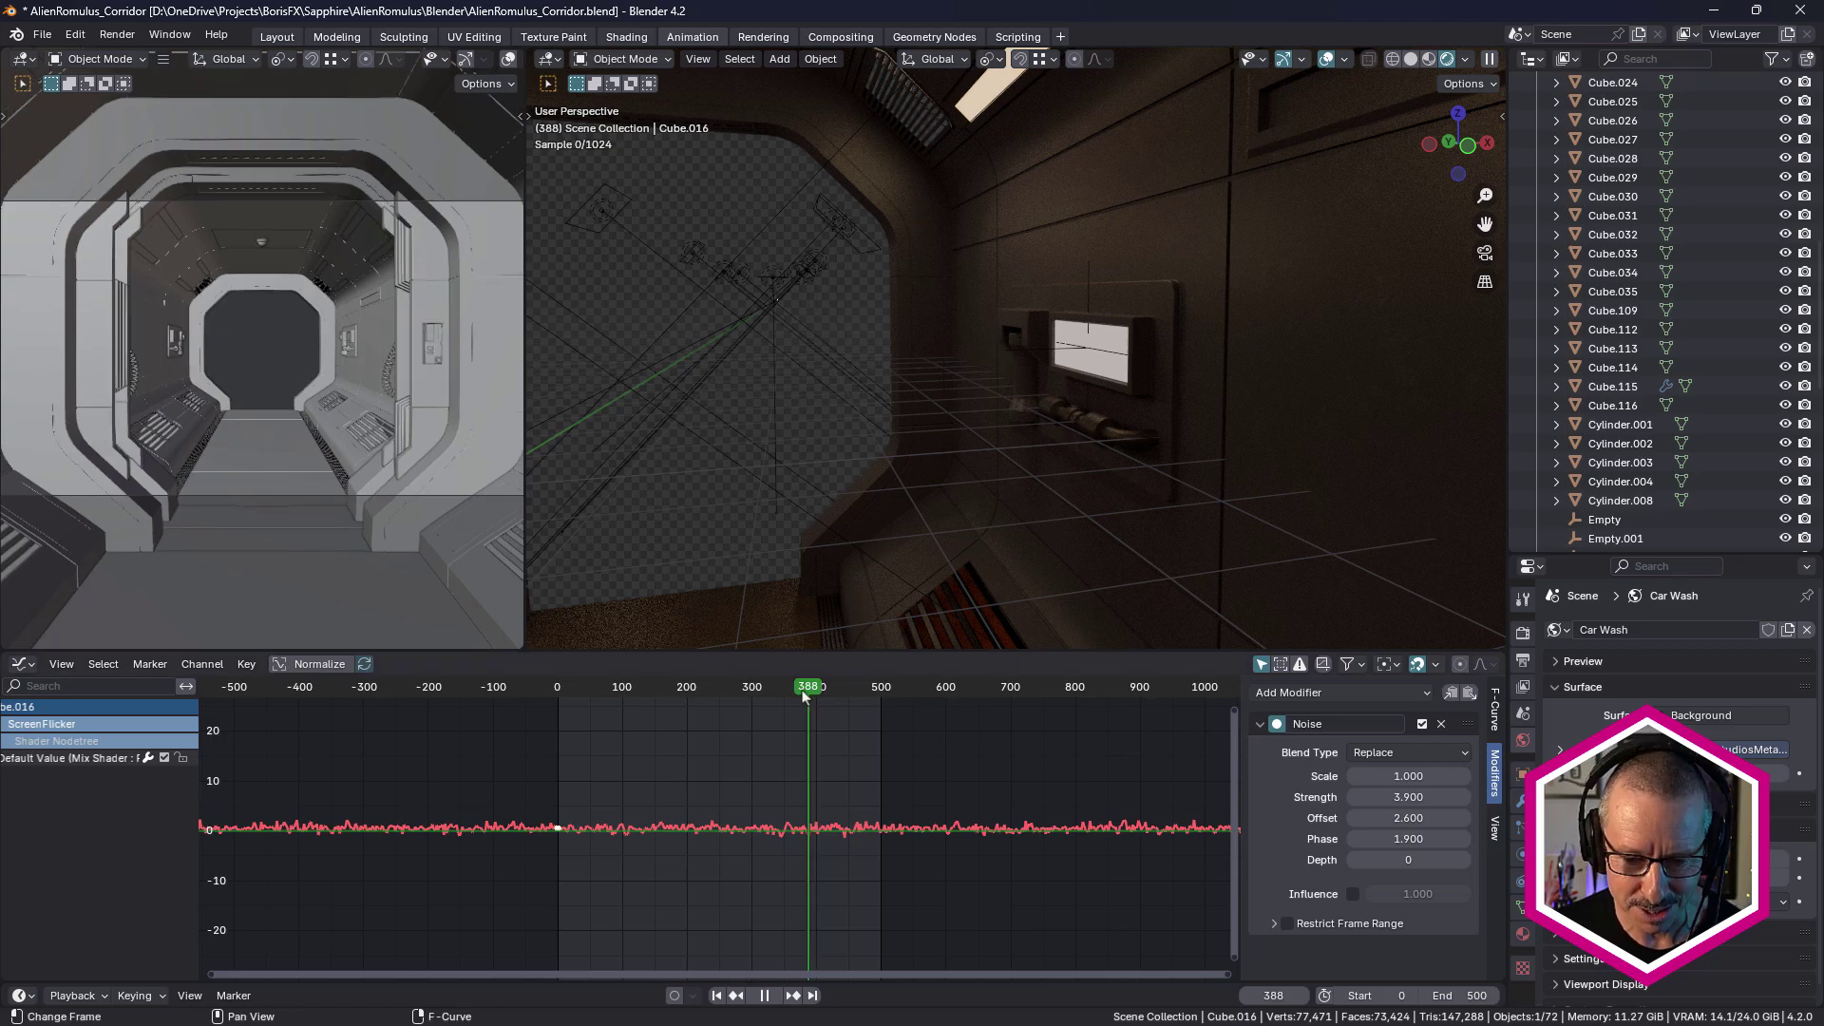
pyautogui.moveTo(801, 696); pyautogui.dragTo(860, 735)
pyautogui.press('Escape')
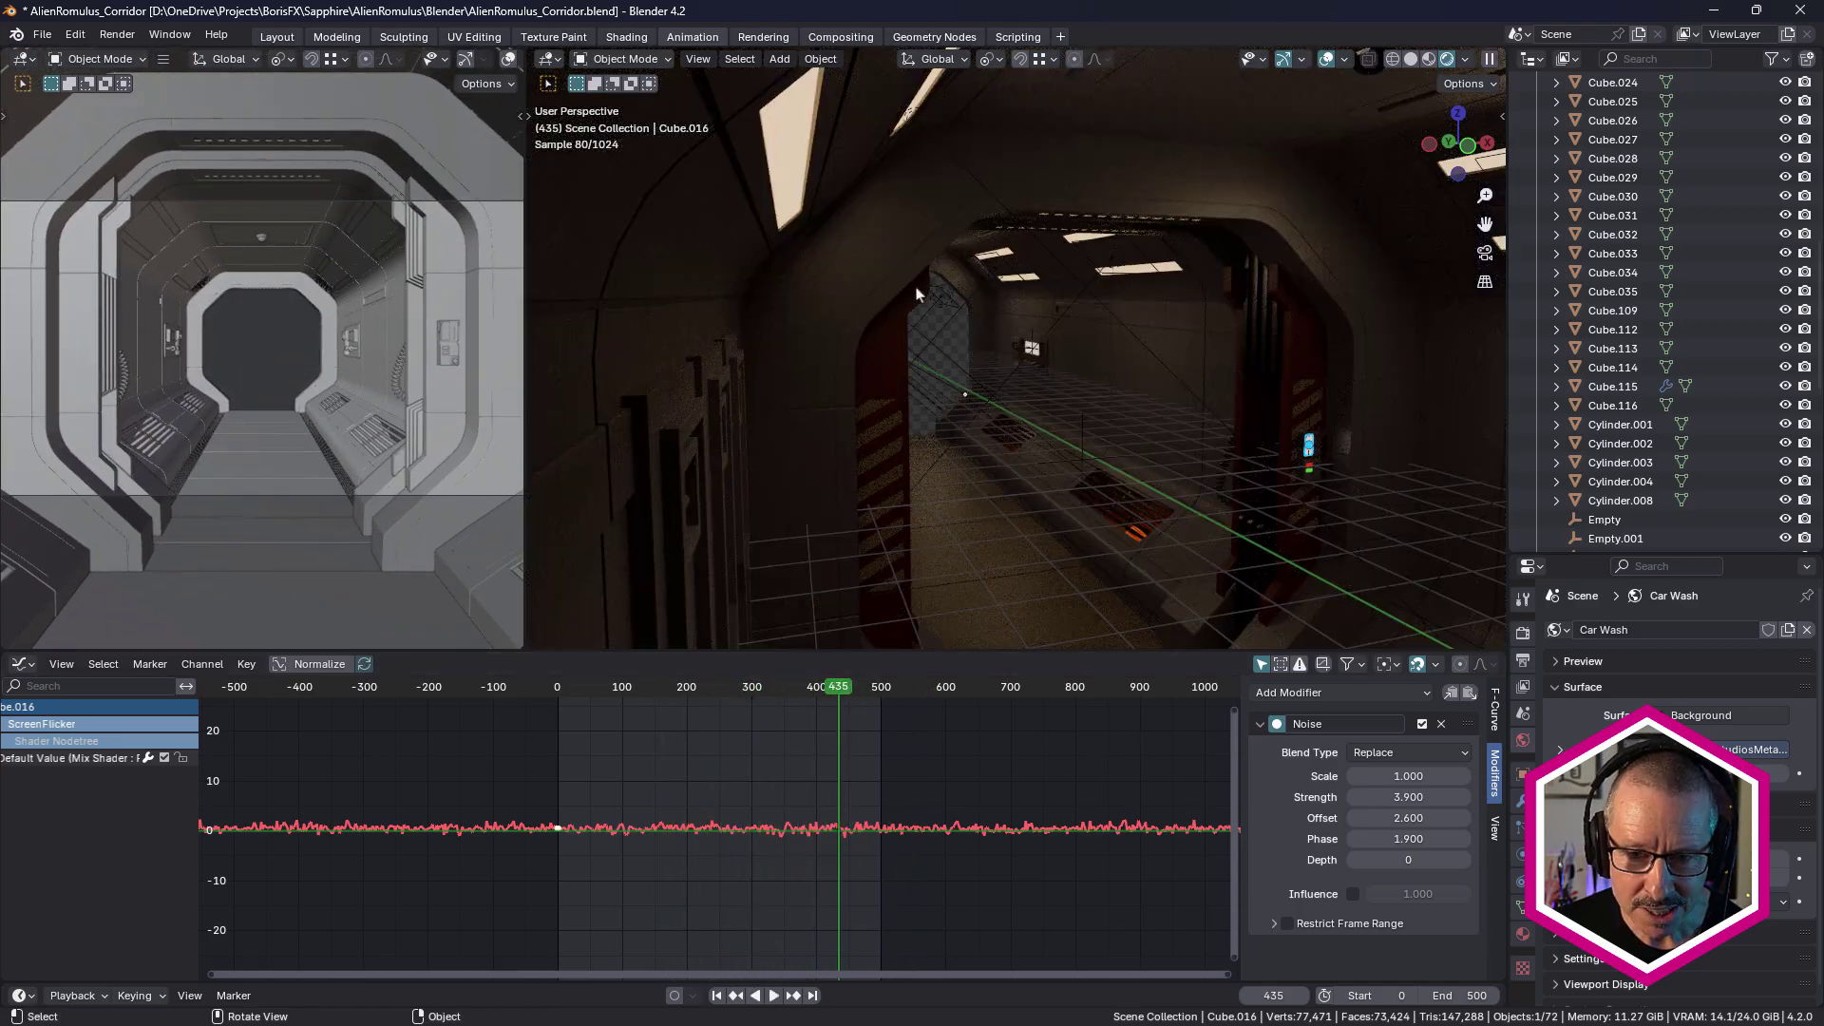
pyautogui.moveTo(918, 295)
pyautogui.mouseDown(button='middle')
pyautogui.moveTo(1000, 354)
pyautogui.moveTo(1094, 379)
pyautogui.moveTo(1077, 395)
pyautogui.moveTo(1038, 366)
pyautogui.moveTo(1030, 452)
pyautogui.moveTo(1071, 419)
pyautogui.moveTo(1107, 452)
pyautogui.mouseUp(button='middle')
pyautogui.scroll(5, 1078, 468)
pyautogui.scroll(2, 1076, 467)
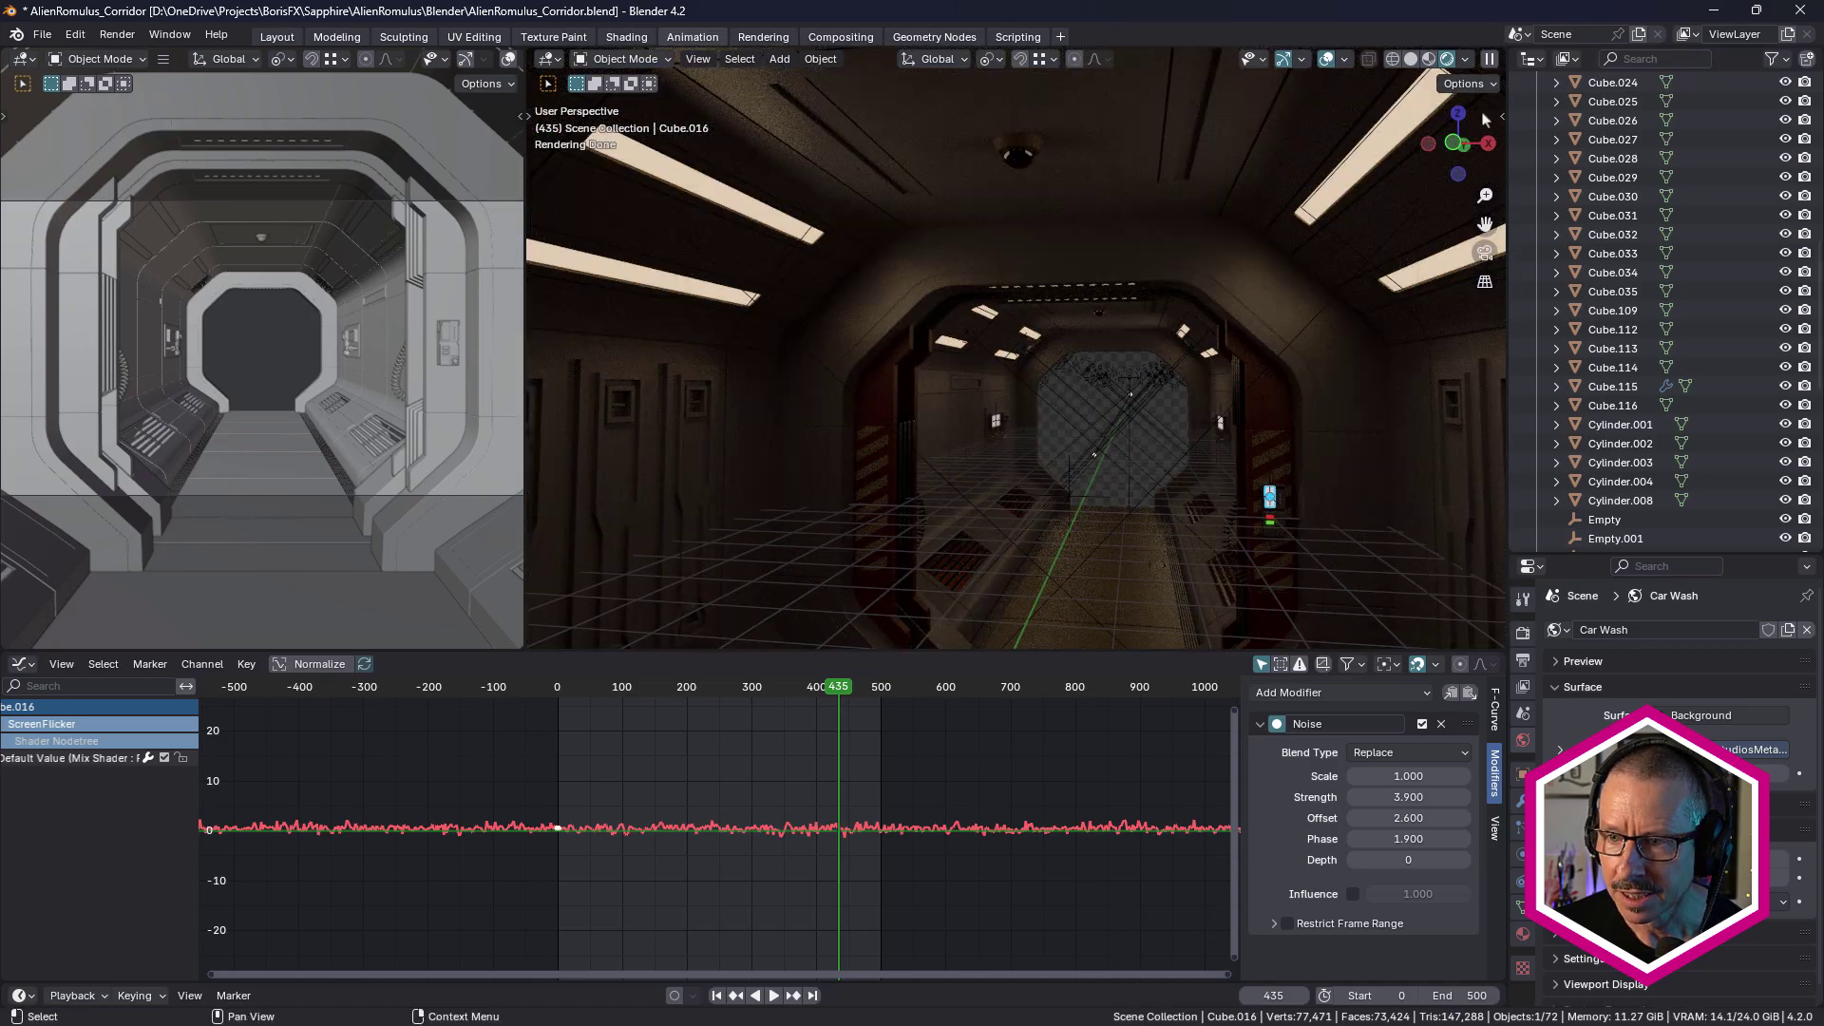
# Switch to Material Preview shading and select Cube.024, then the Empty.
pyautogui.click(1430, 59)
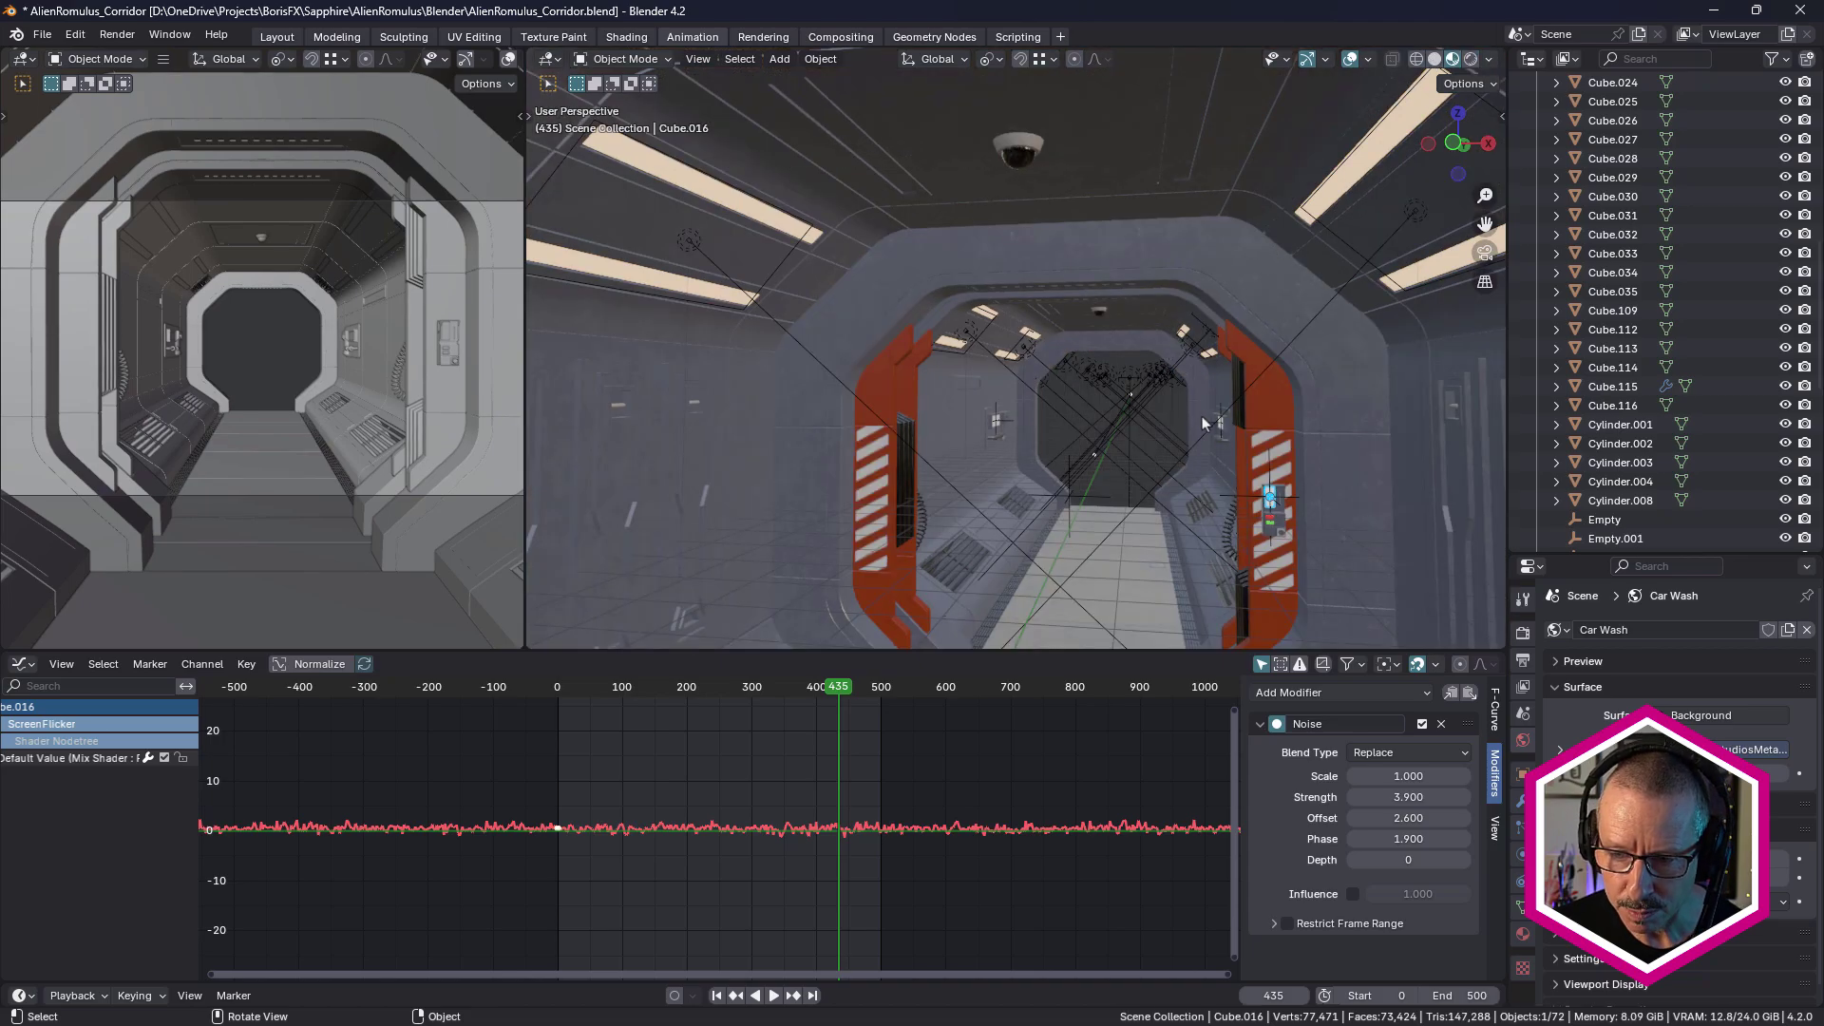
pyautogui.click(1269, 487)
pyautogui.click(1271, 491)
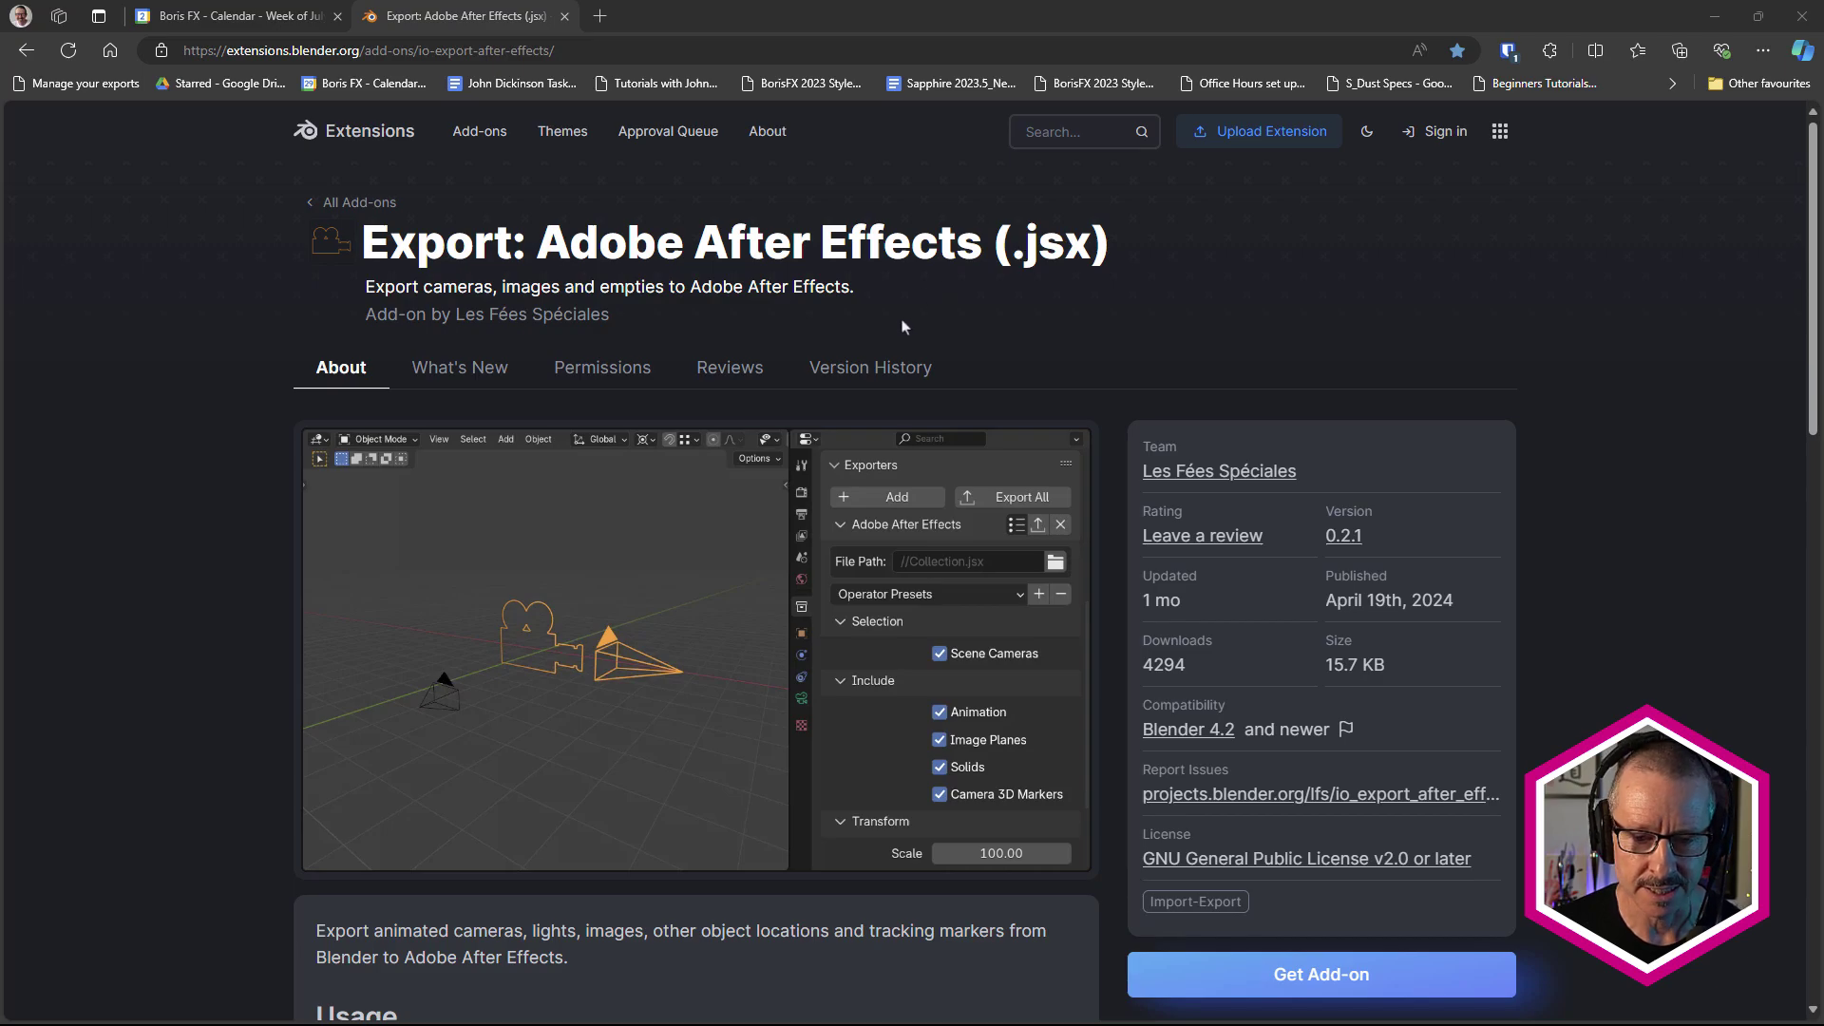
# Minimise Edge after reviewing the After Effects export add-on page to return to Blender.
pyautogui.click(1715, 21)
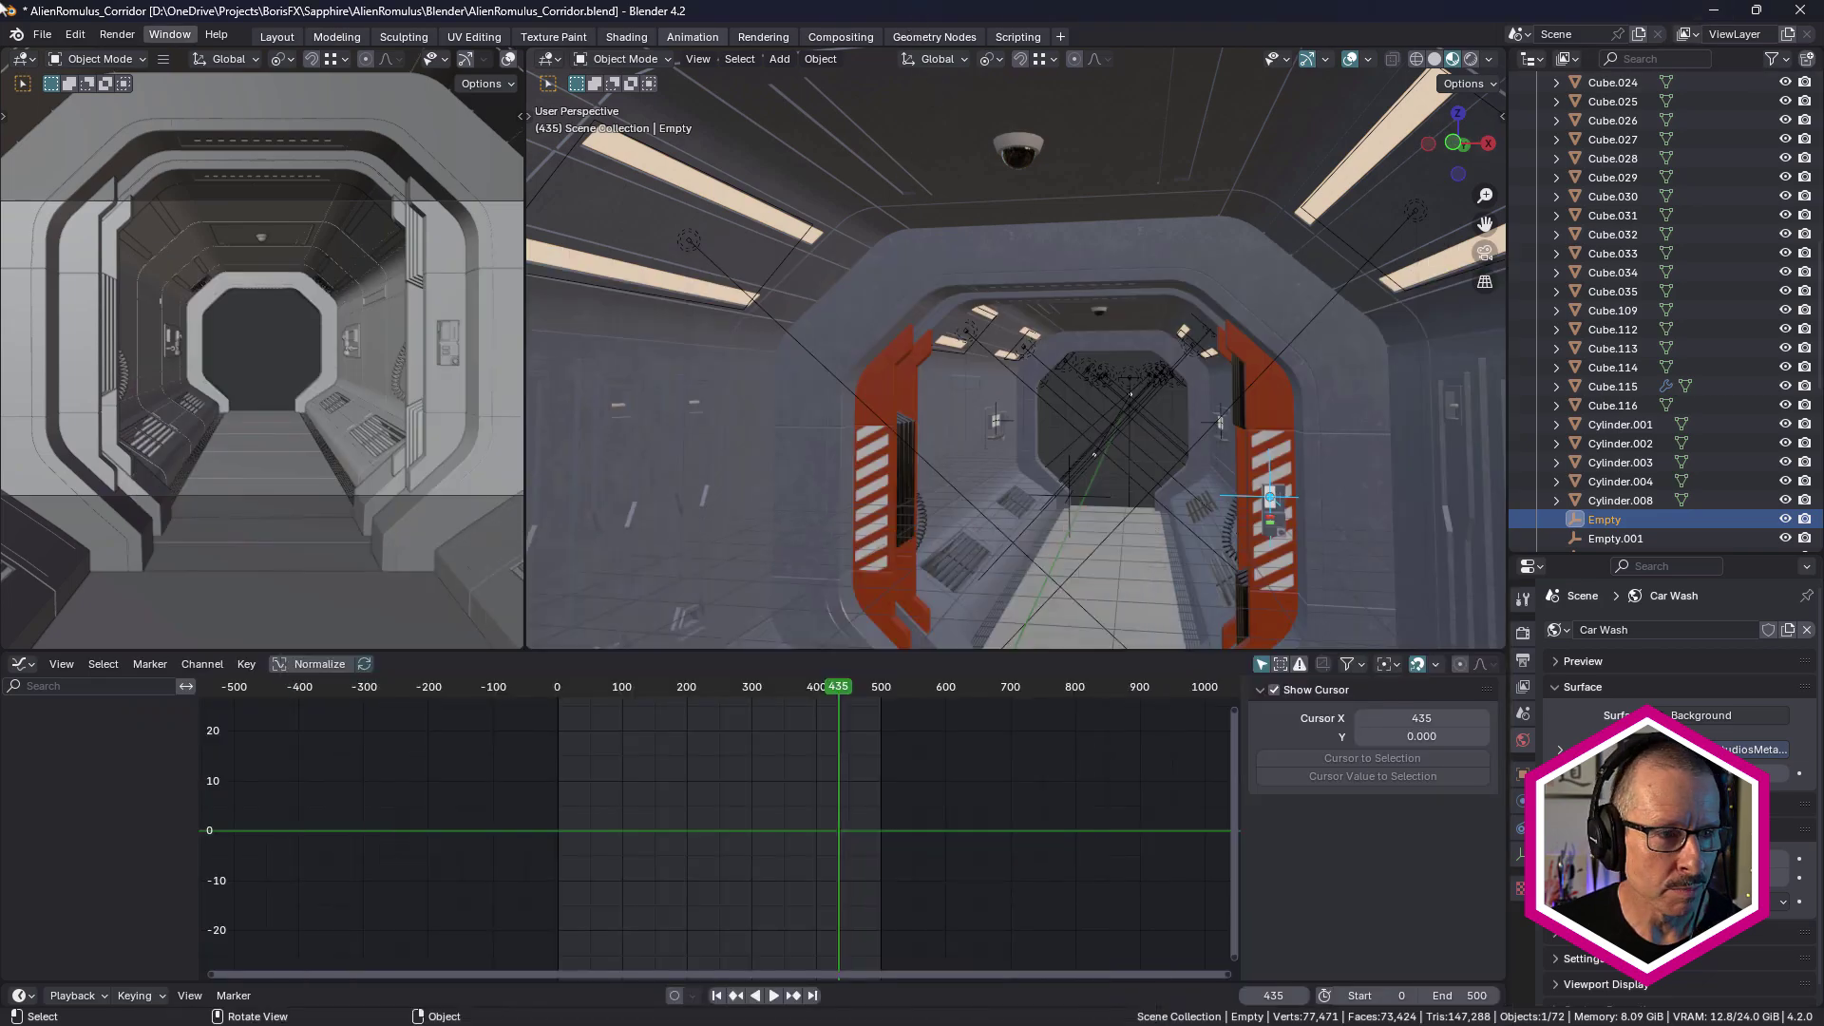
pyautogui.click(42, 34)
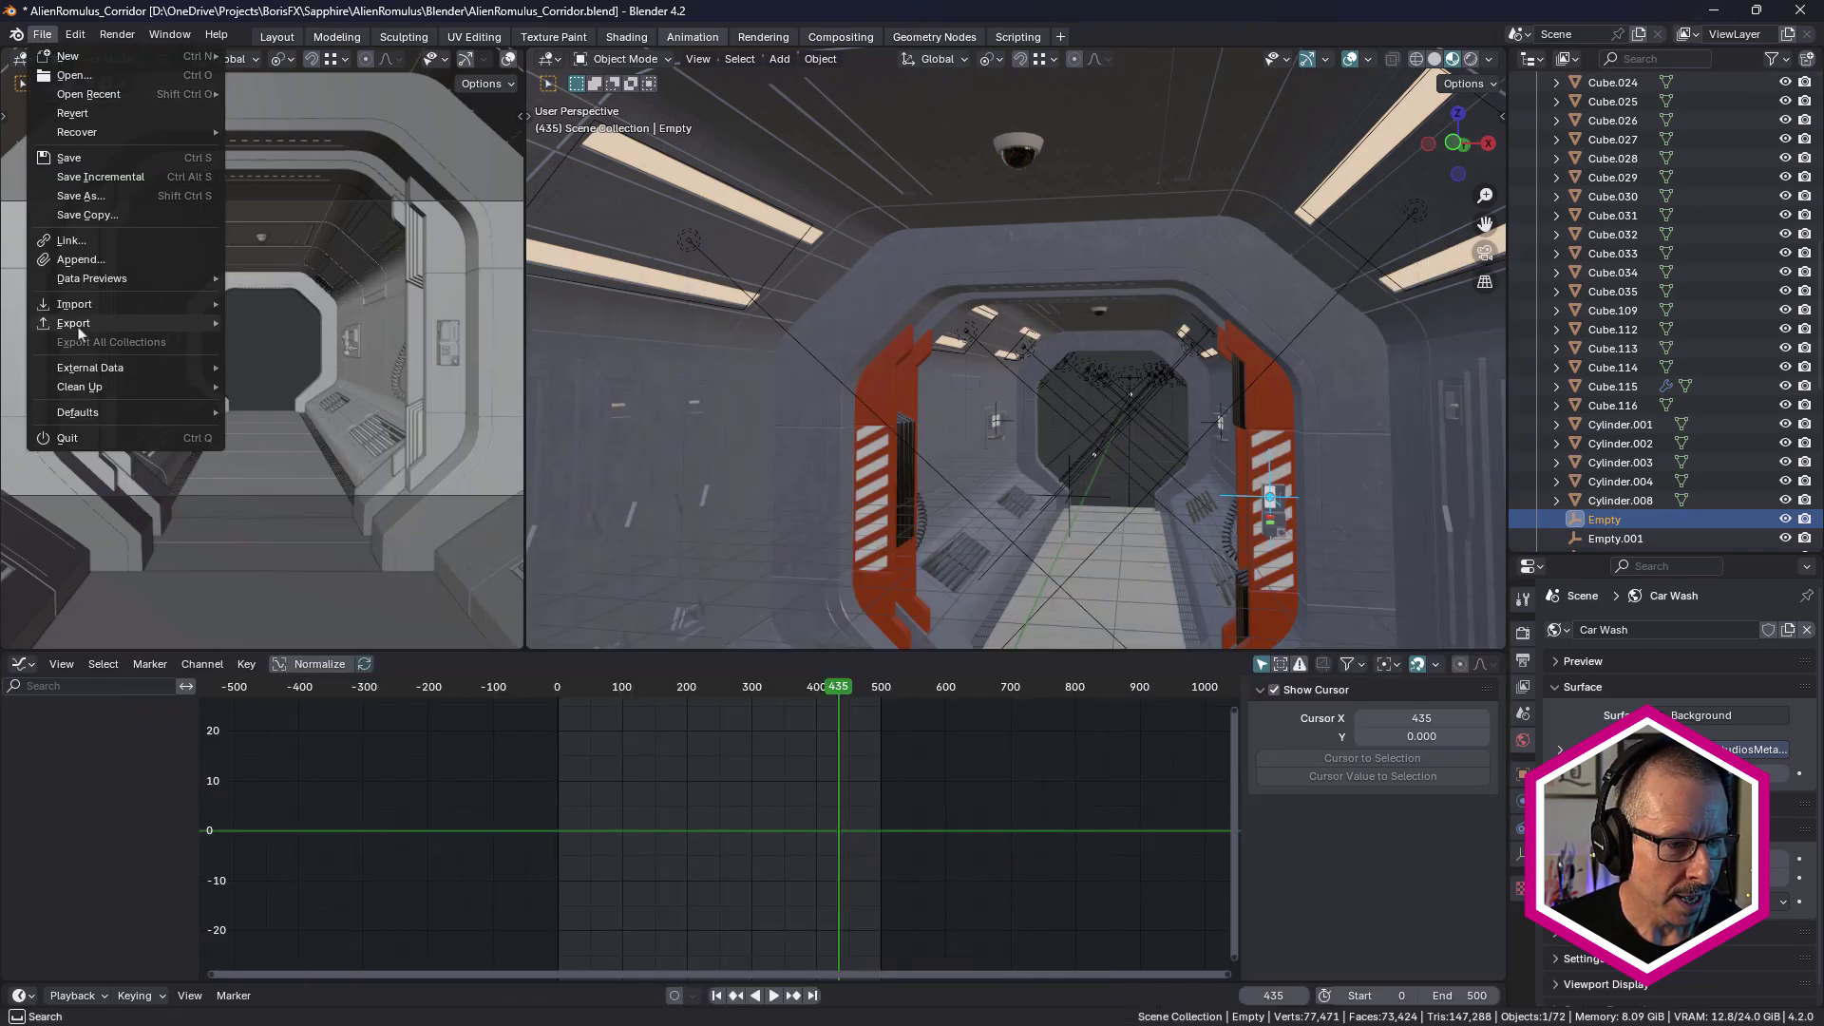
pyautogui.moveTo(95, 324)
pyautogui.click(376, 535)
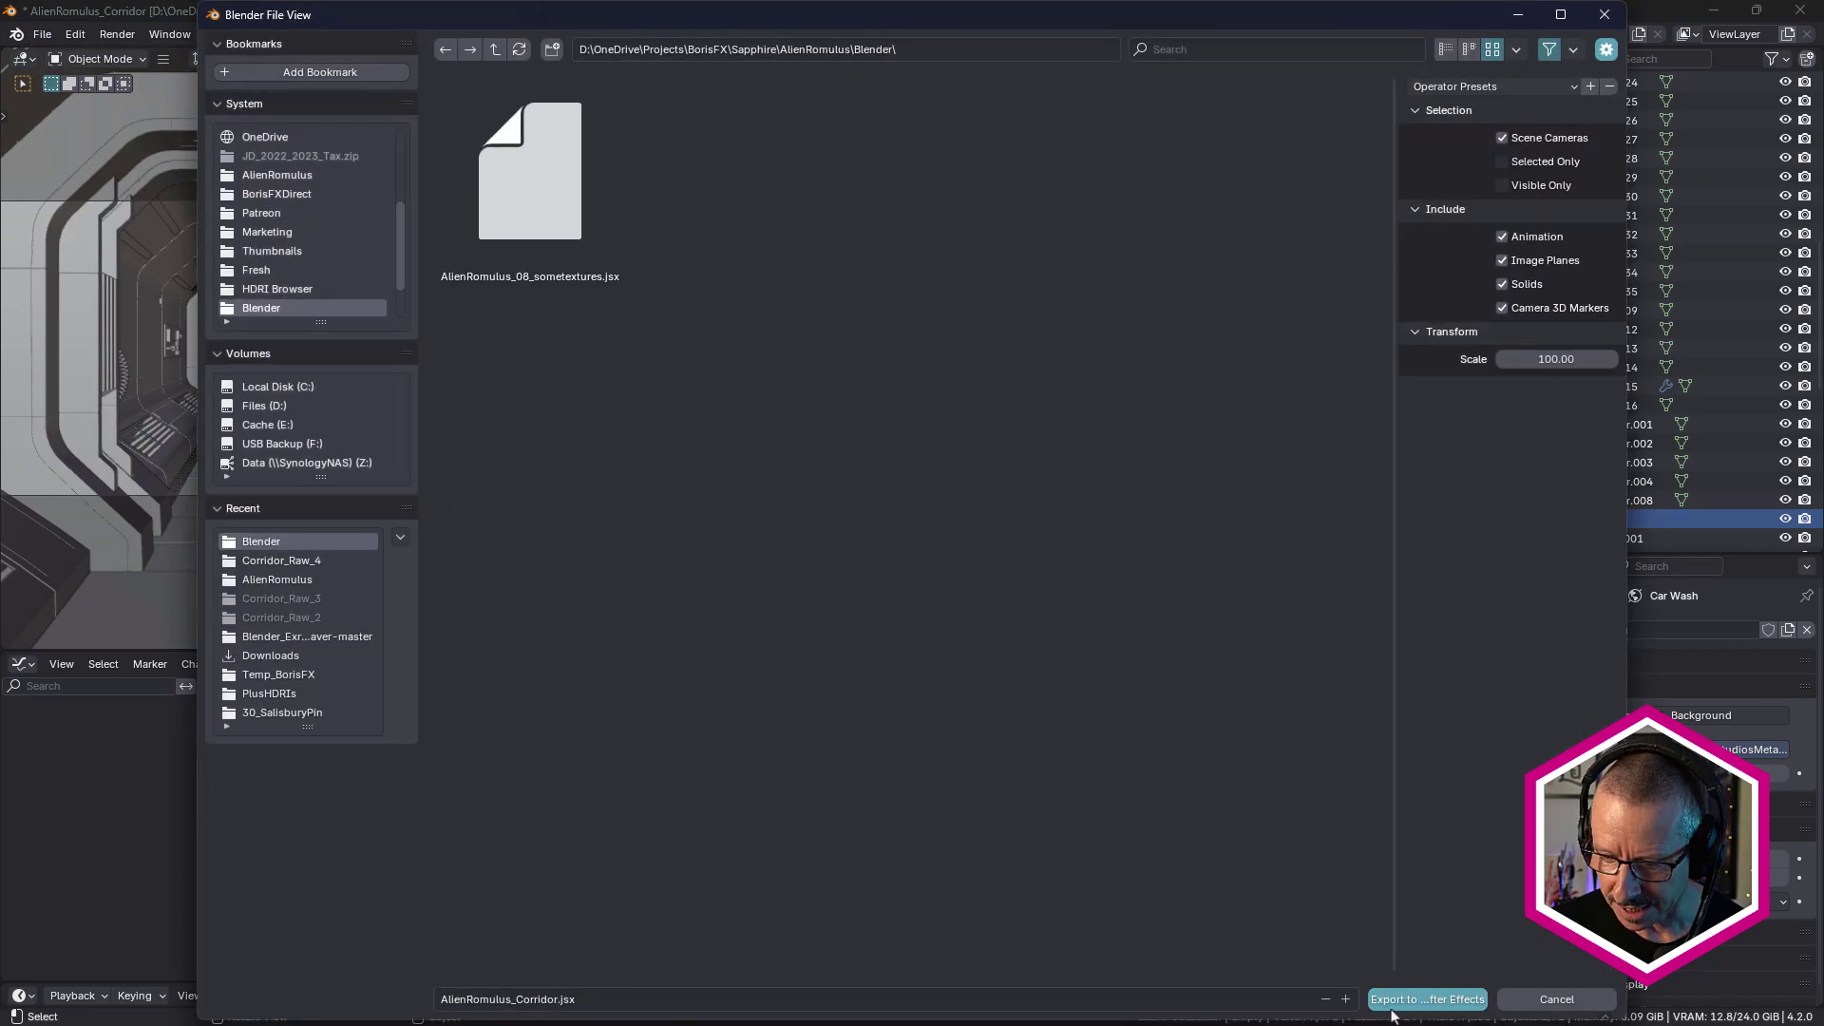
pyautogui.click(1563, 1003)
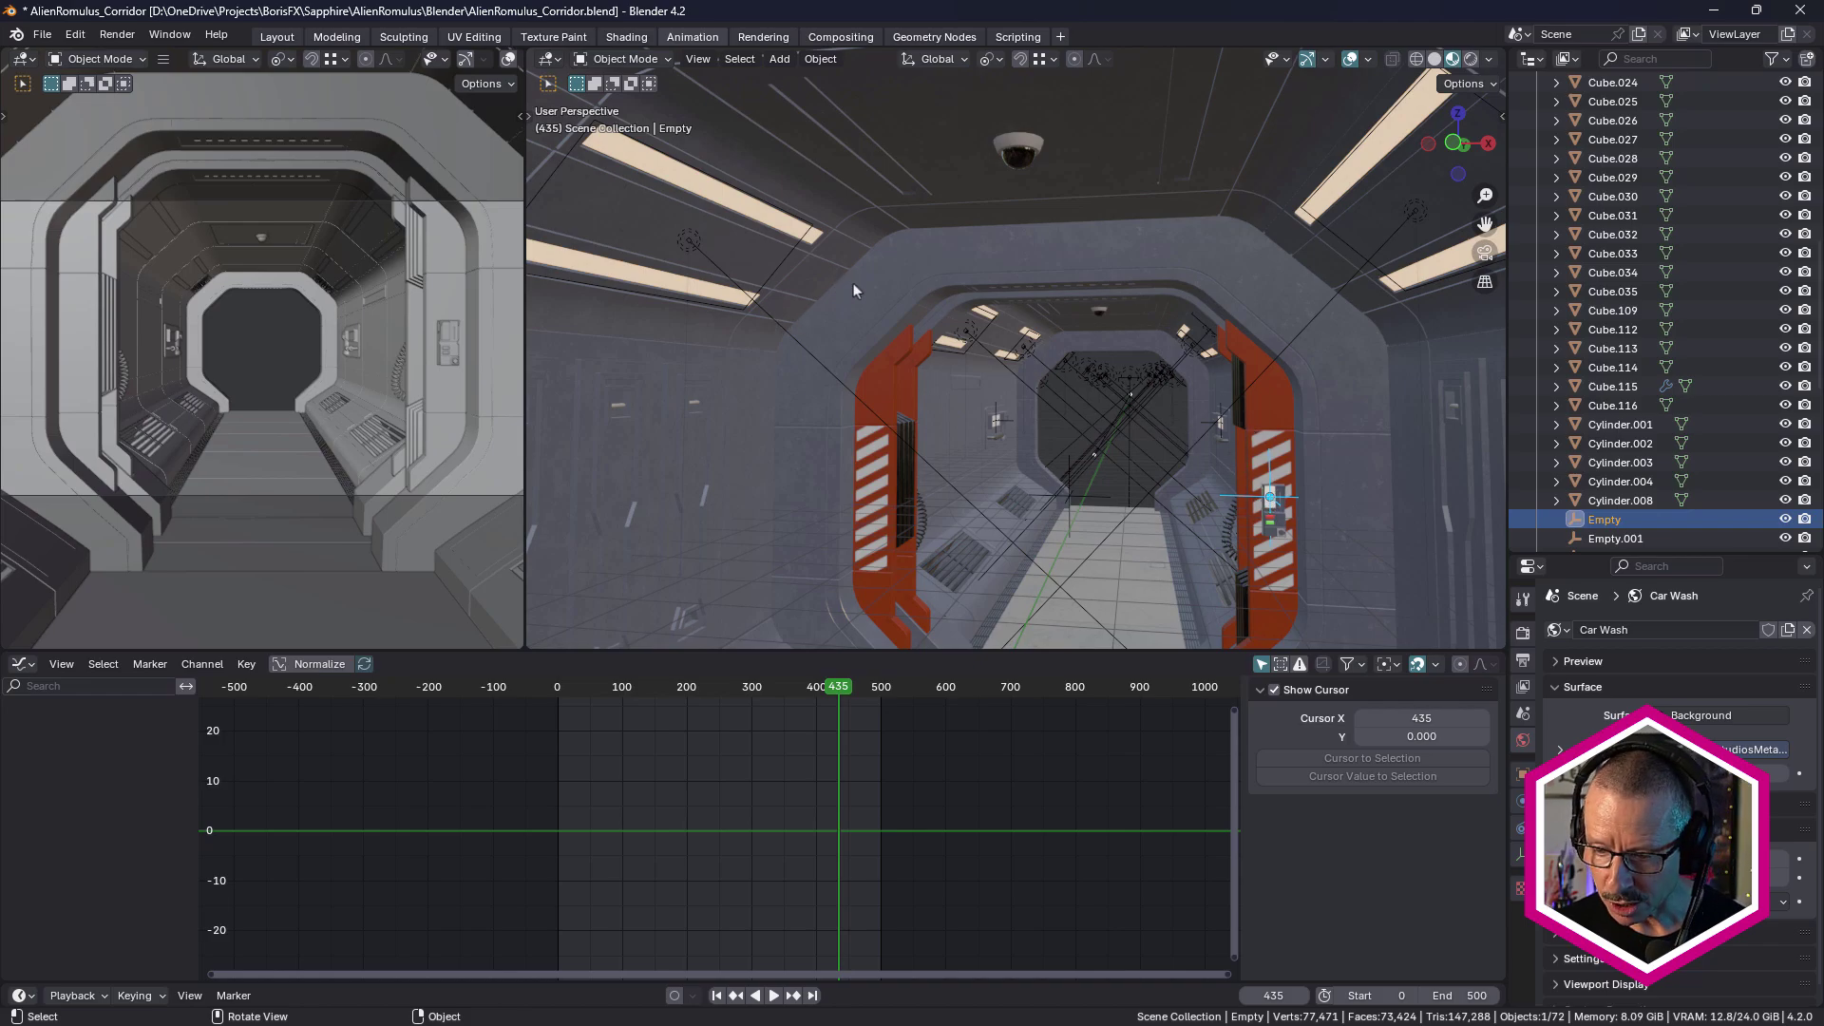
# Review render sampling, then the output: frames 0–500 at 24 fps, OpenEXR MultiLayer, Float (Full), ZIP.
pyautogui.click(1522, 634)
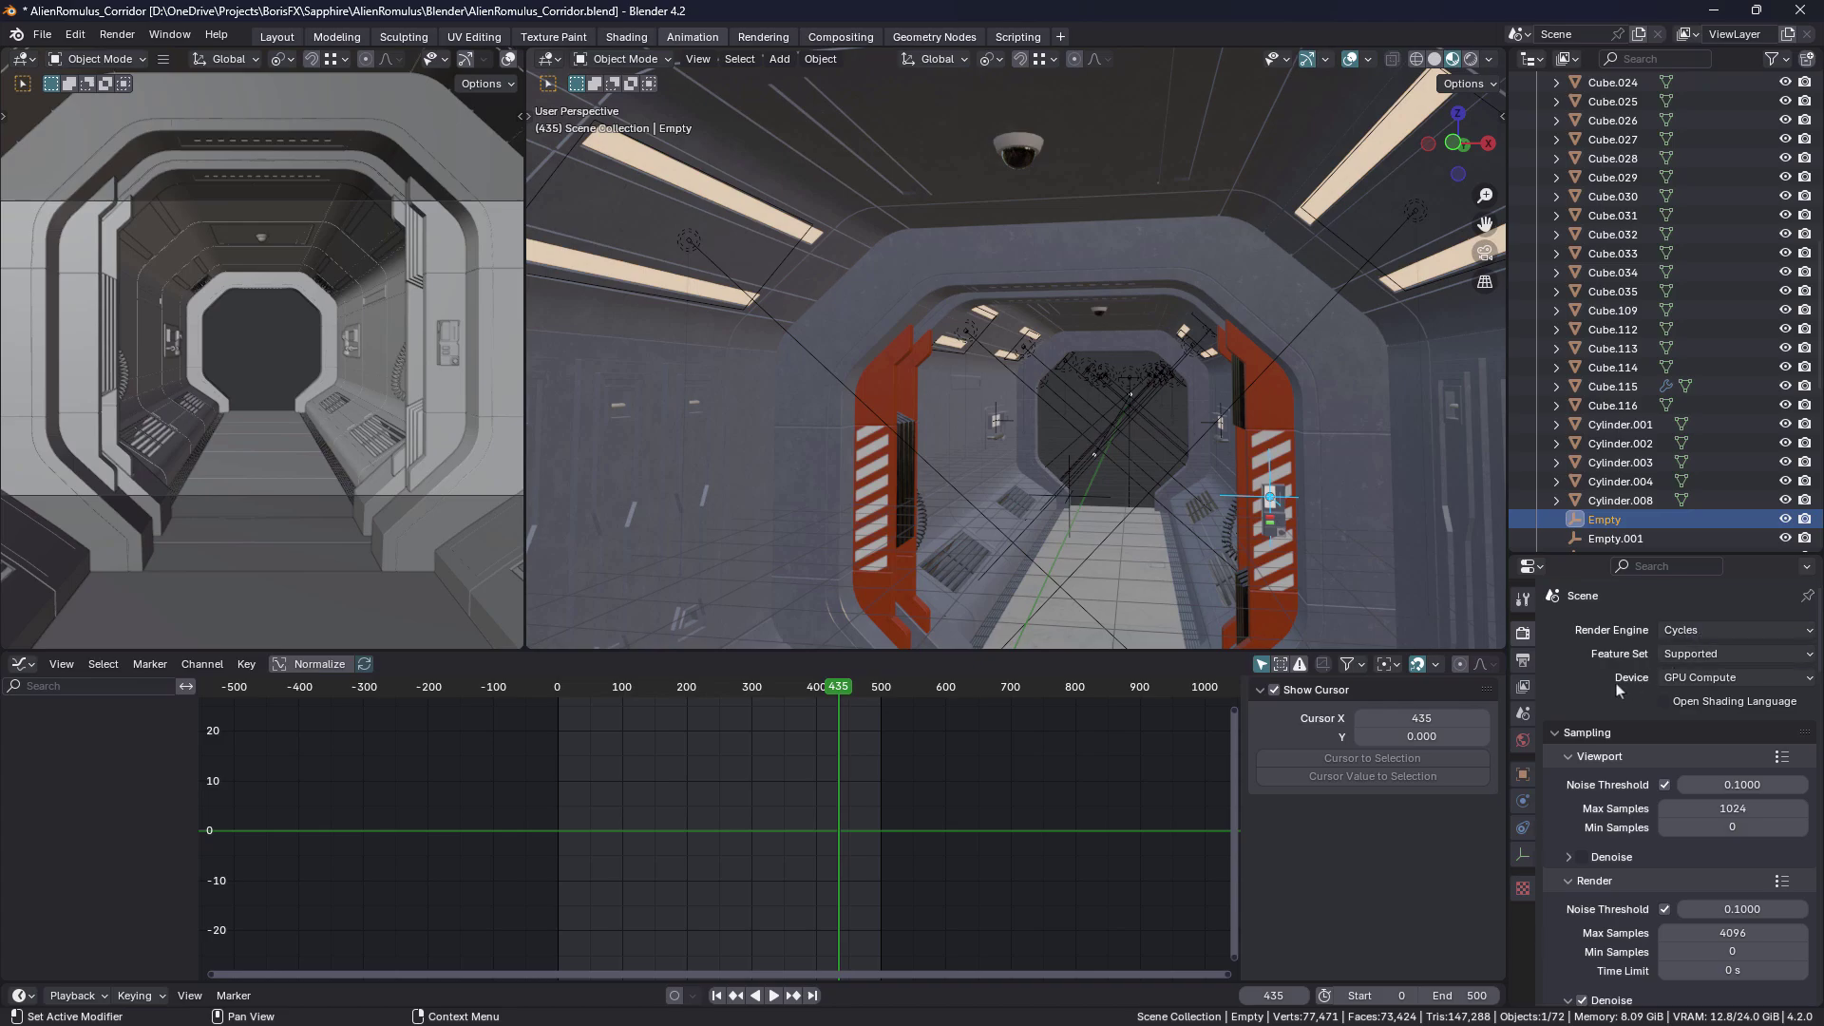
pyautogui.scroll(-3, 1603, 677)
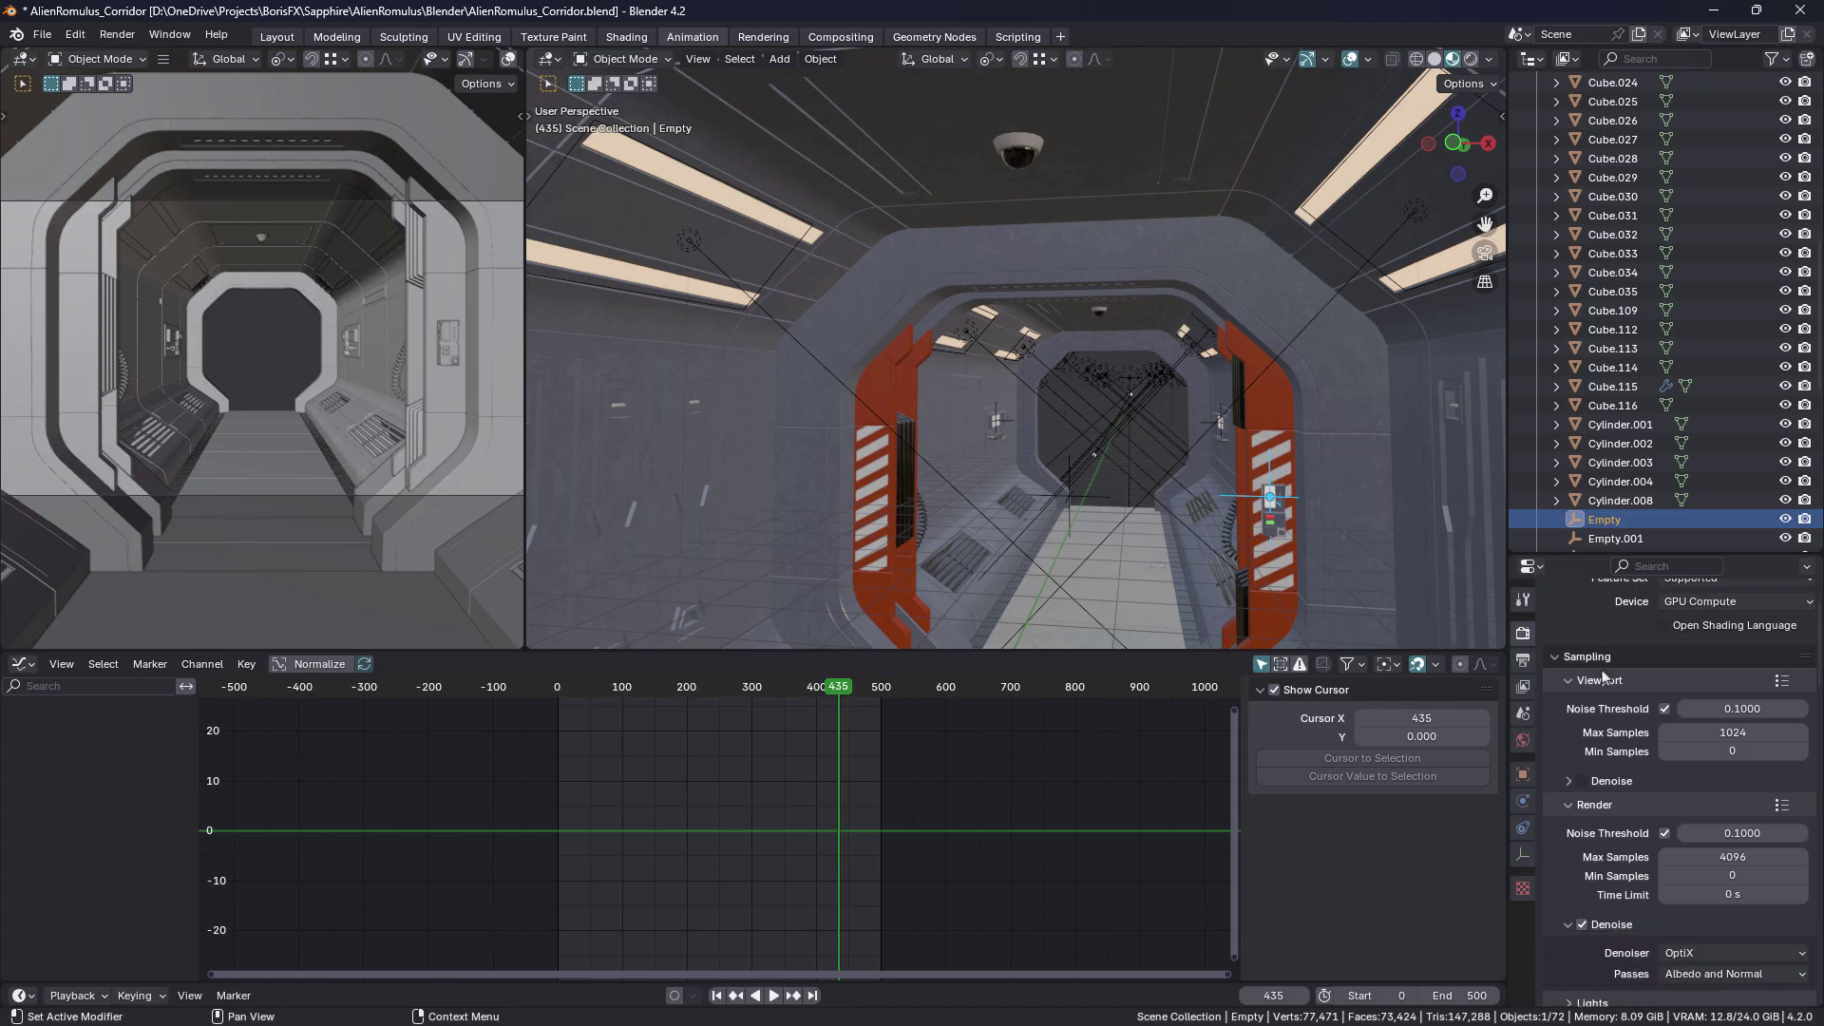
pyautogui.scroll(-3, 1590, 635)
pyautogui.scroll(-7, 1588, 635)
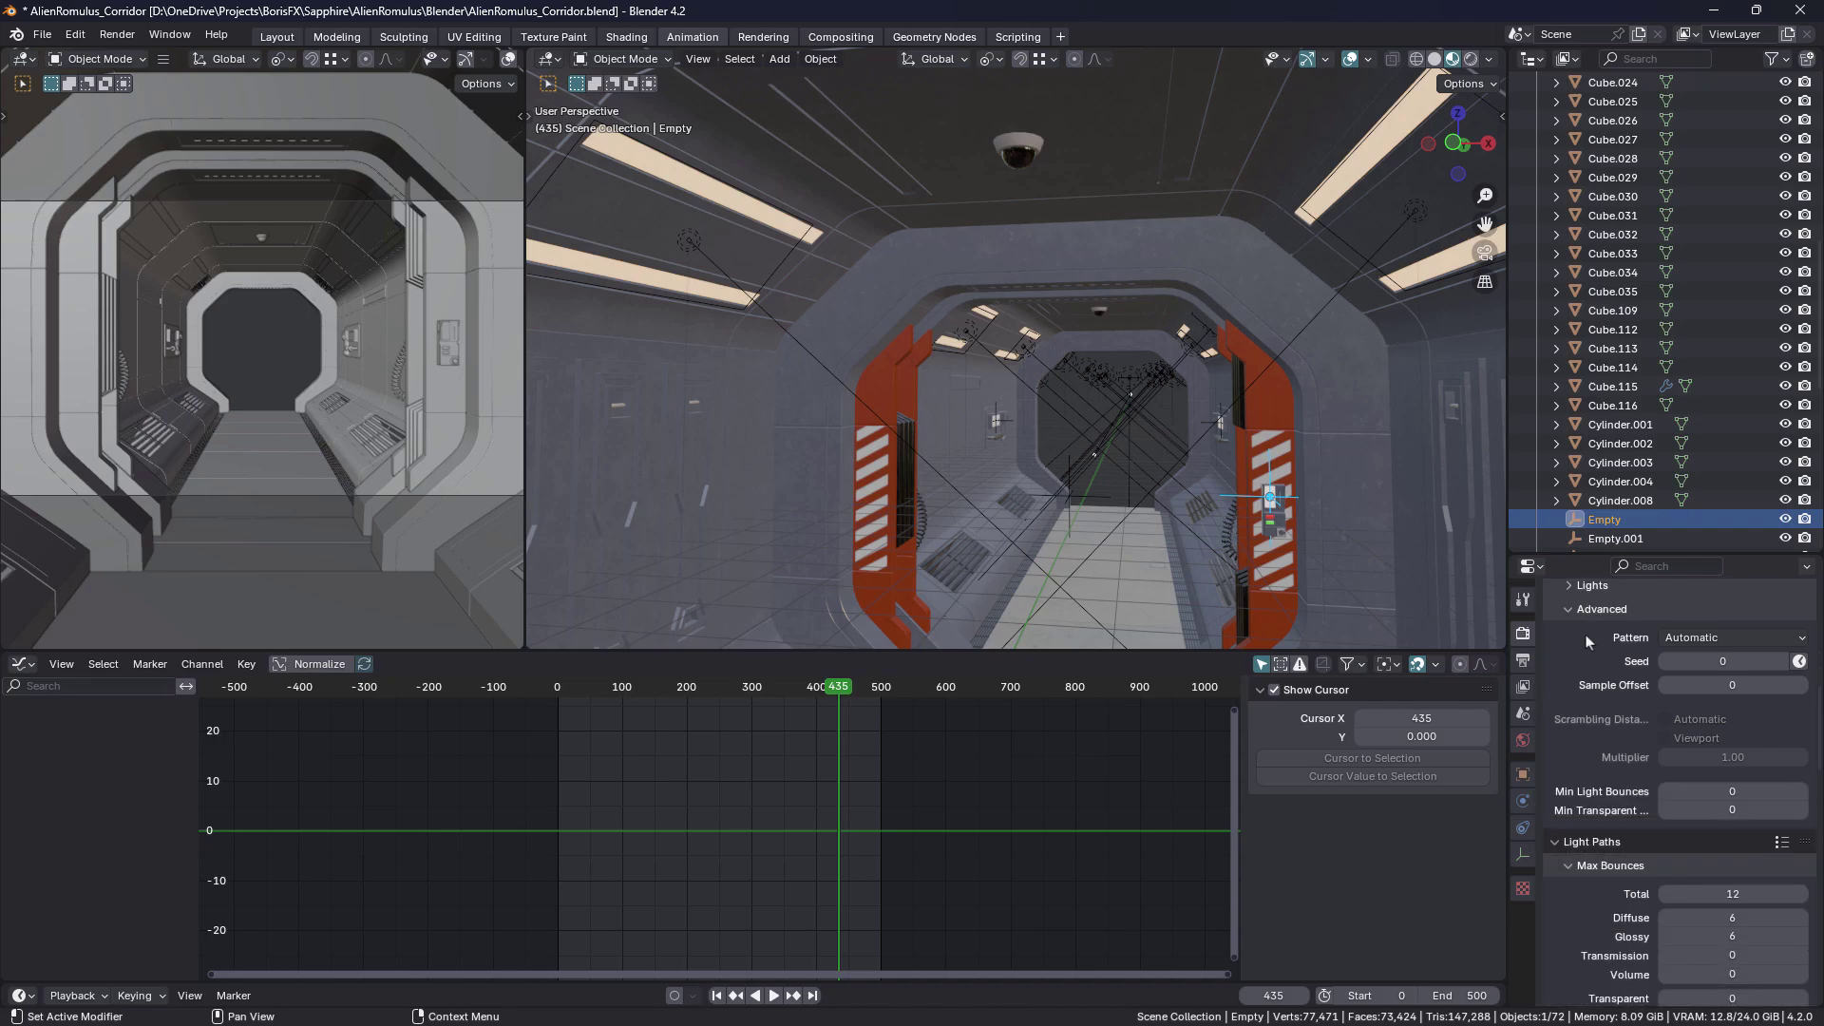
pyautogui.scroll(10, 1586, 635)
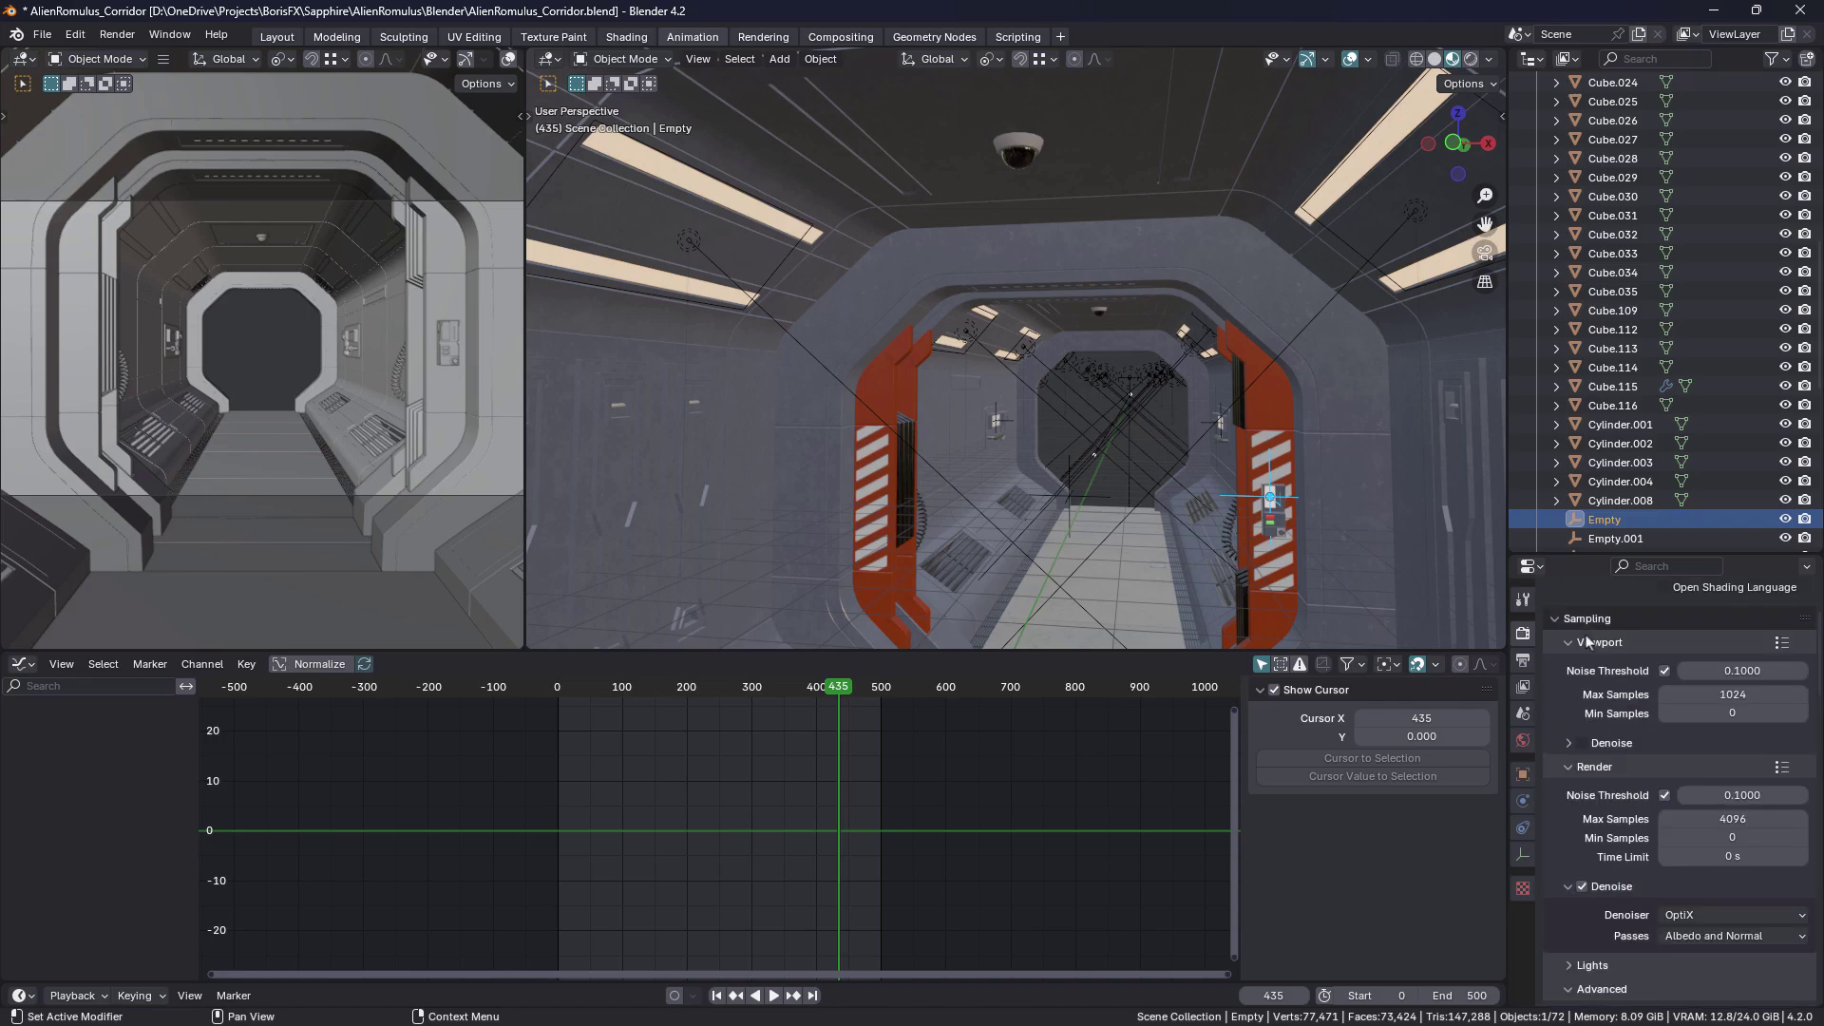
pyautogui.click(1522, 663)
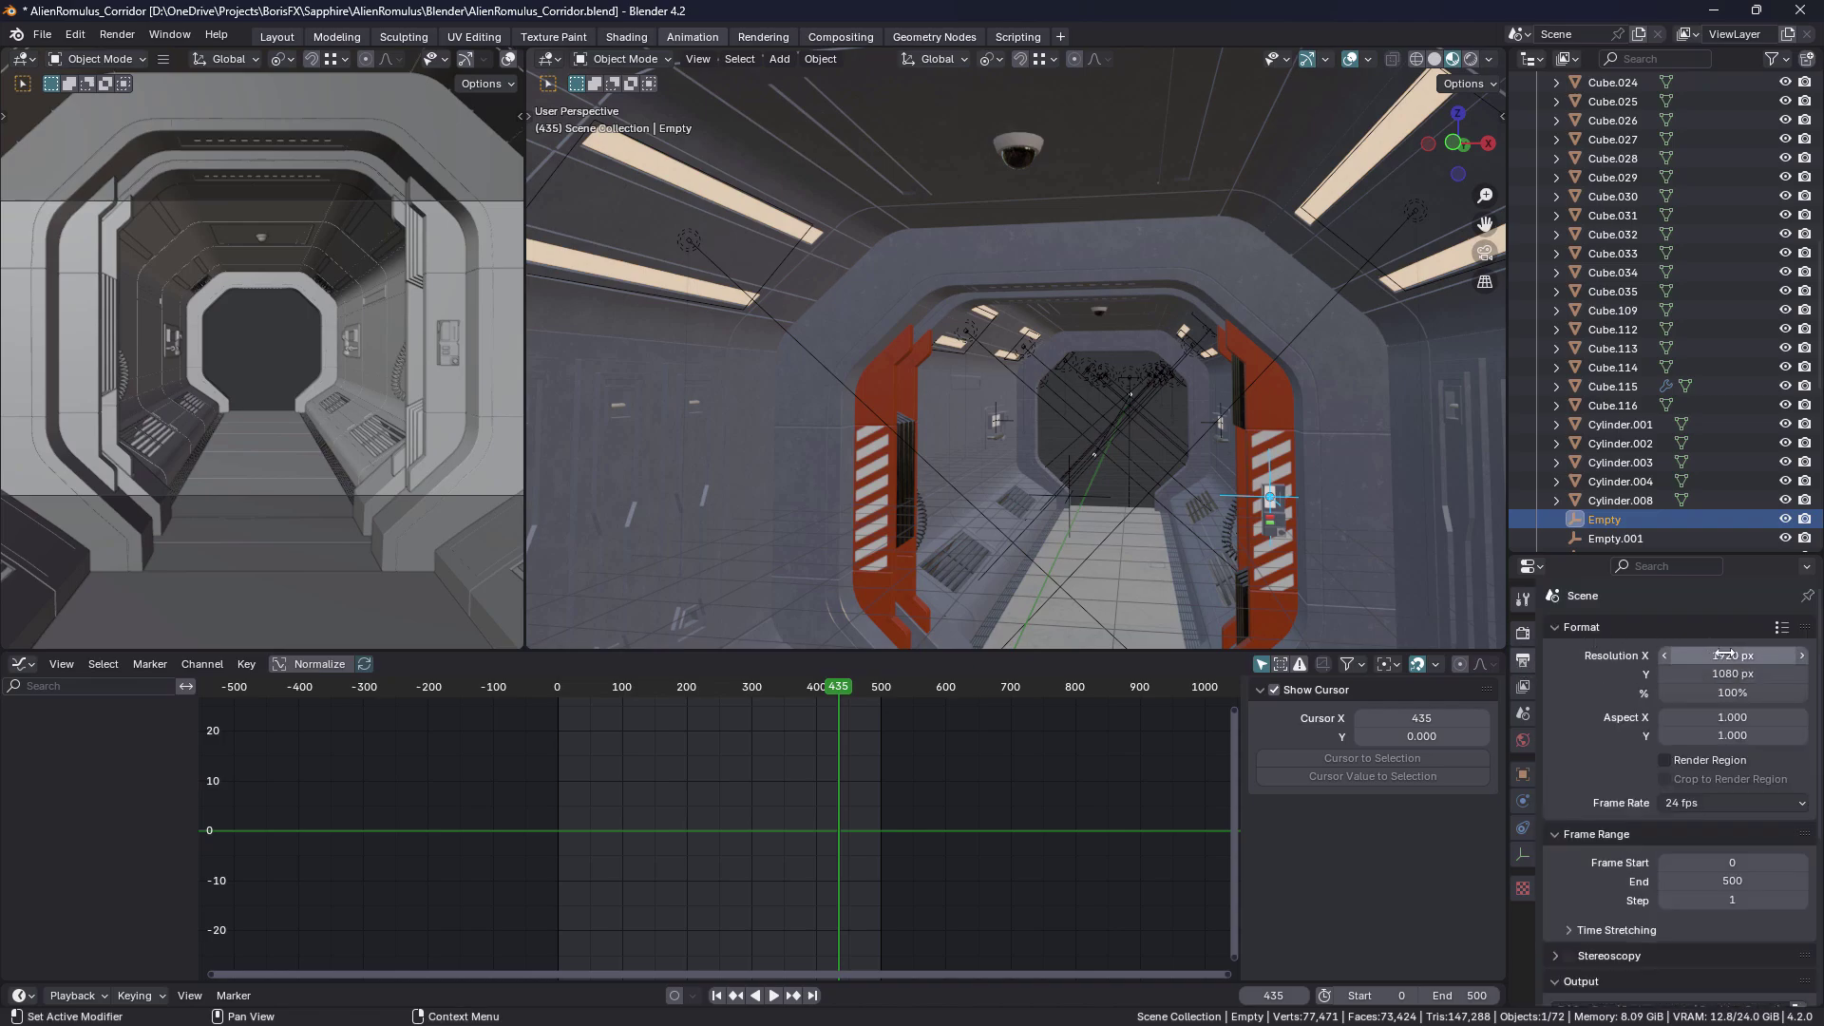
pyautogui.scroll(-7, 1563, 643)
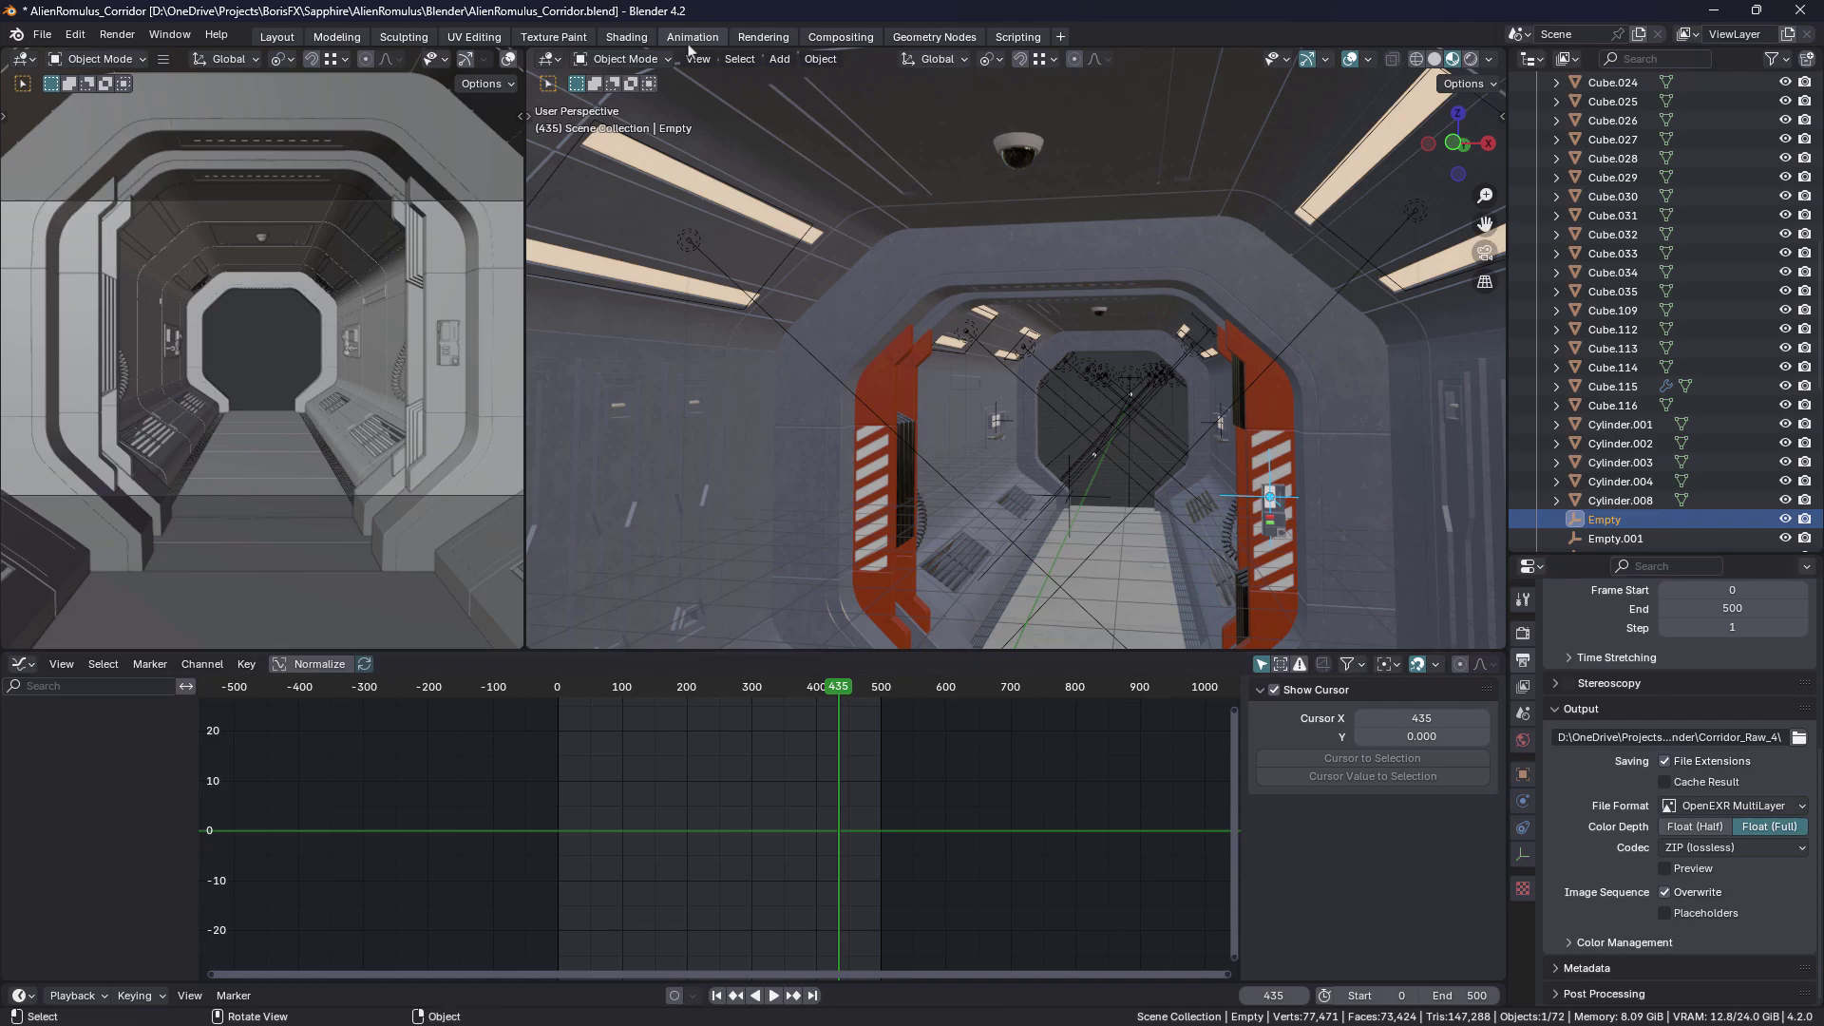
# Inspect the Render Layers to EXR MultiLayer node tree, then return to the Shading workspace.
pyautogui.click(836, 38)
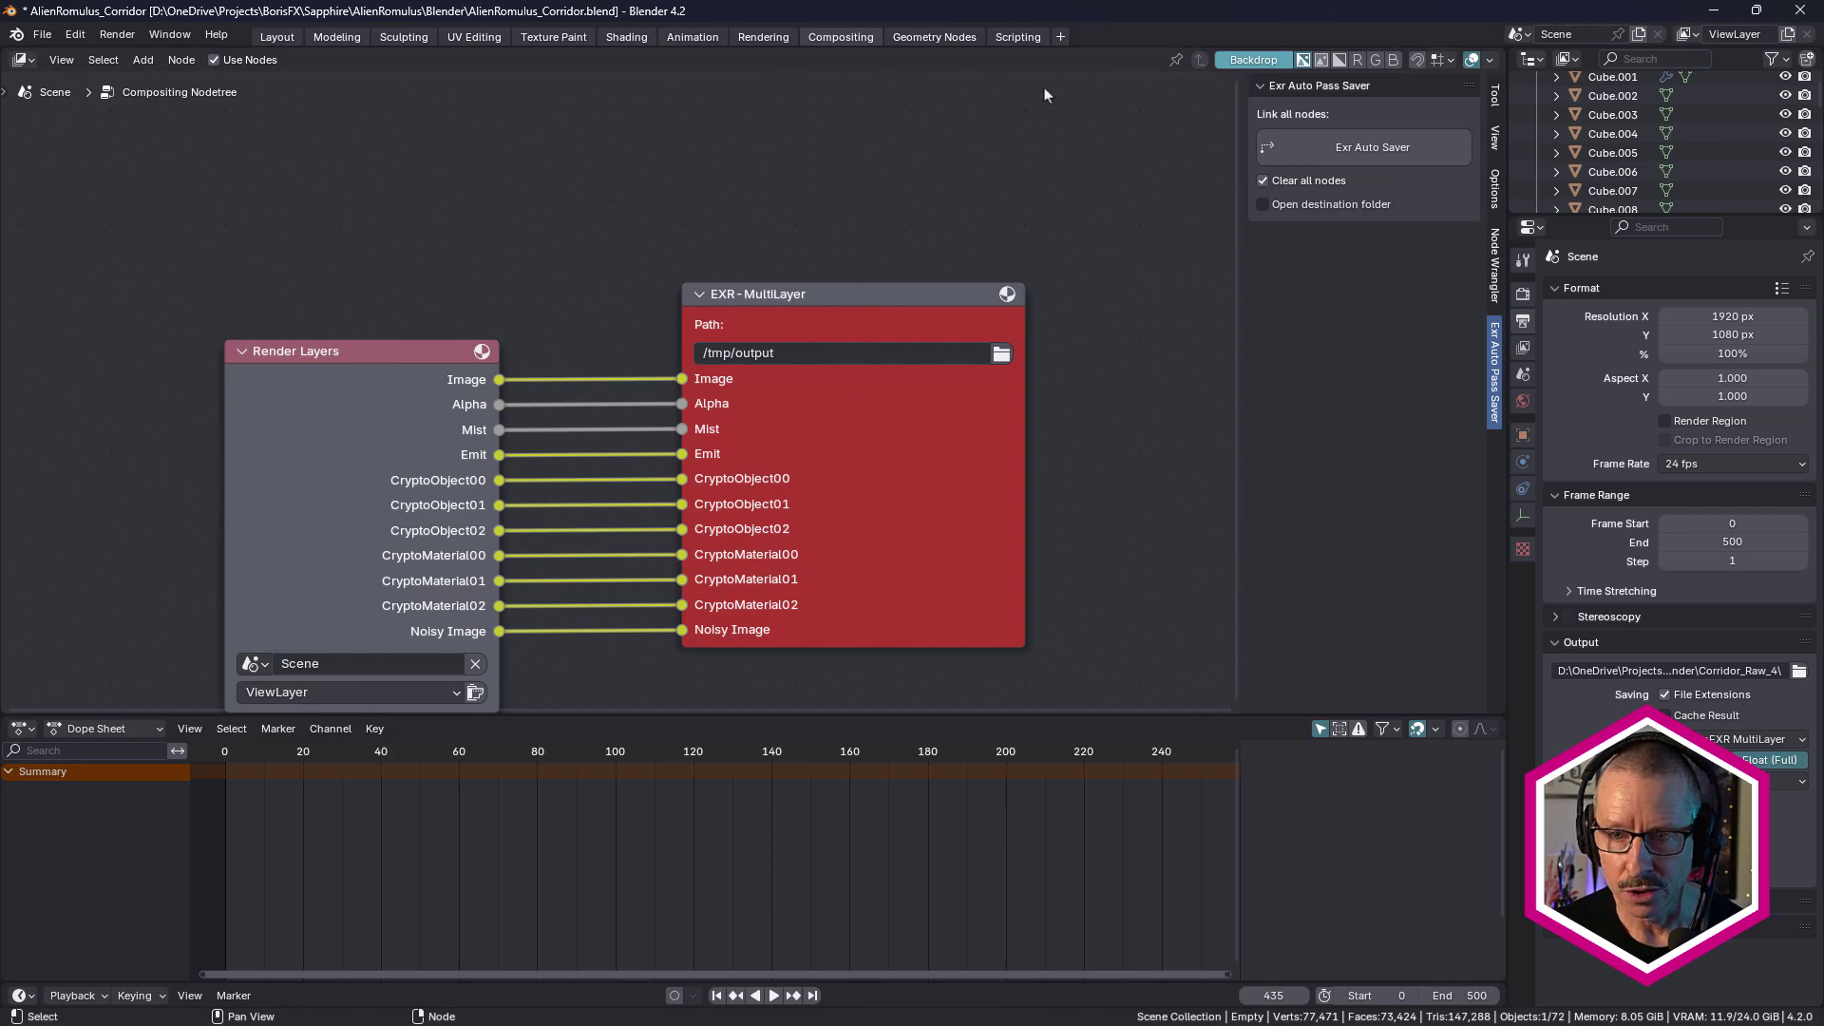
pyautogui.click(625, 37)
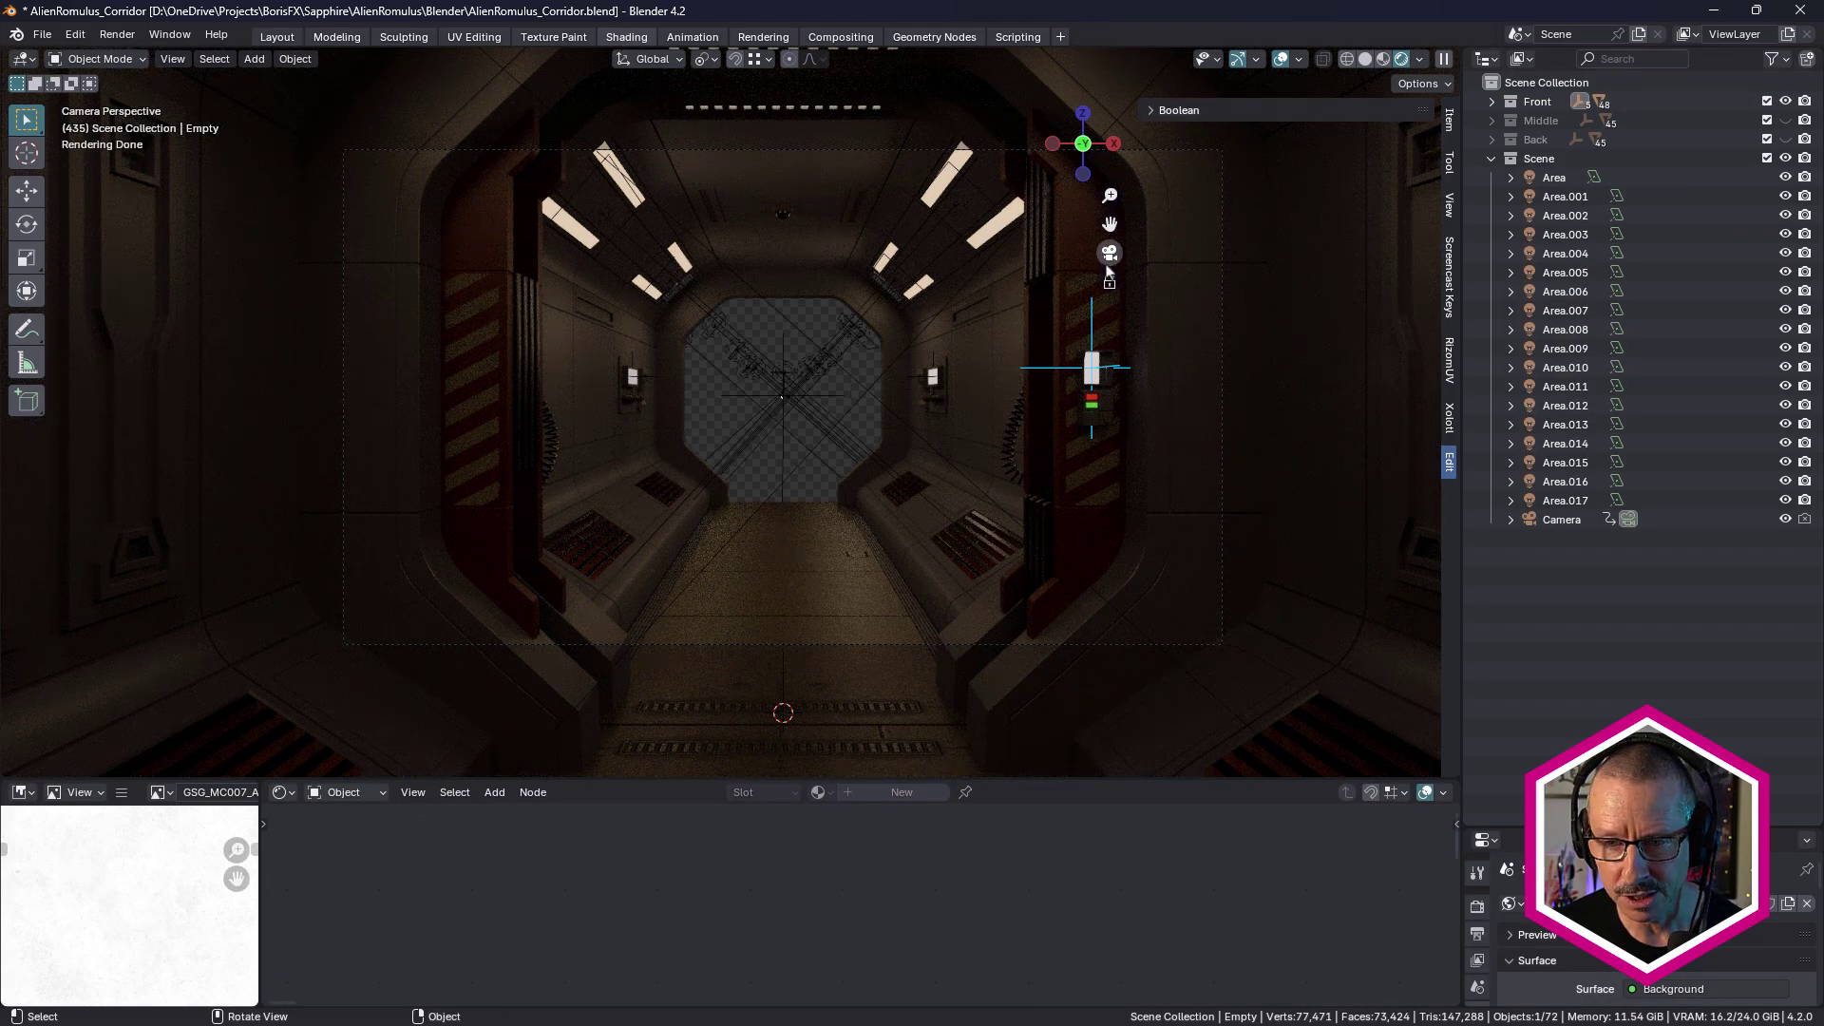
# Re-enter the camera view, start Render Animation, and close the render window once frames appear.
pyautogui.click(1110, 254)
pyautogui.click(1110, 254)
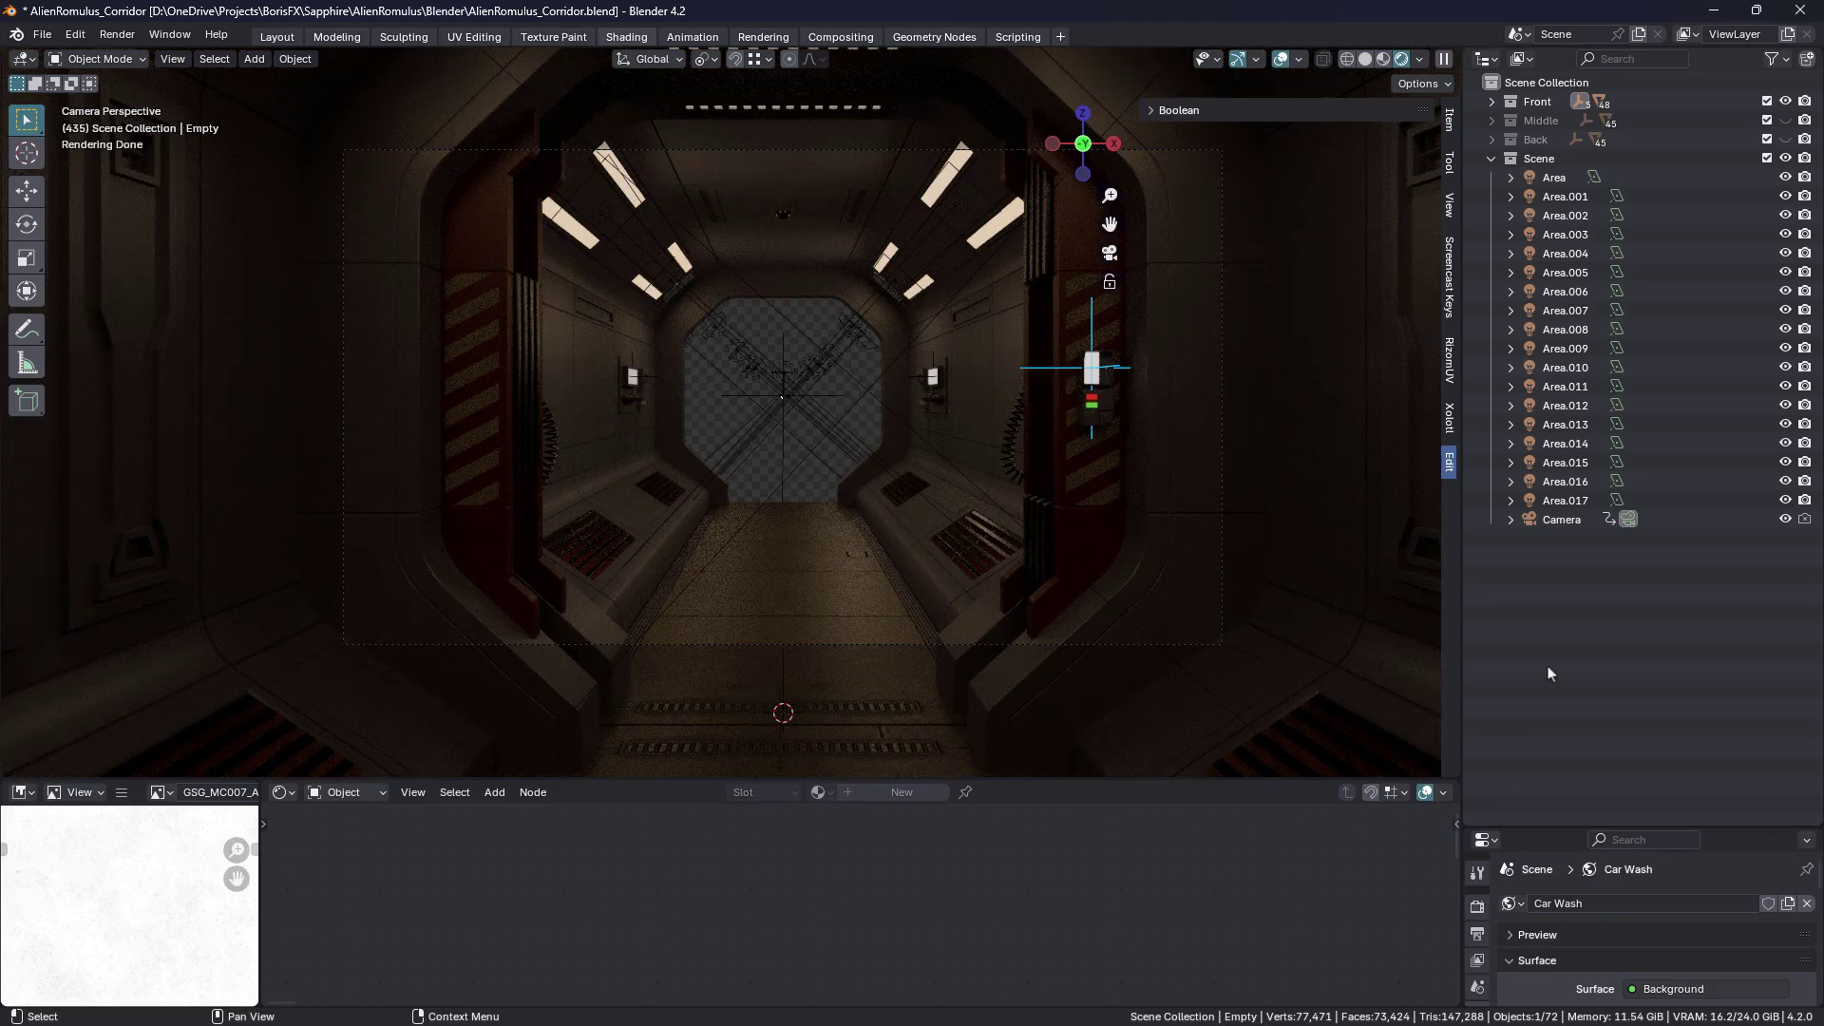
pyautogui.click(118, 35)
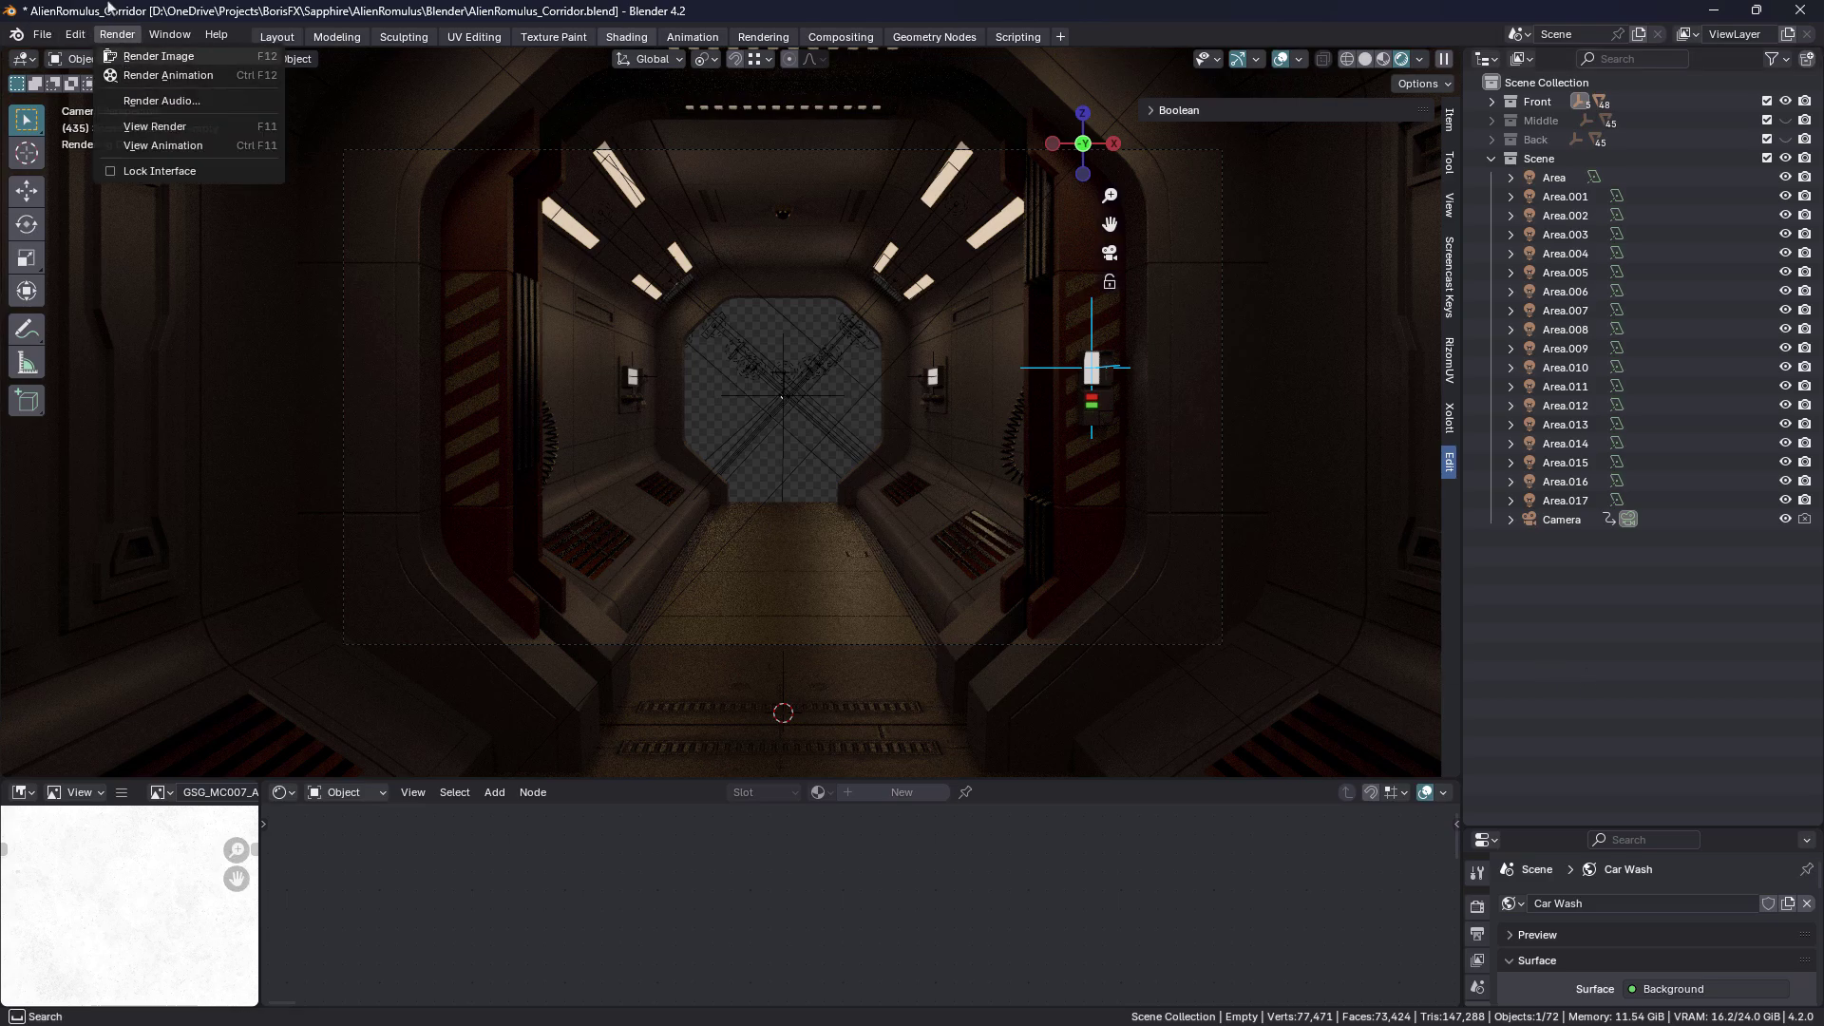
pyautogui.click(143, 76)
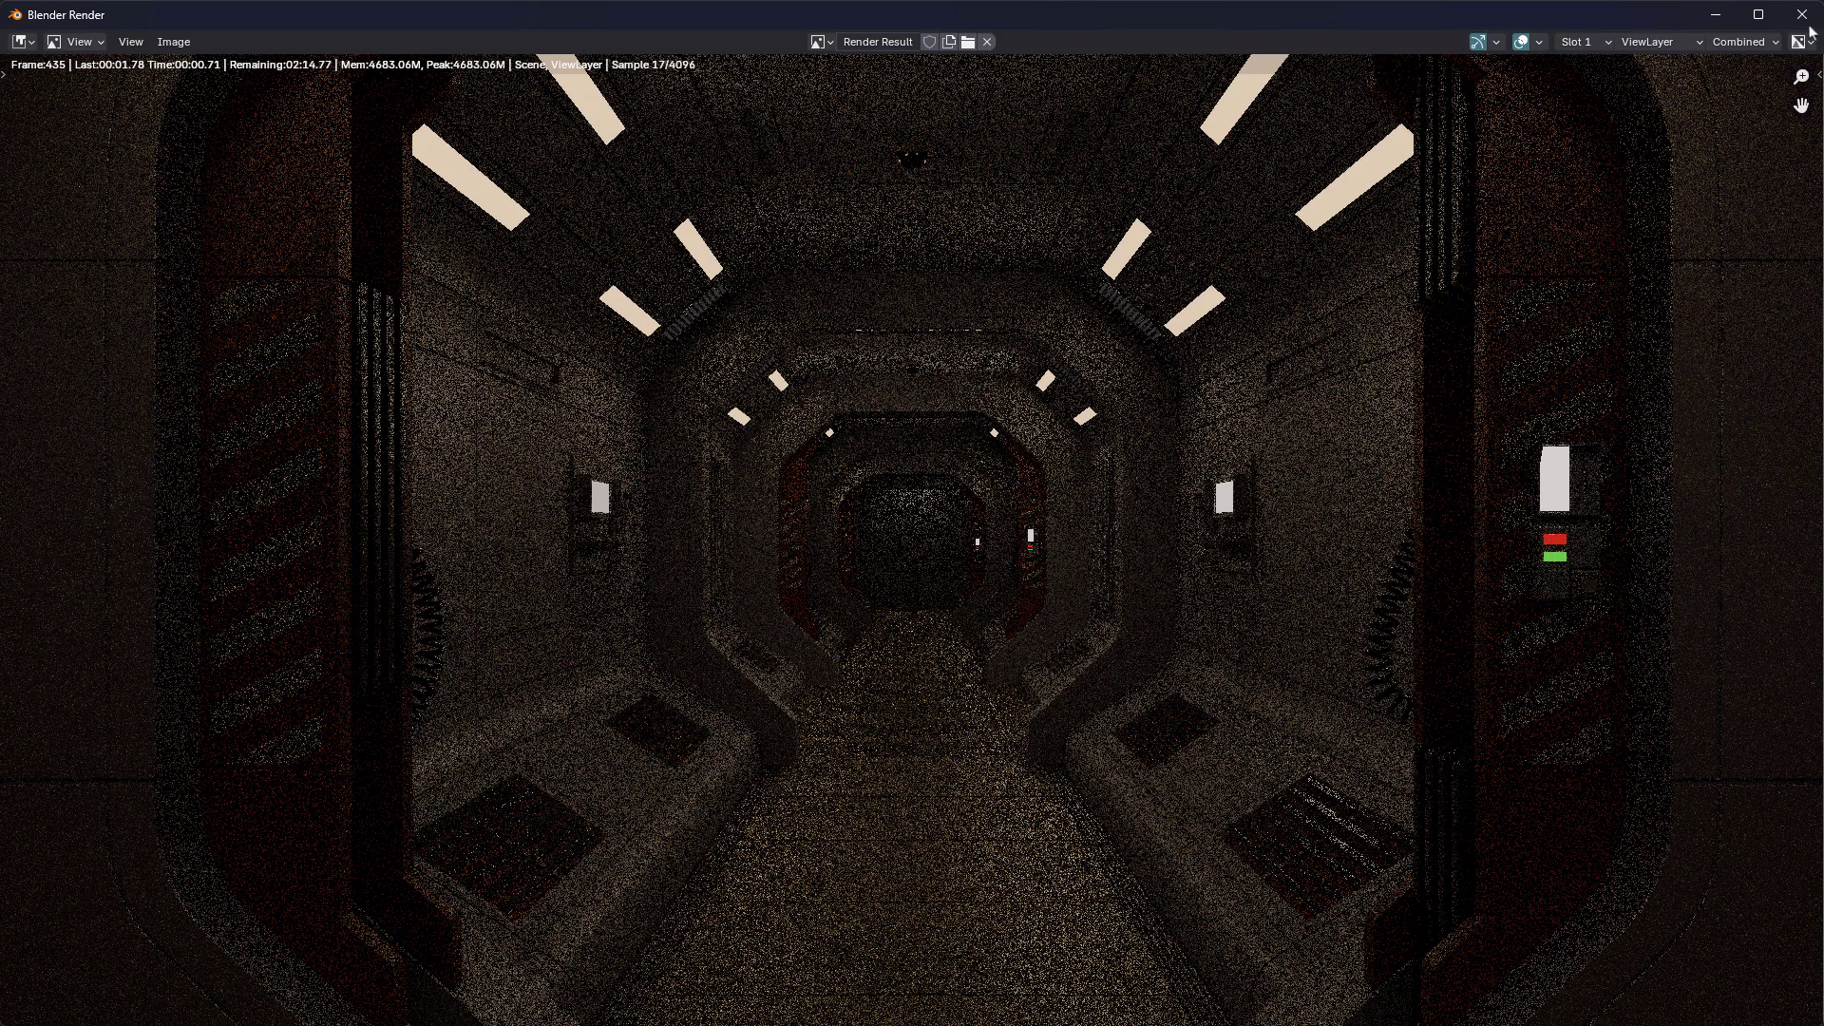
pyautogui.click(1804, 17)
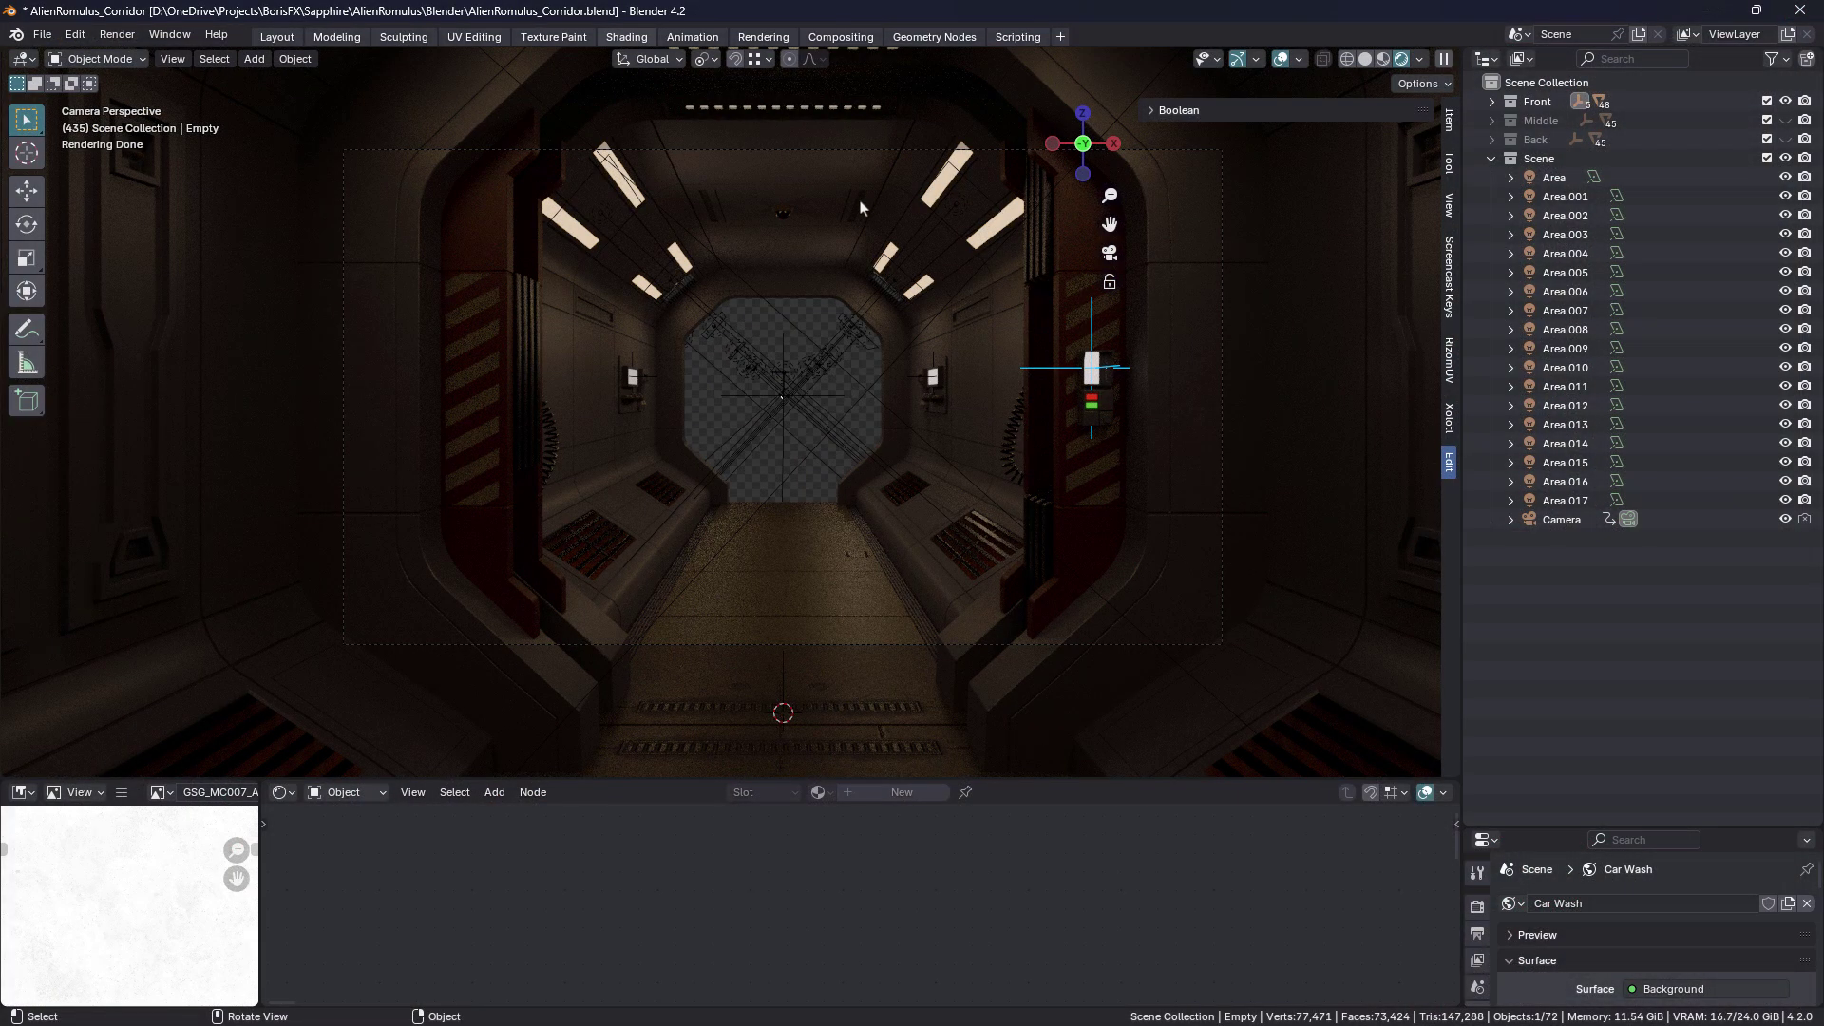